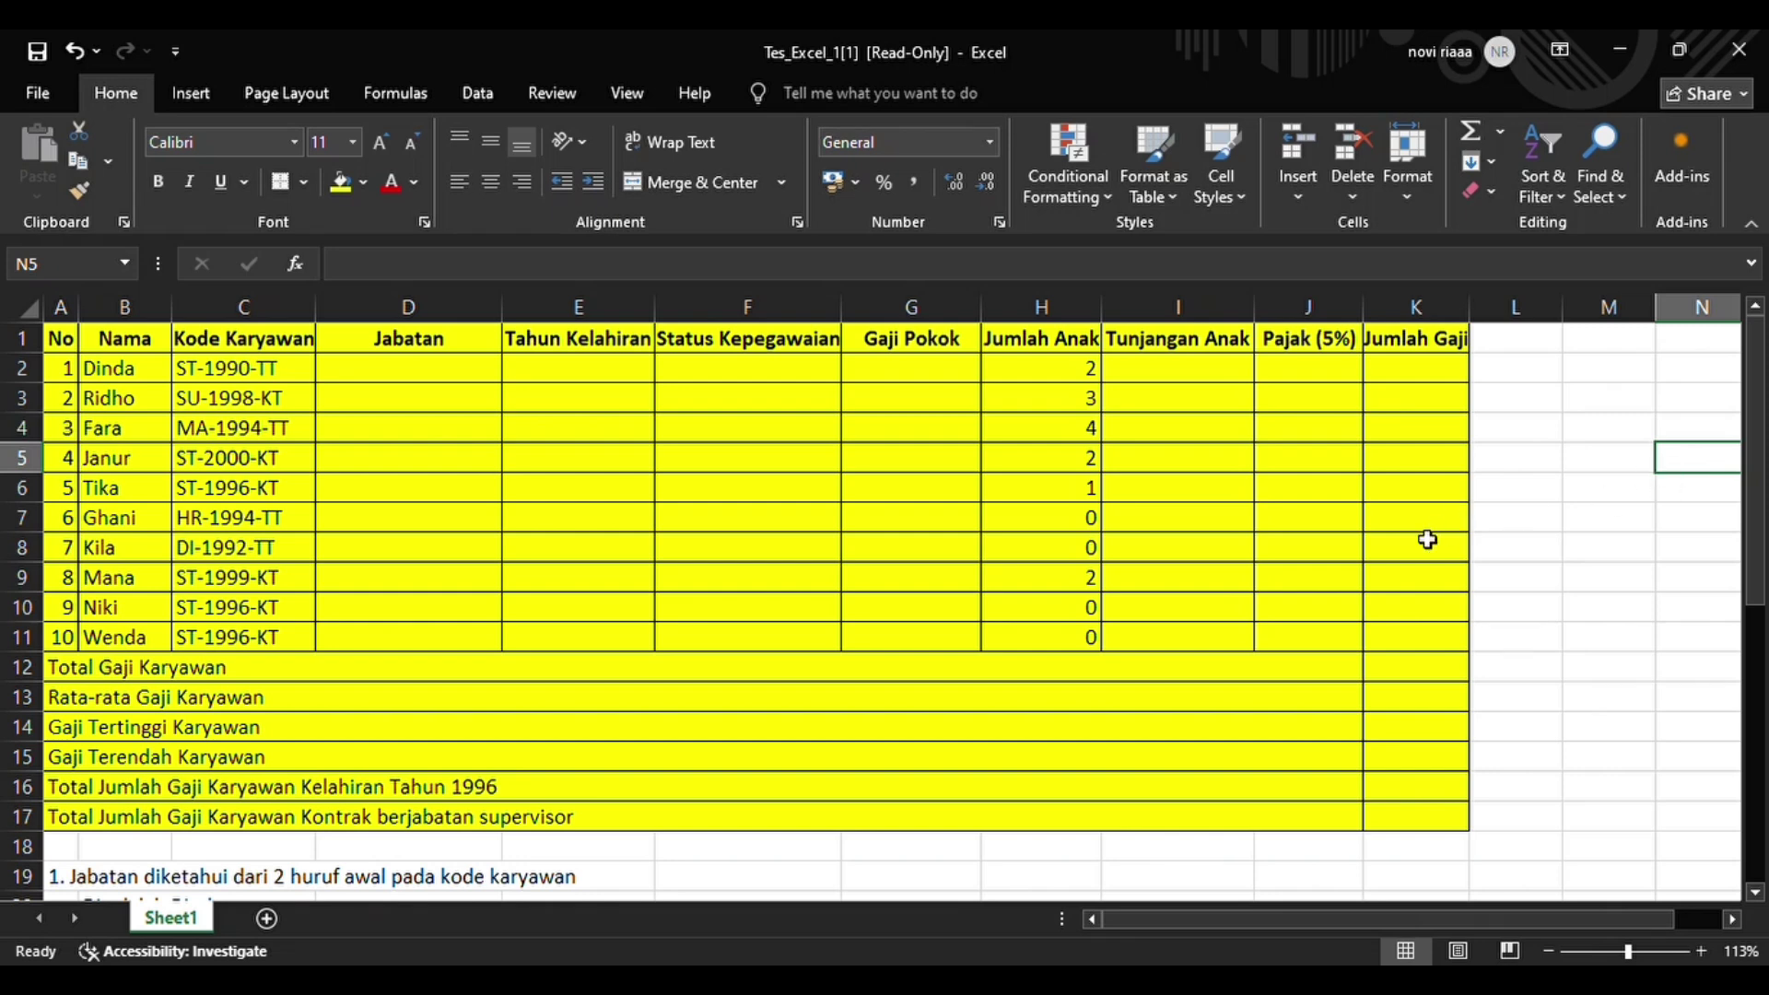
- Begin a nested IF formula in D2, per the Jabatan rules below the table, returning "DIREKTUR" when LEFT(C2;2) equals "DI"
scroll(1425, 546, down, 3)
scroll(1410, 551, down, 1)
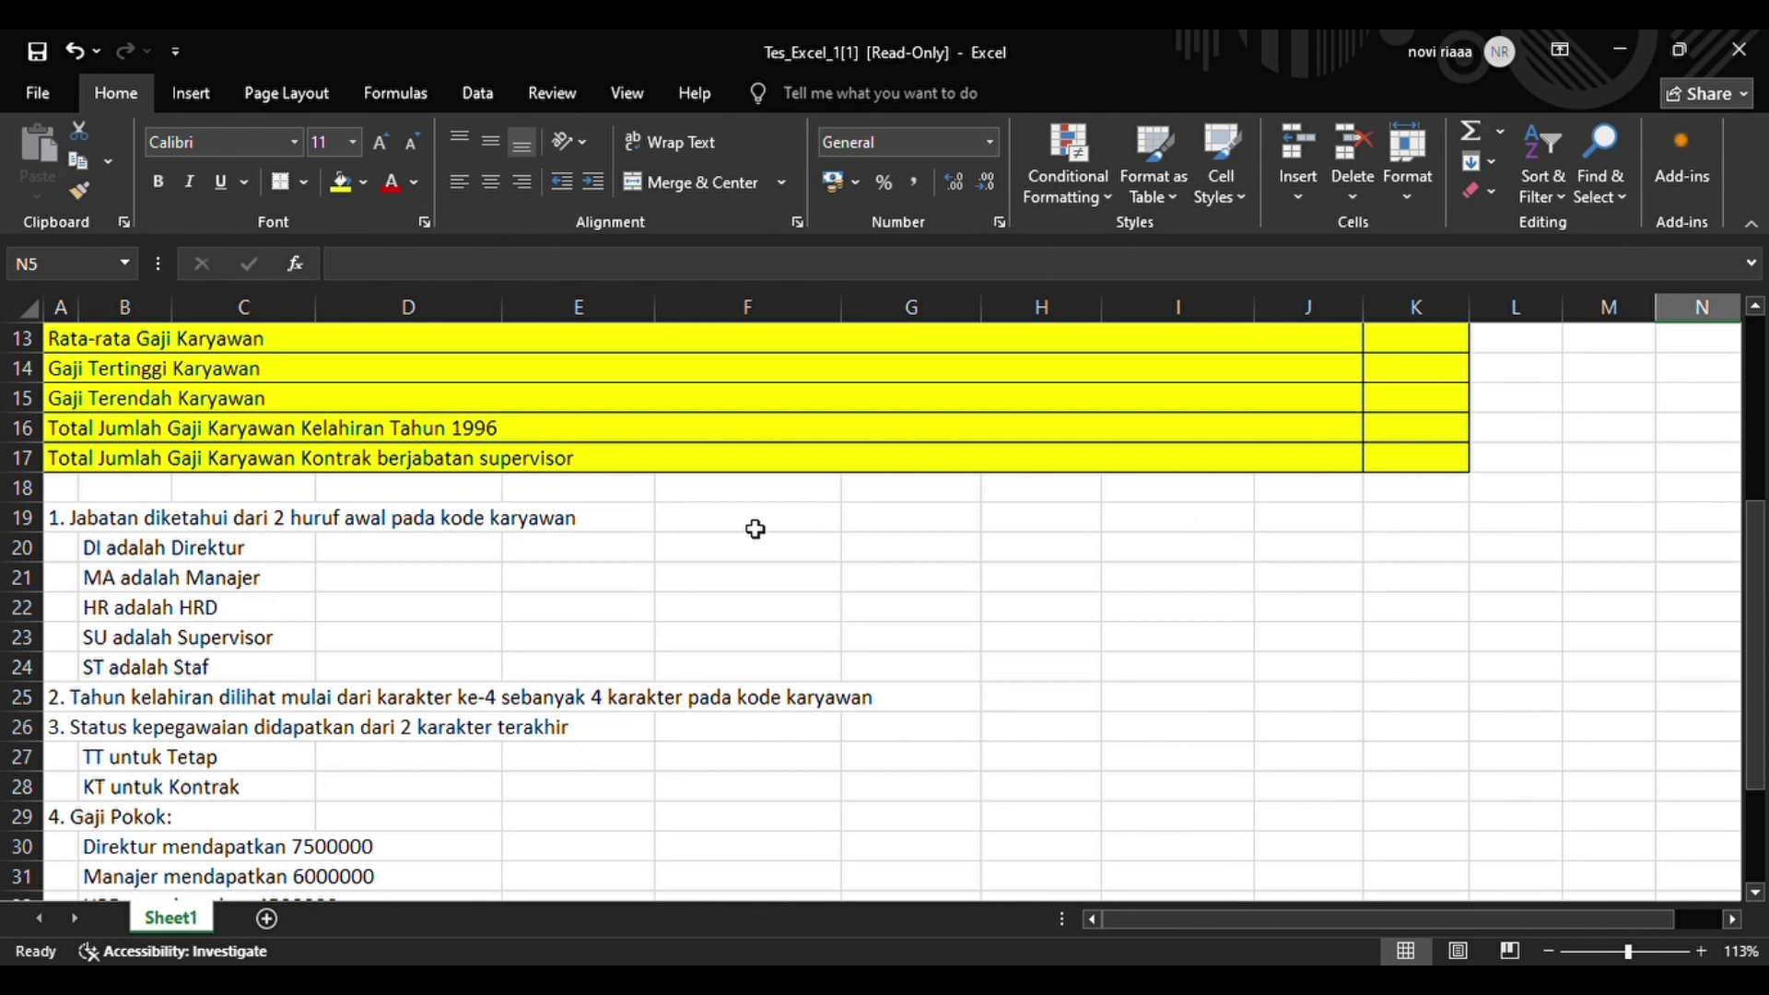
drag(56, 519, 574, 665)
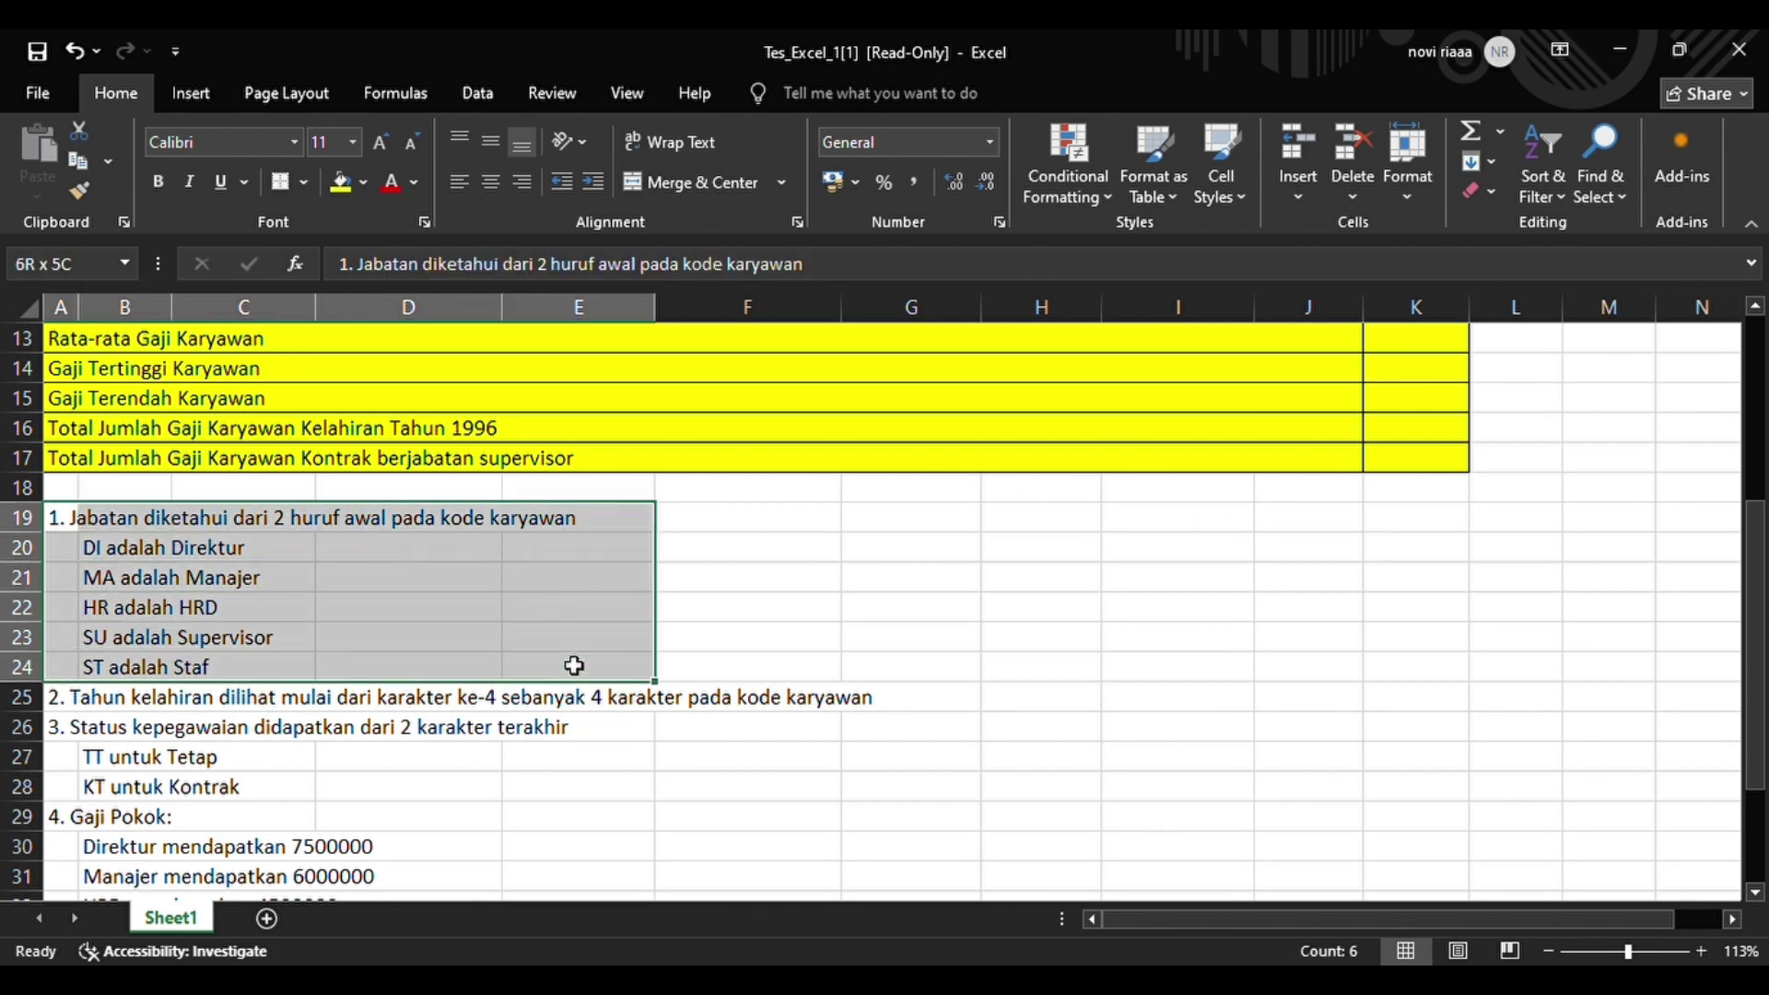
click(721, 651)
scroll(722, 651, up, 4)
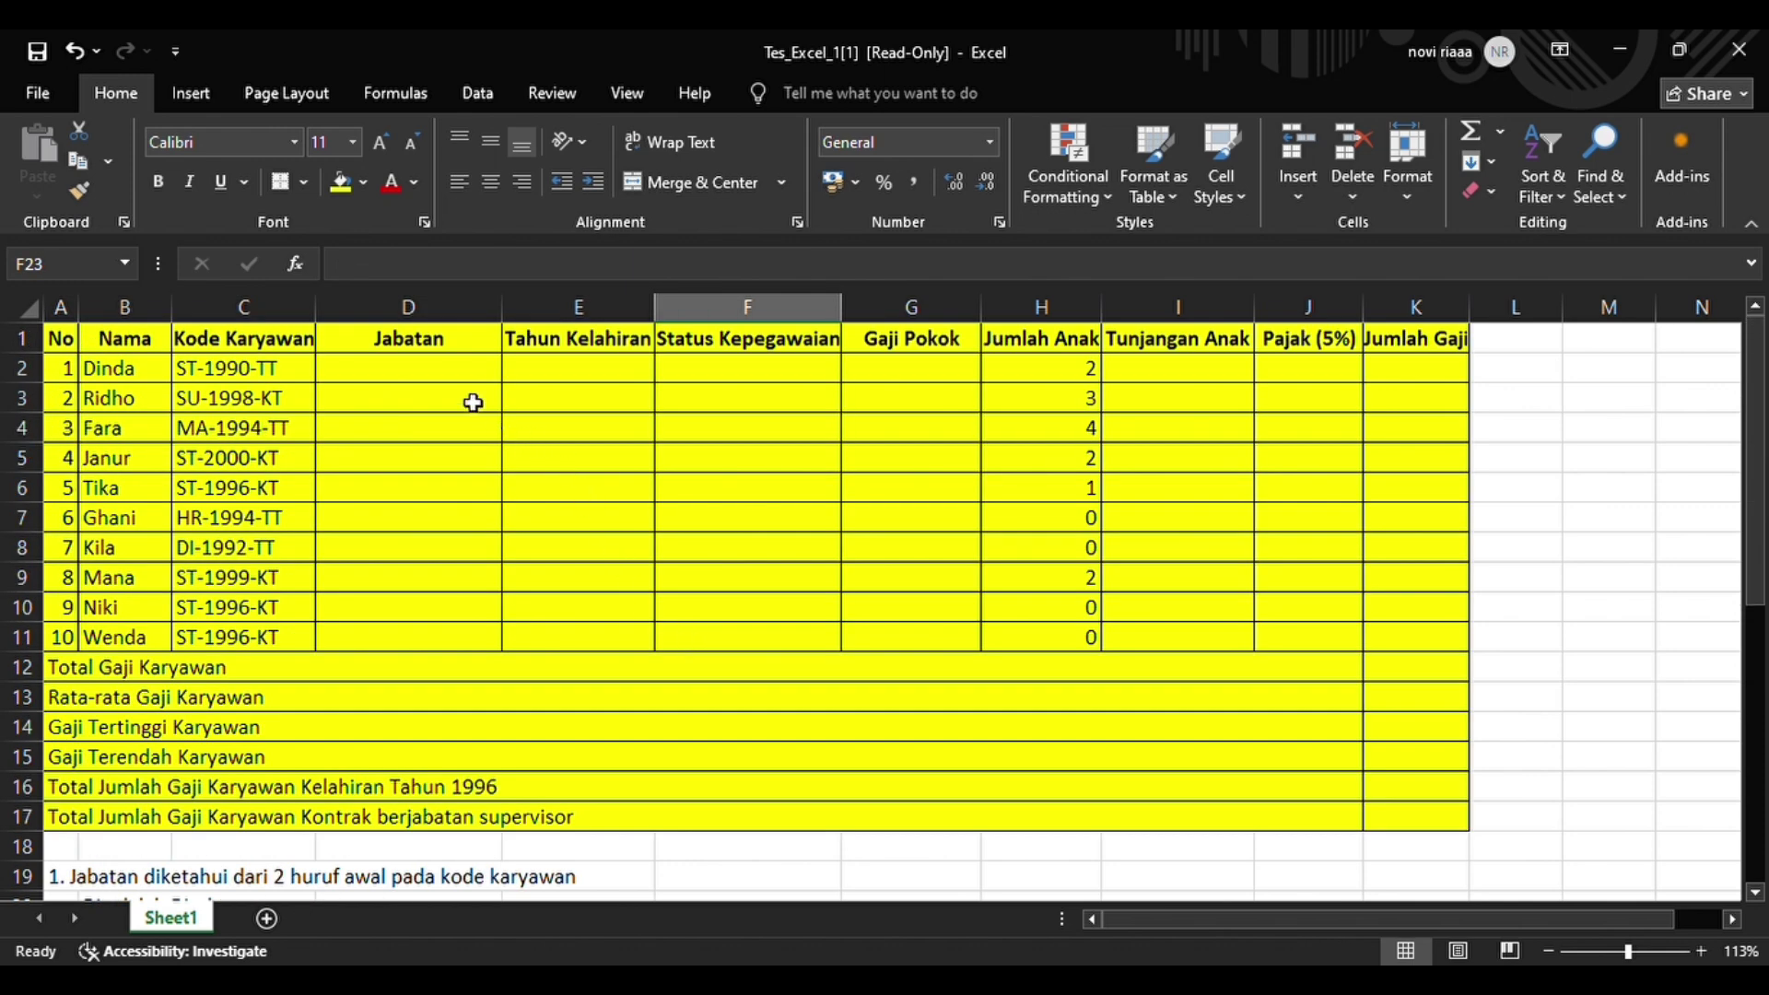
click(456, 377)
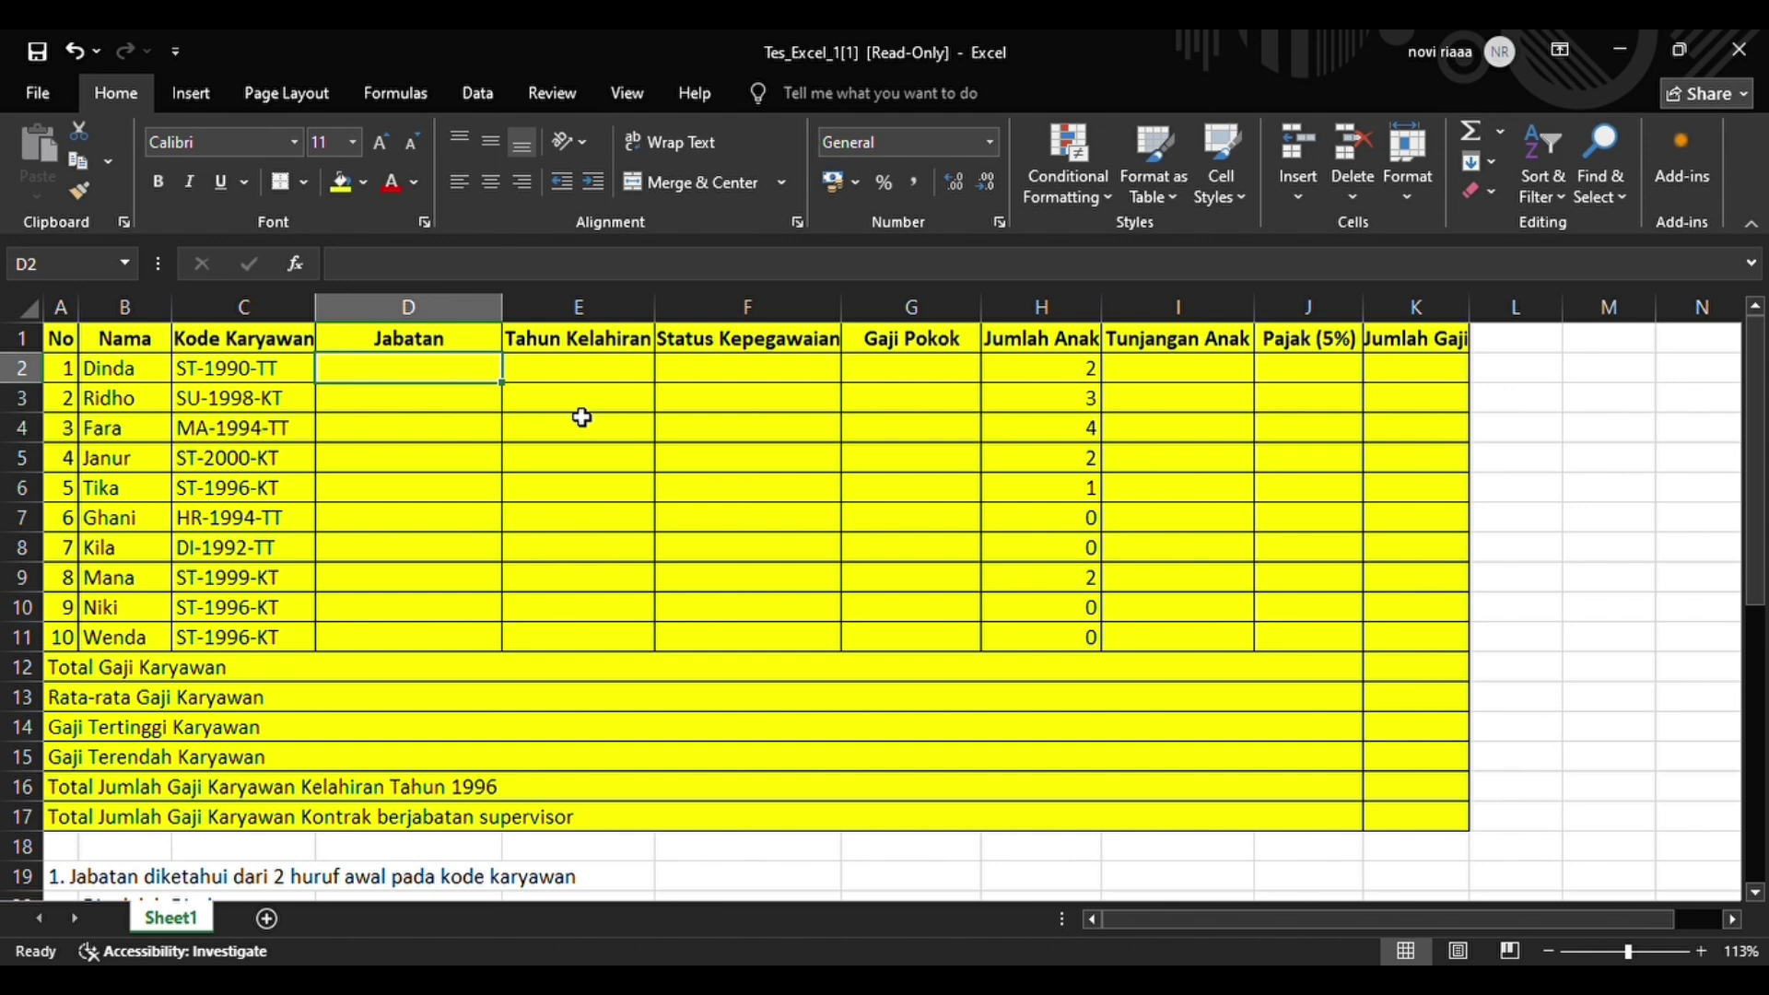
text(=)
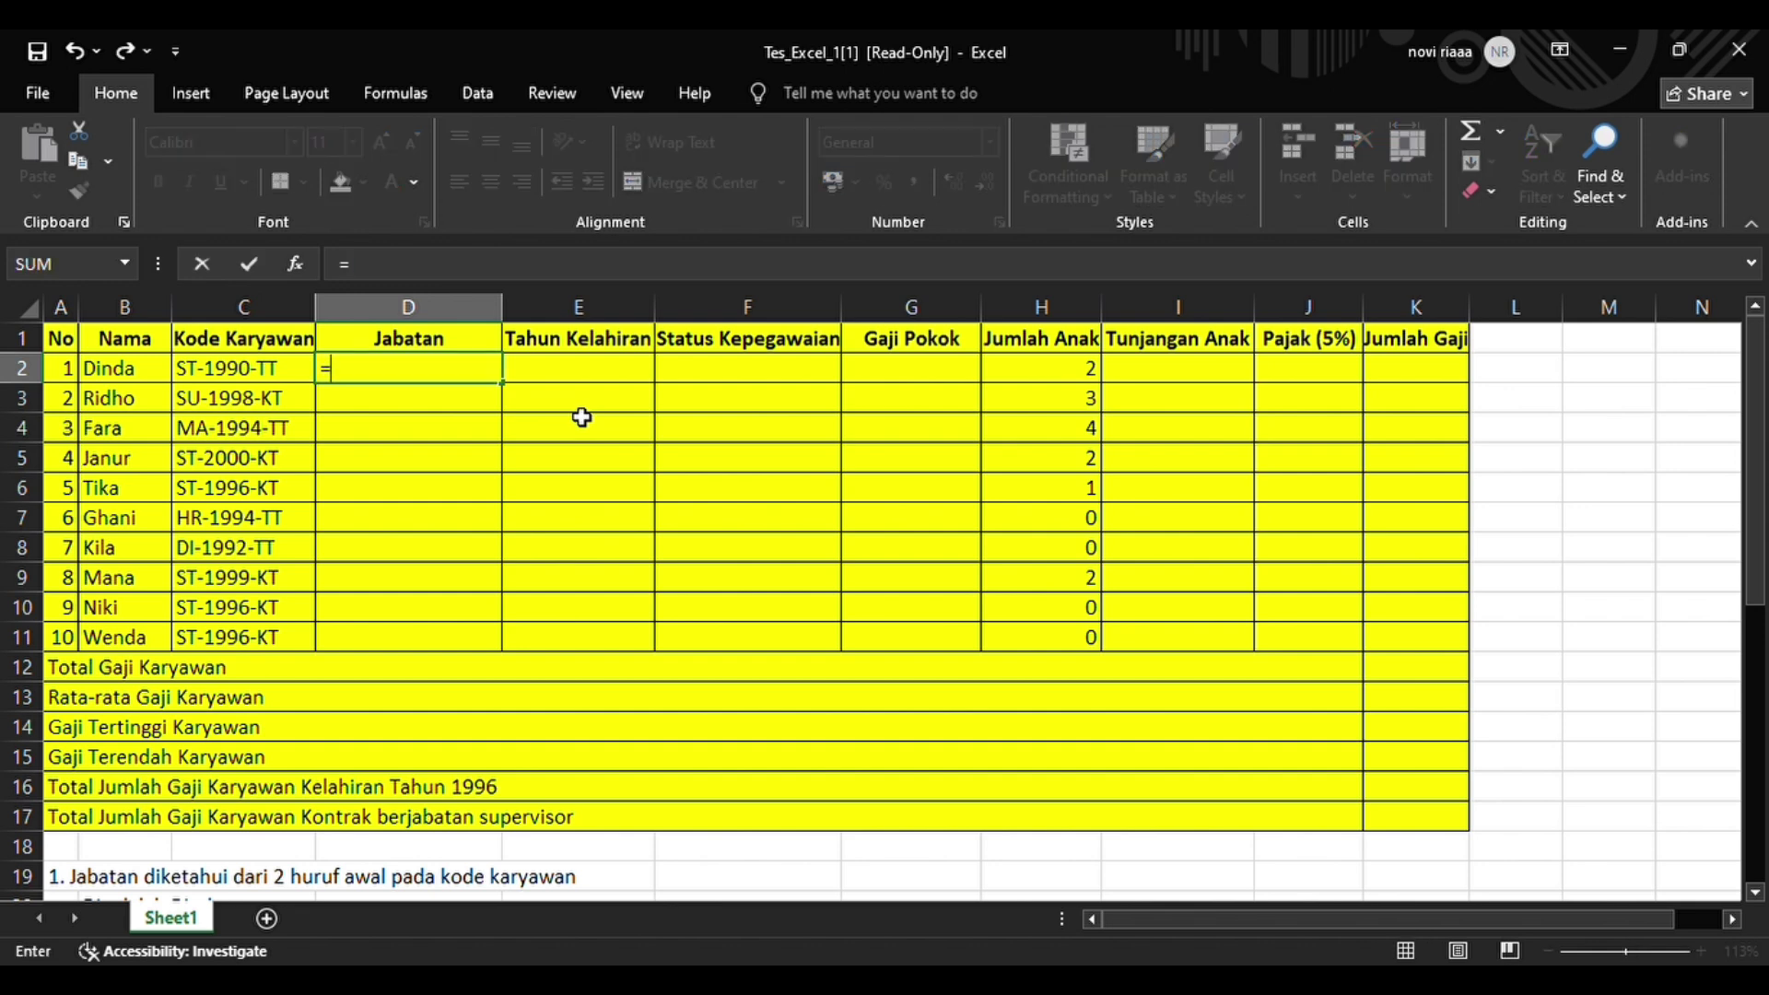
text(IF(LEFT()
click(297, 371)
text(;)
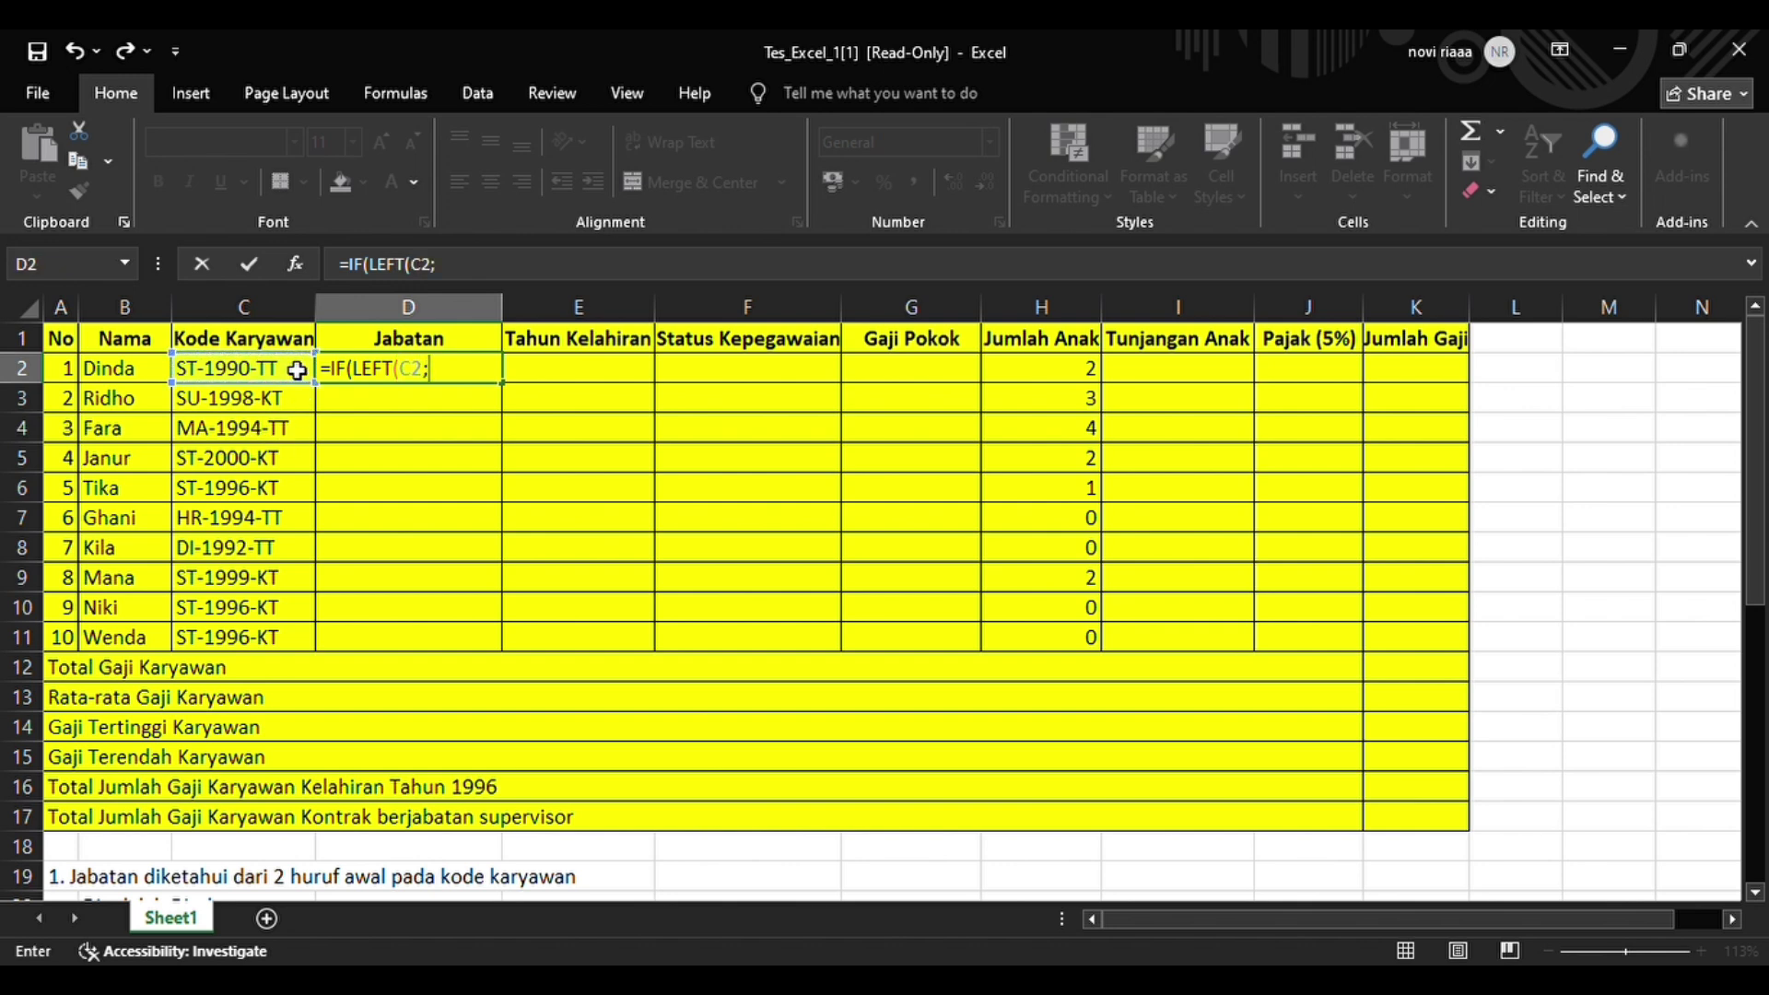
text(2)=')
key(BackSpace)
text("DI";"DIREK)
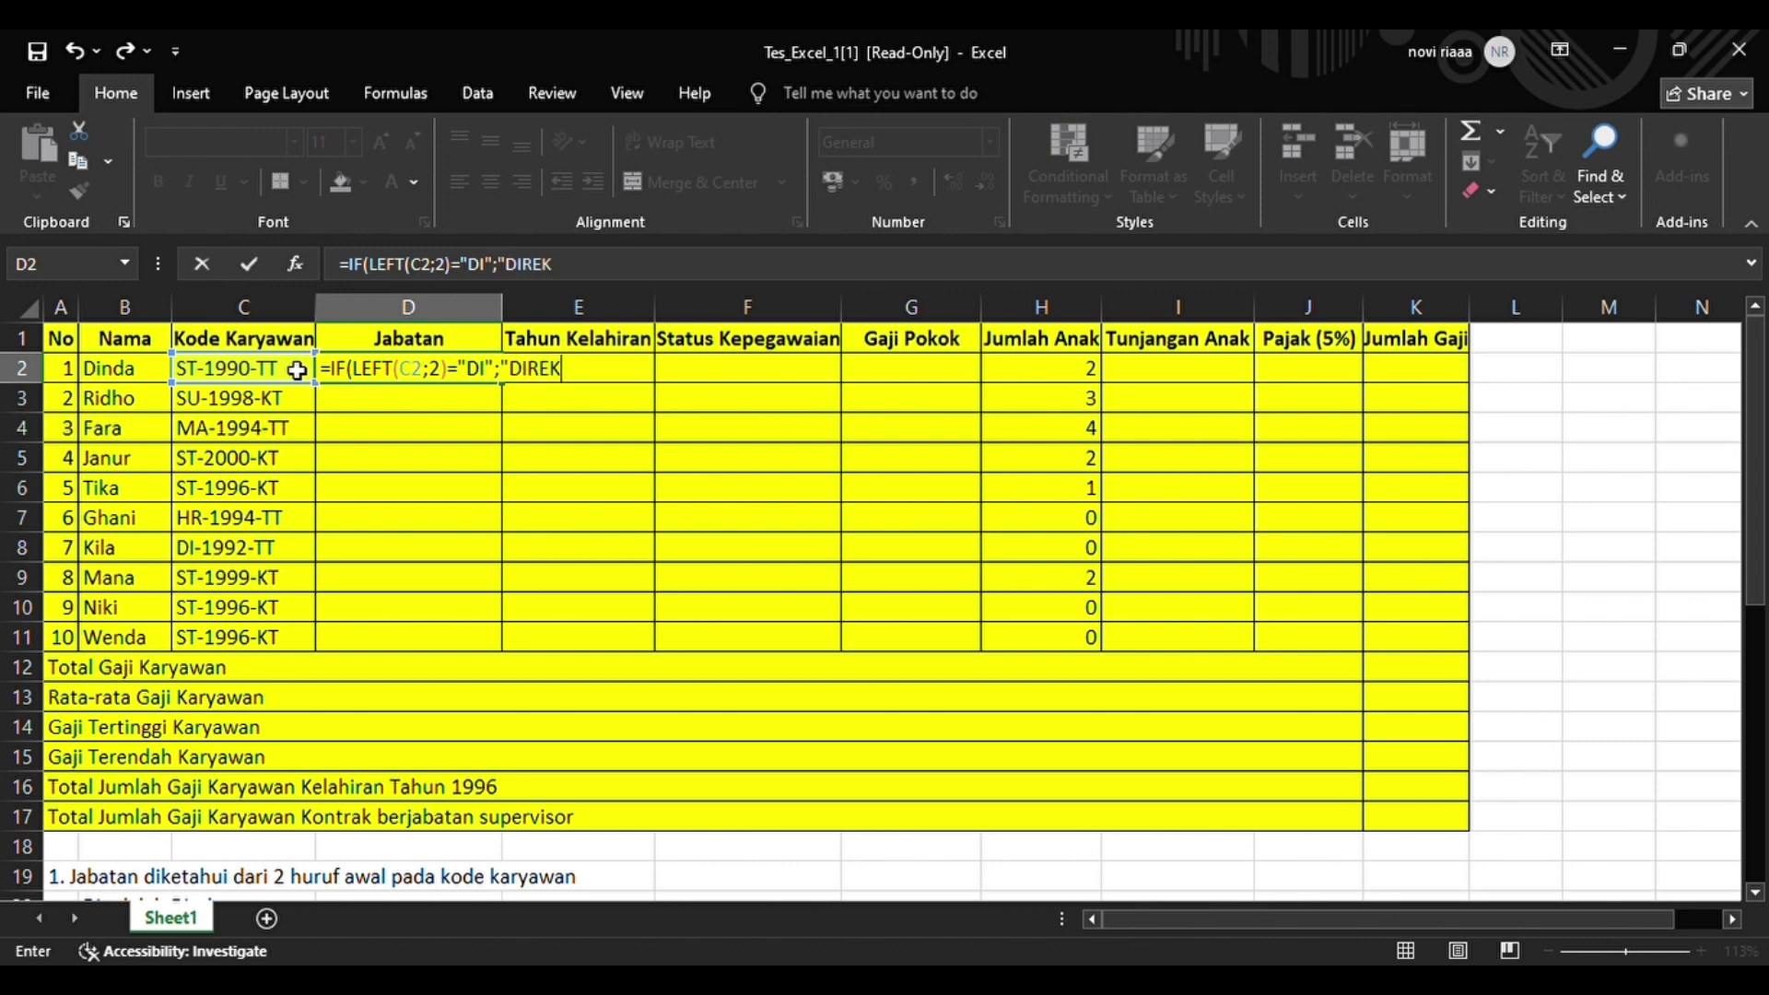
text(TUR";IF)
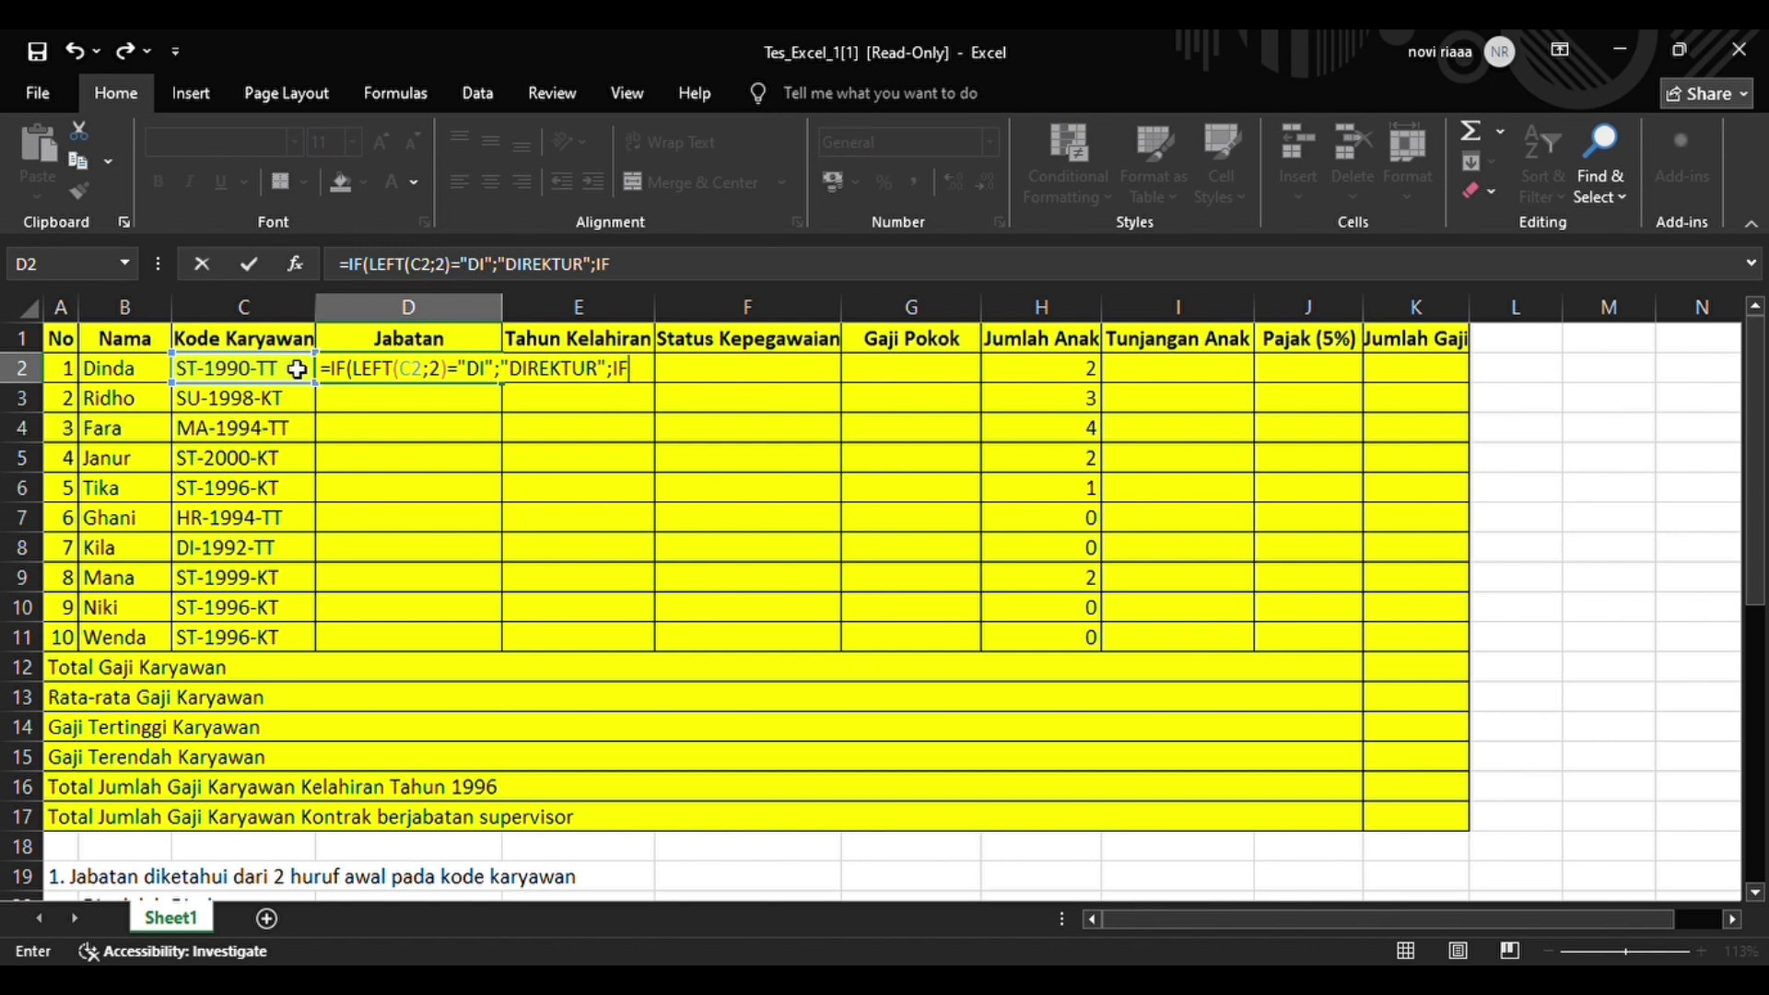
- Extend D2's nested IF with LEFT(C2;2) tests returning "MANAJER" for "MA" and "HRD" for "HR"
text((LEFT(C2;2)
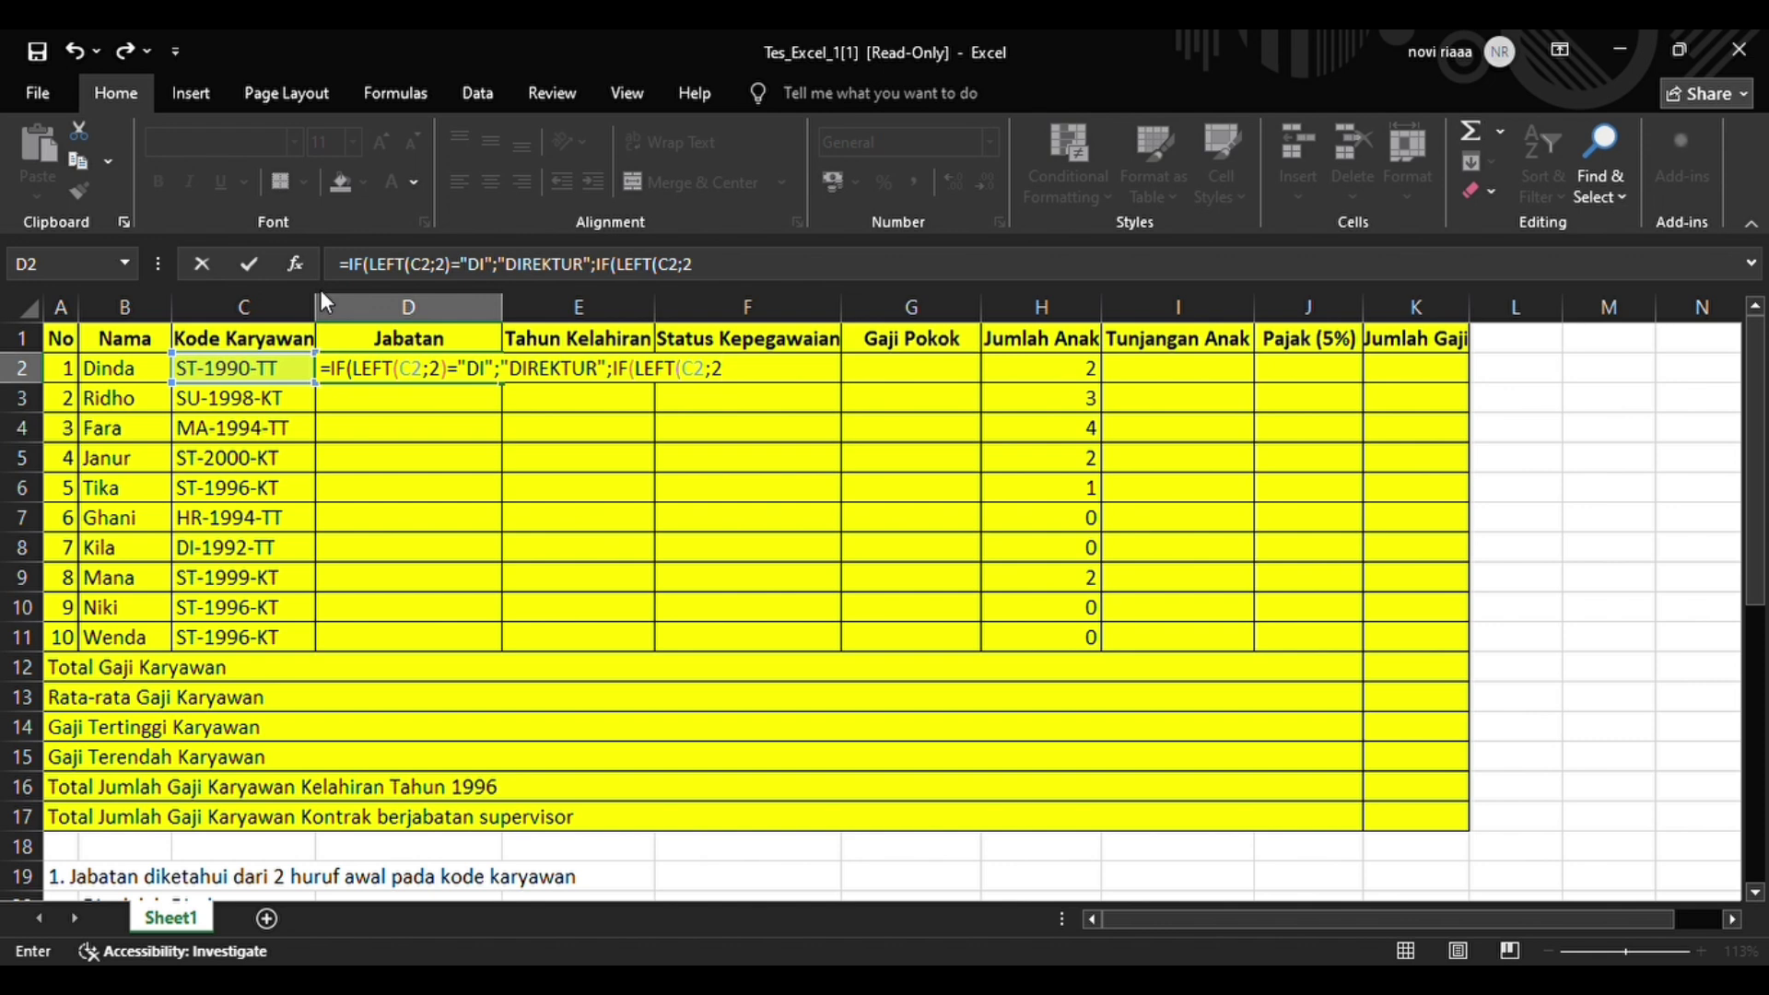
text()=)
text("MA";"MAN)
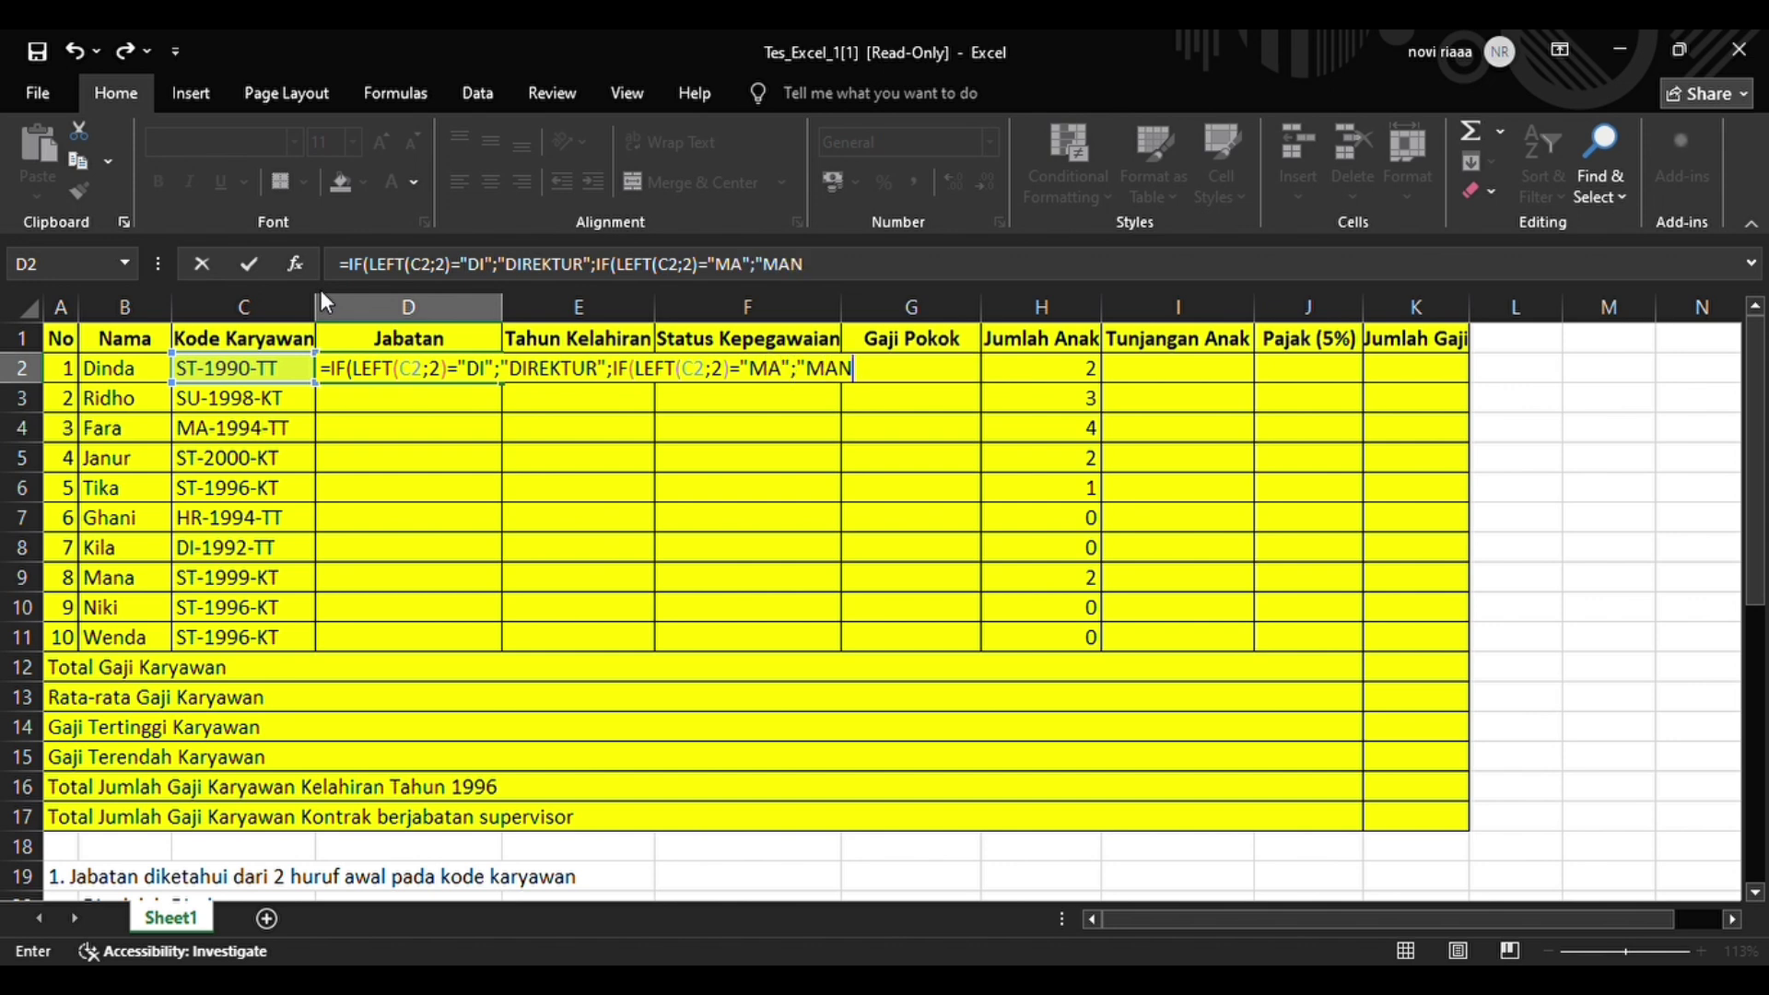
text(AJER";IF()
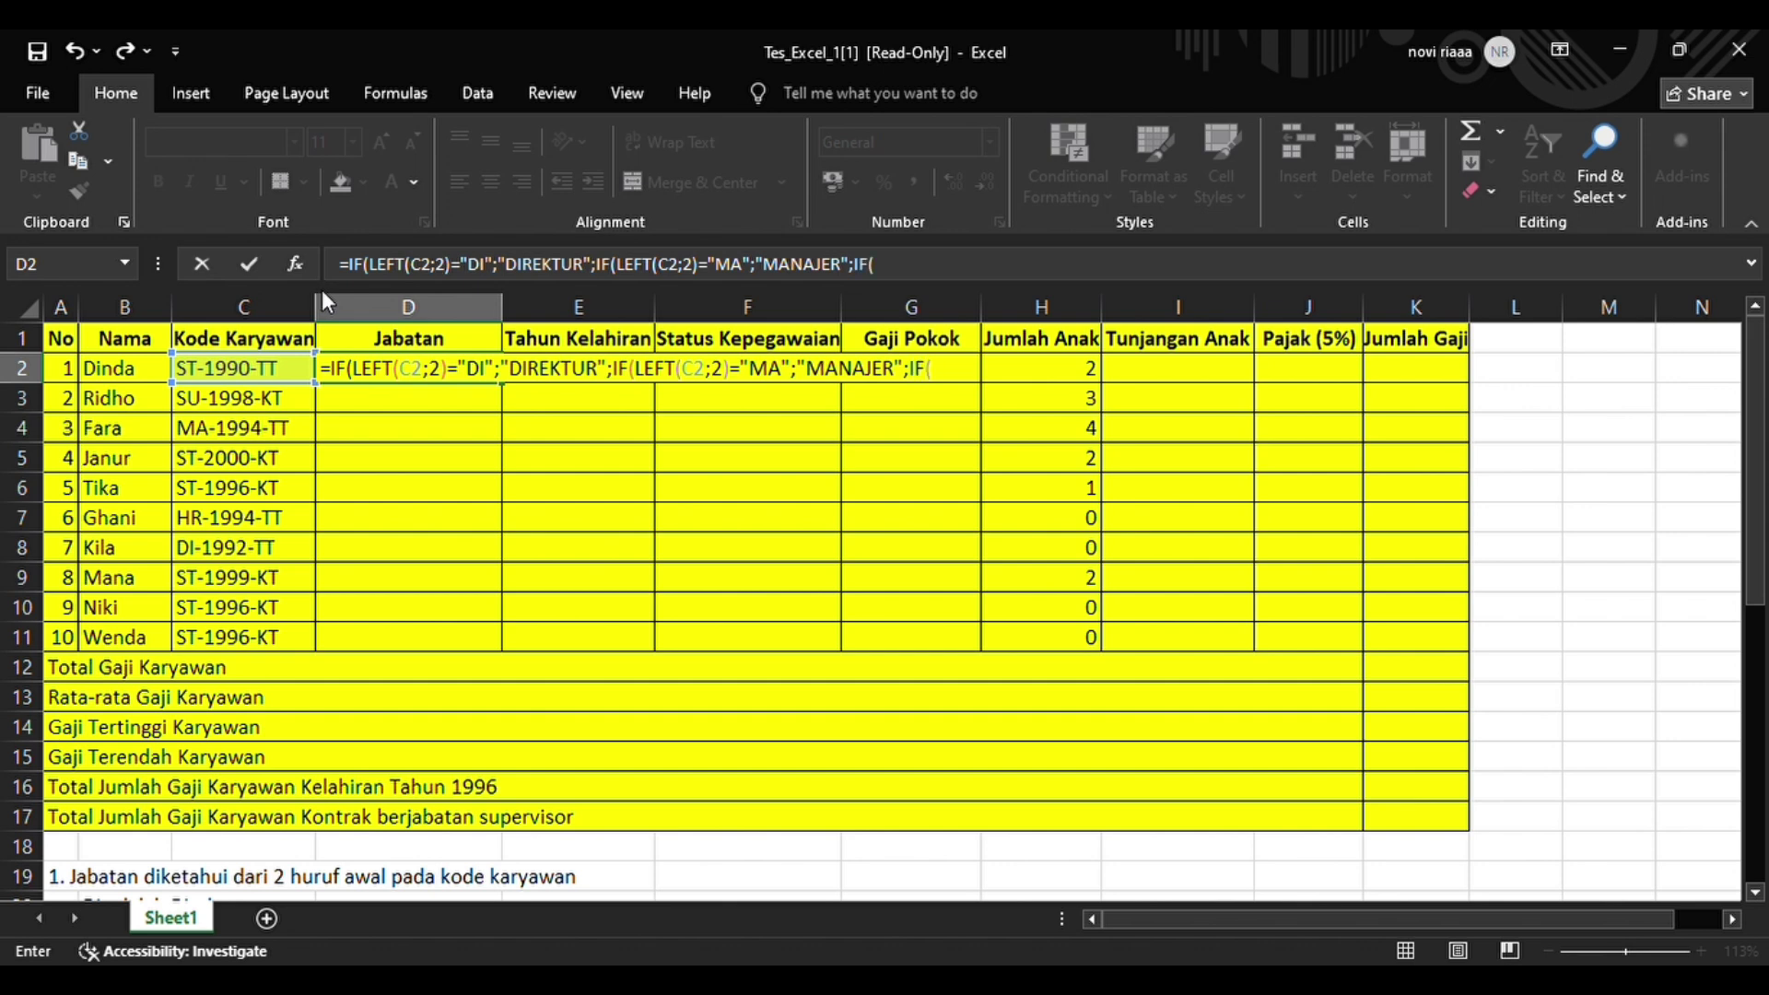
text(LEFT(C2;2))
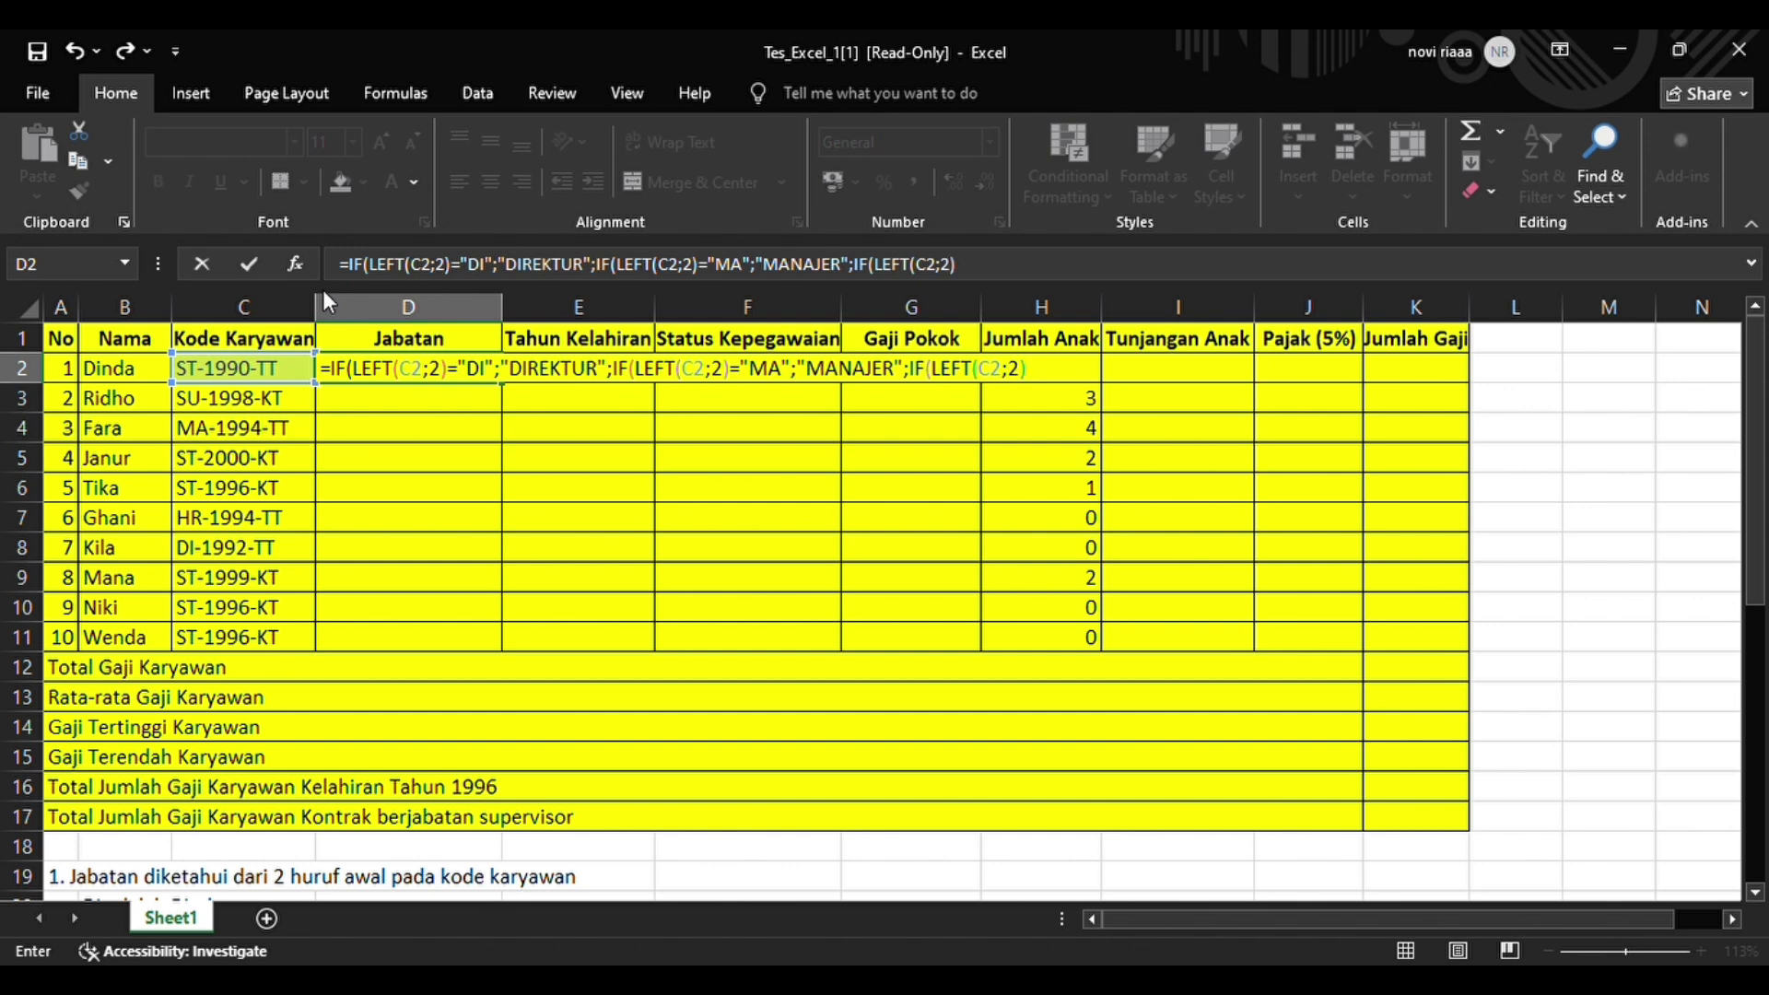
text(="HR";"HRD")
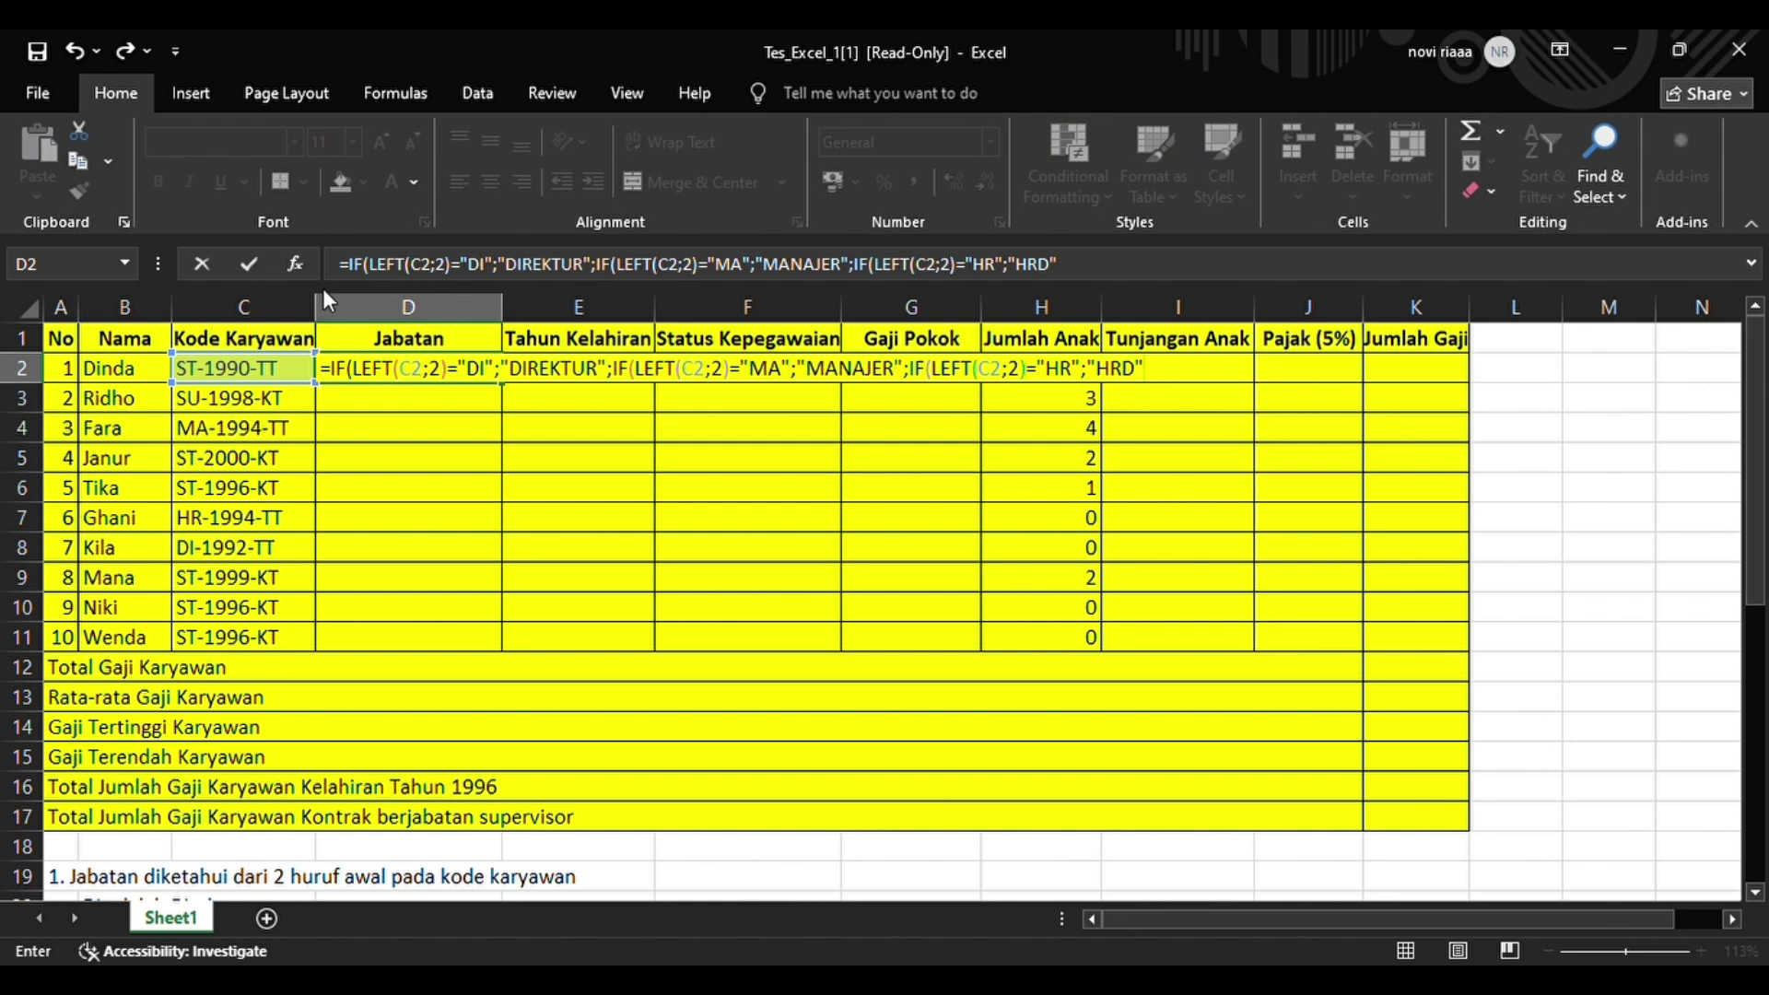
- Add another nested IF to D2's formula that returns "SUPERVISOR" when LEFT(C2;2) equals "SU"
text(;IF(LEFT()
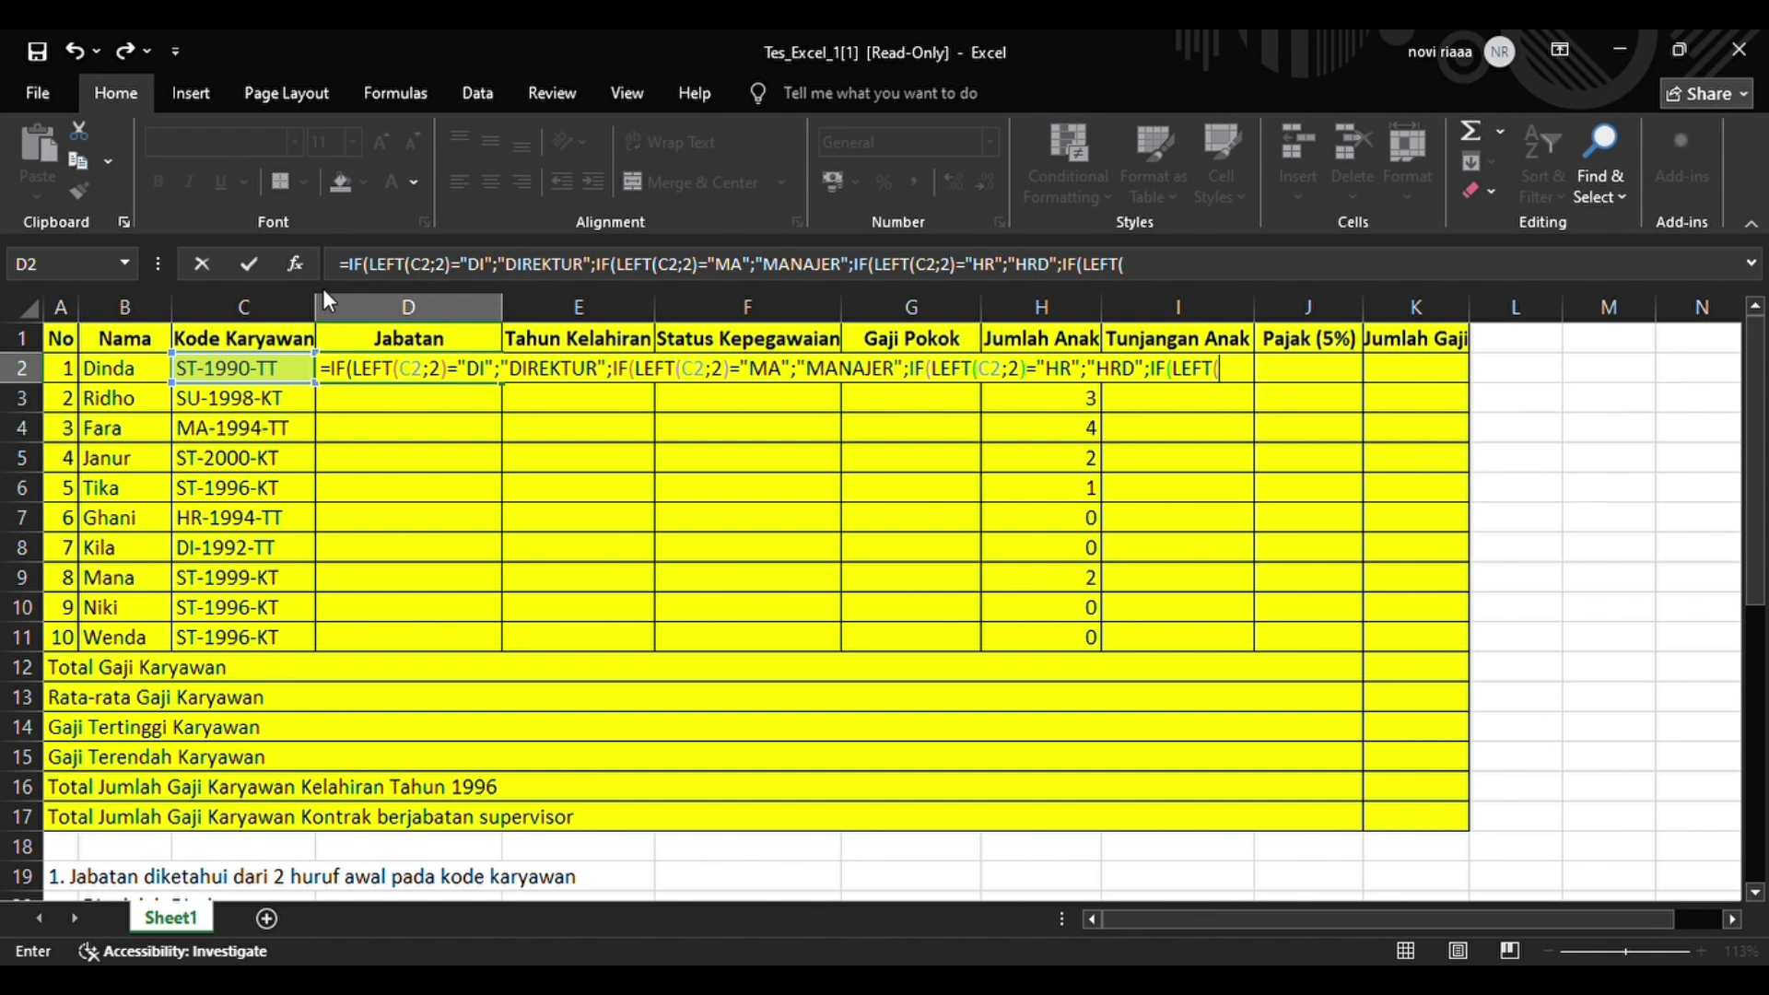
text(C2;)
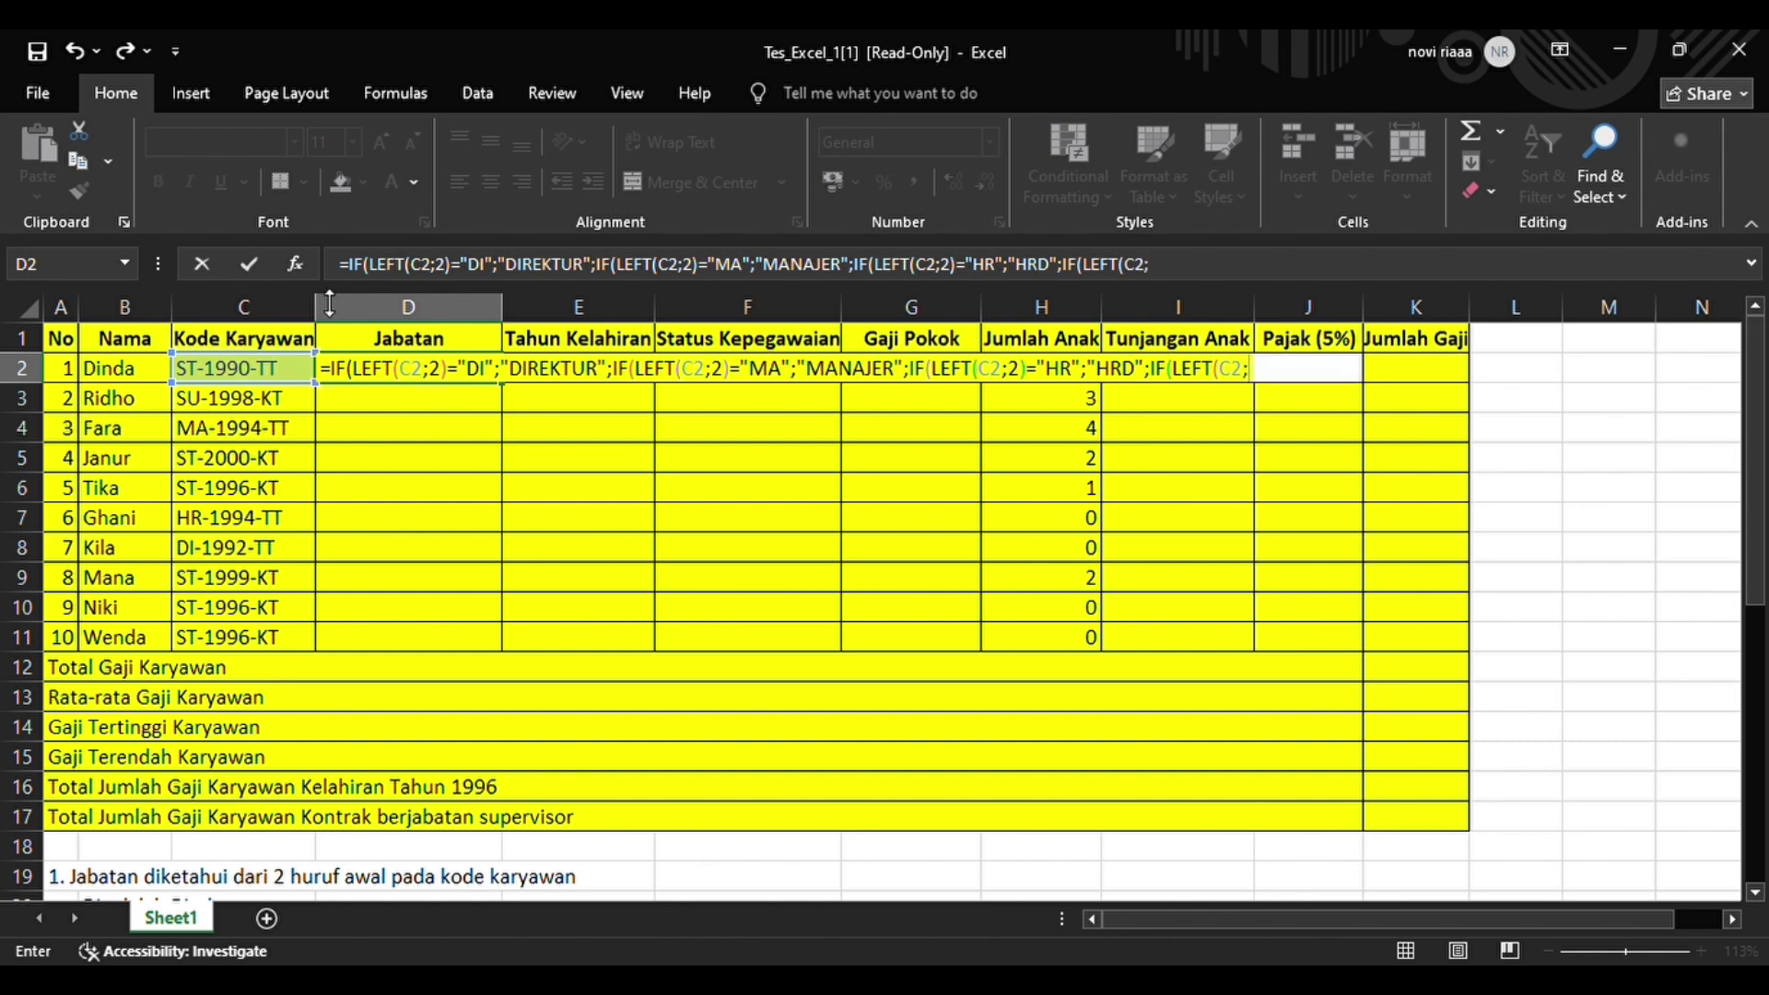
text(2))
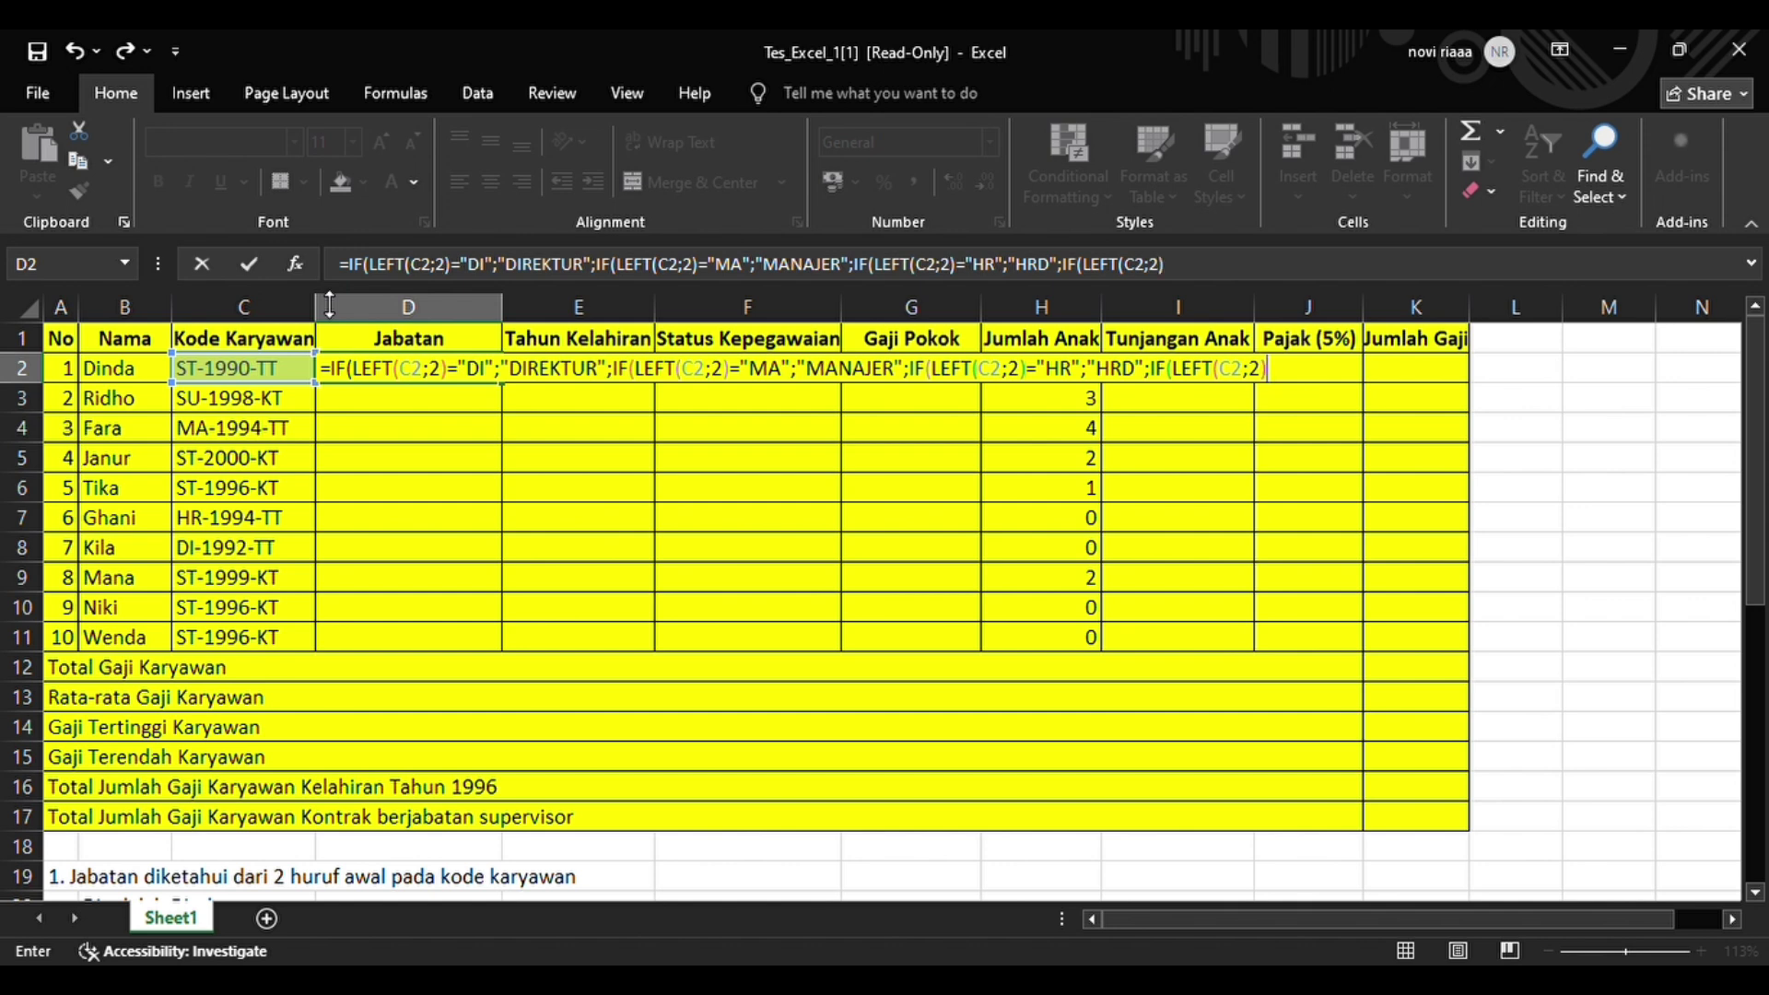
text(="SU";SU)
key(BackSpace)
key(BackSpace)
text("SUPE)
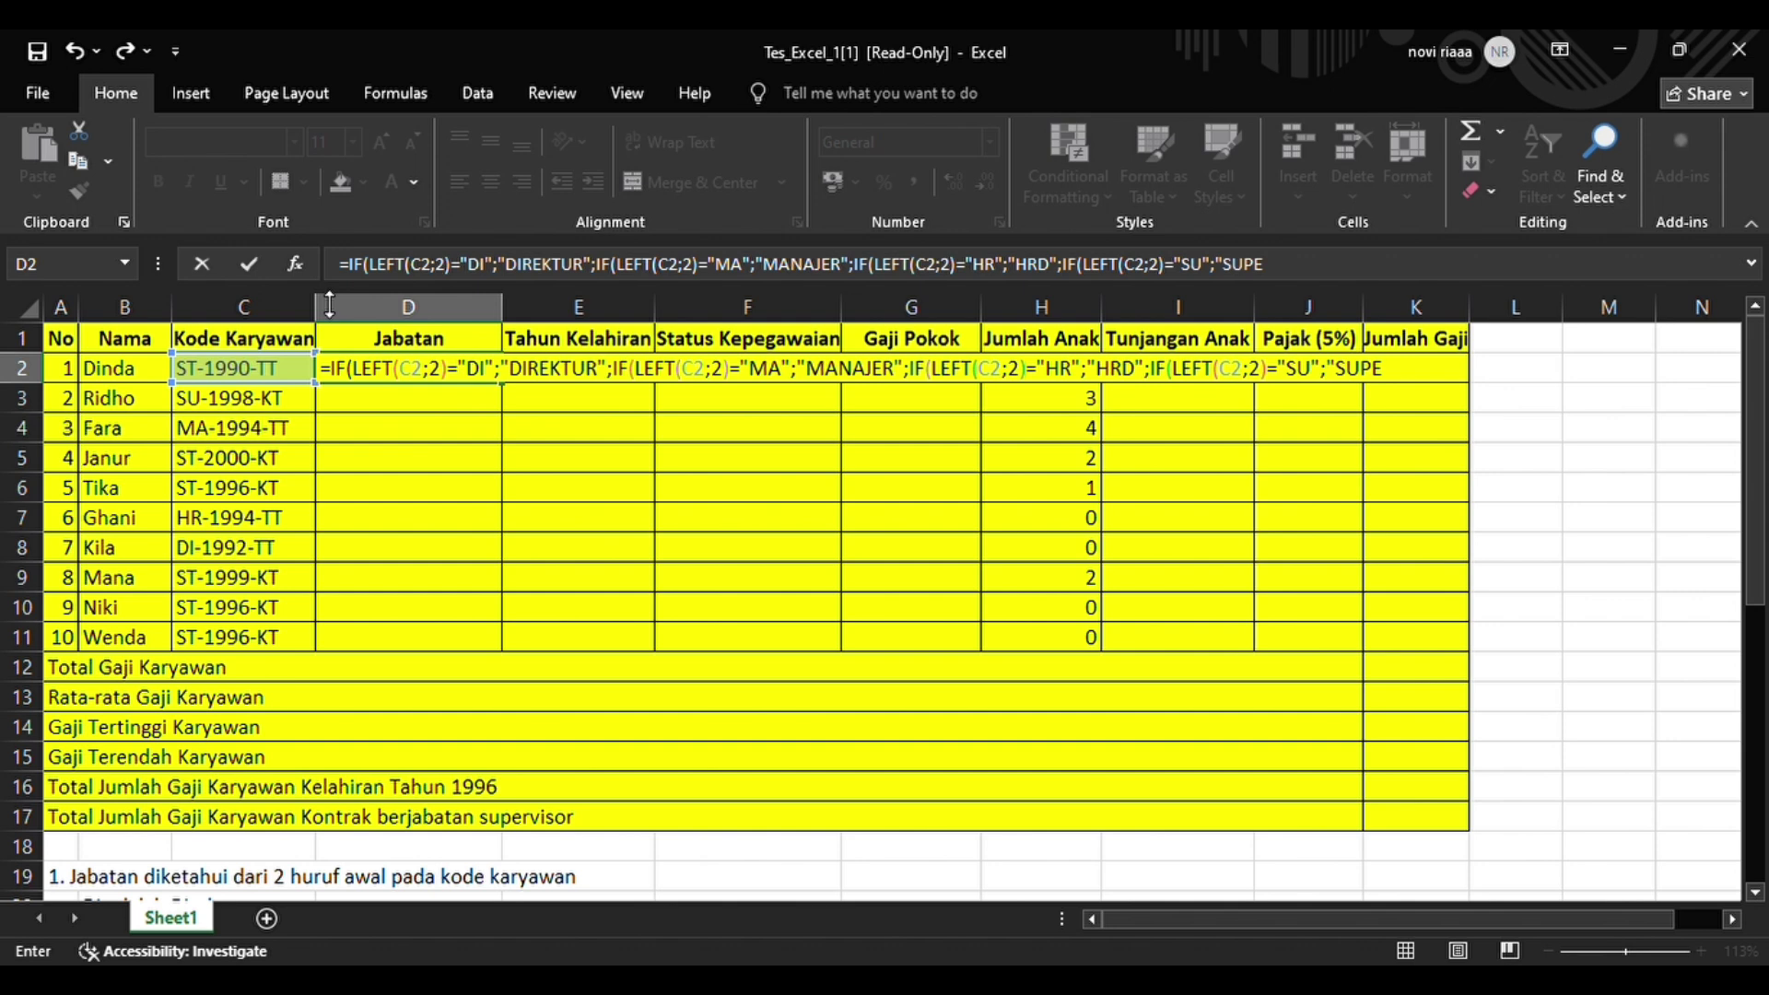
text(RVISOR")
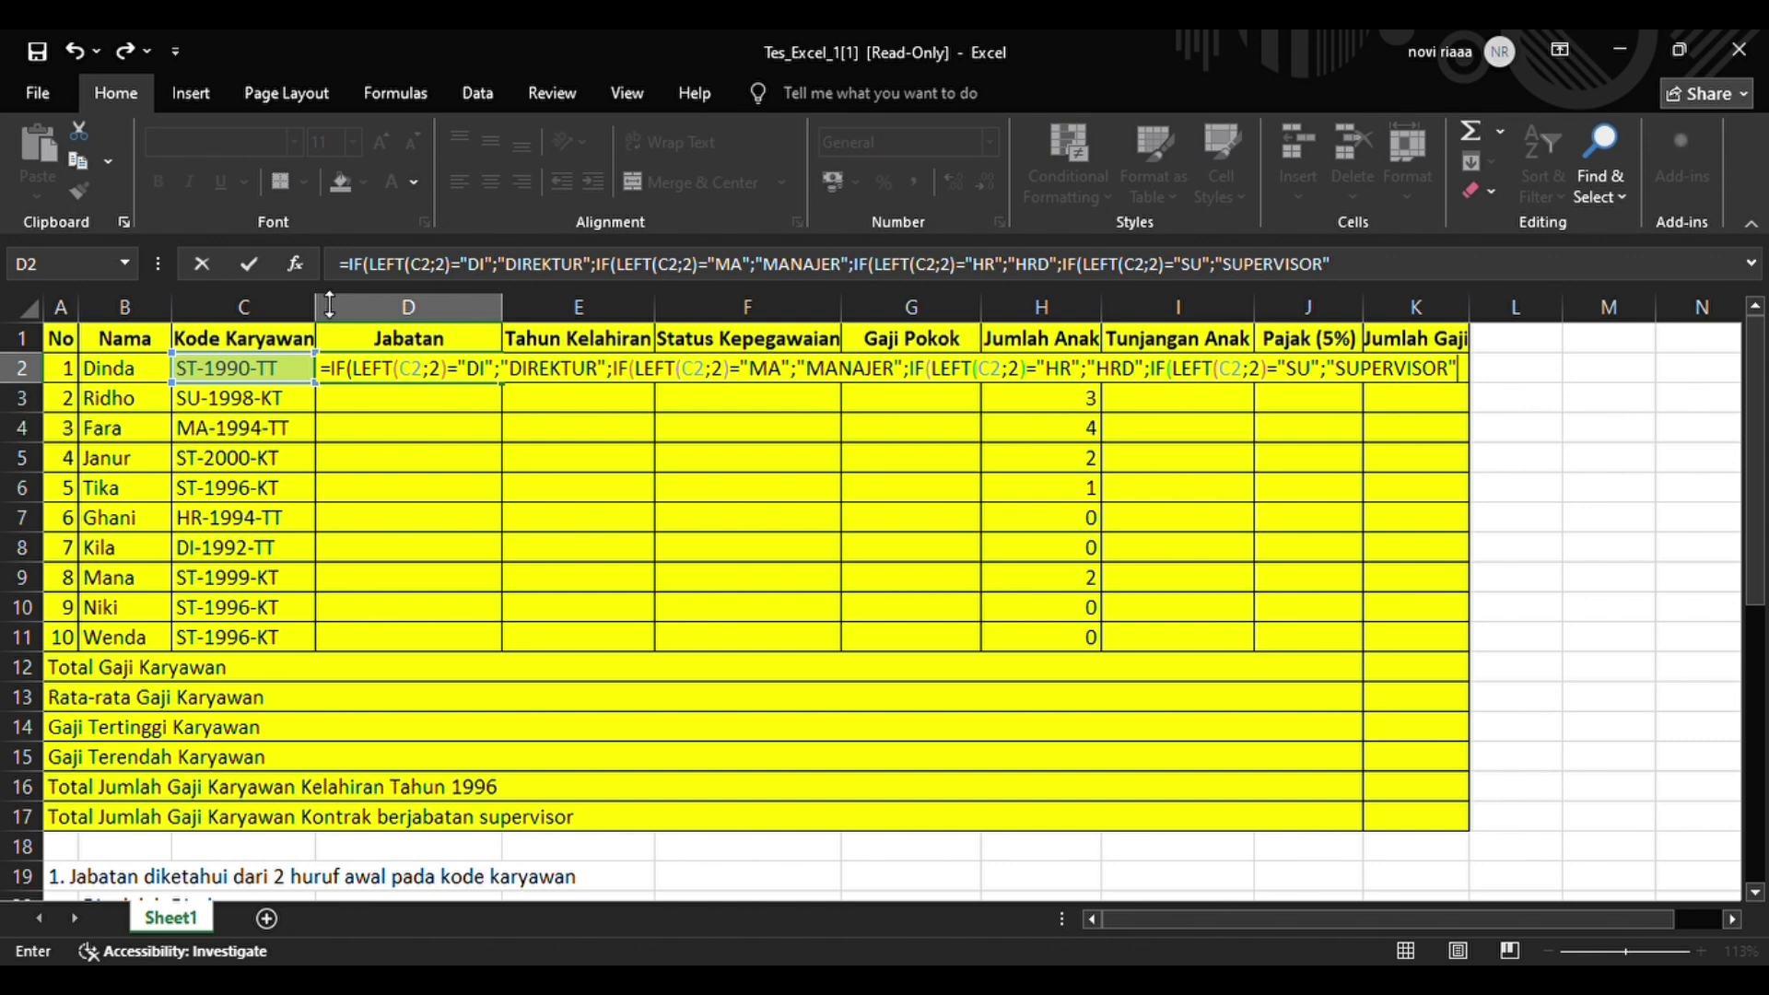
- Complete D2's formula with "STAF" as the fallback result, and fill it down the Jabatan column to D11
text(;)
text("ST)
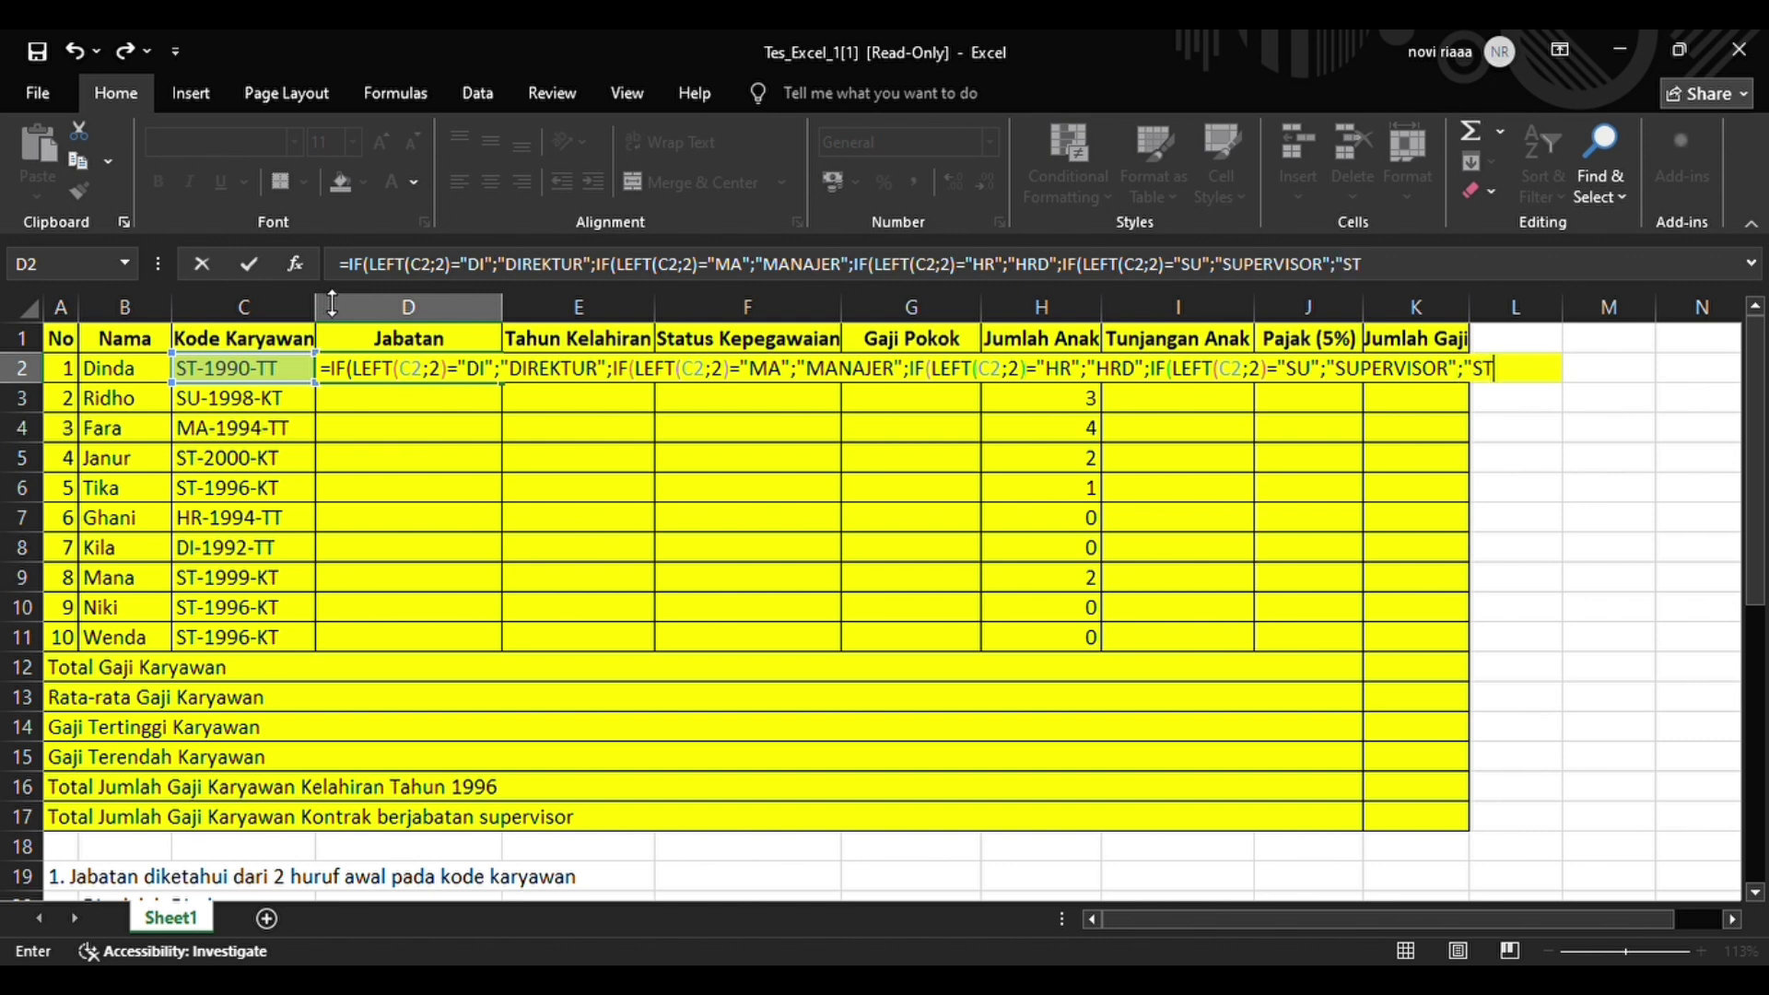
text(AF")))))
key(Return)
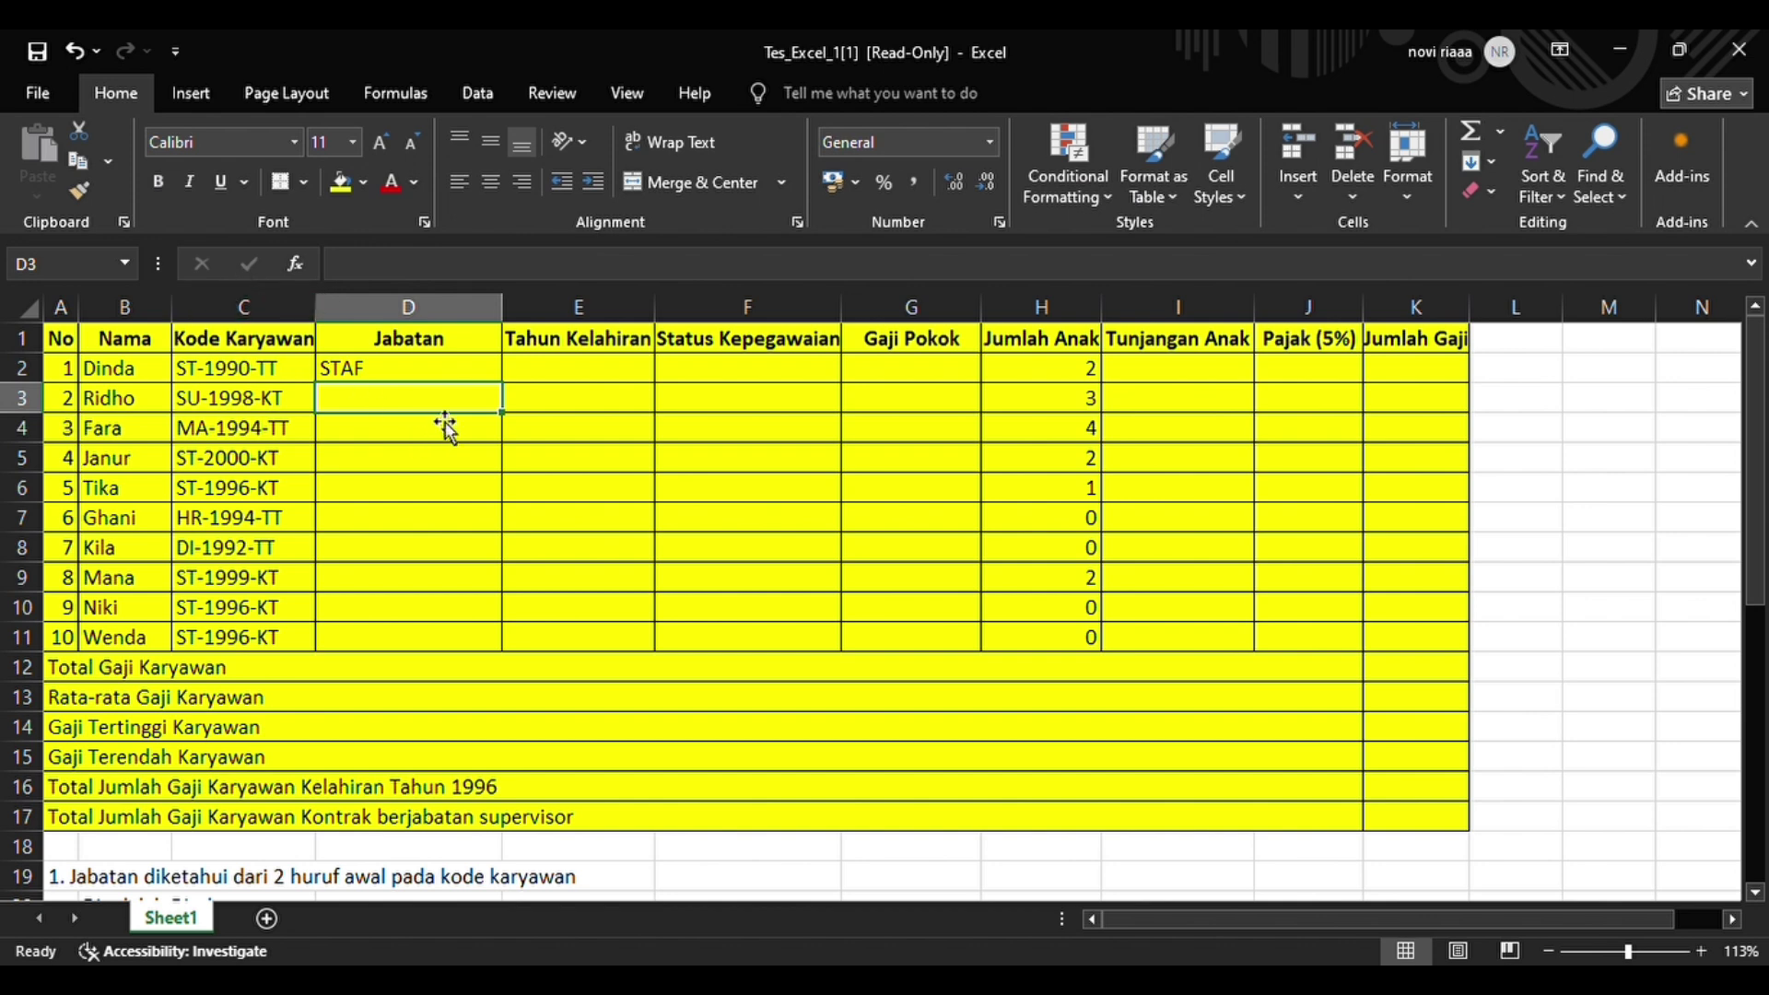
click(453, 381)
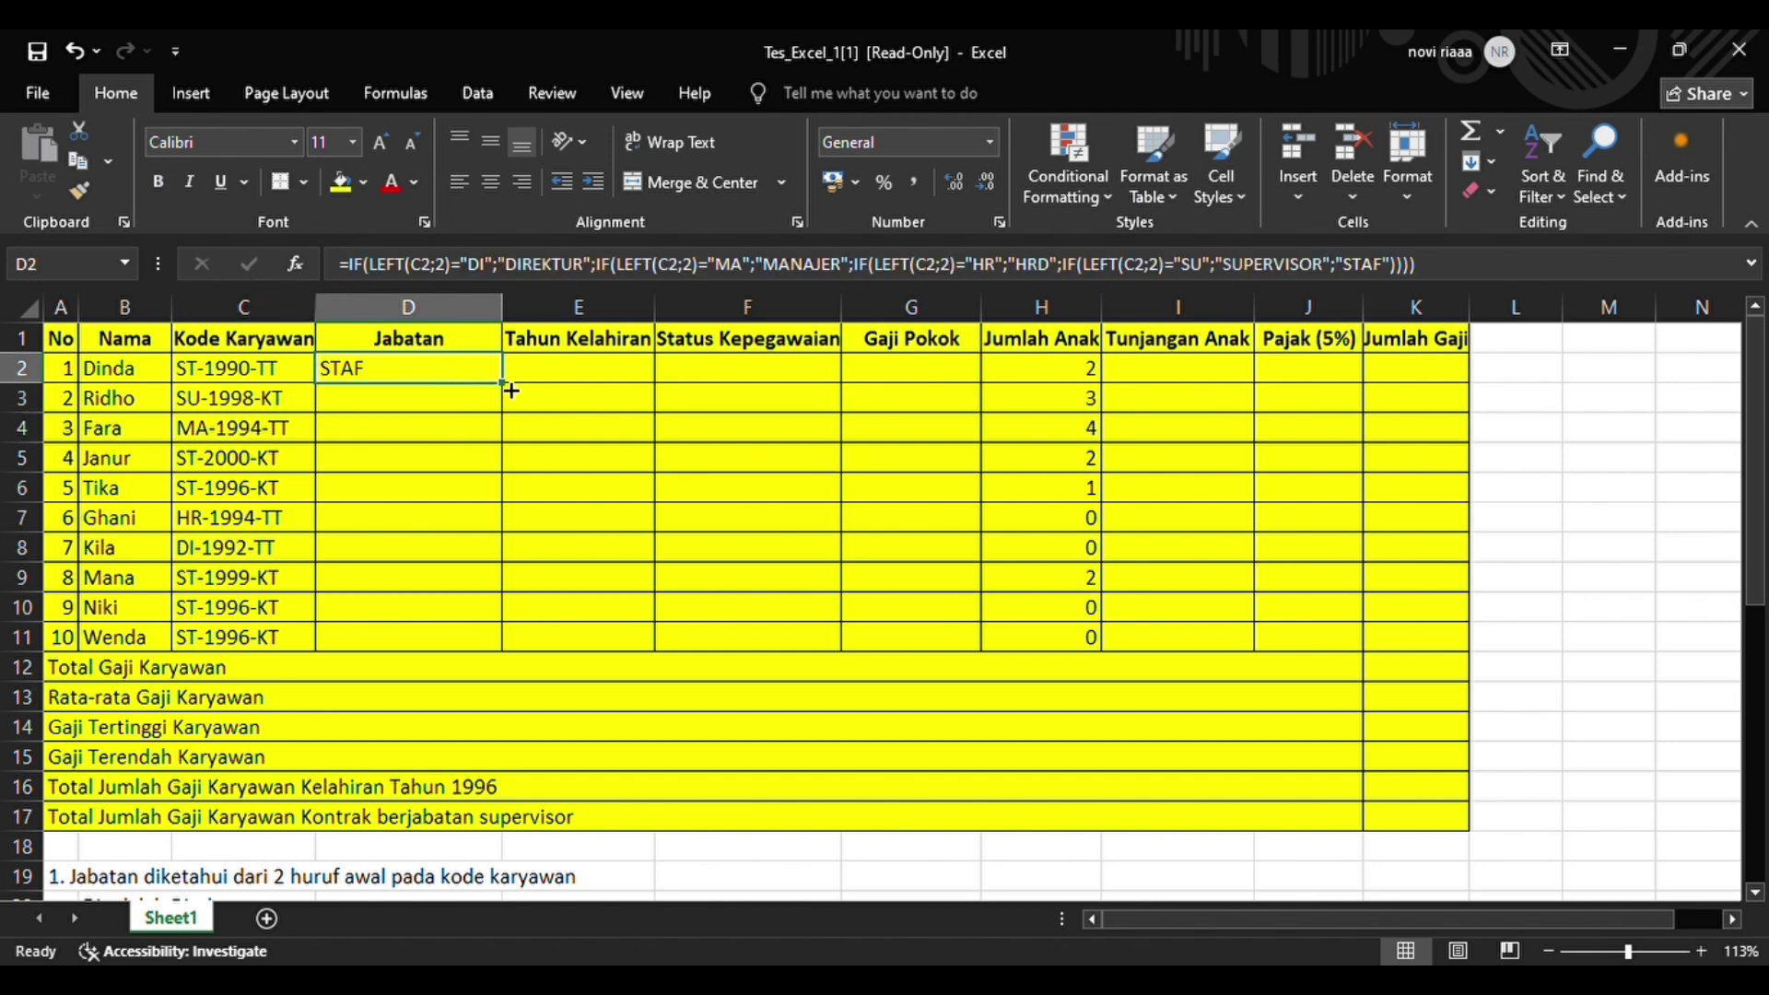
drag(504, 385, 476, 655)
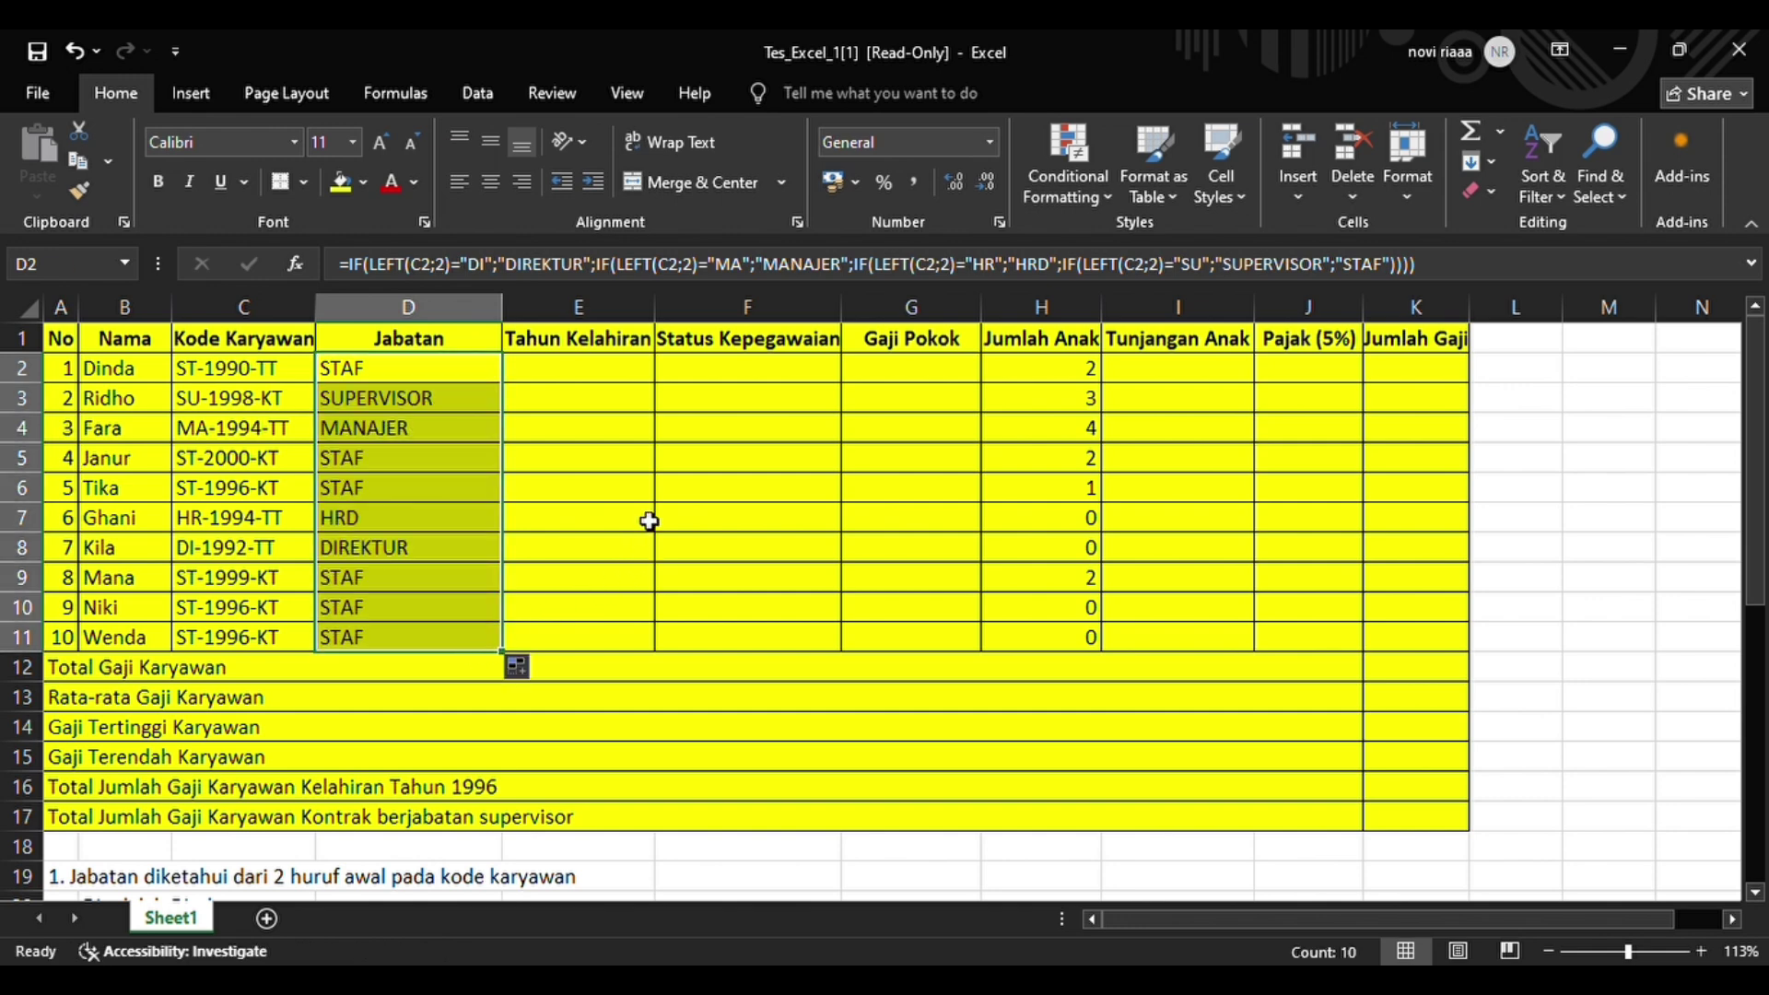
- Following rule 2 for Tahun Kelahiran, enter =MID(C2;4;4) in E2 to extract the birth year from the employee code
click(598, 371)
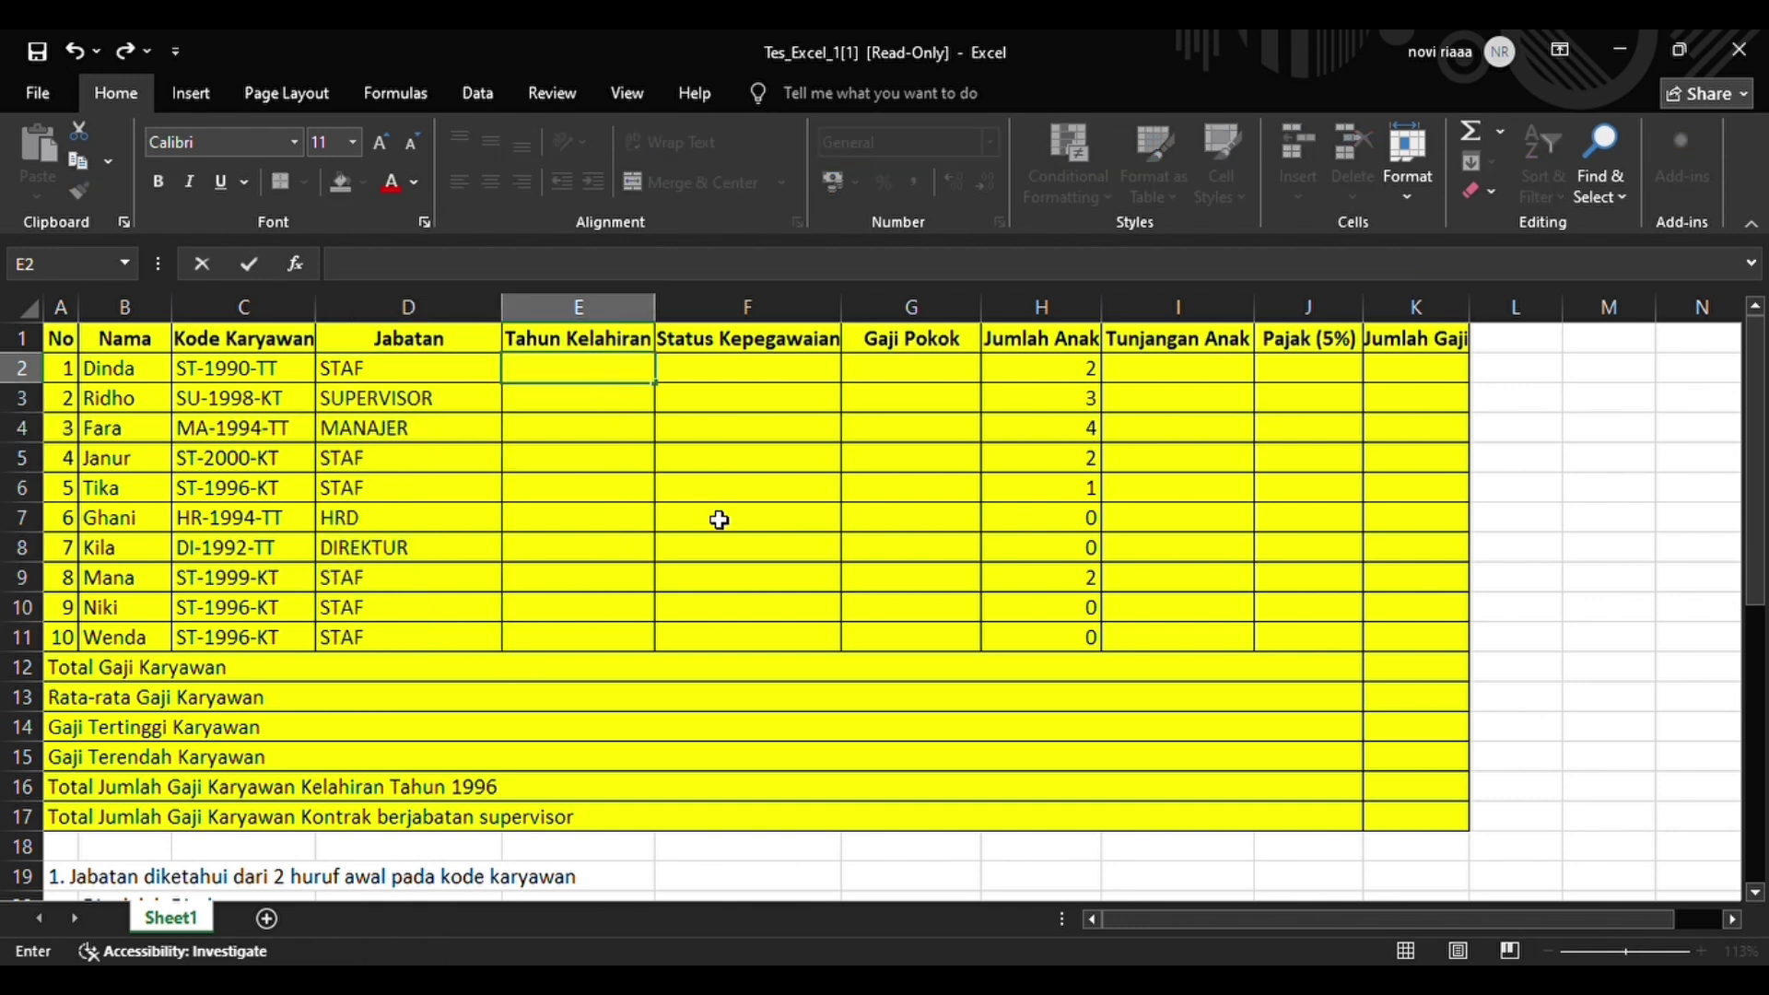
scroll(715, 525, down, 5)
scroll(692, 550, up, 5)
scroll(672, 572, down, 6)
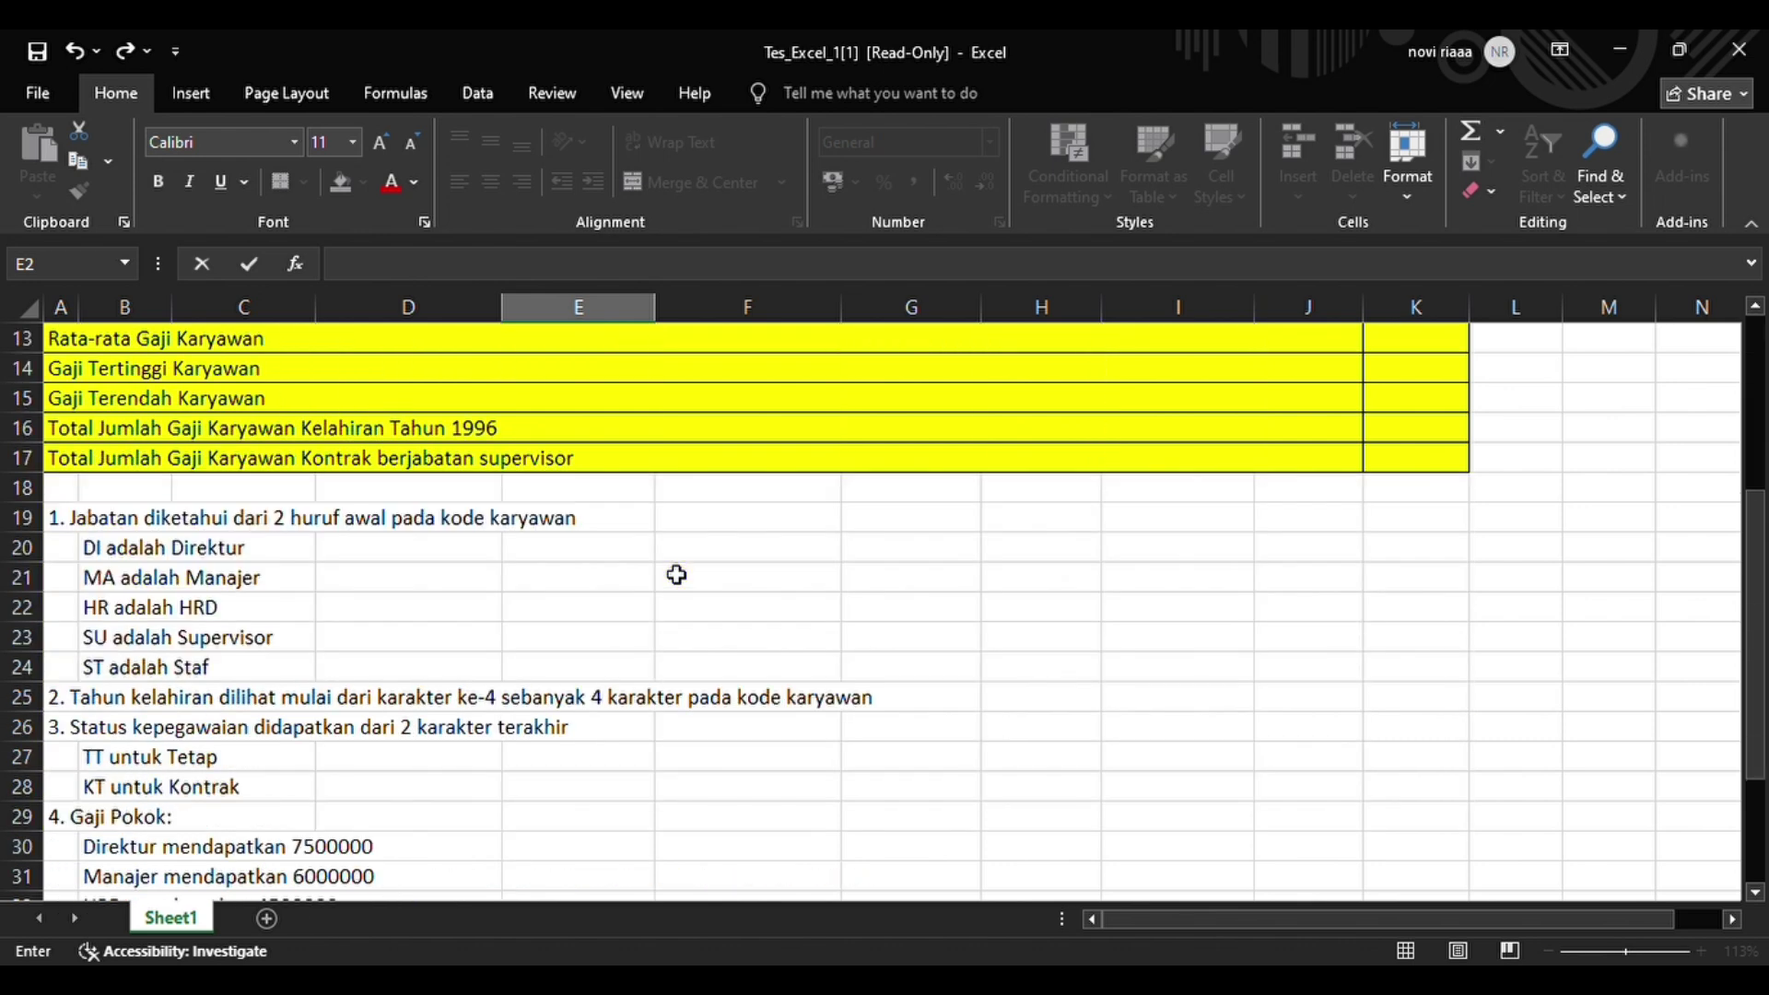
drag(231, 521, 843, 524)
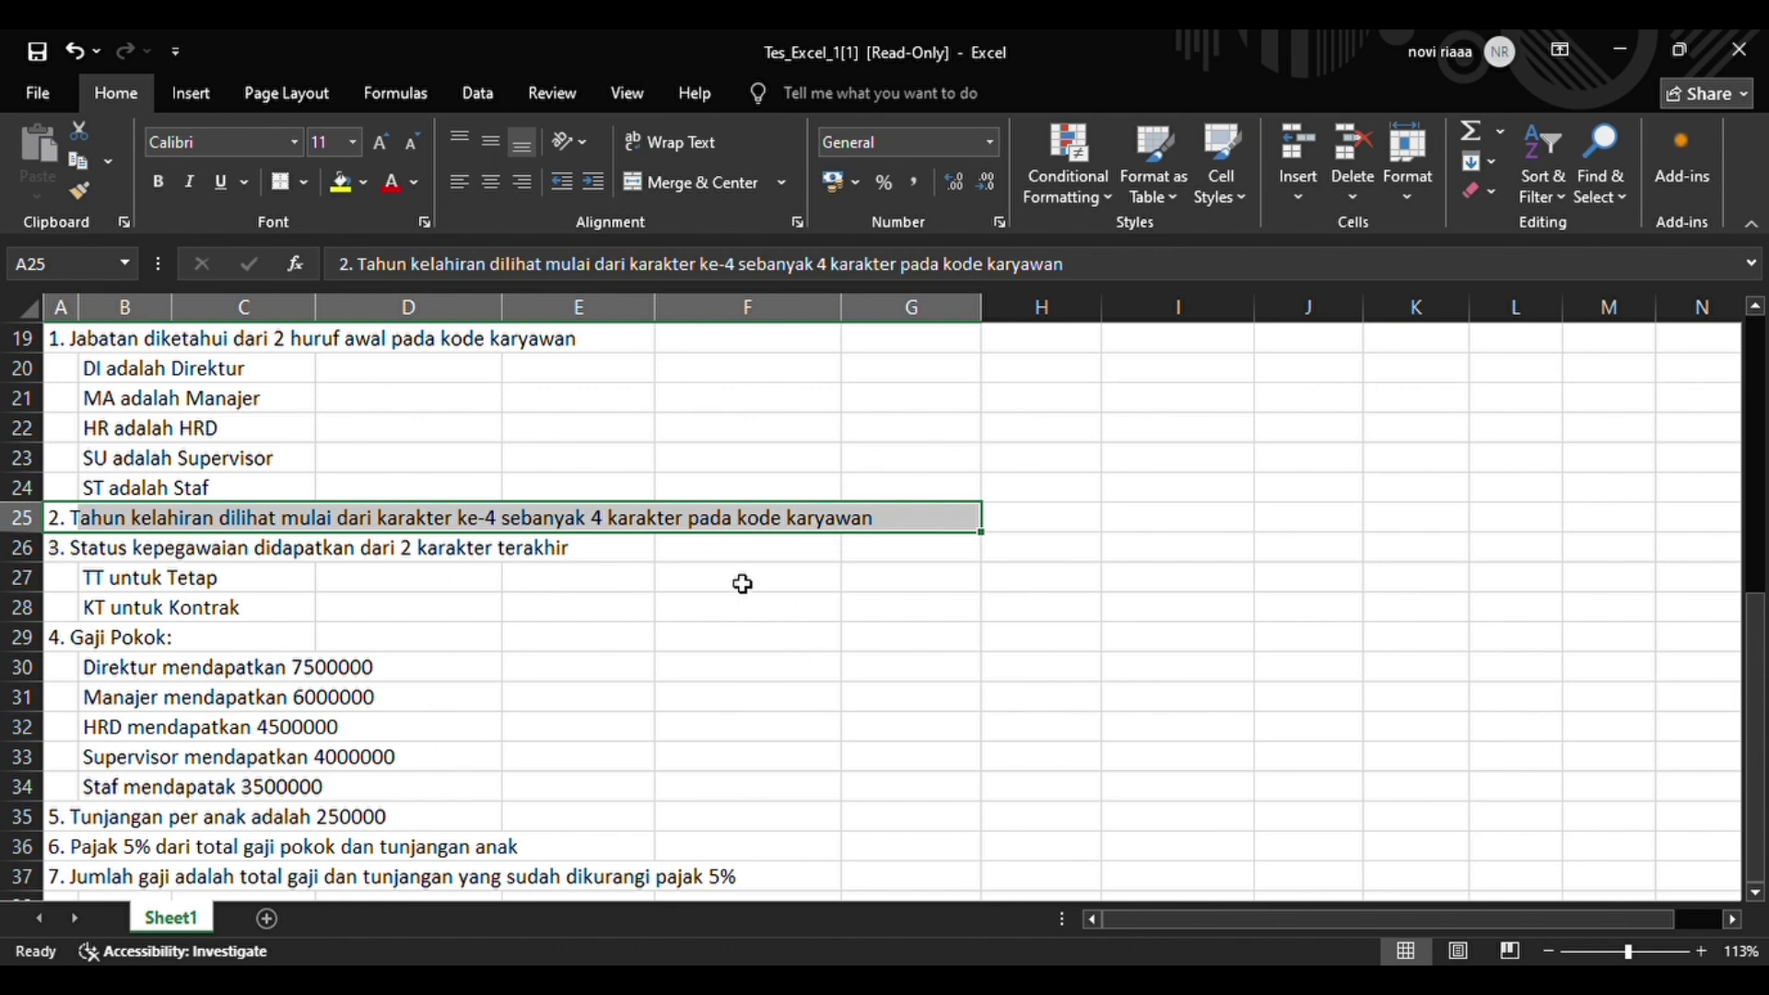
scroll(612, 574, up, 6)
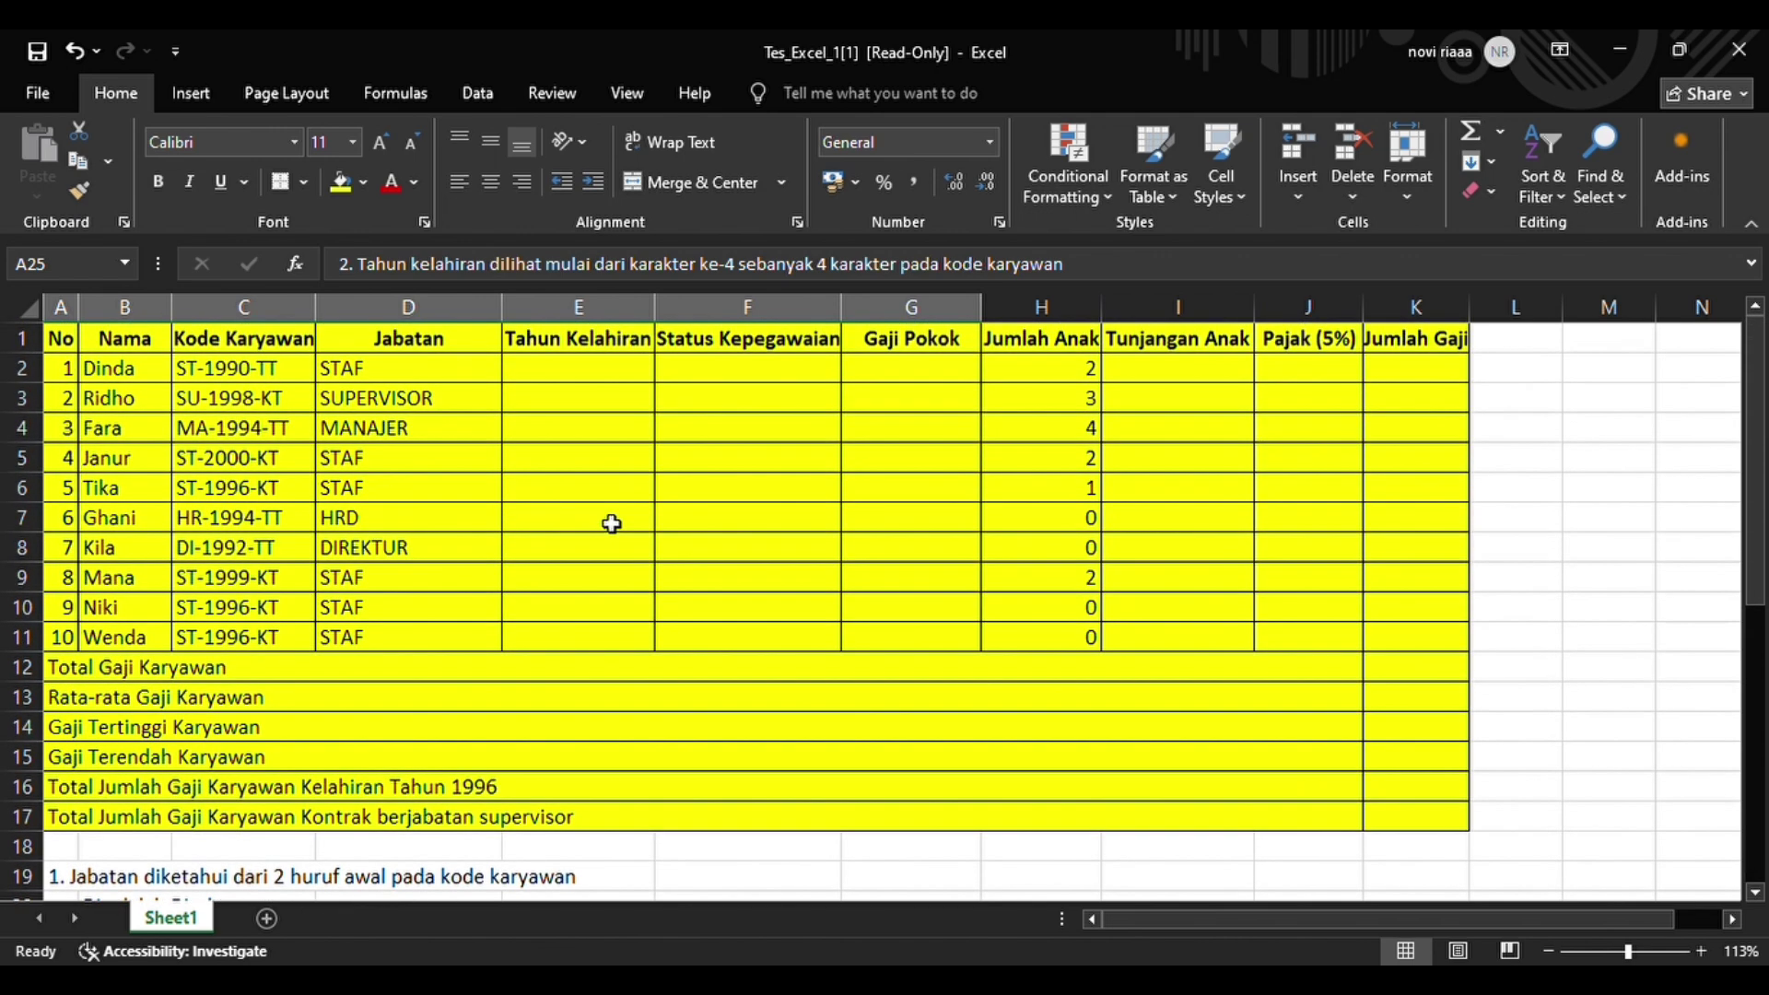
click(588, 376)
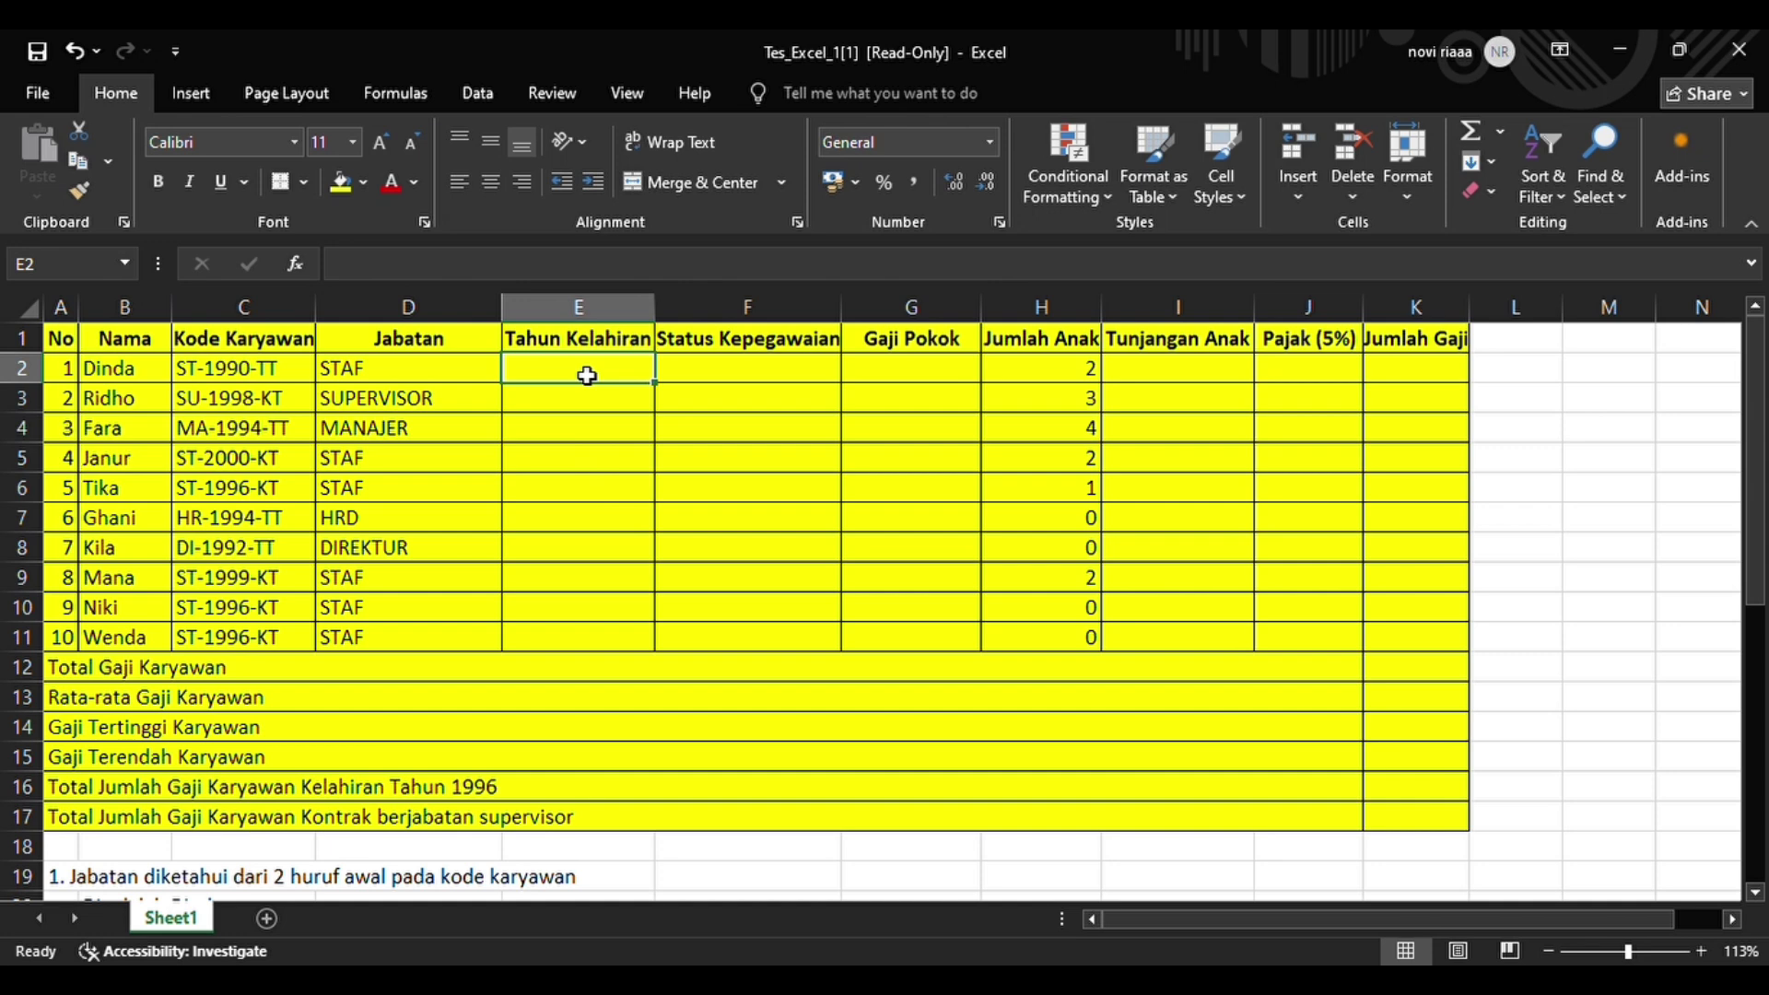
text(=MID)
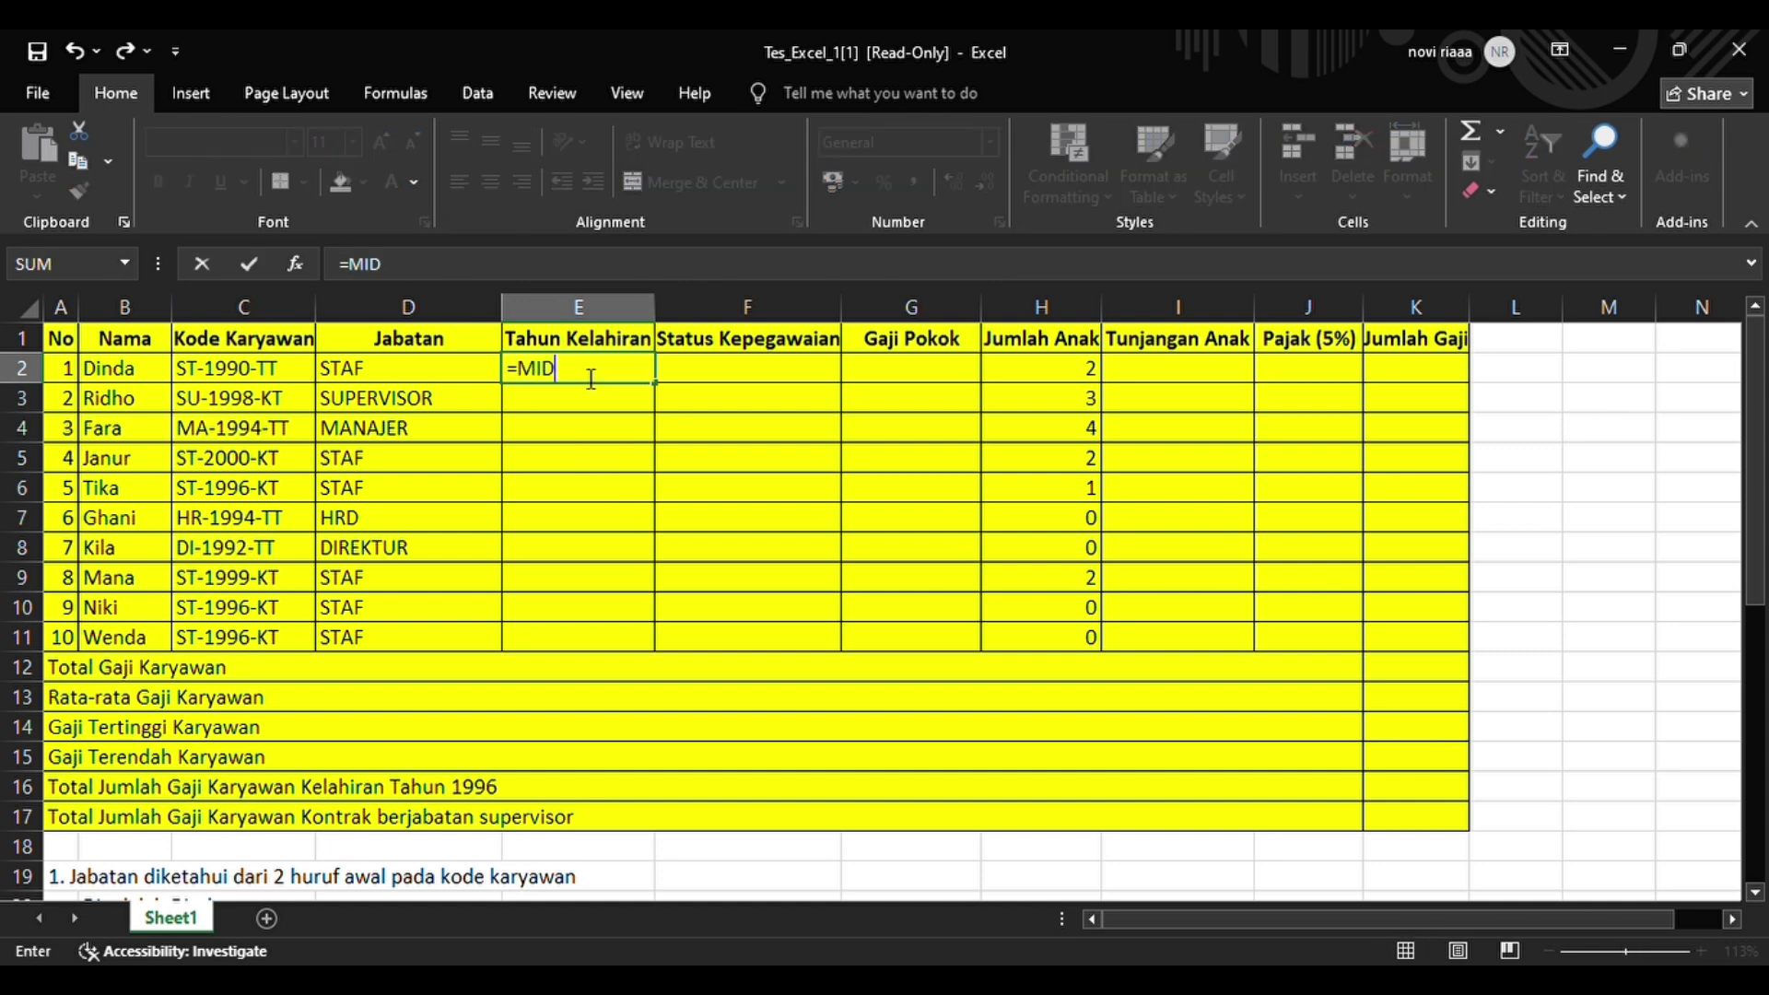
text(()
click(281, 376)
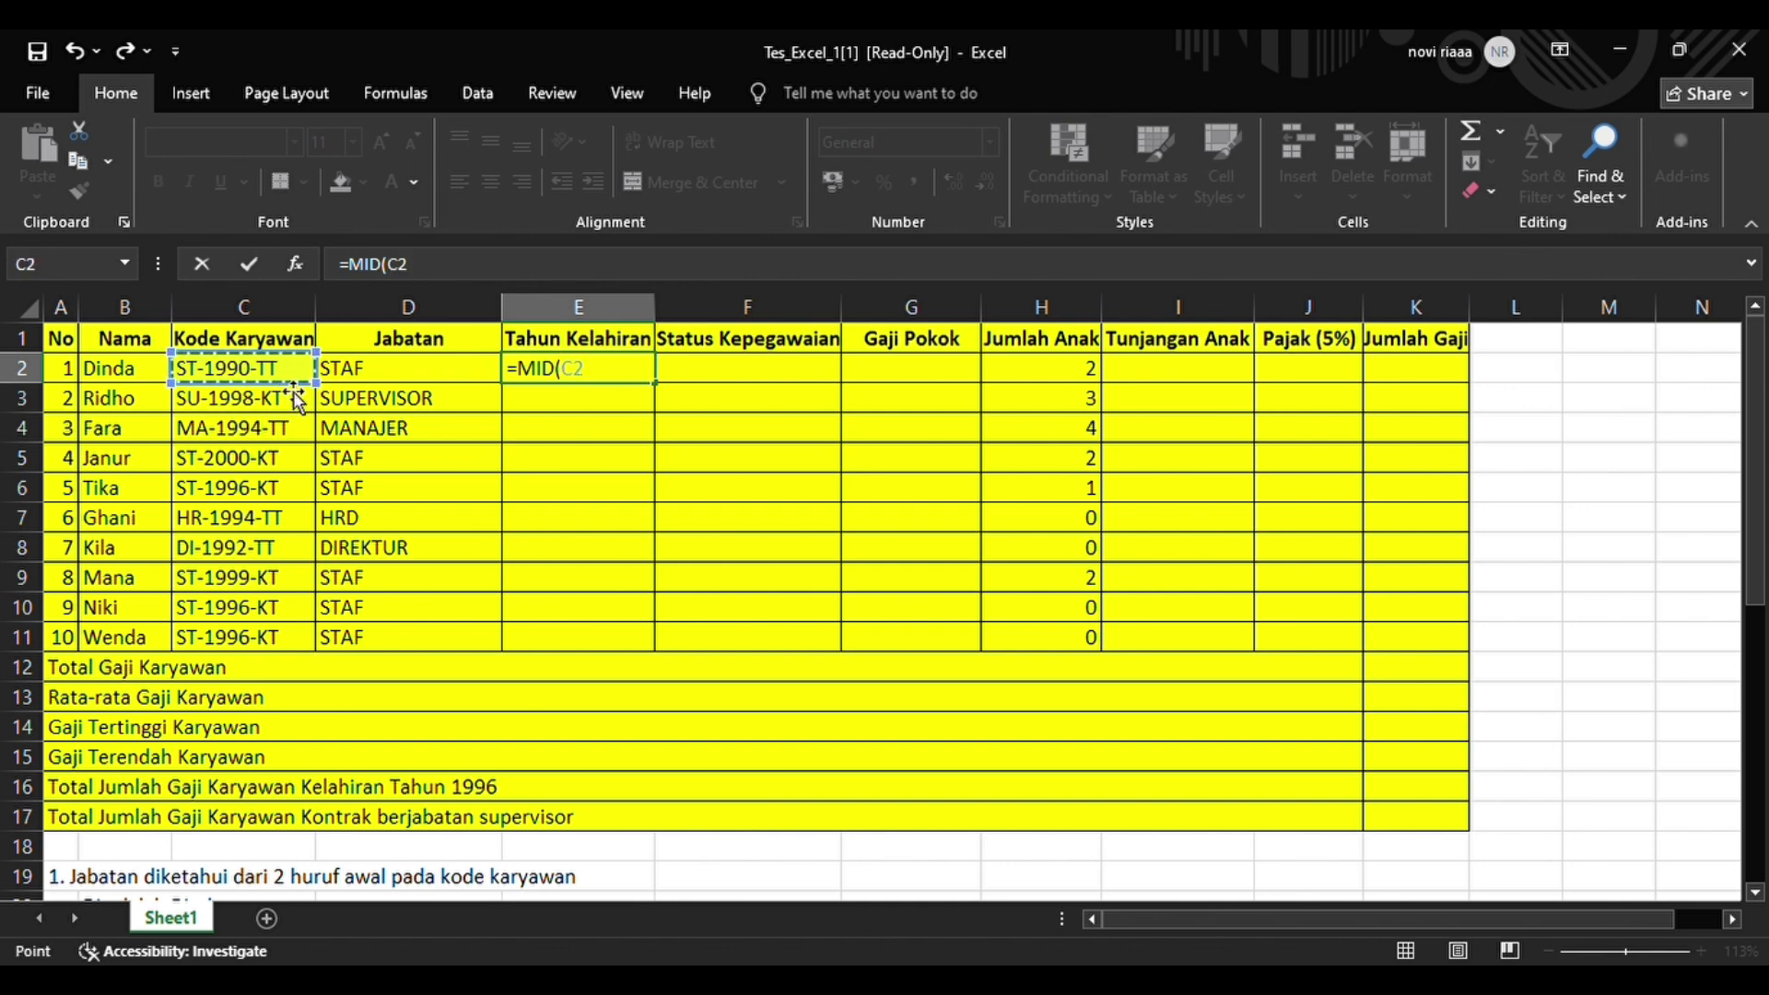
text(;)
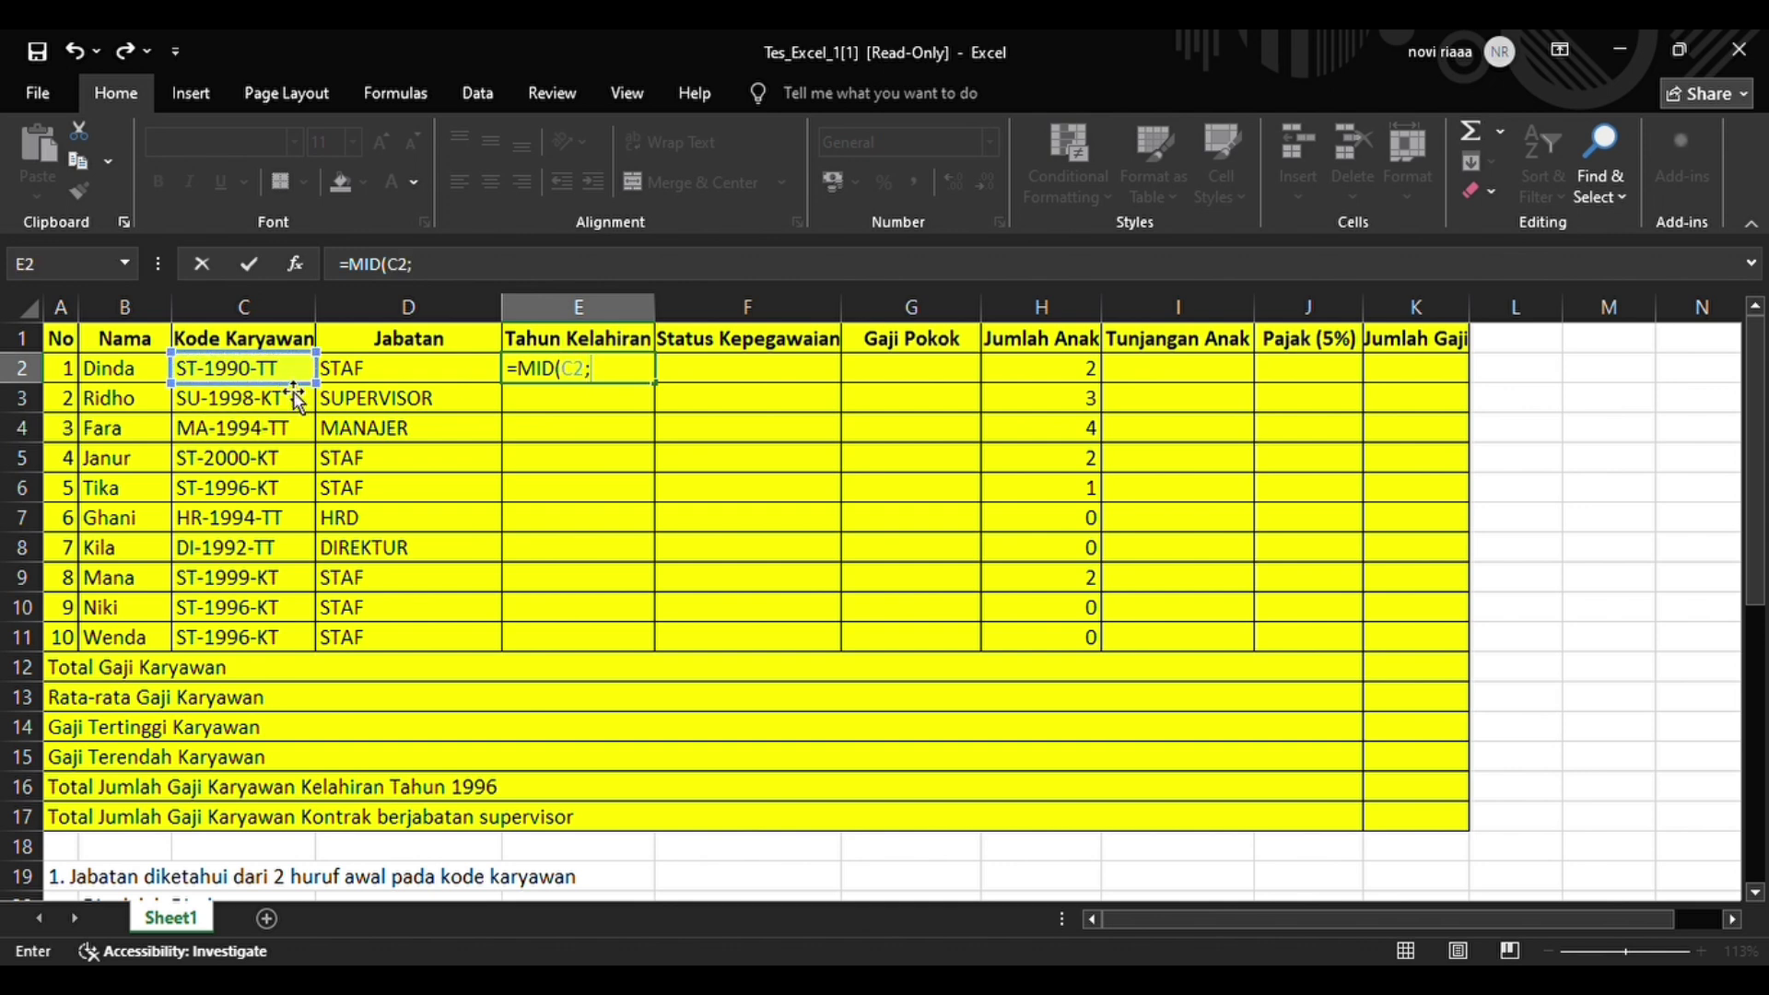
text(4;4))
key(Return)
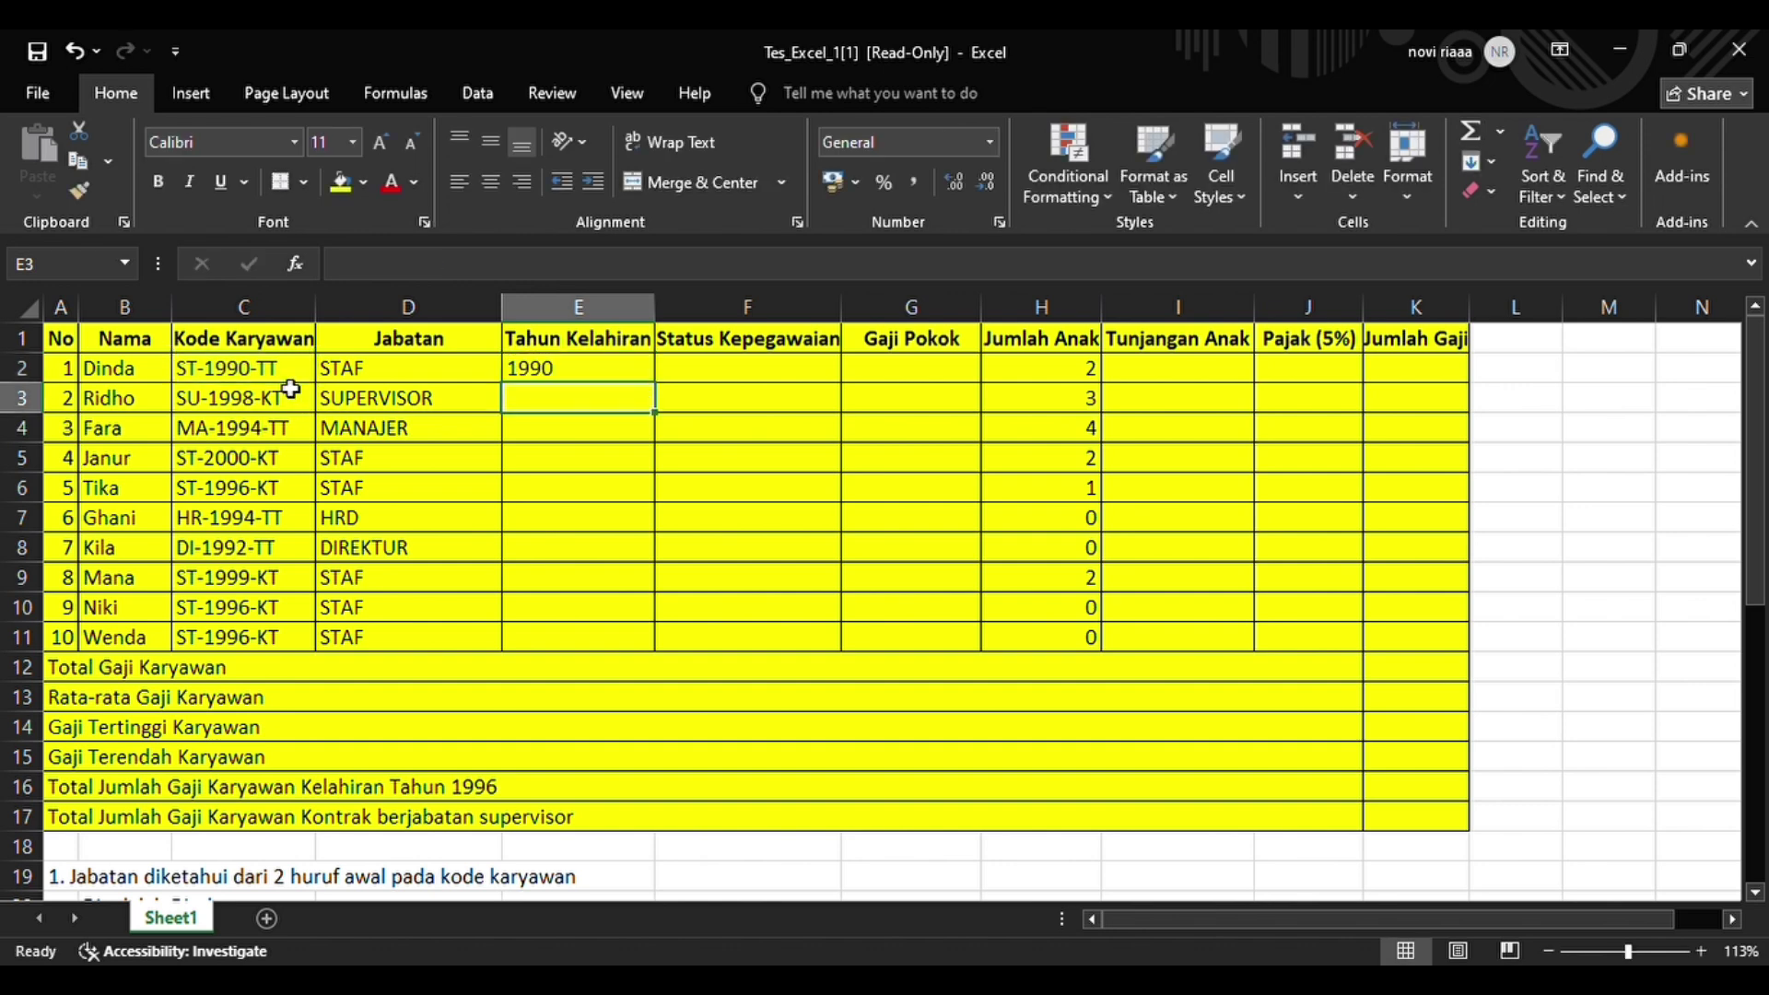
- Fill the birth-year formula from E2 down the Tahun Kelahiran column to E11
click(644, 375)
drag(654, 384, 670, 656)
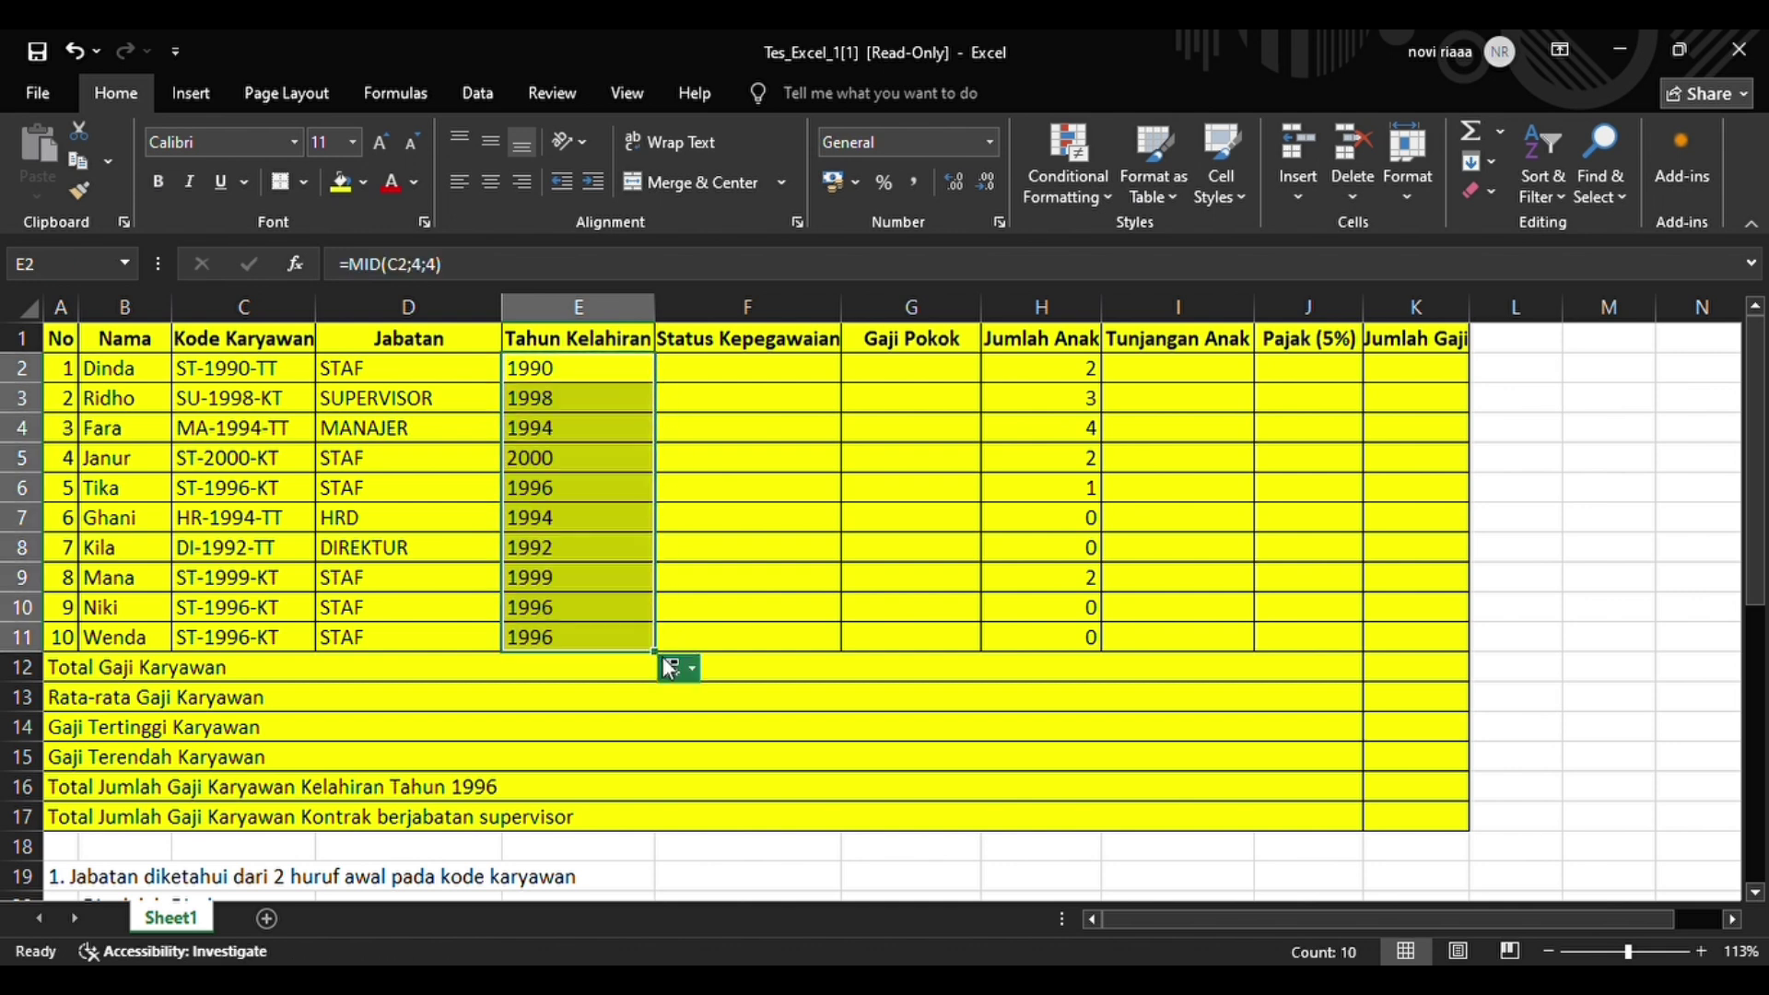
click(1714, 729)
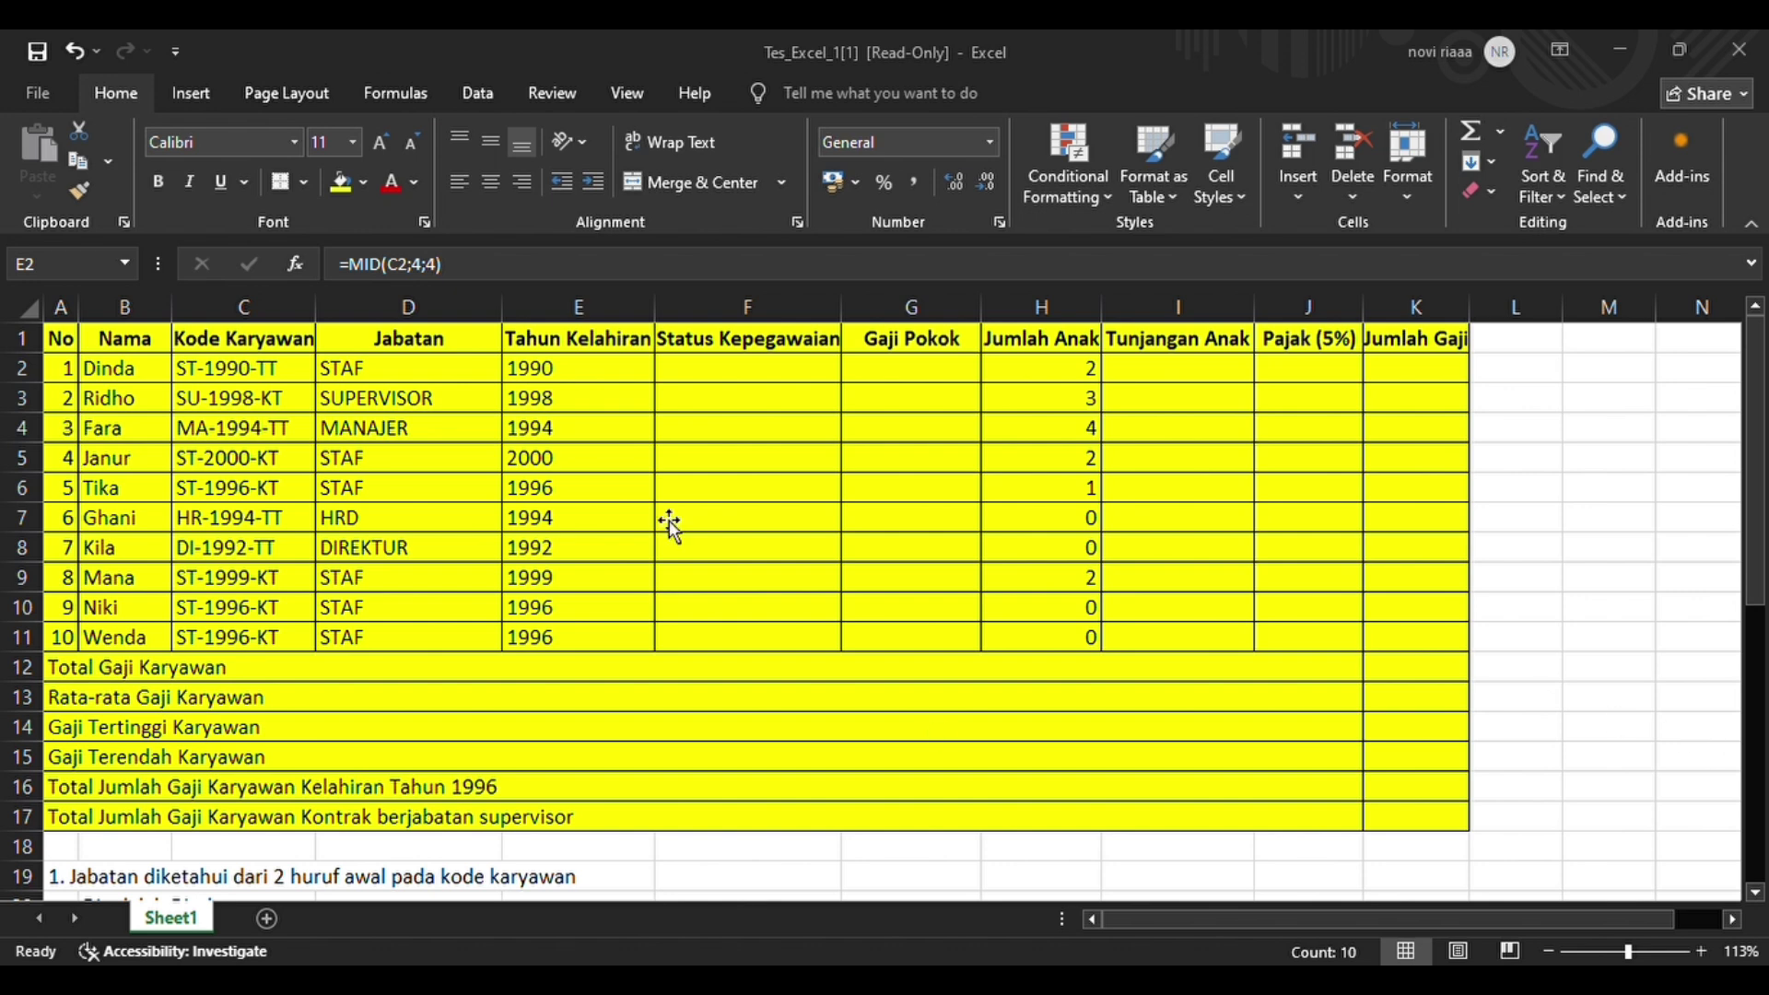
- Following rule 3 for Status Kepegawaian, begin an IF formula in F2 that tests the rightmost characters of C2 with RIGHT
click(726, 386)
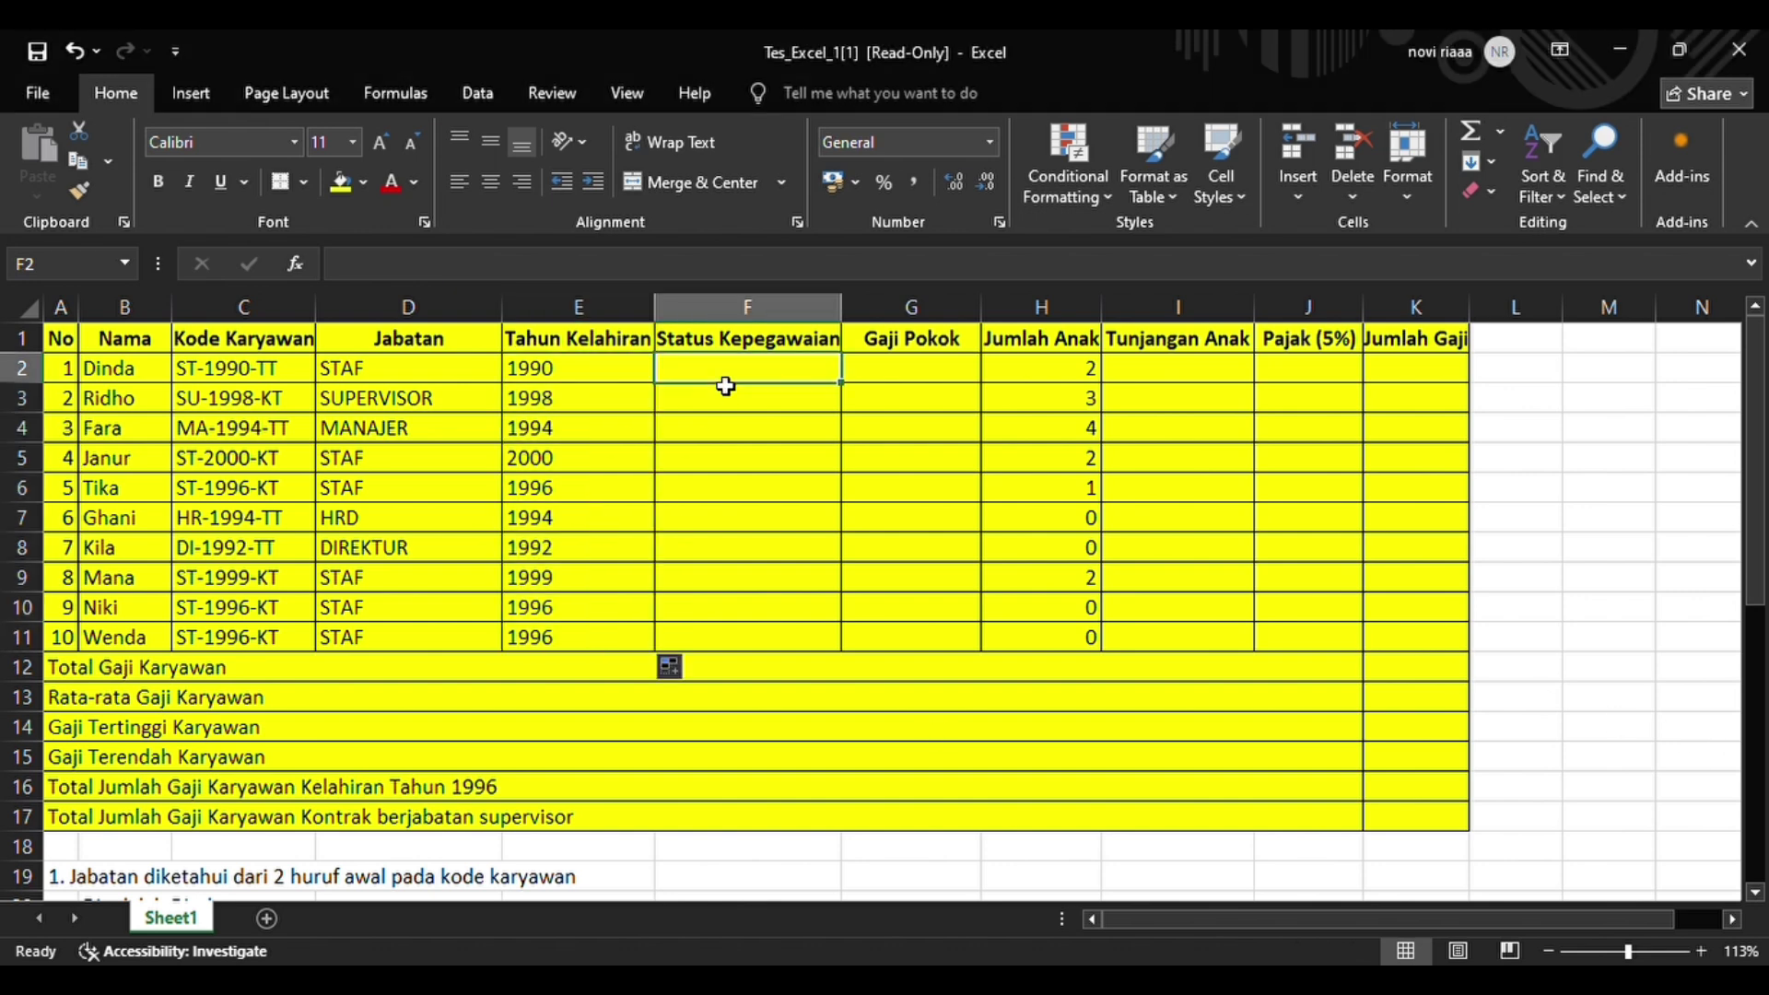
scroll(986, 616, down, 5)
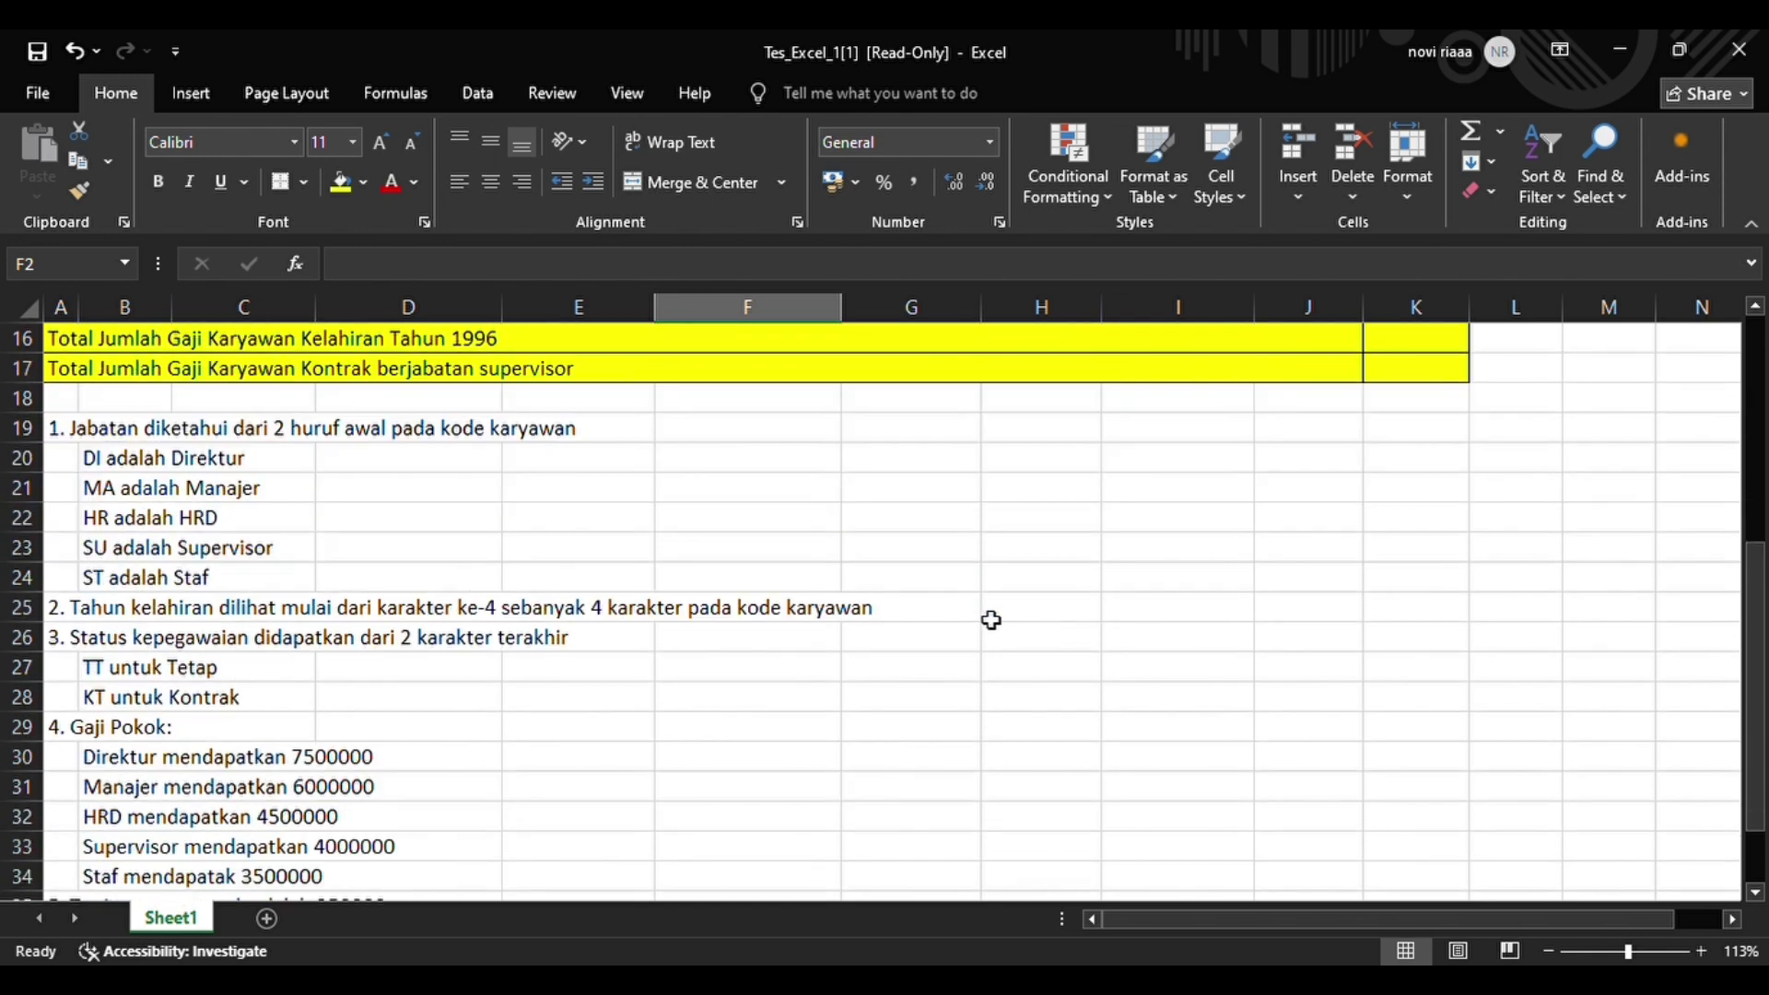
scroll(991, 620, down, 2)
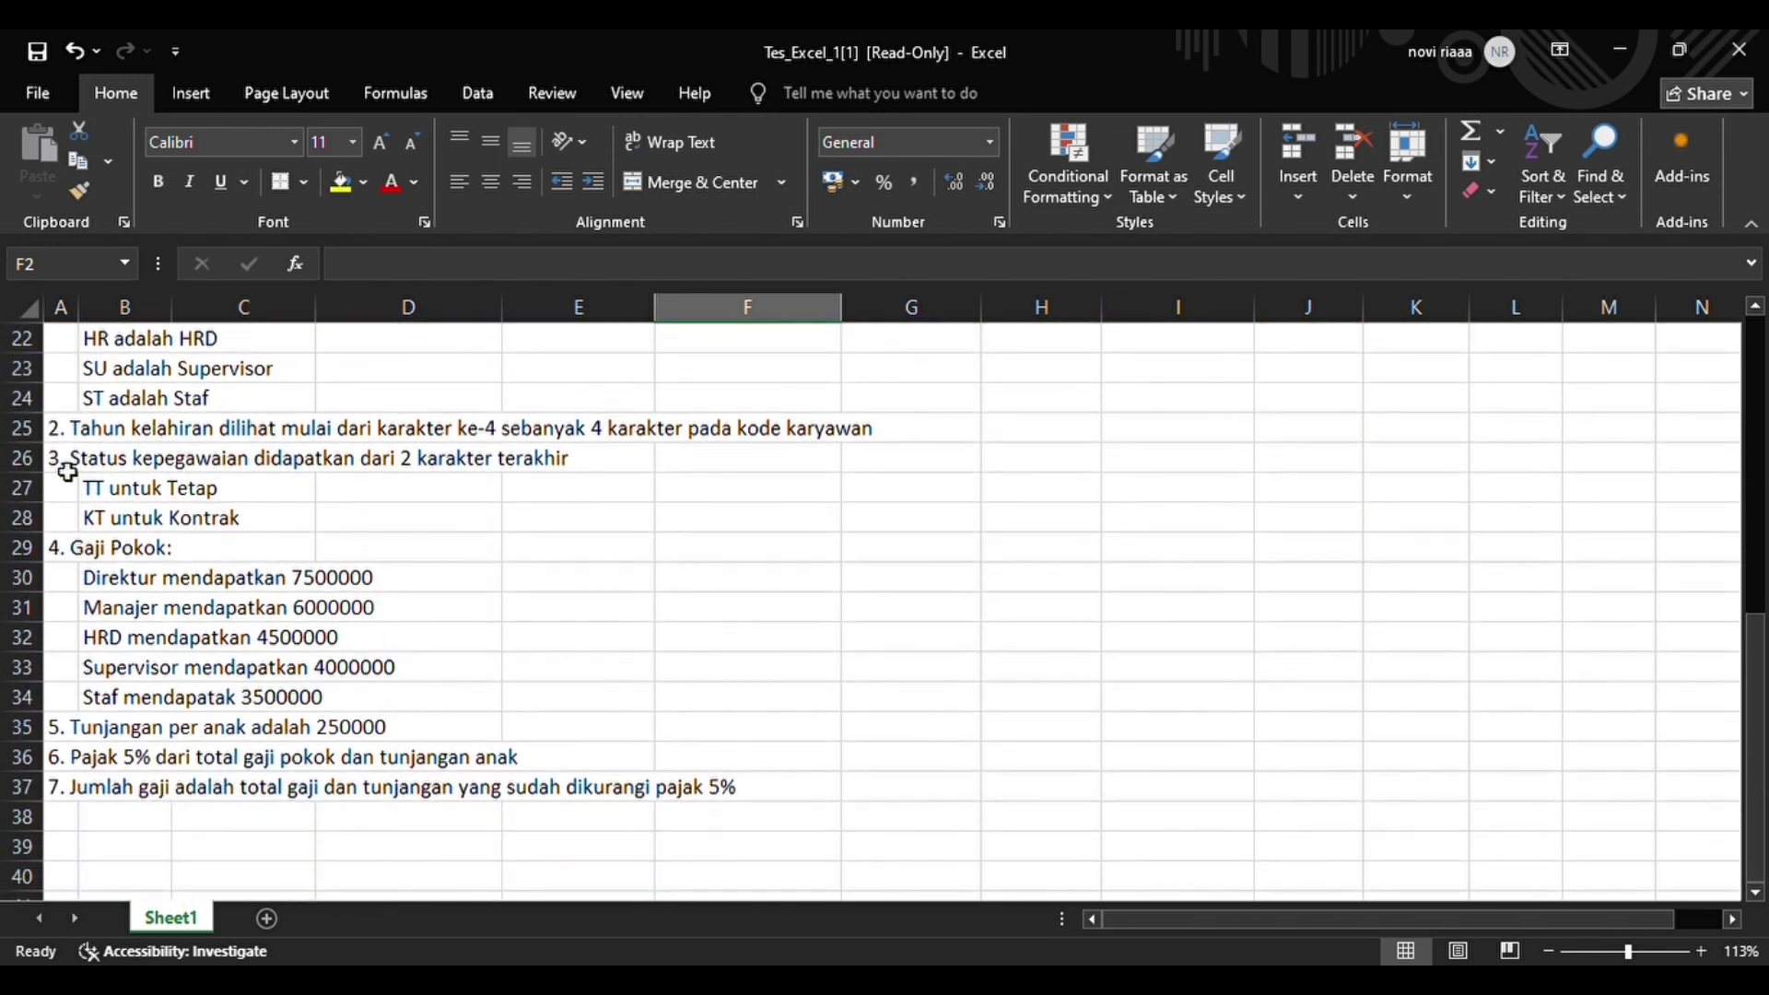
drag(67, 470, 518, 529)
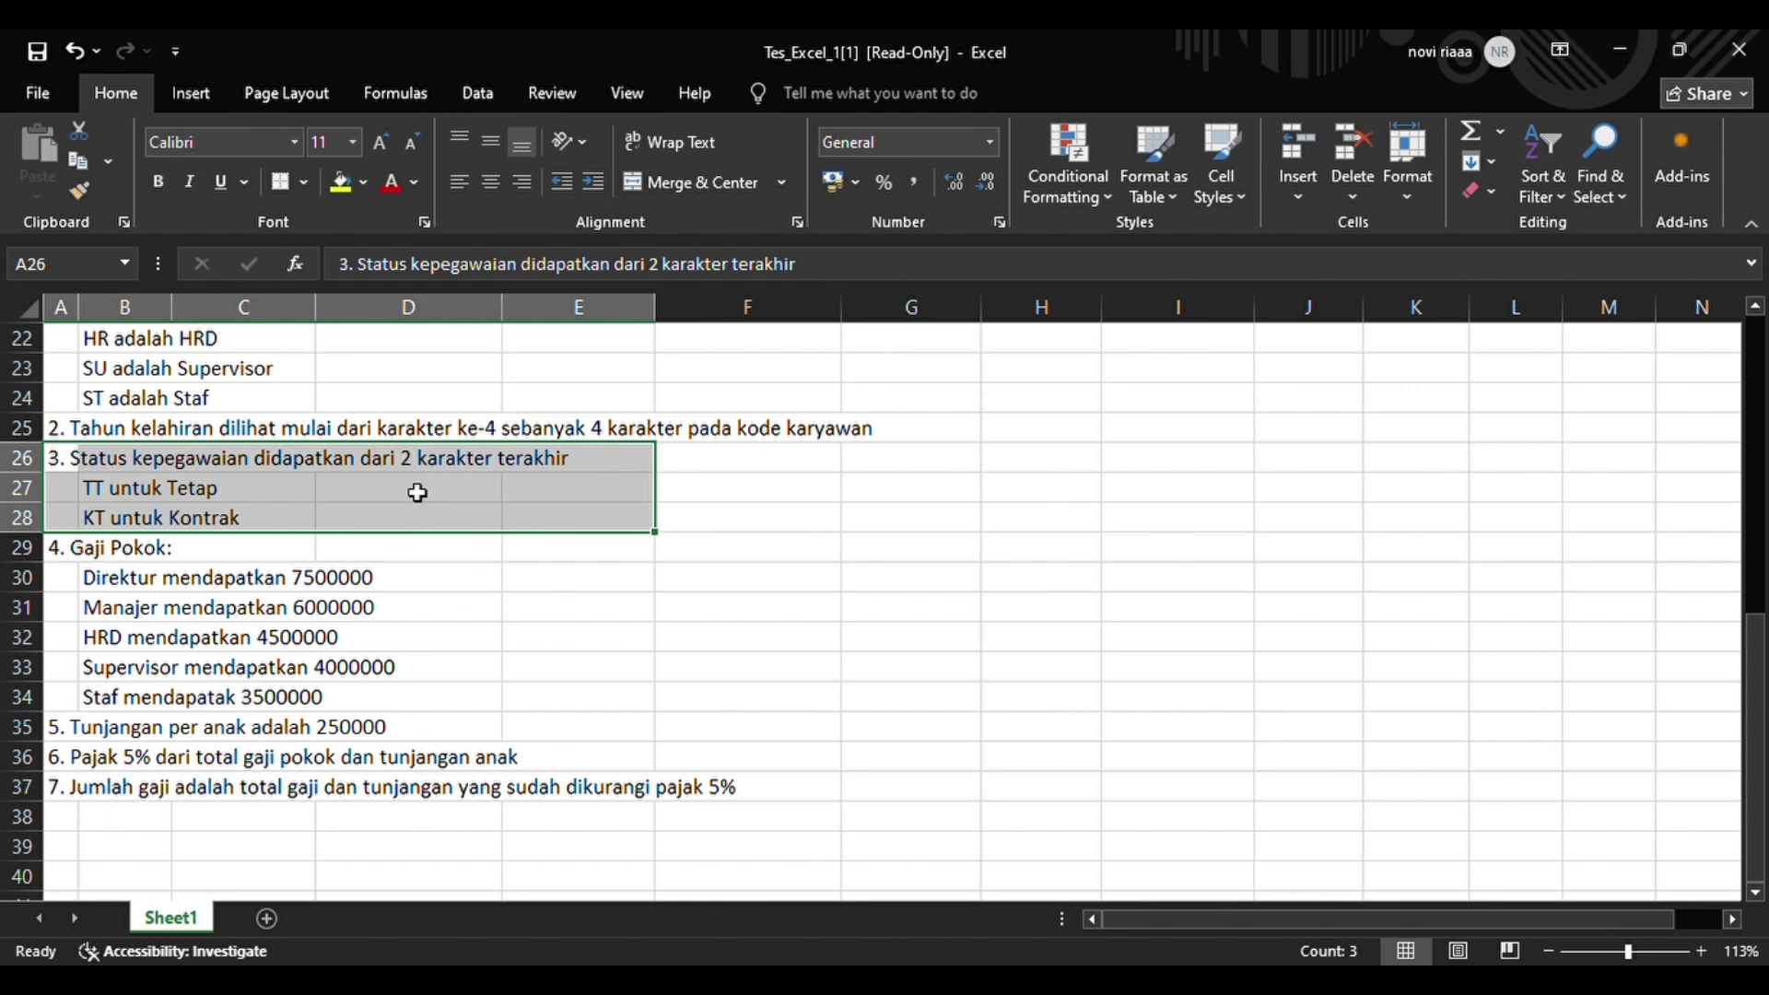
scroll(565, 549, up, 7)
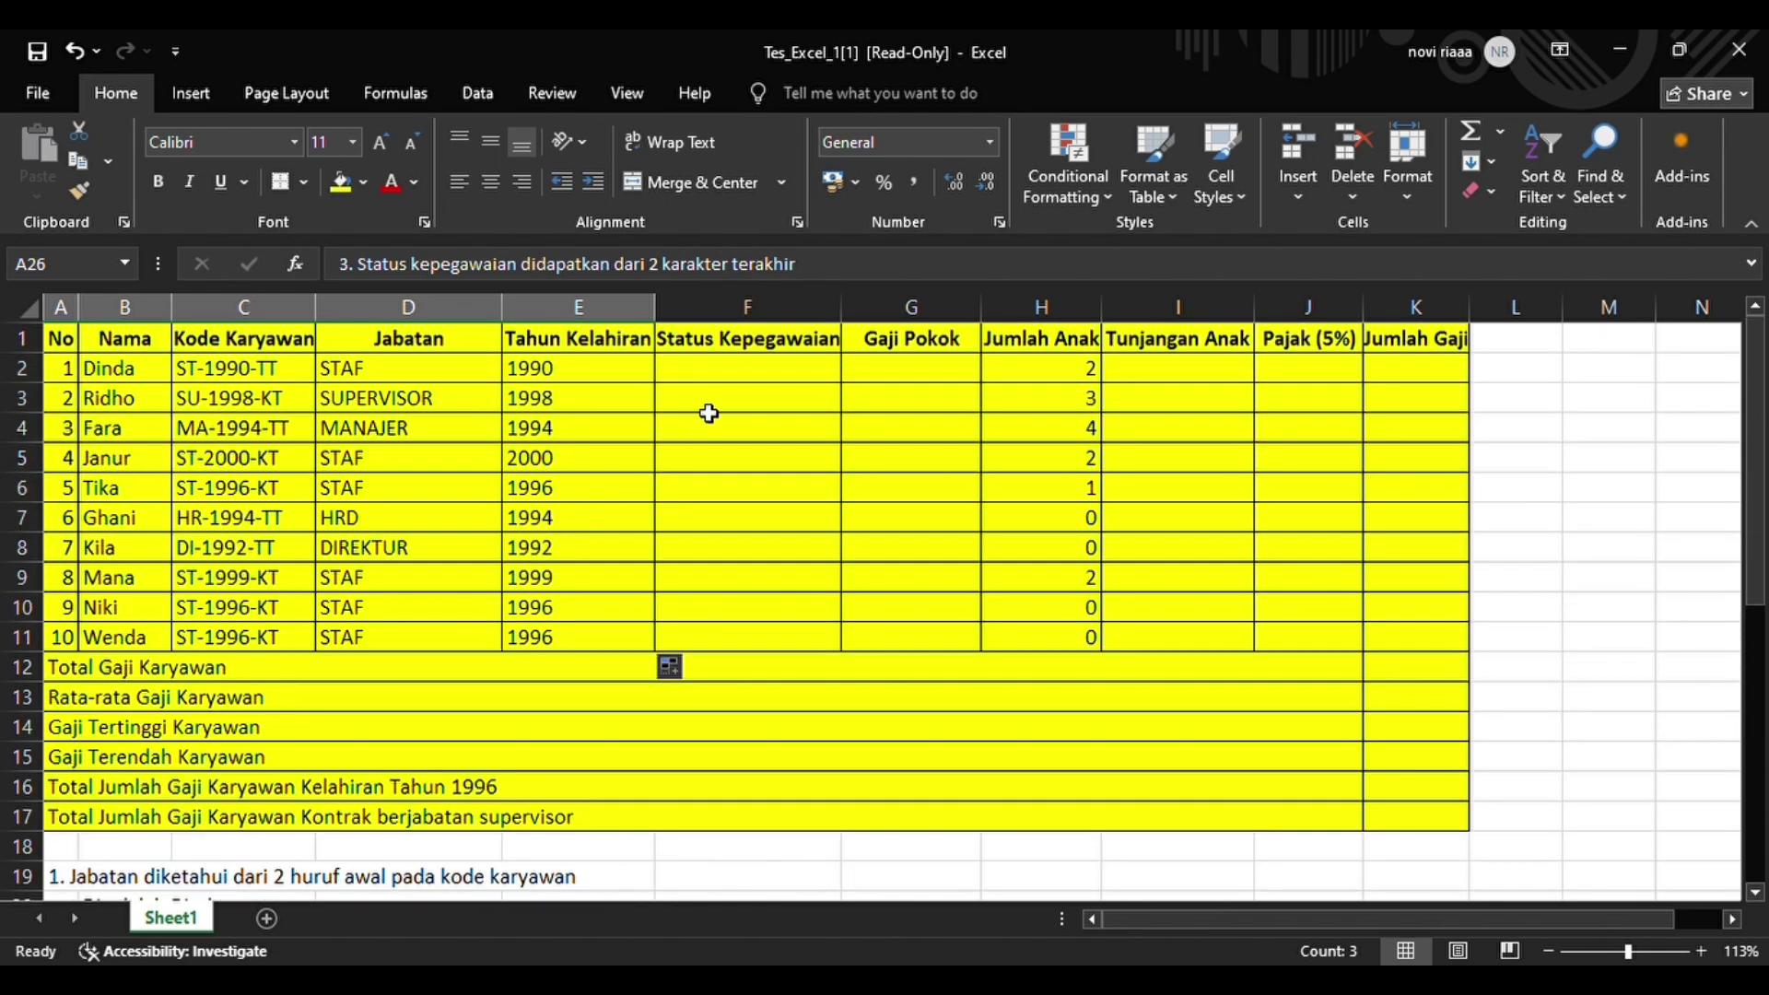
click(724, 372)
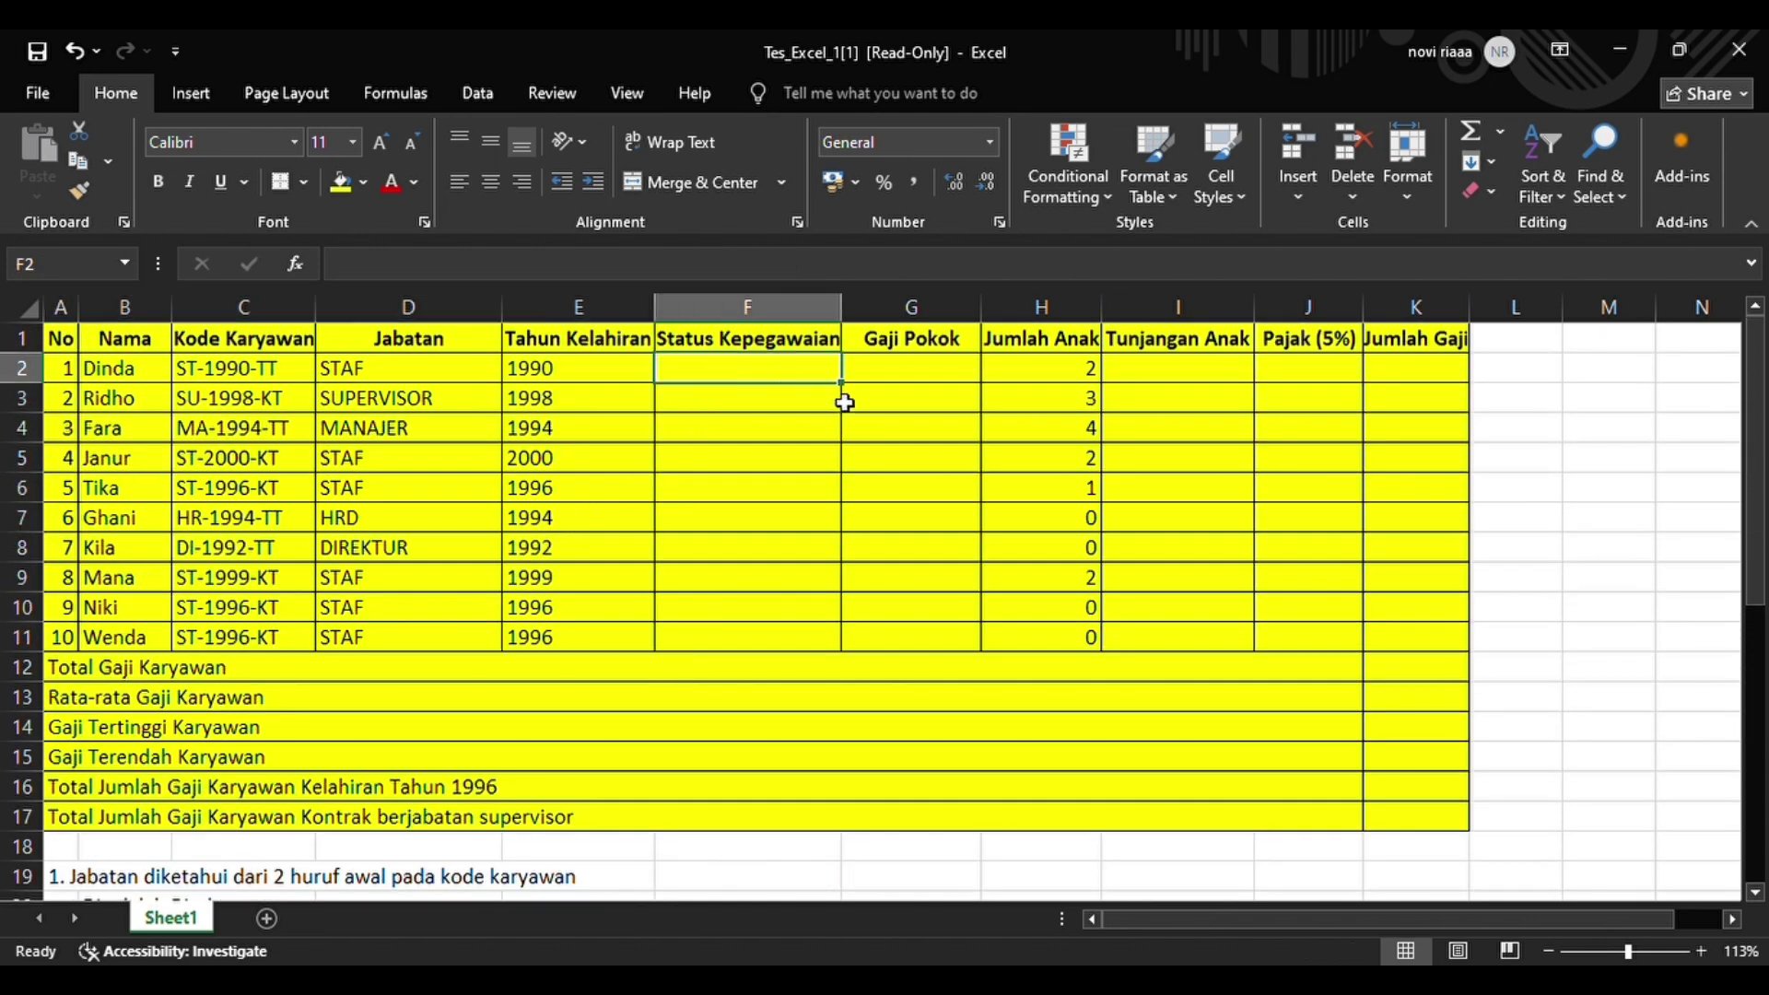
text(=)
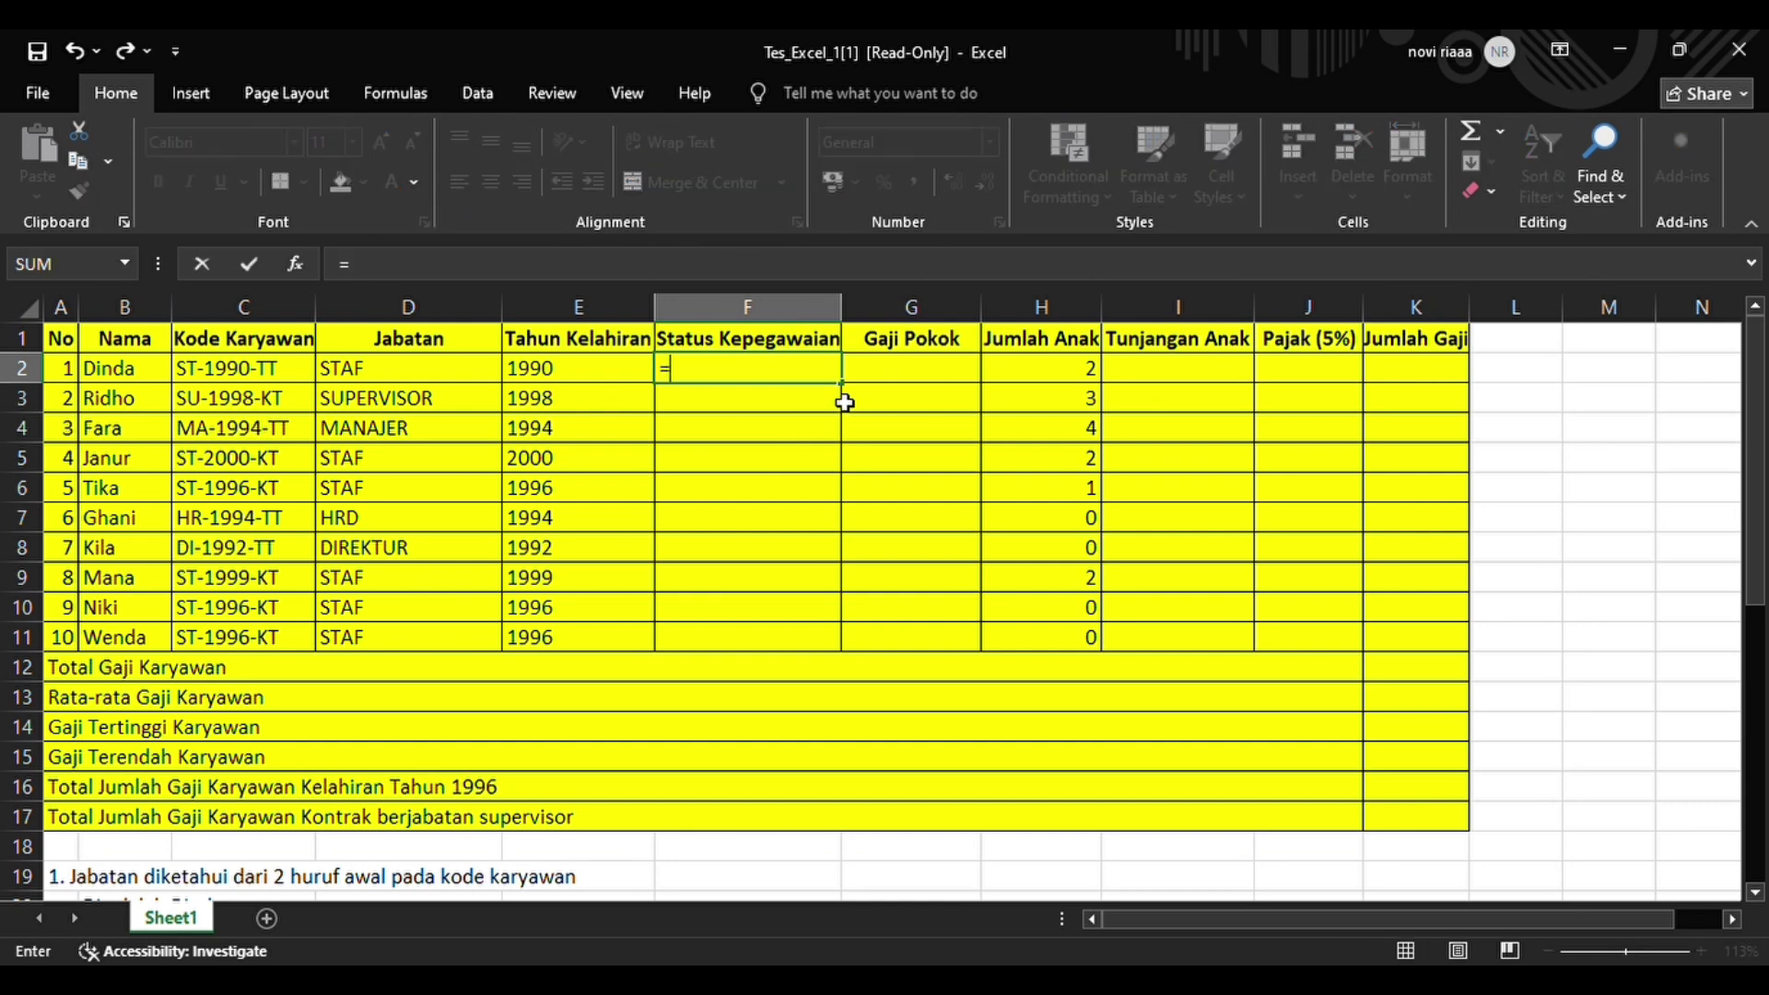
text(IF(RIGHT)
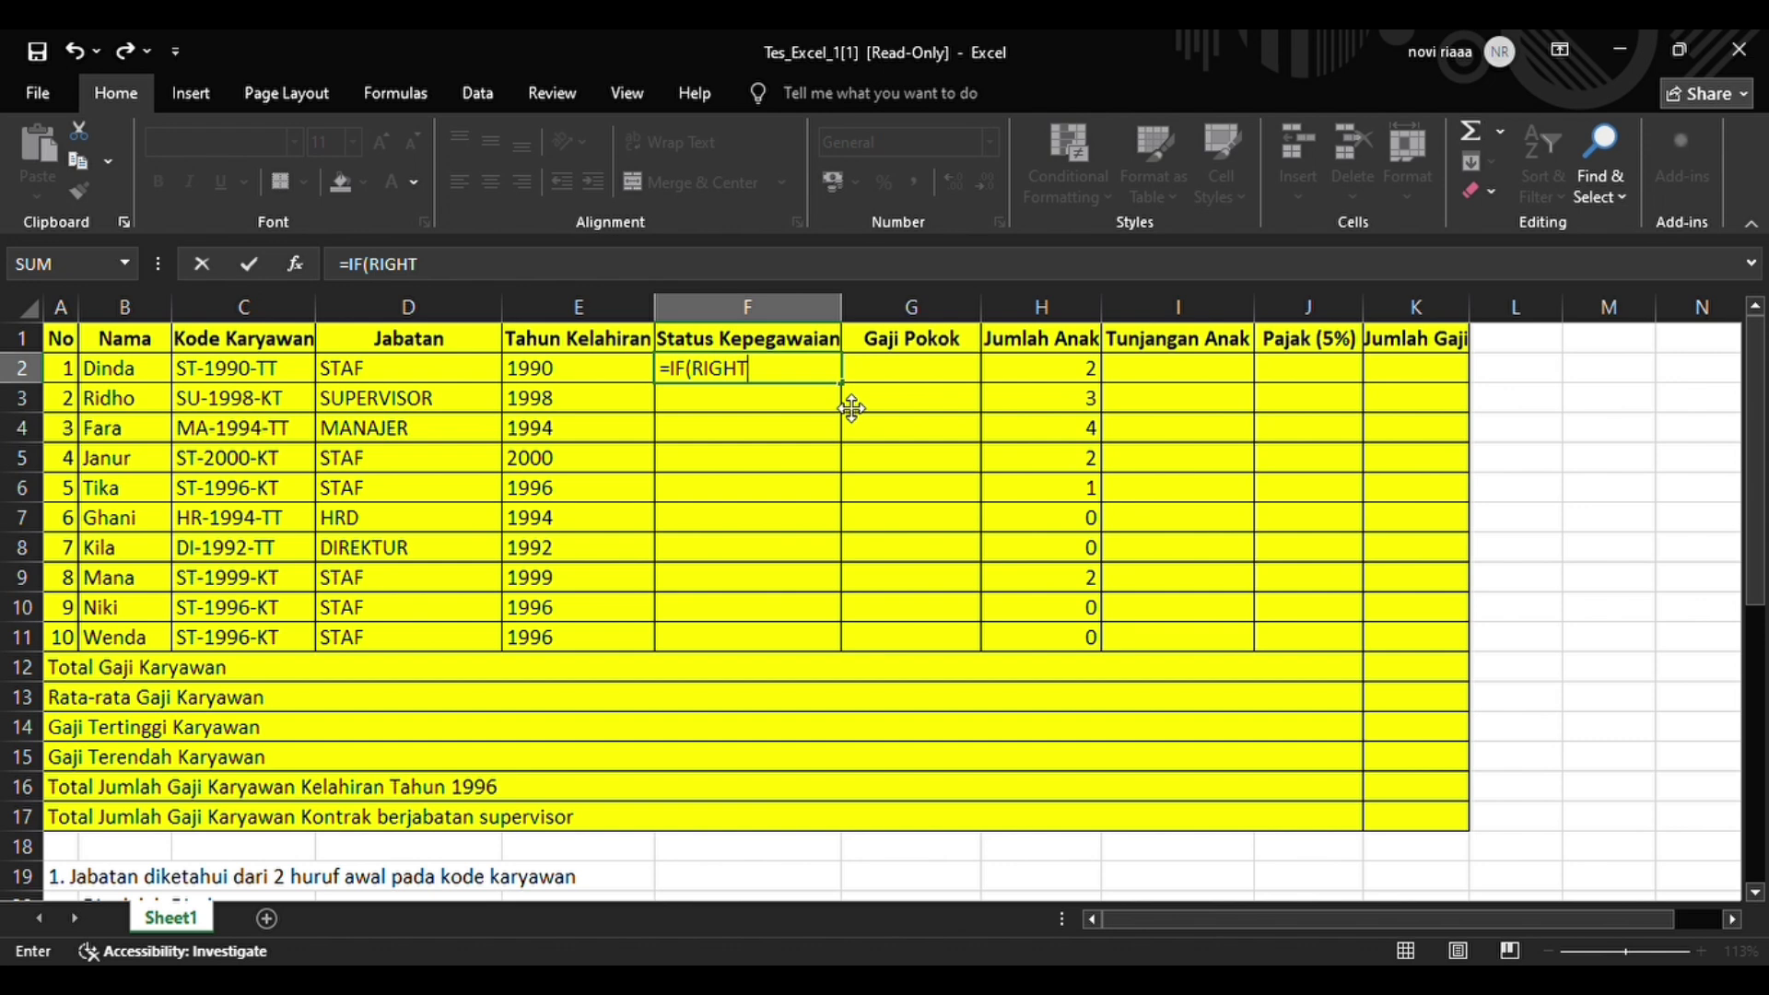
text(()
click(273, 369)
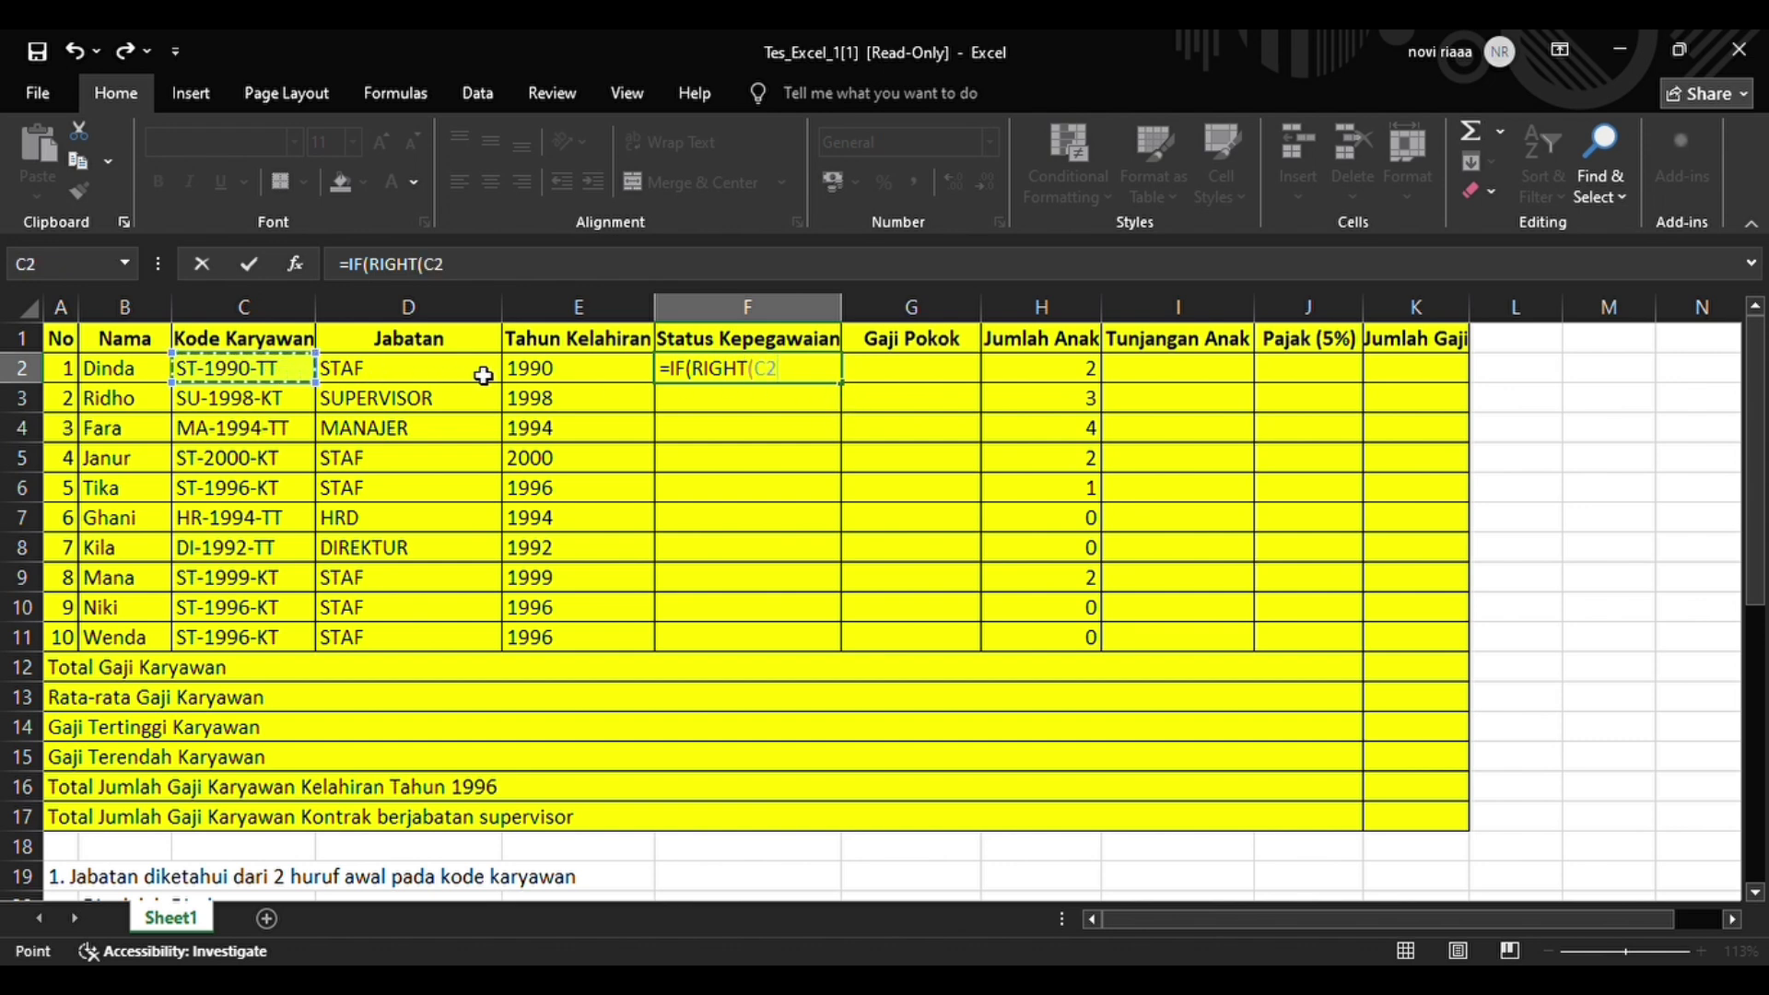
text(;)
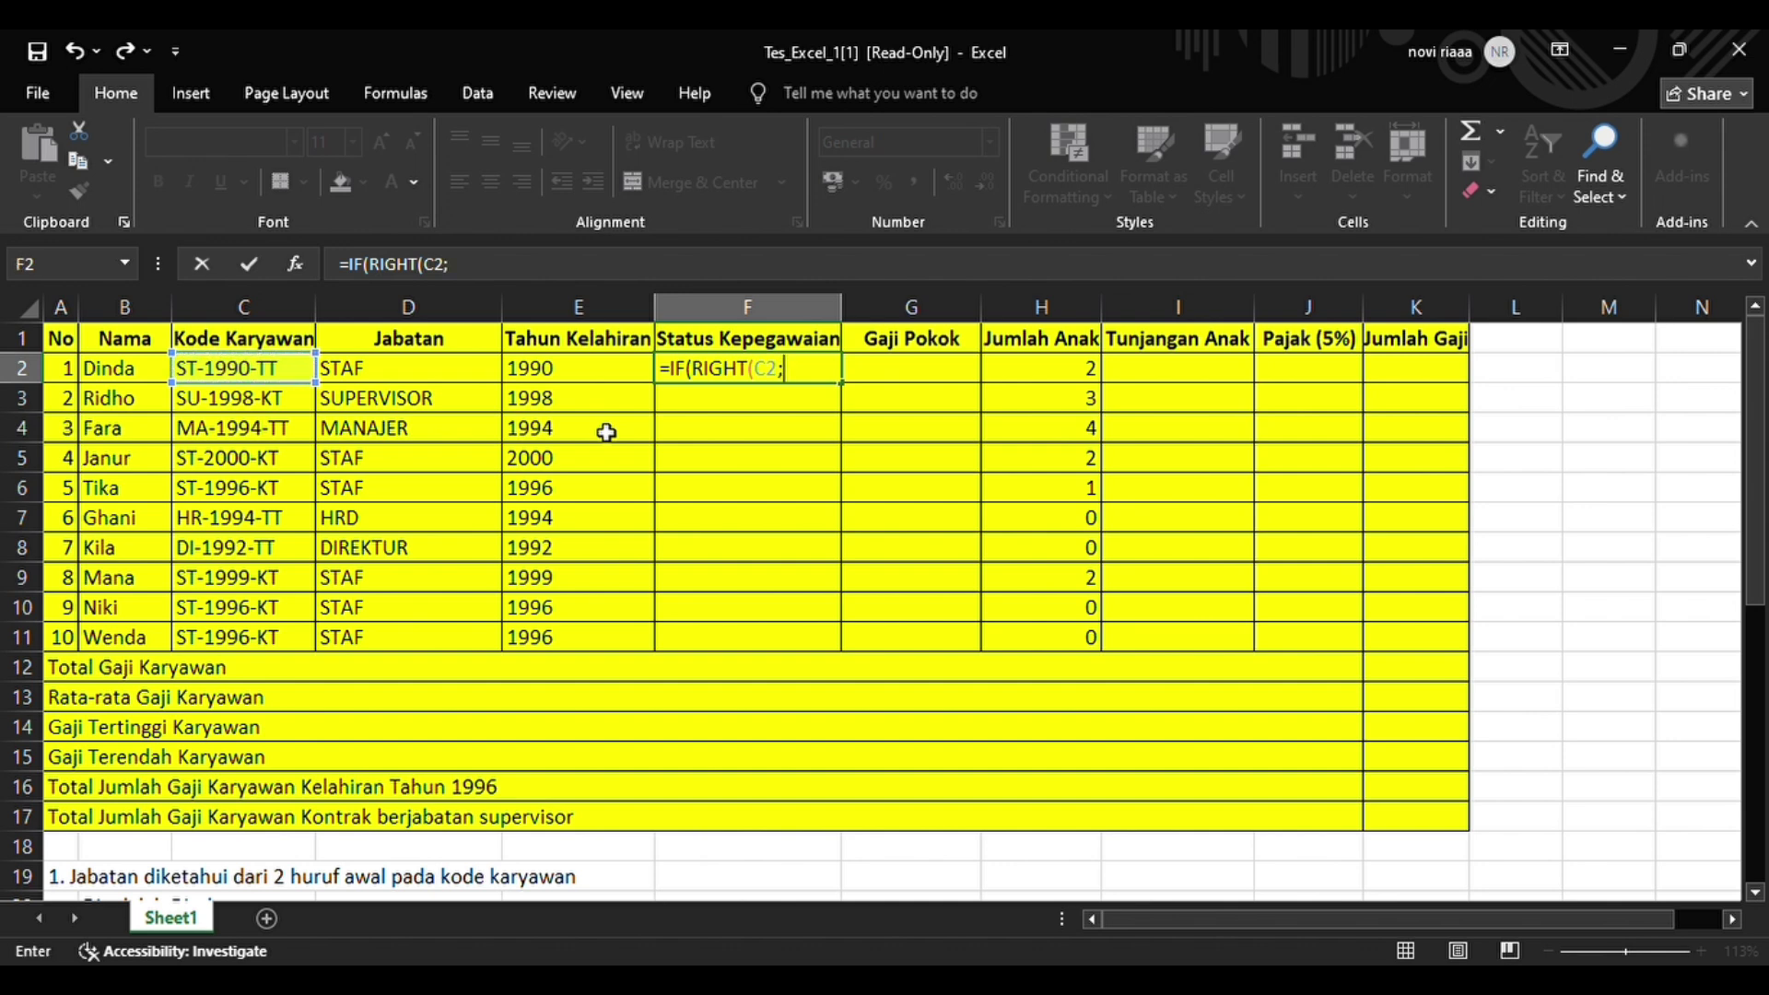
- Complete F2's formula so that a two-character code ending of "TT" returns "TETAP" and anything else returns "KONTRAK"
text(2)="TT";"T)
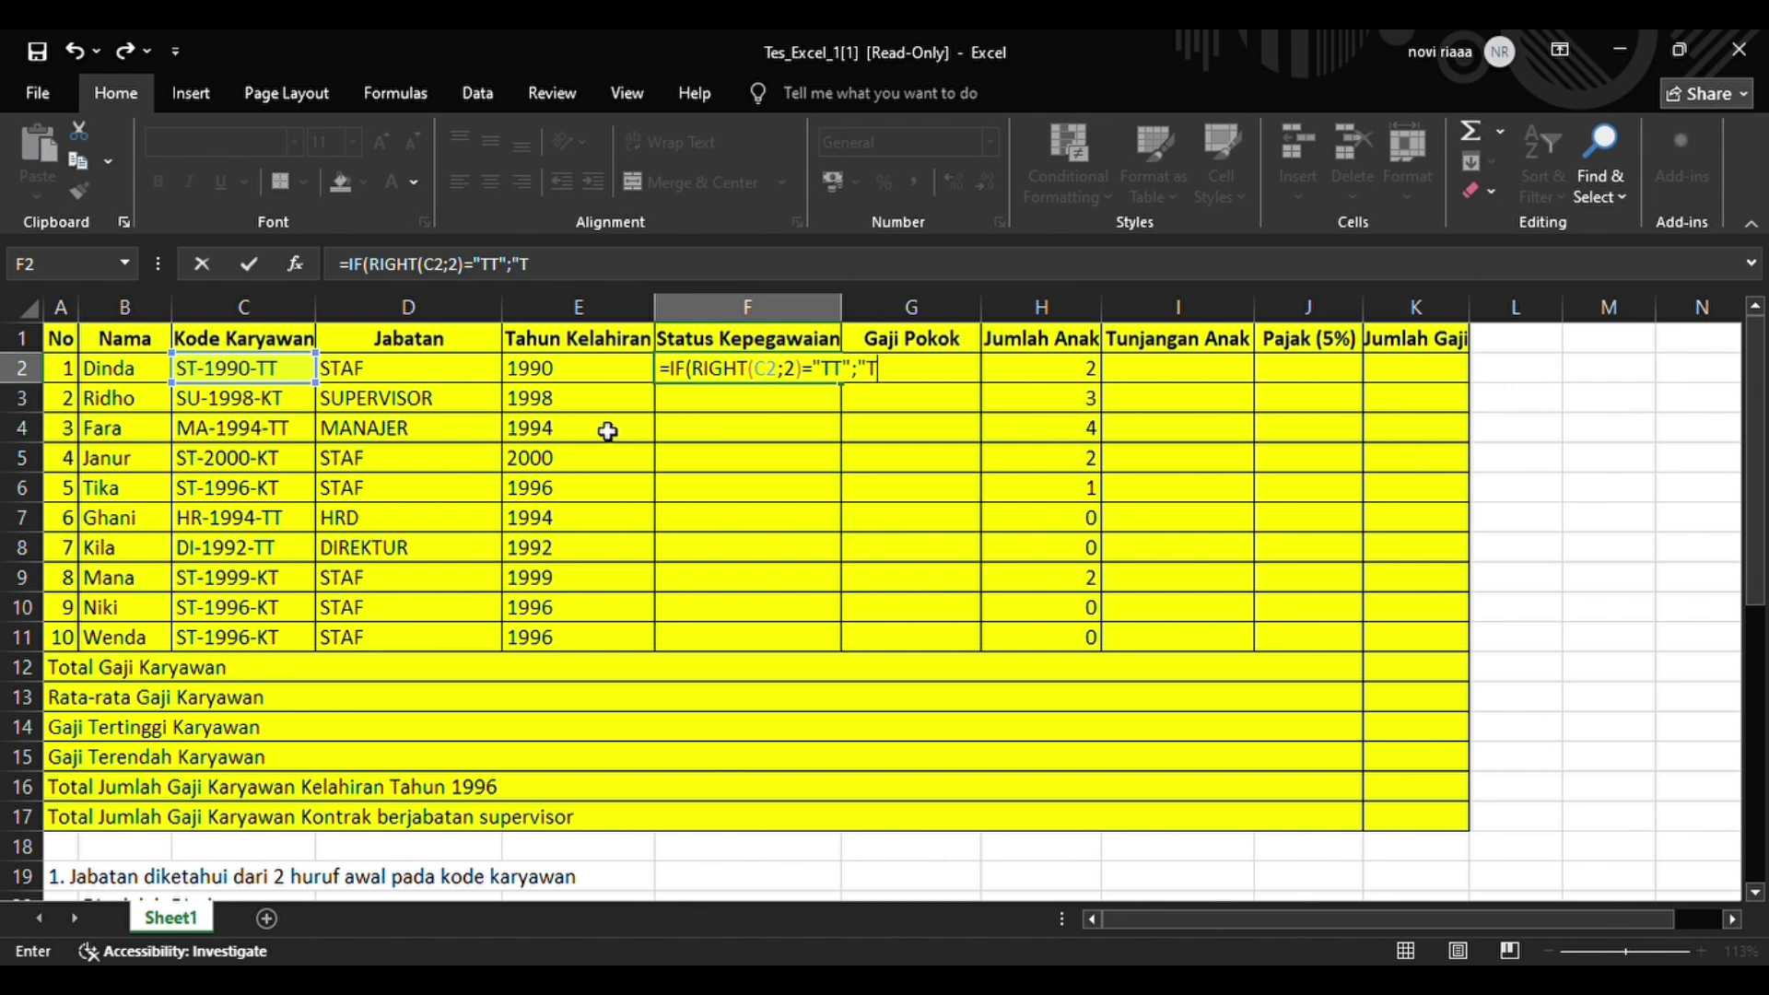
text(ETAP";"KO)
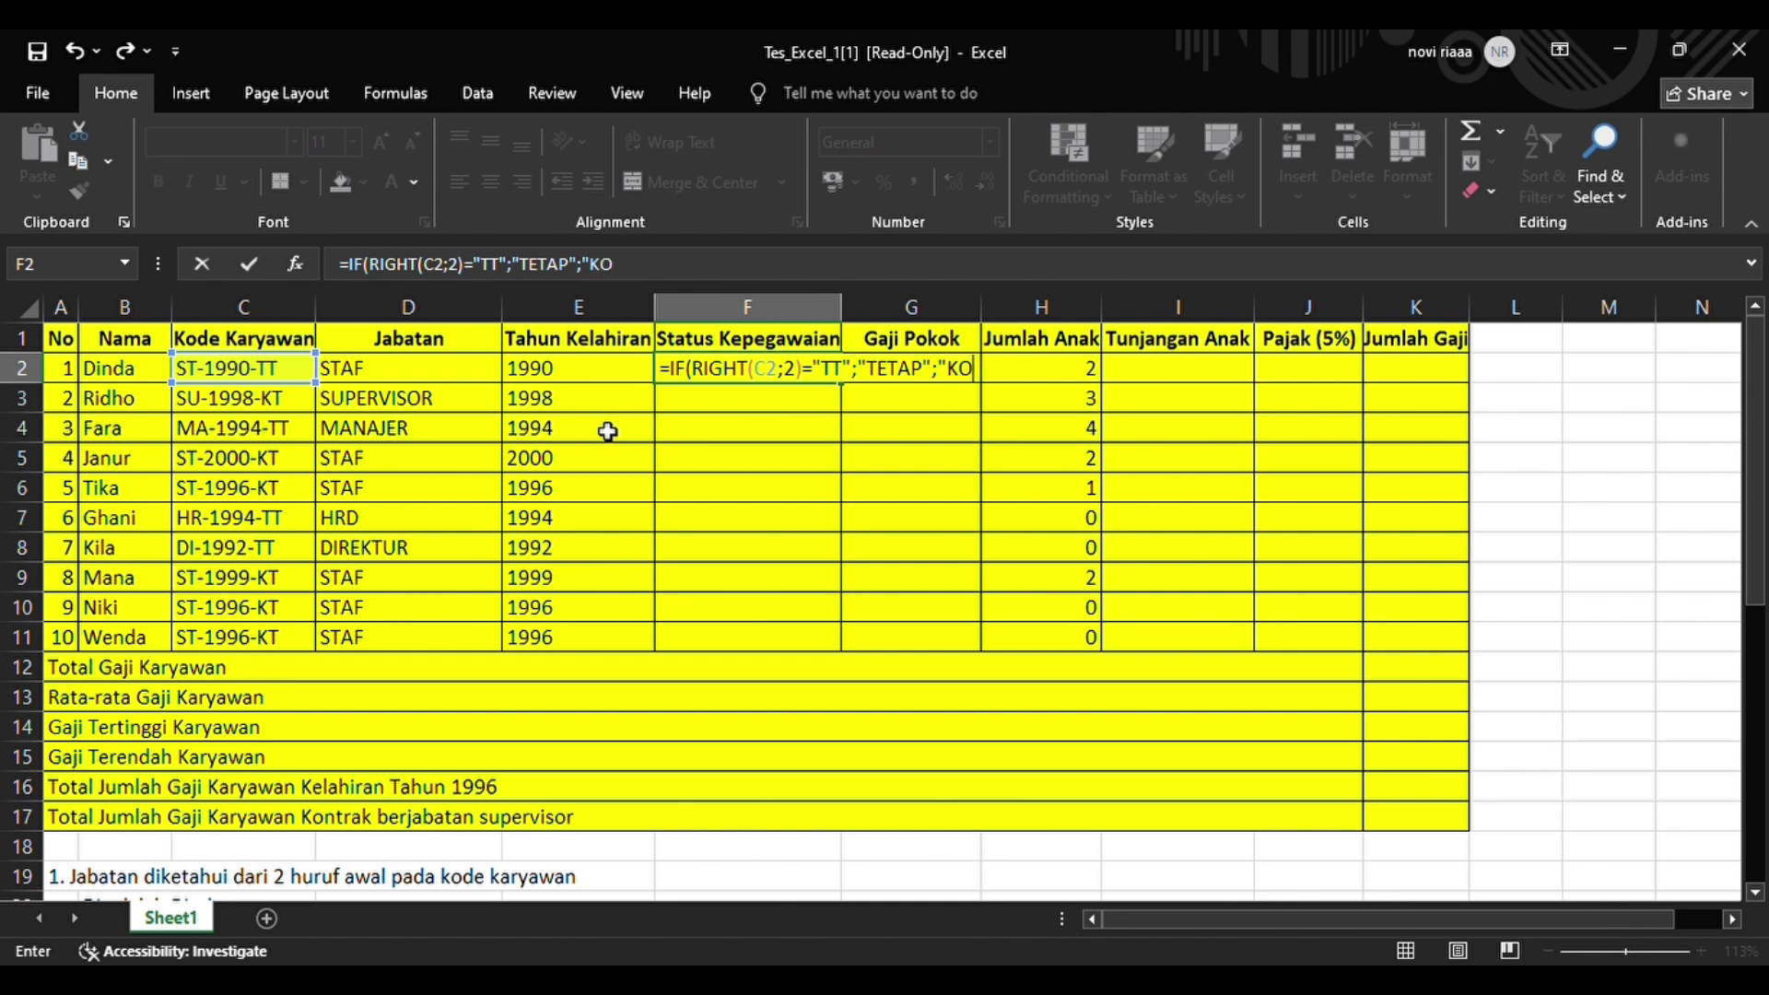
text(NTRAK")
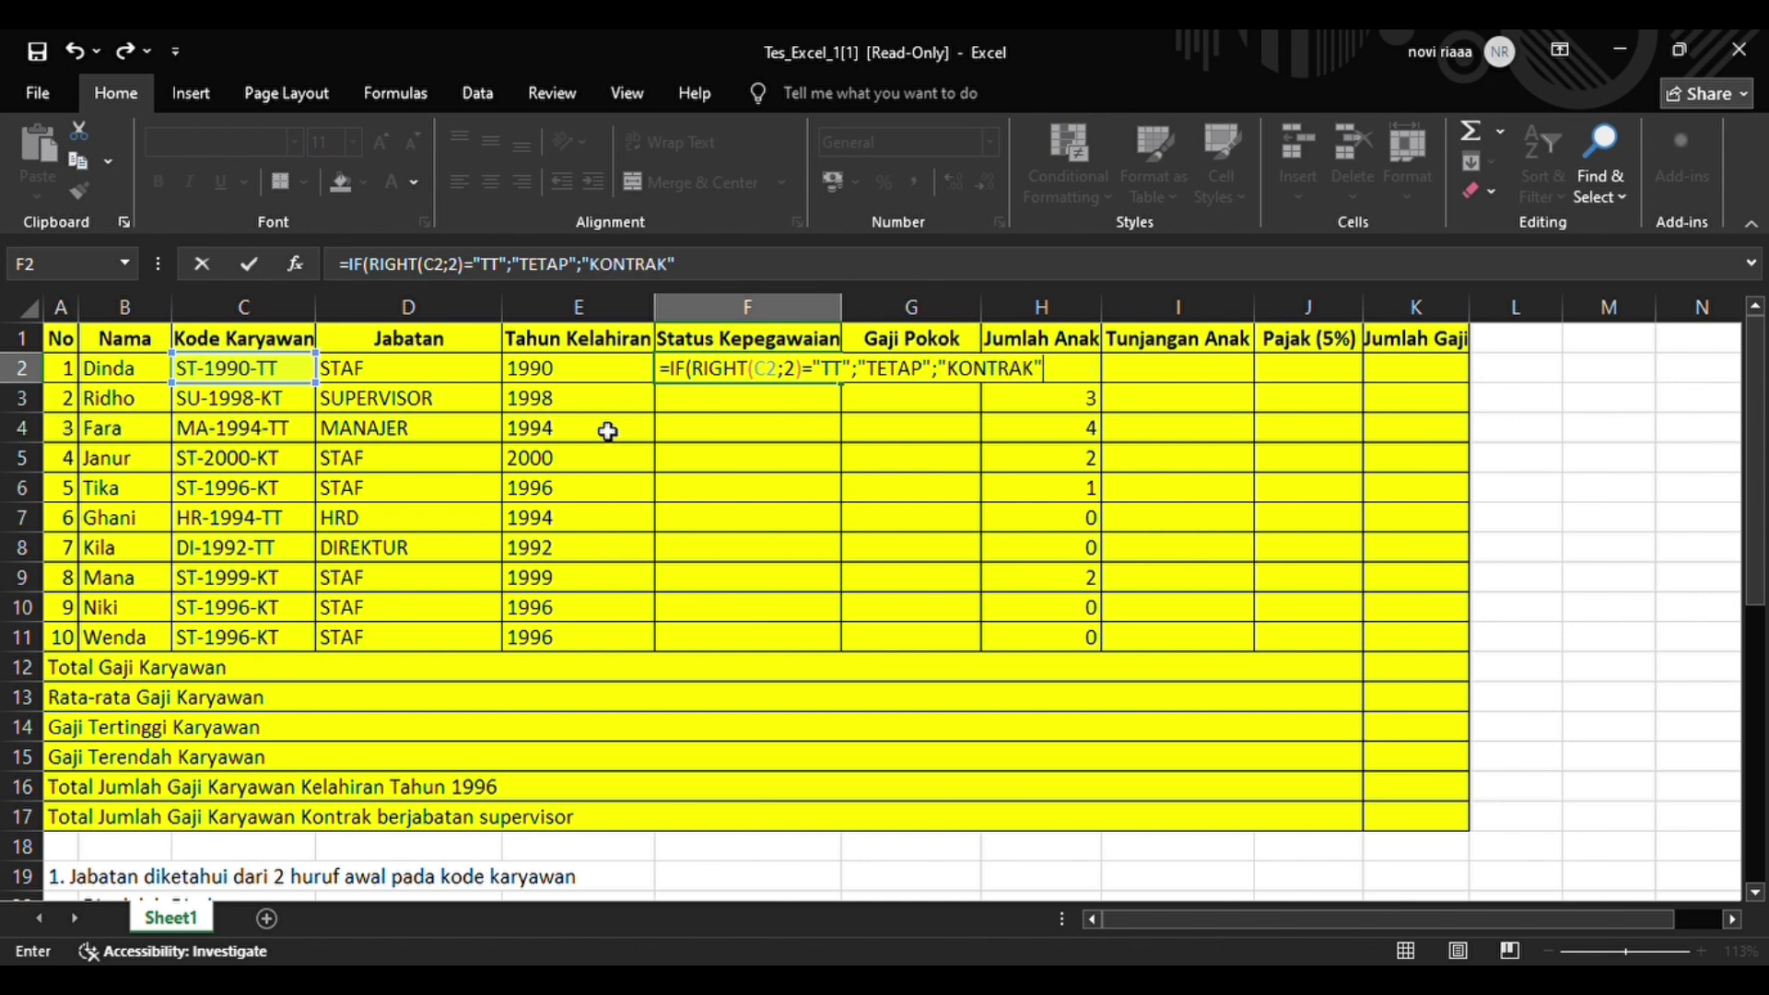
text())
key(Return)
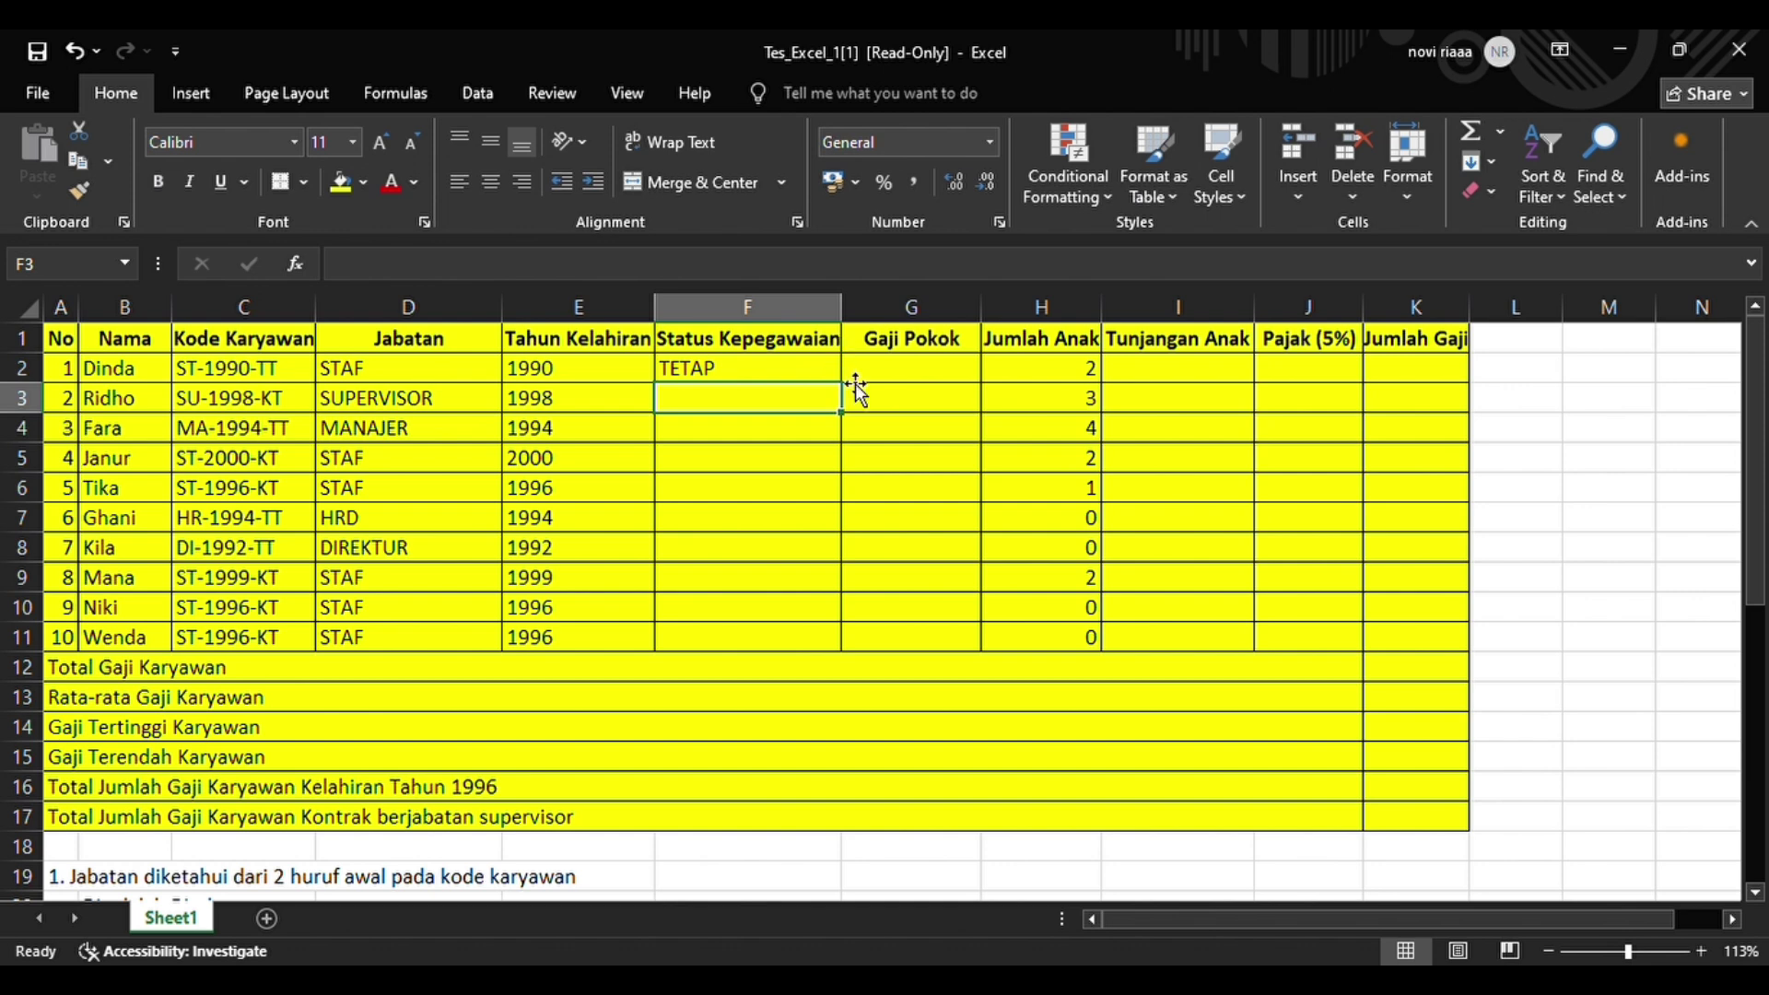
- Fill the employment-status formula from F2 down the Status Kepegawaian column to F11
key(Up)
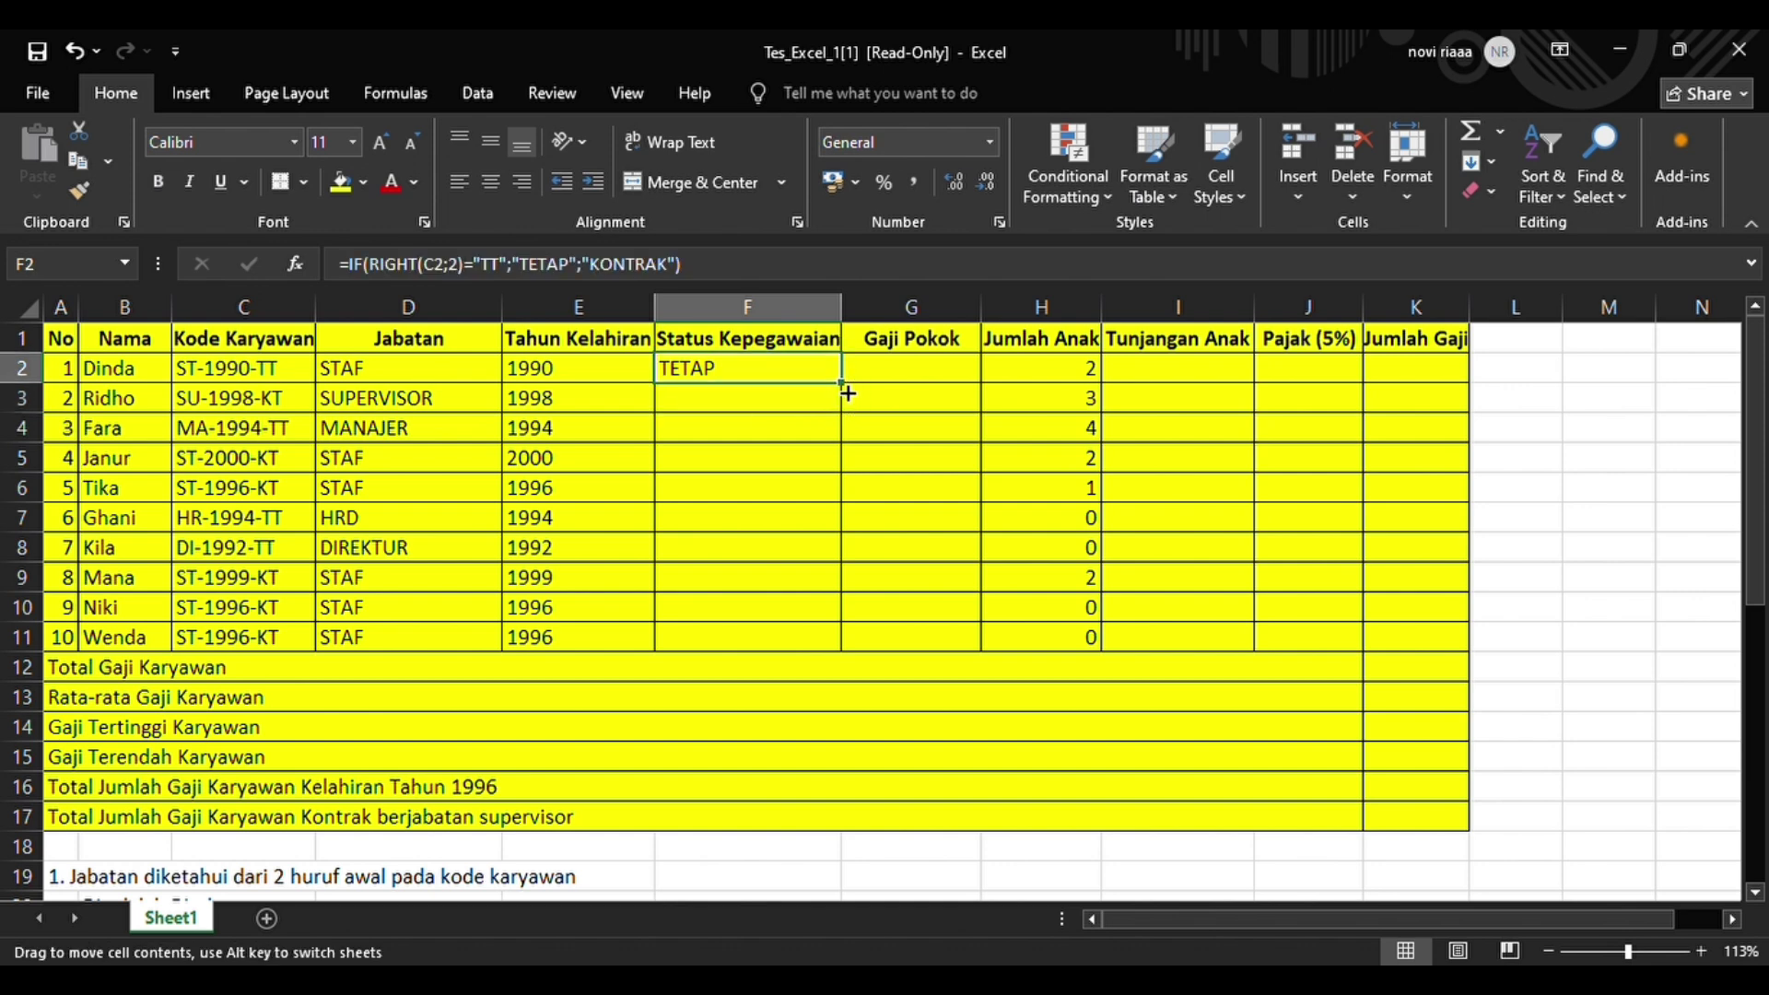
drag(848, 392, 854, 664)
click(893, 579)
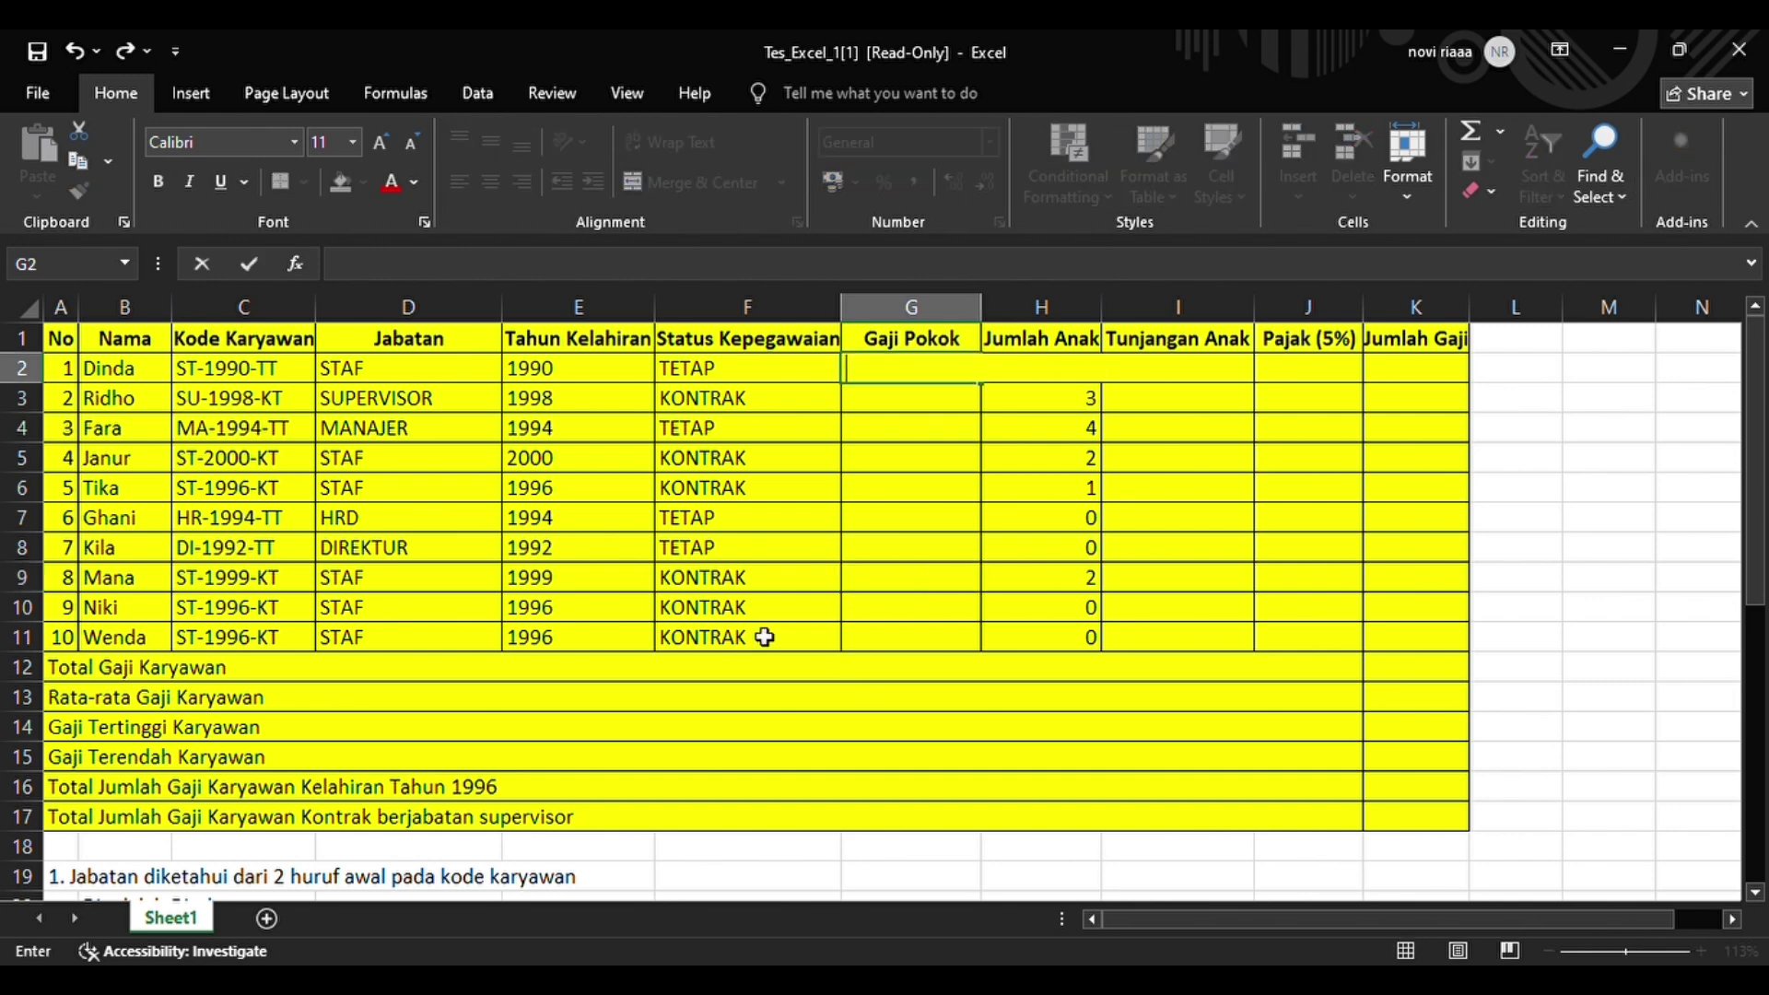
- Following rule 4 for Gaji Pokok, begin an IF formula in G2 that returns 7500000 when D2 equals "DIREKTUR"
scroll(807, 621, down, 8)
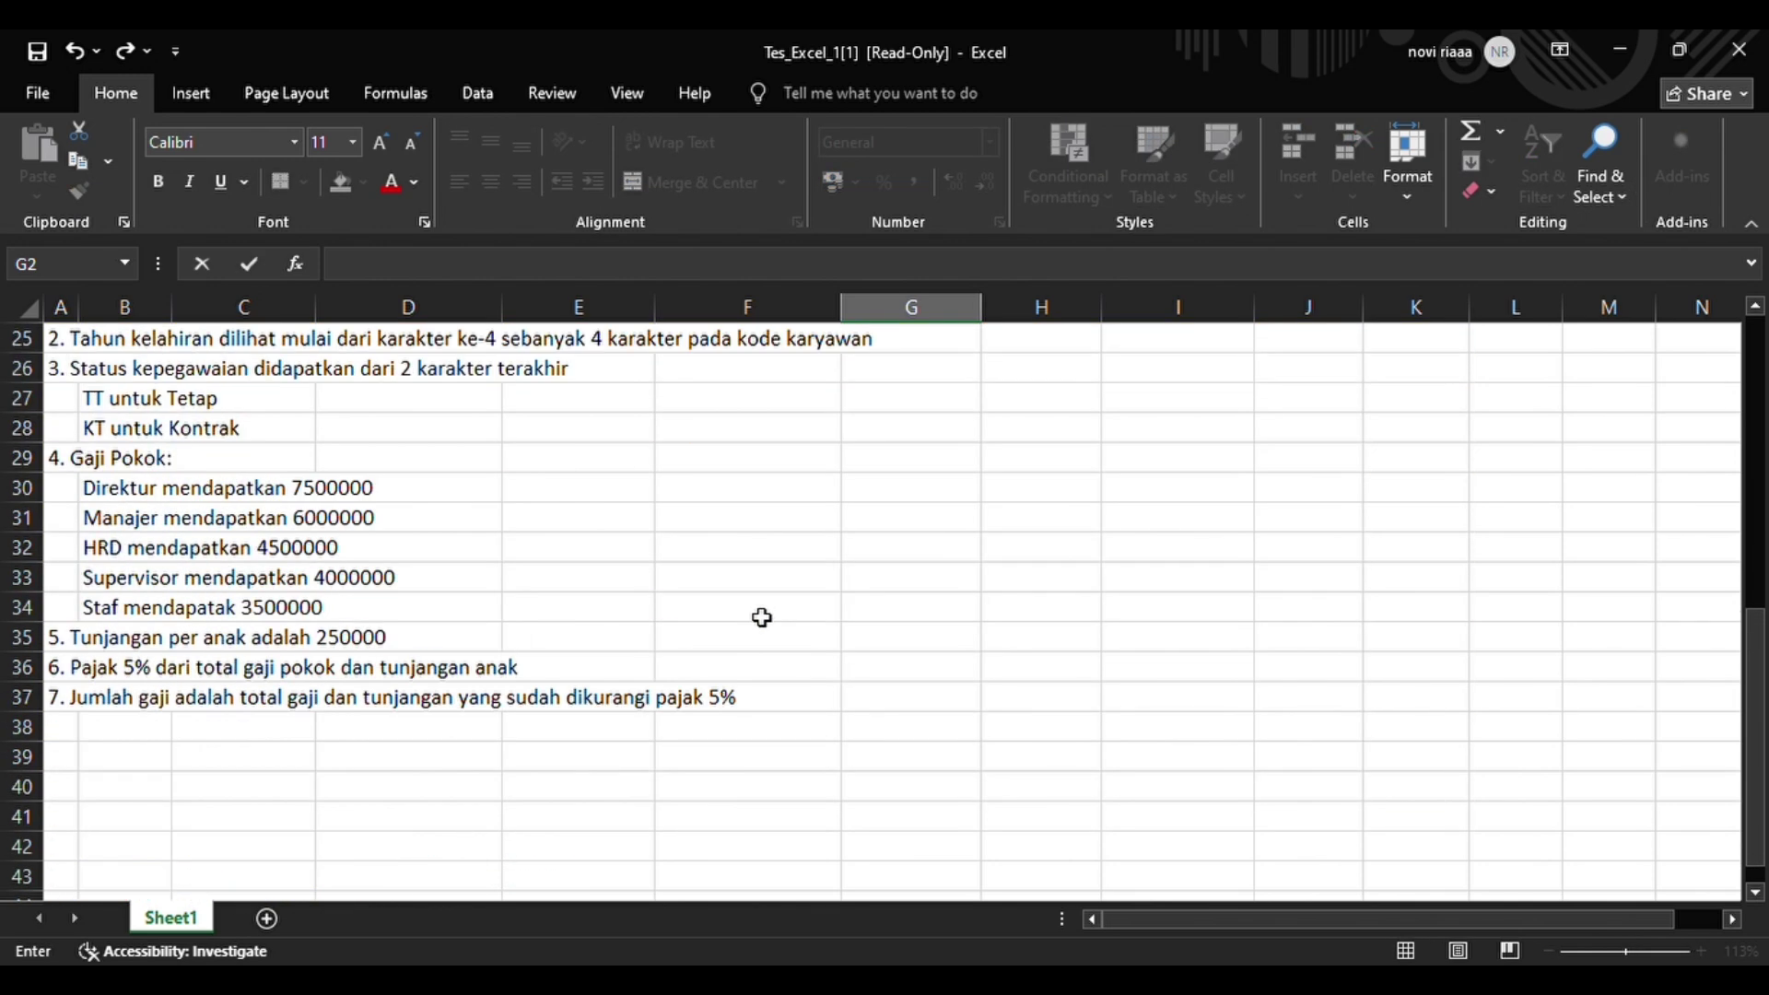
drag(63, 461, 480, 609)
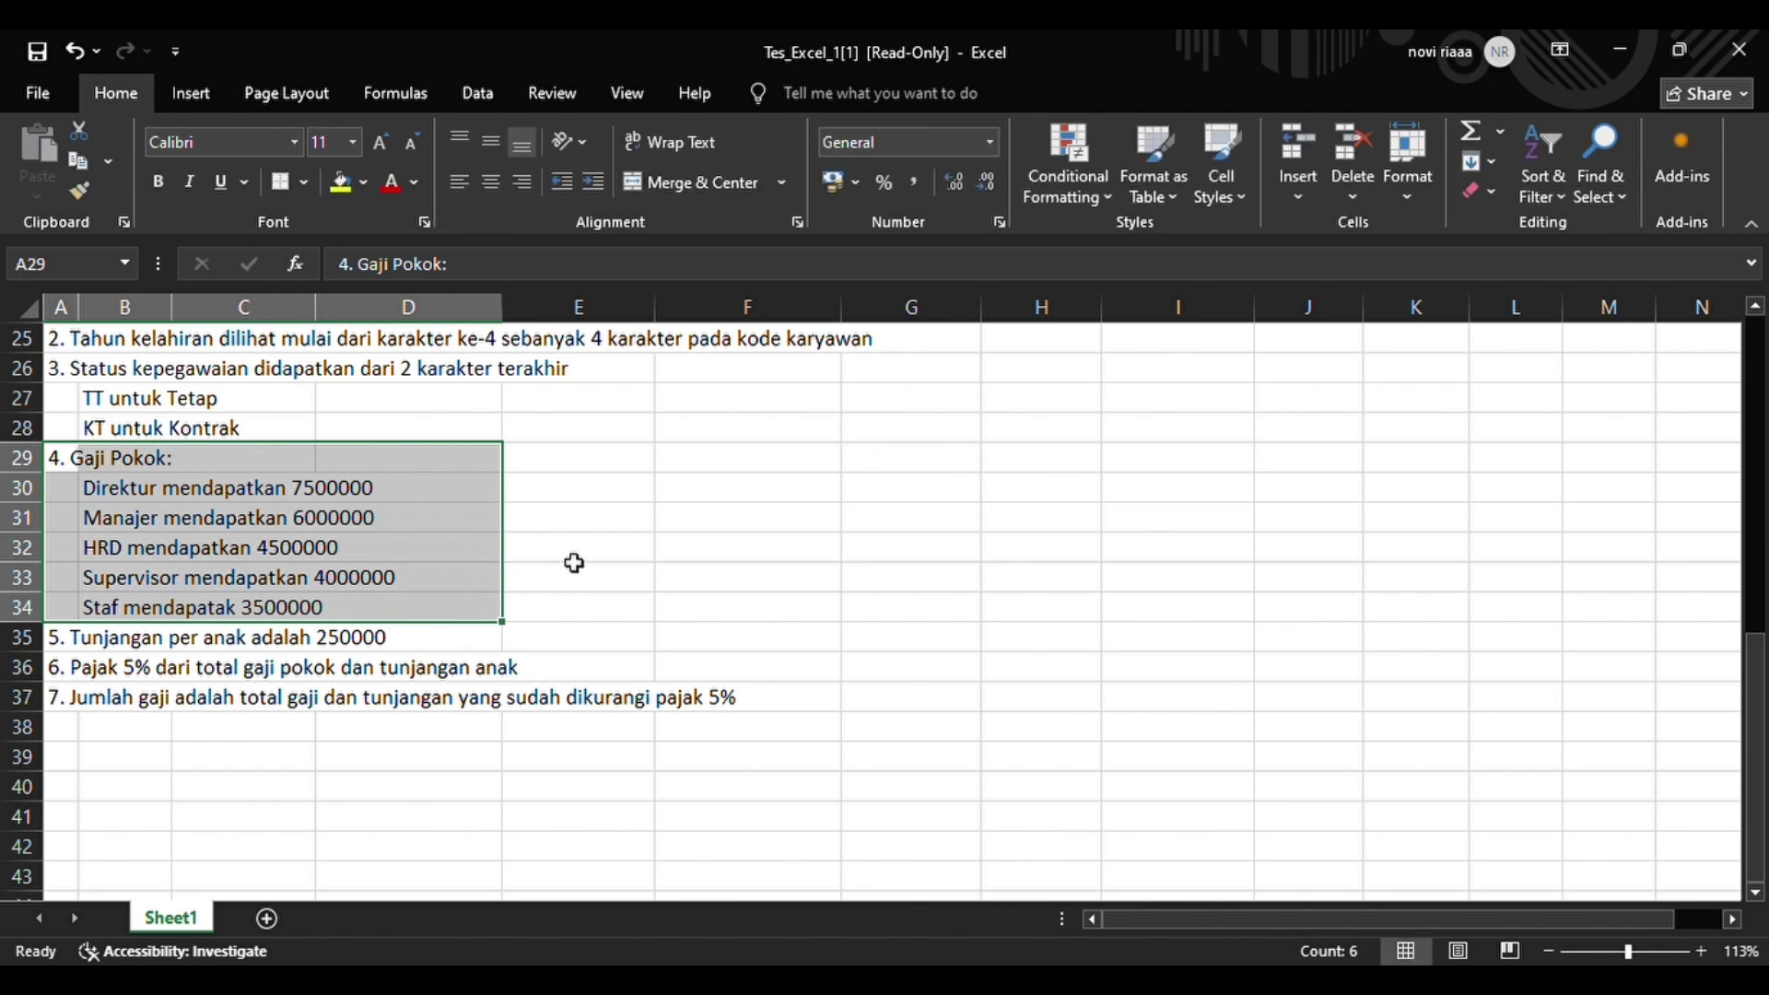
scroll(574, 563, up, 8)
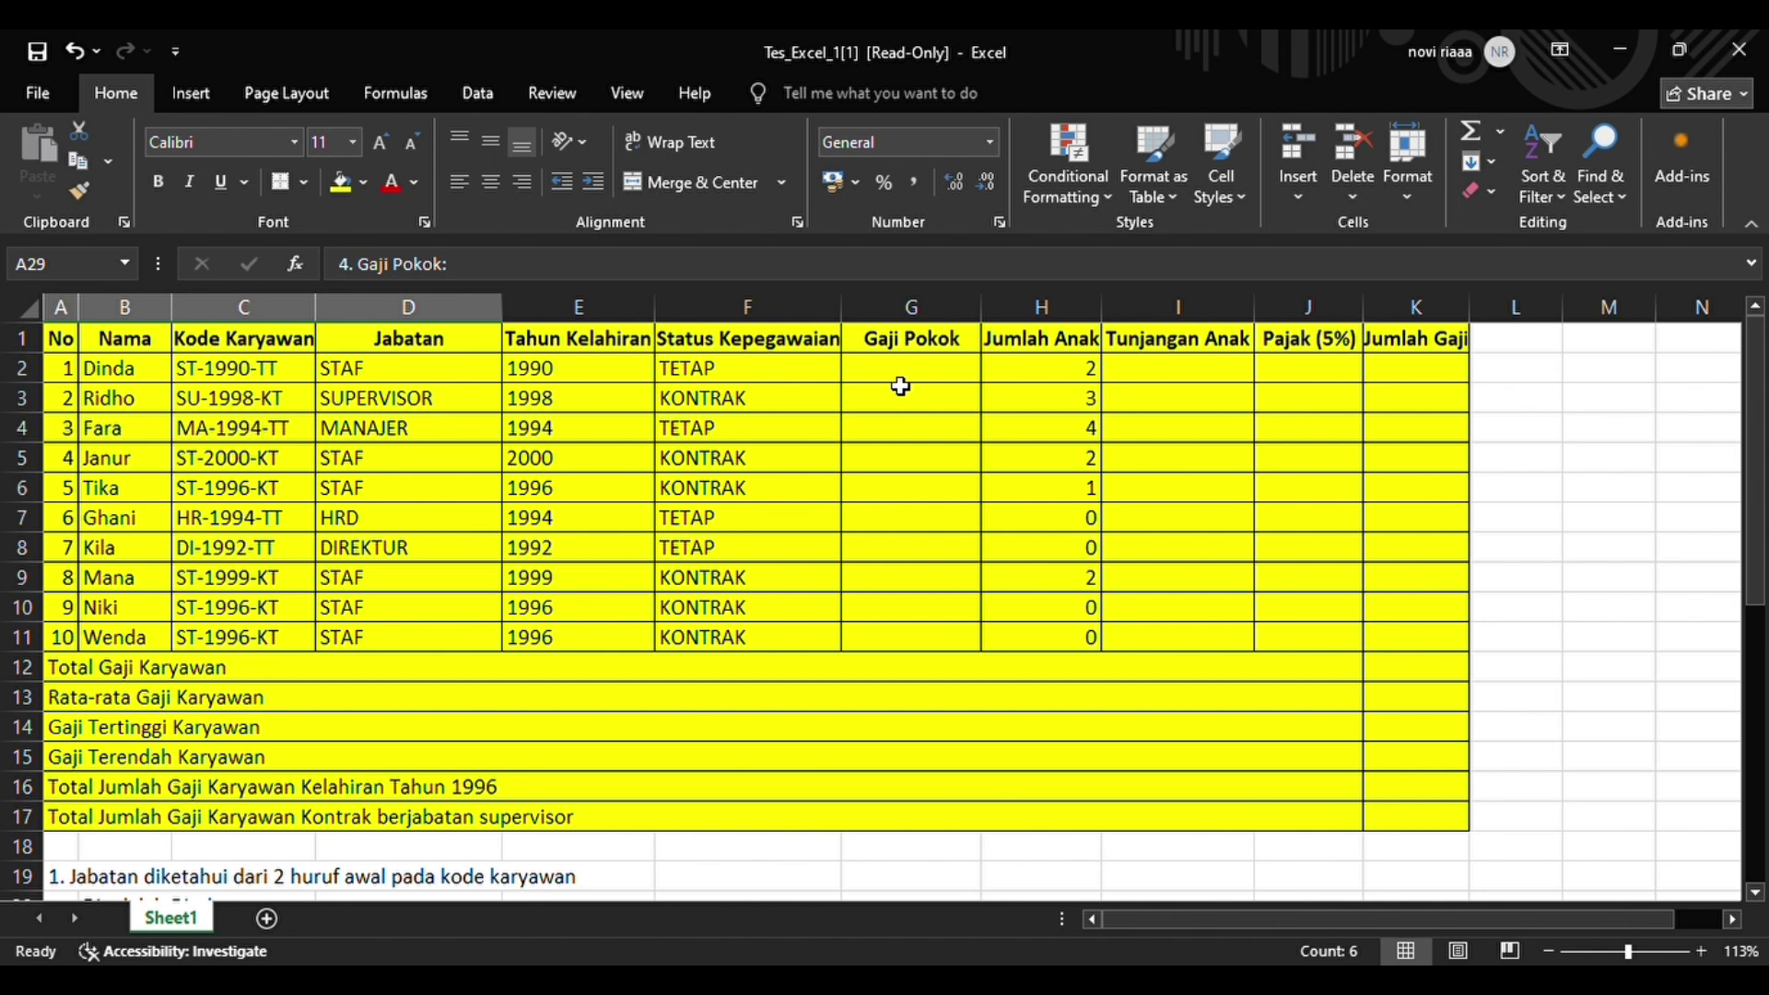
click(900, 384)
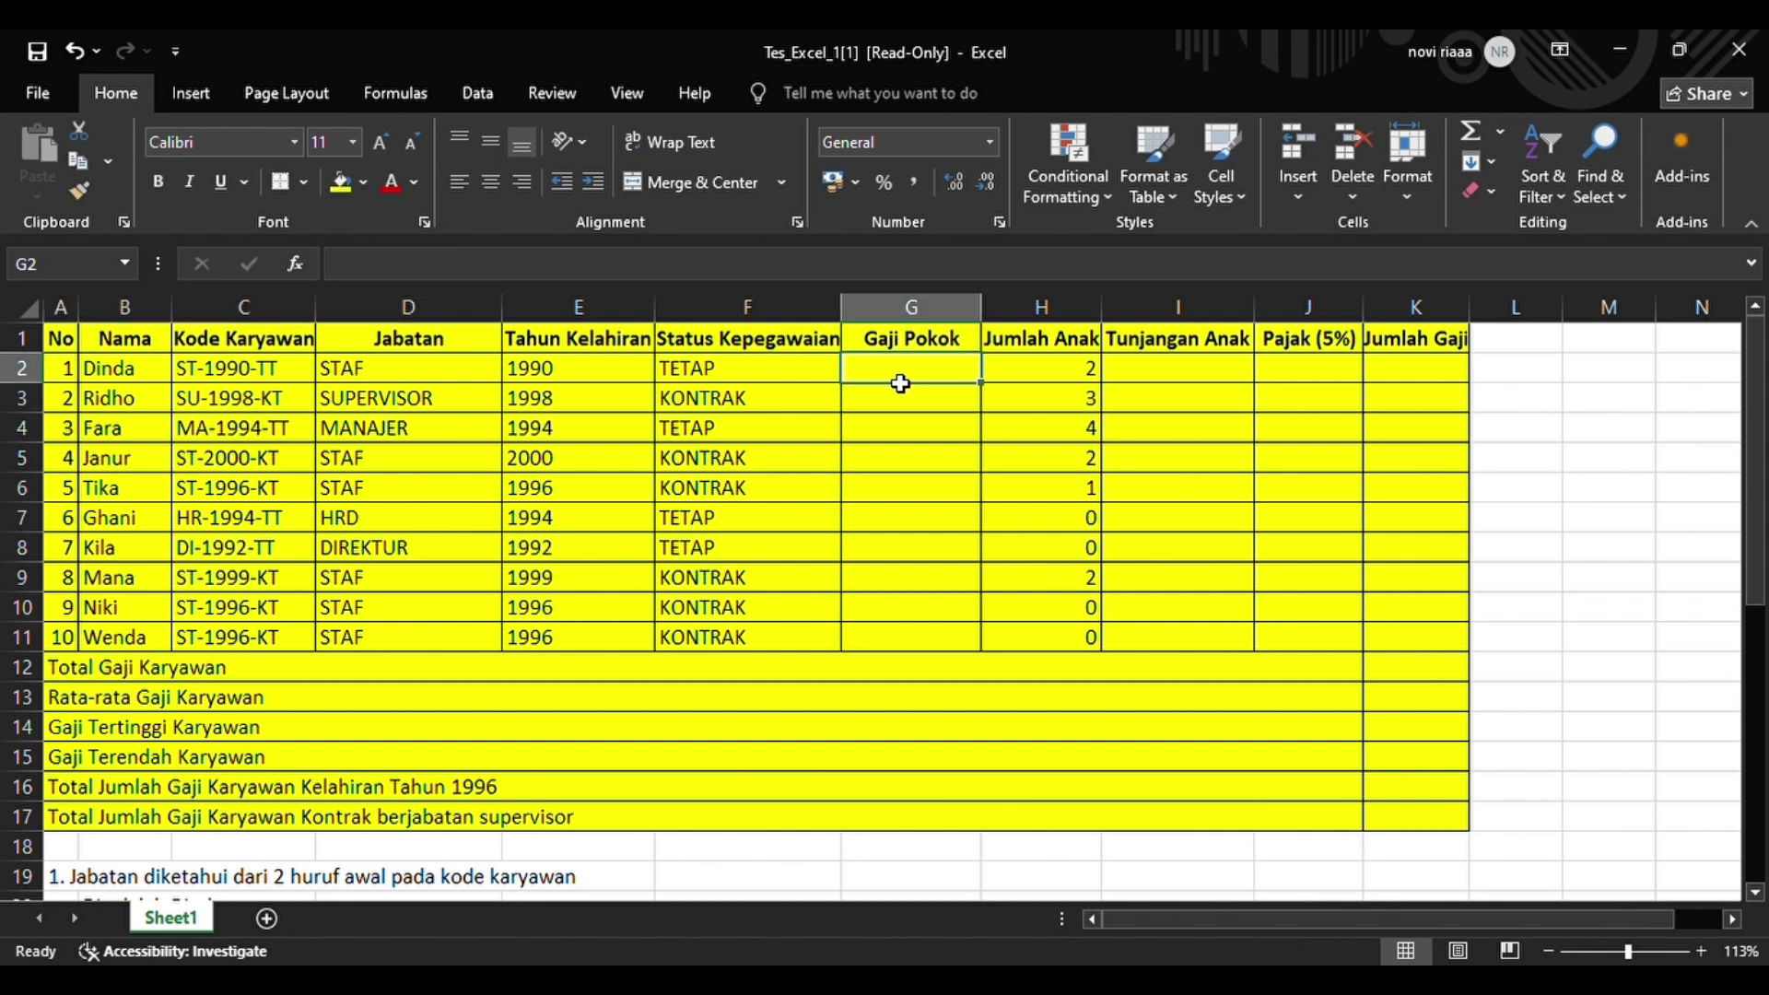
text(=IF)
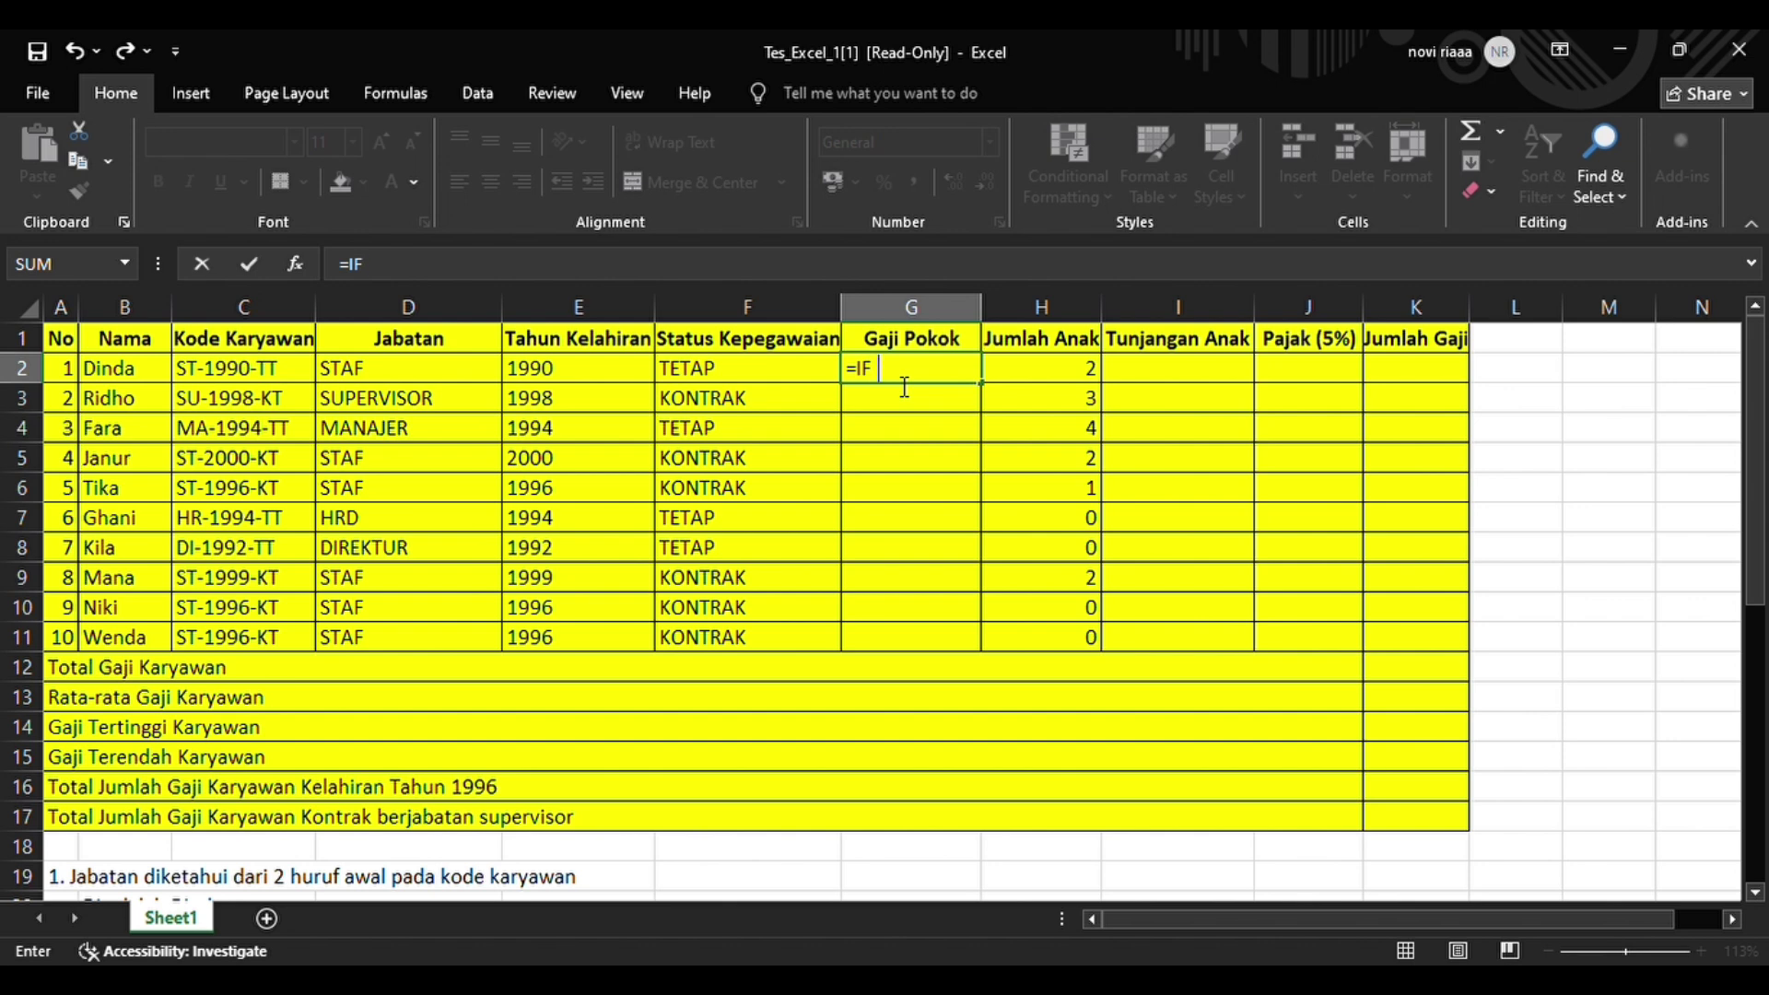
text(()
click(435, 373)
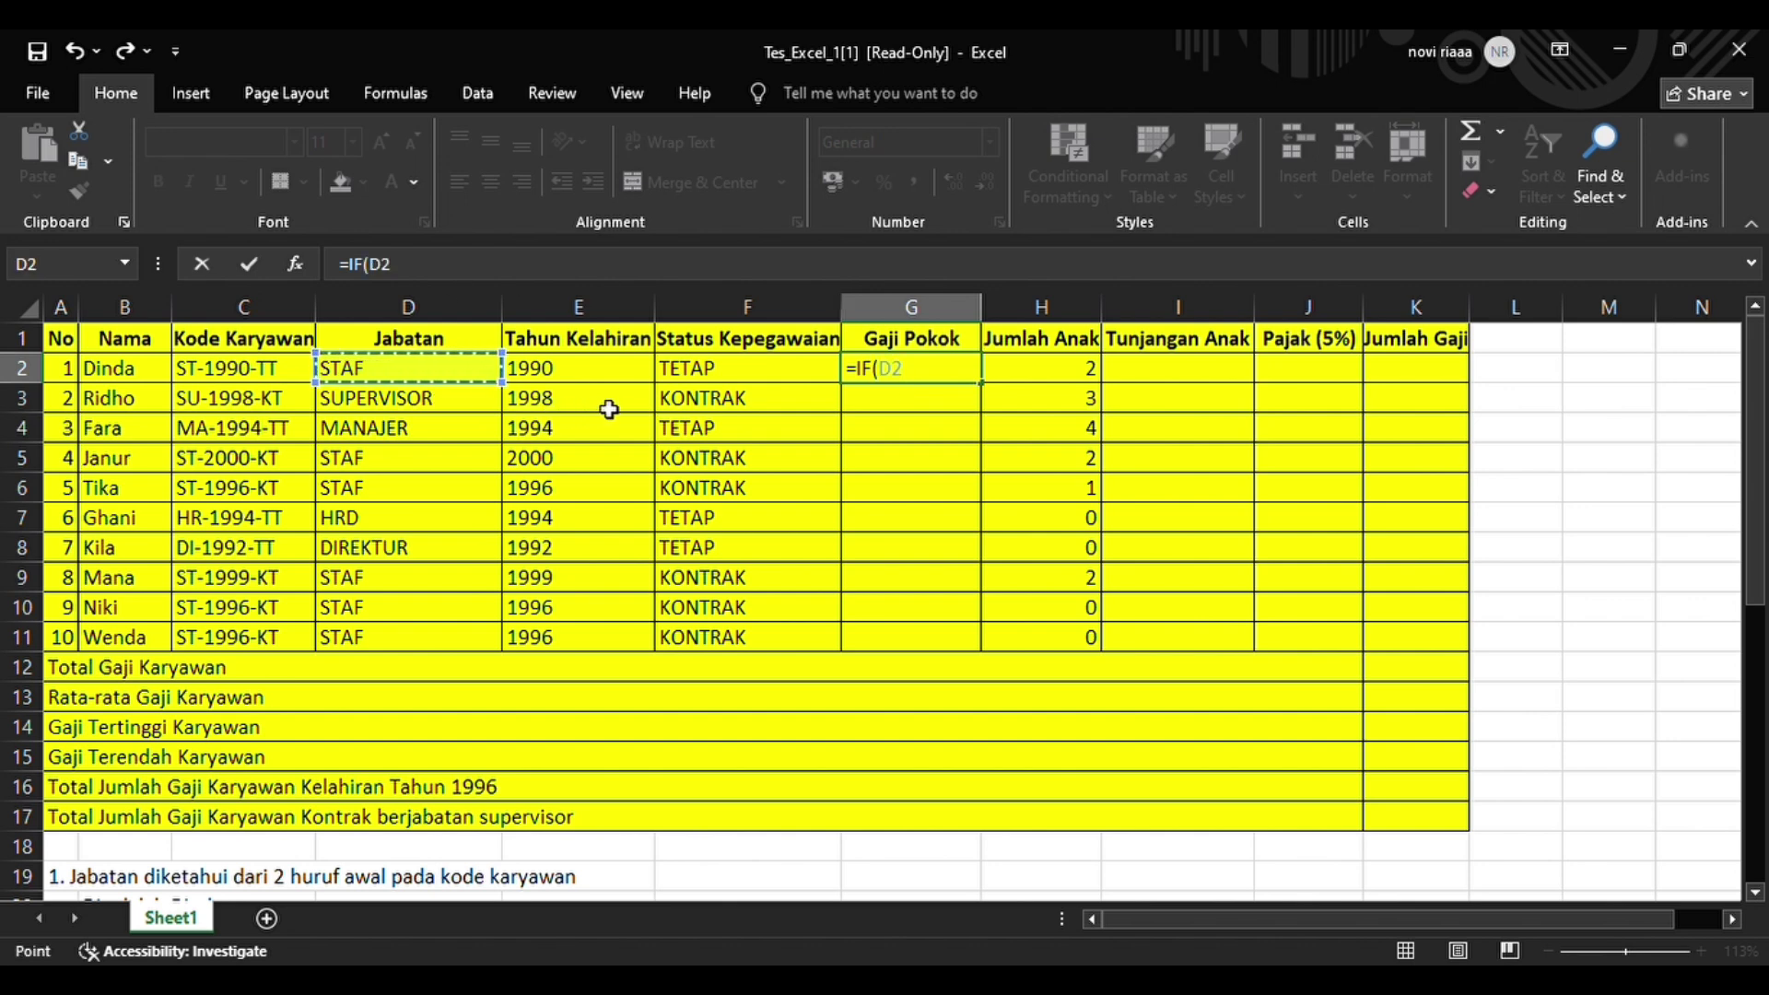
text(=)
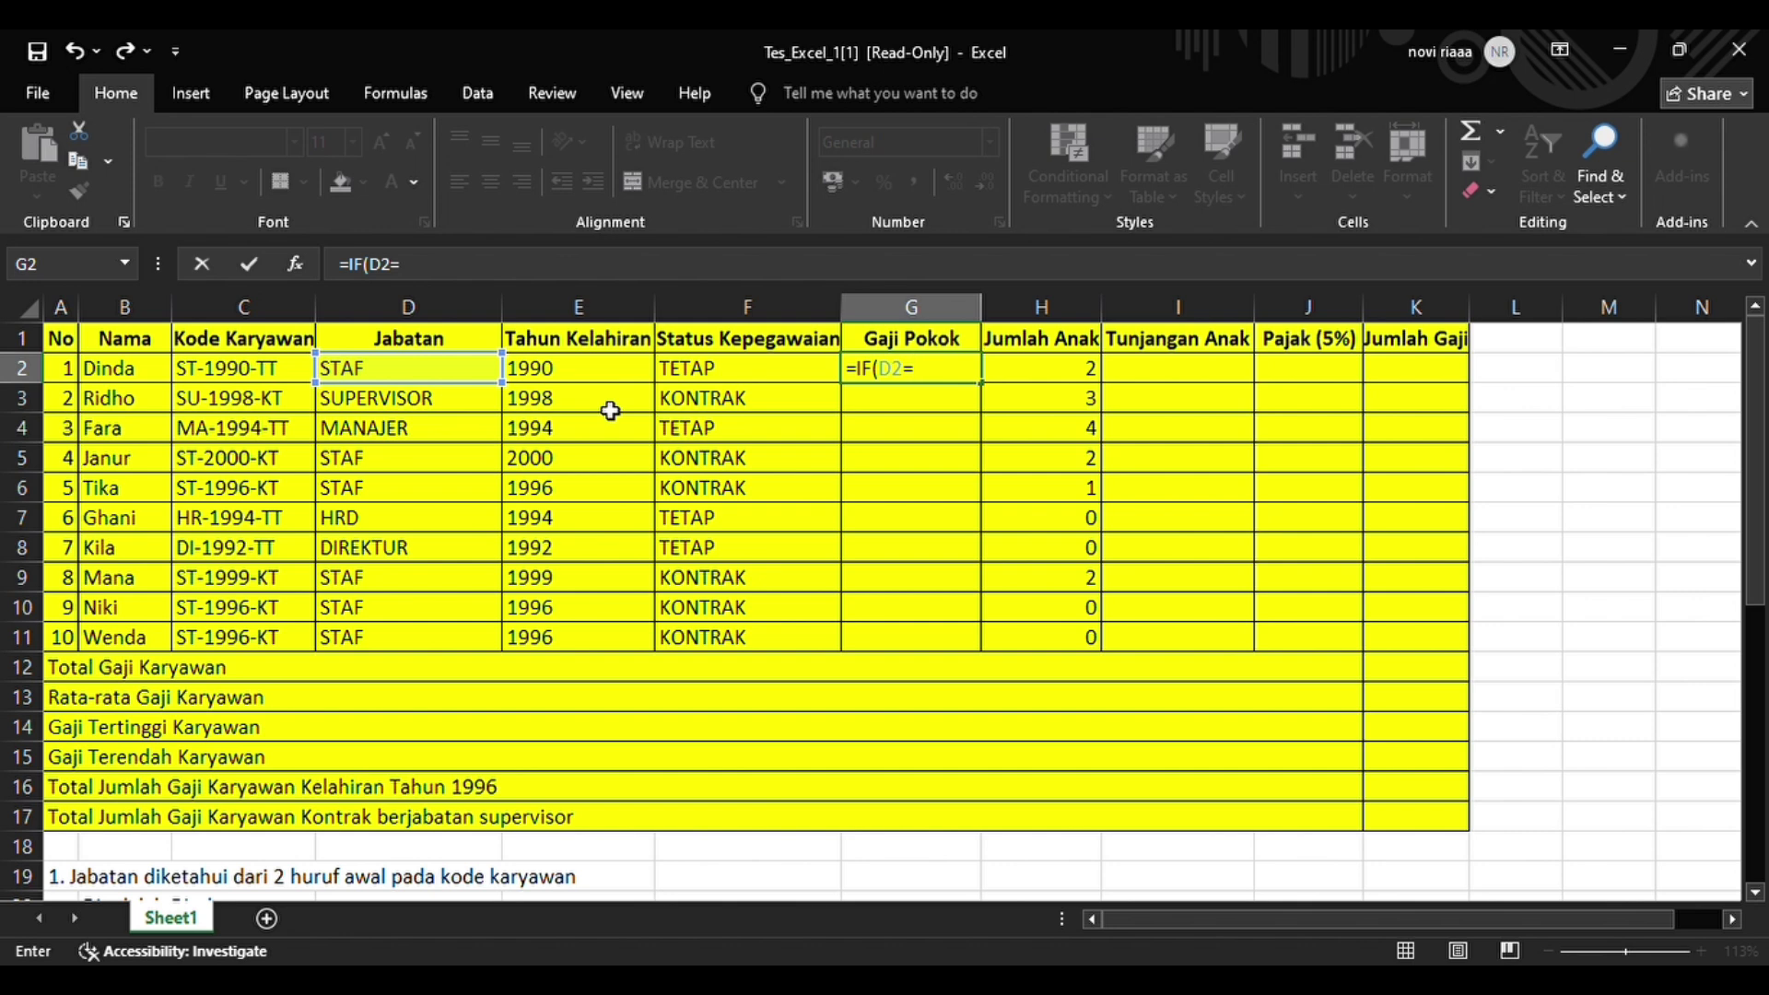
text("DIREKTUR)
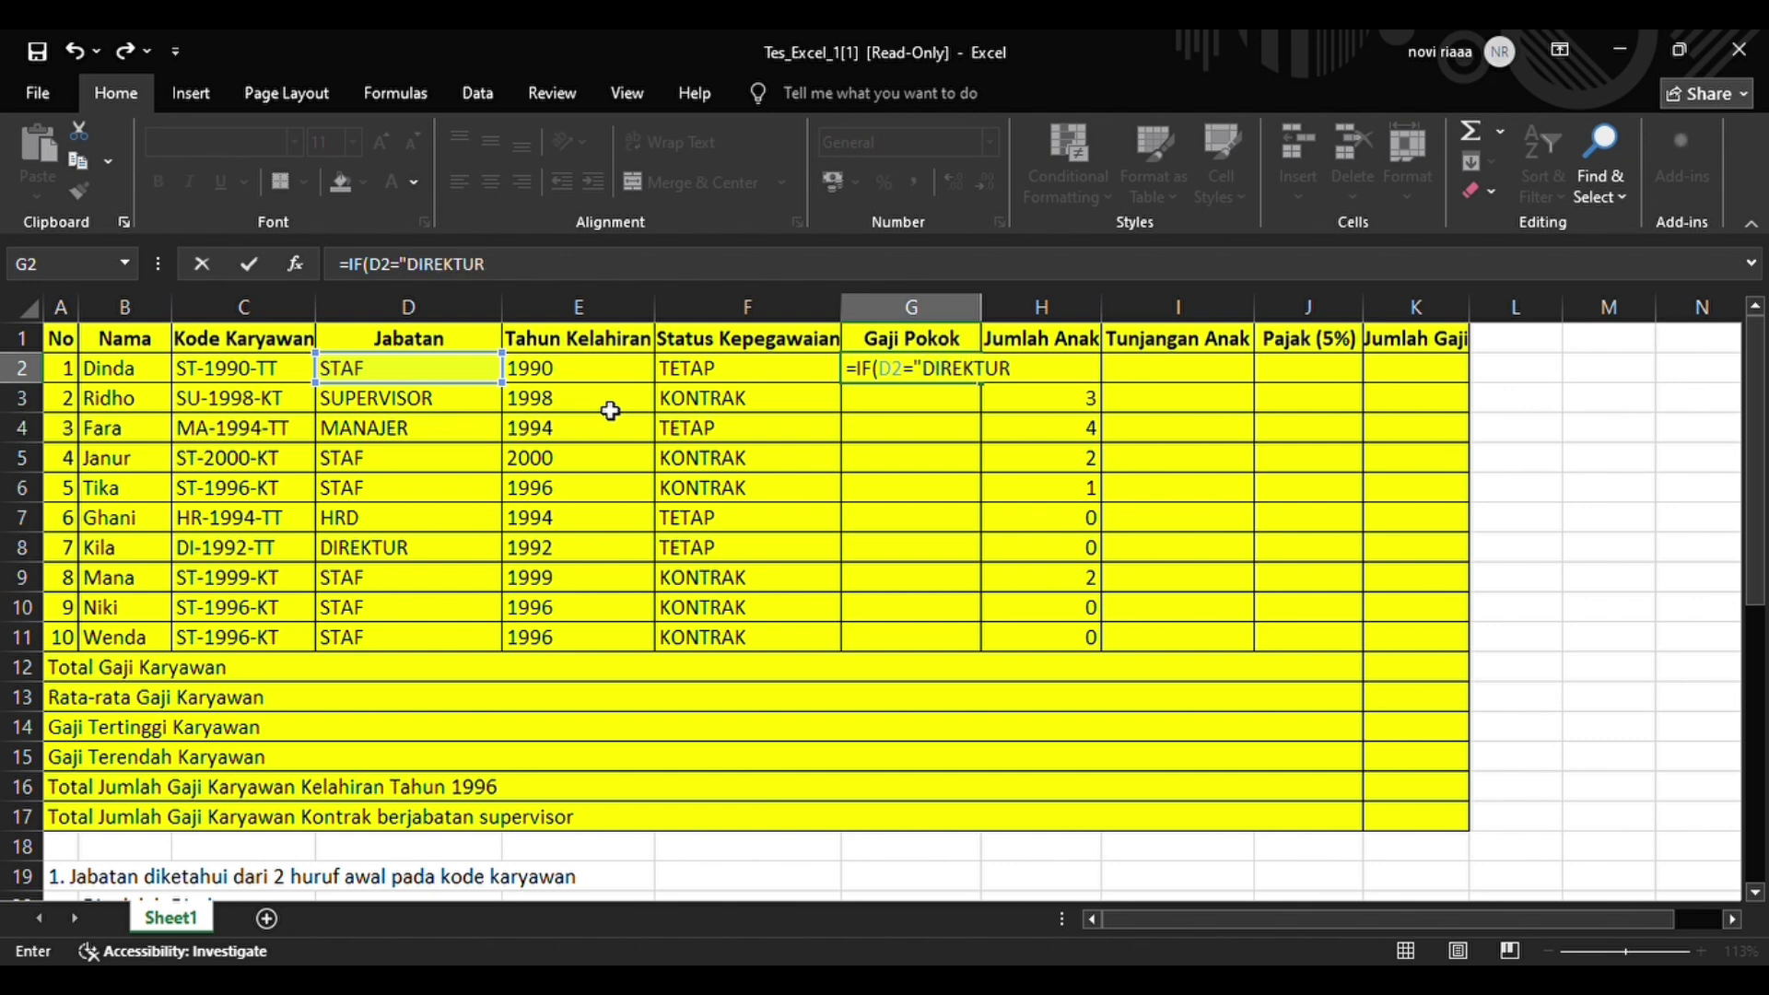
text(";7500000)
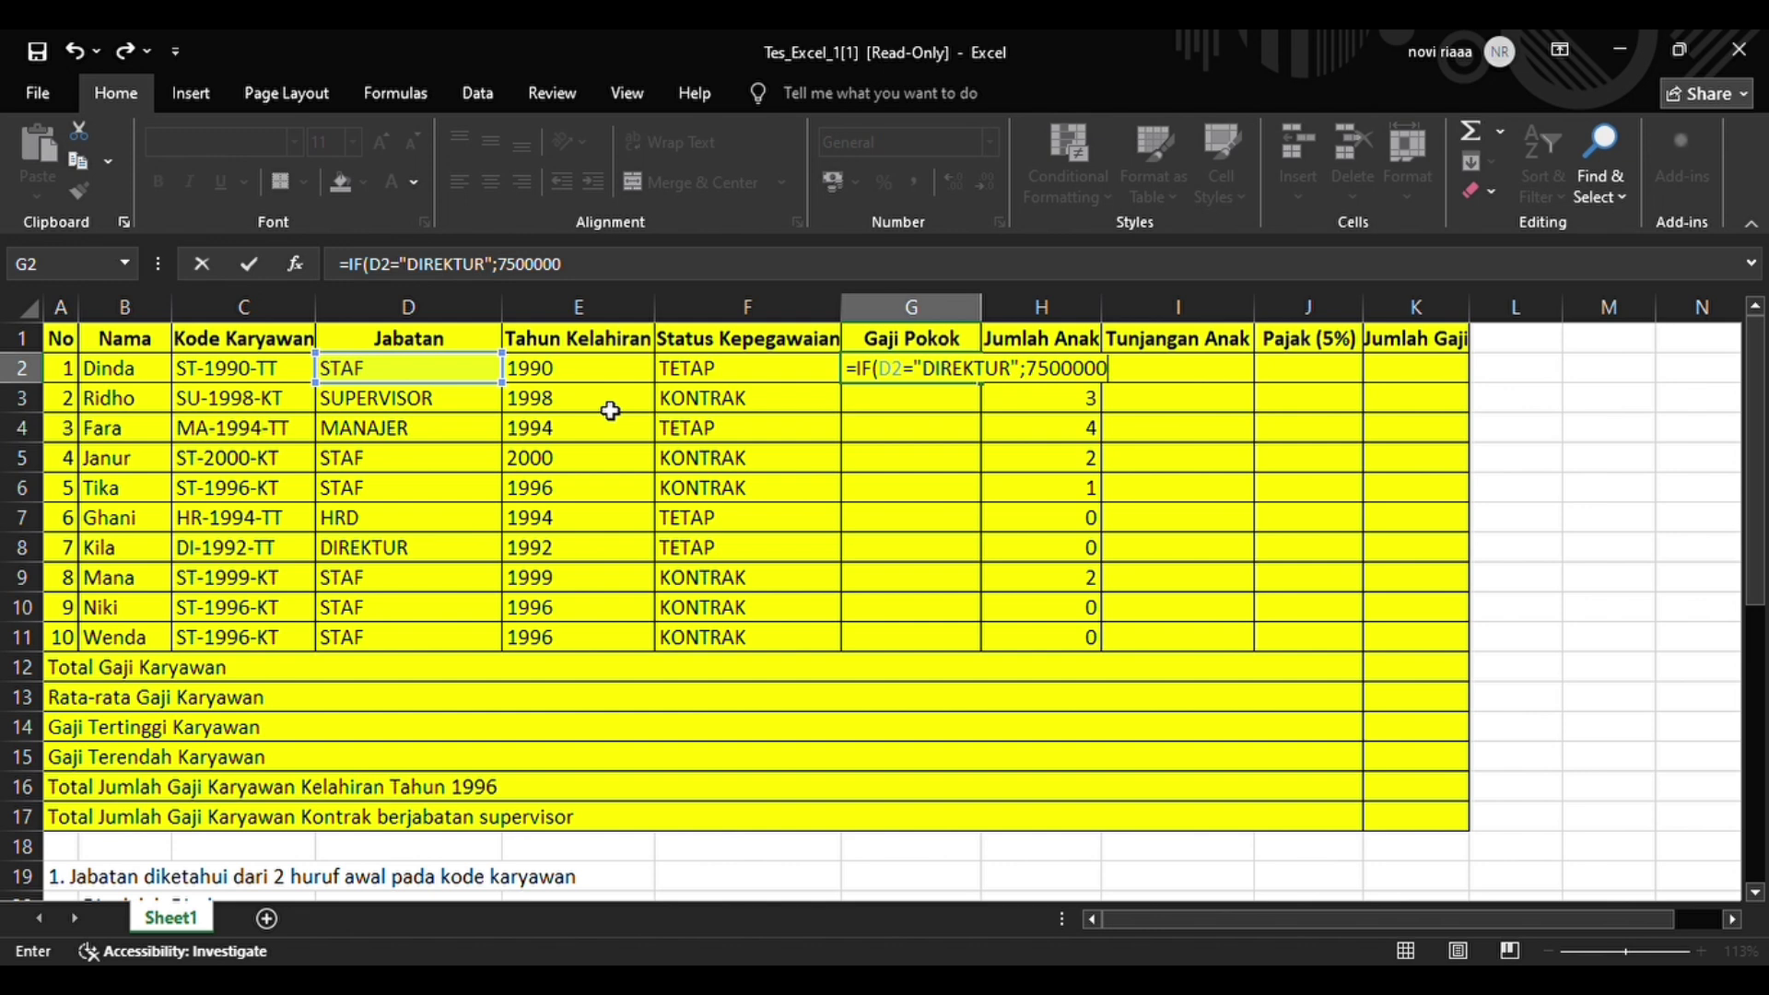
- Add a nested IF to G2's formula that returns 6000000 when D2 equals "MANAJER"
text(;IF(D2)
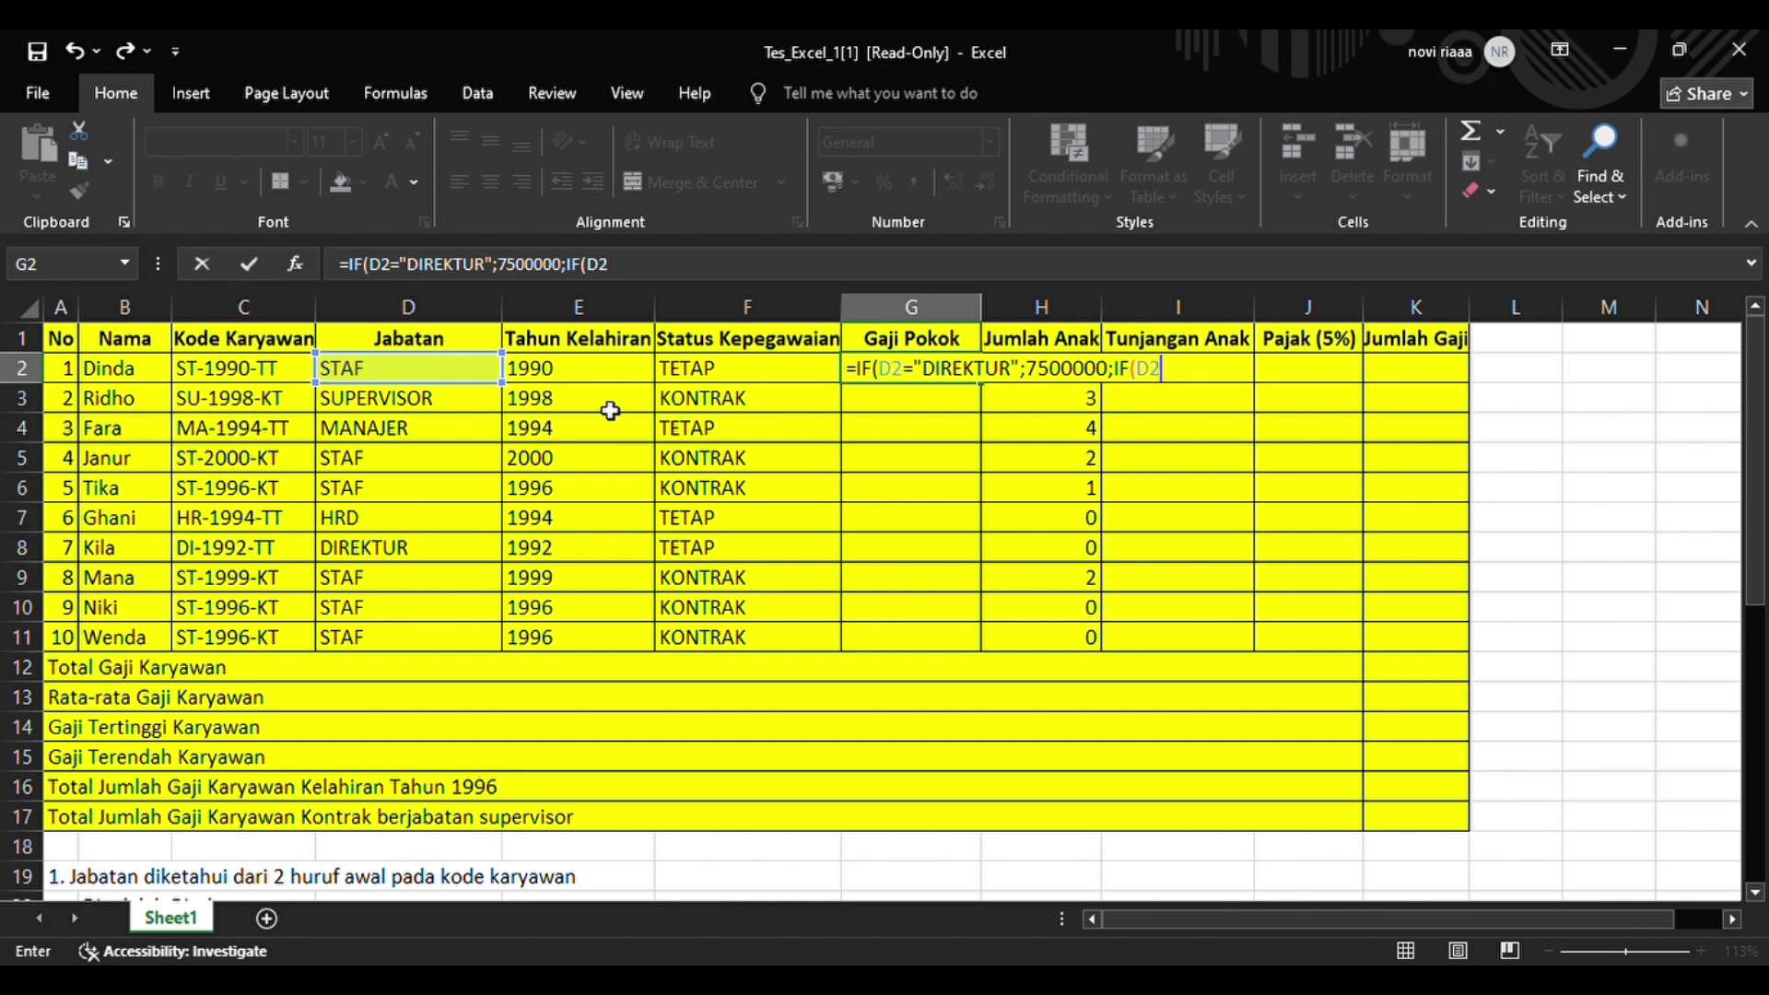
text(="MANAJER)
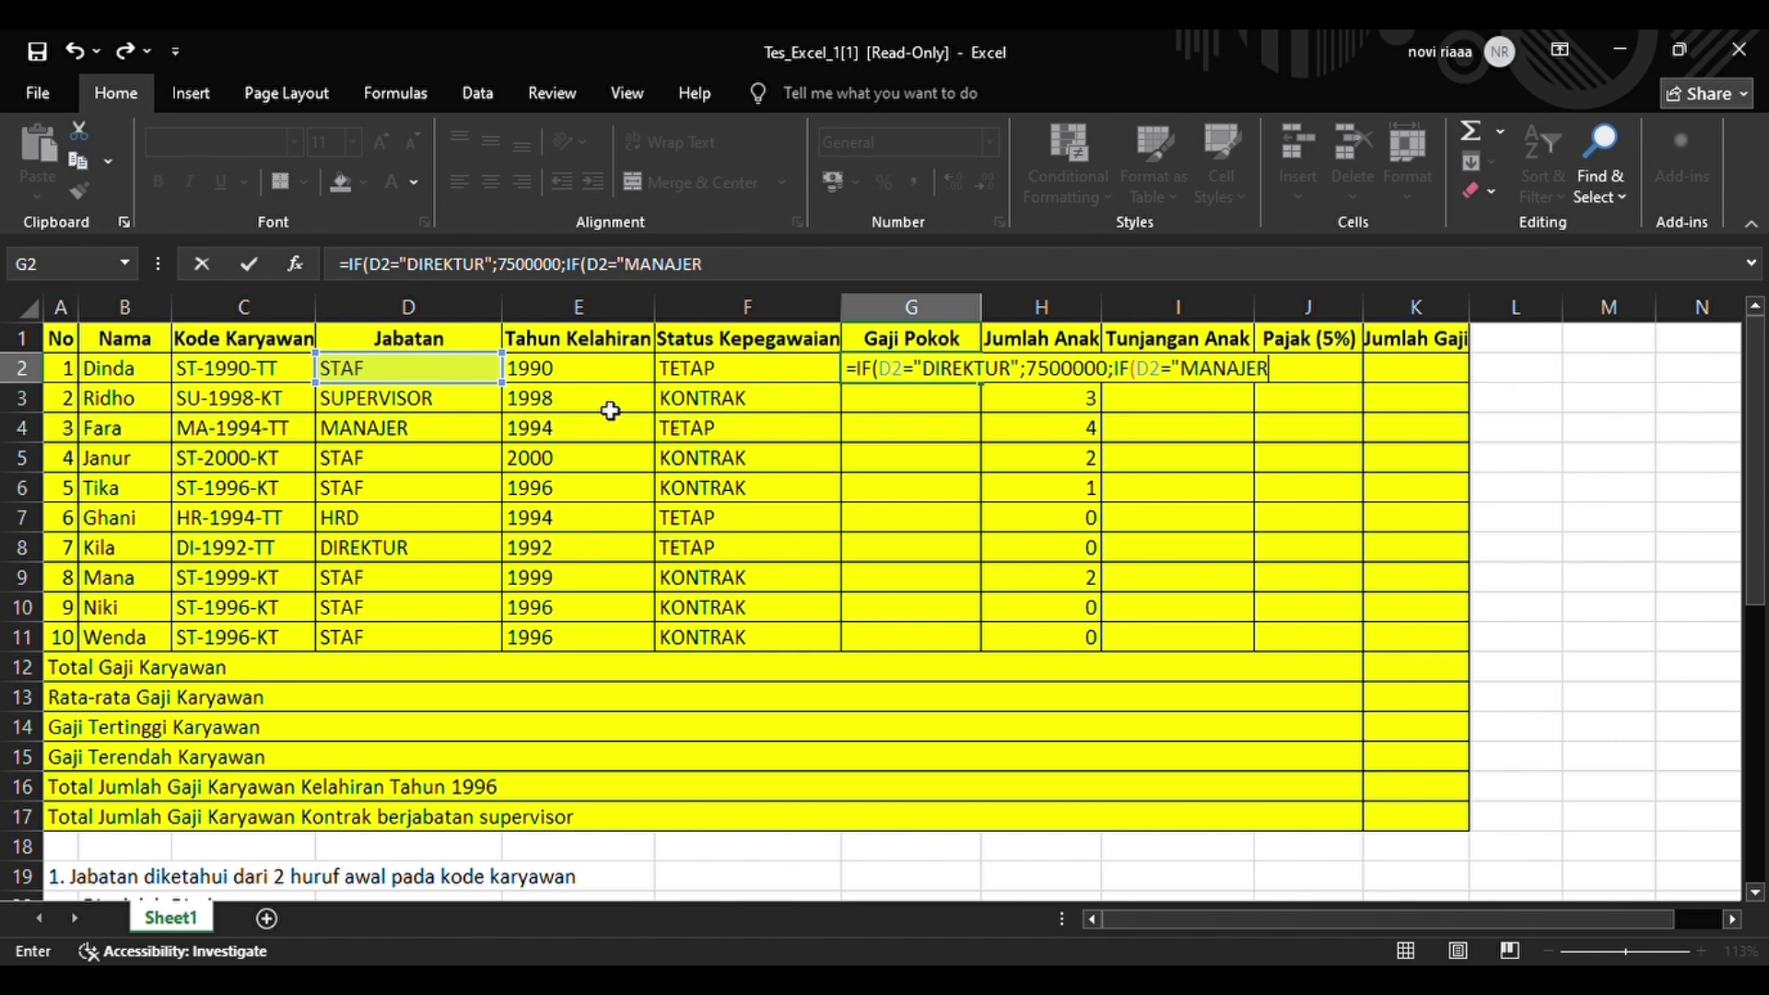
text(")
text(;6000000)
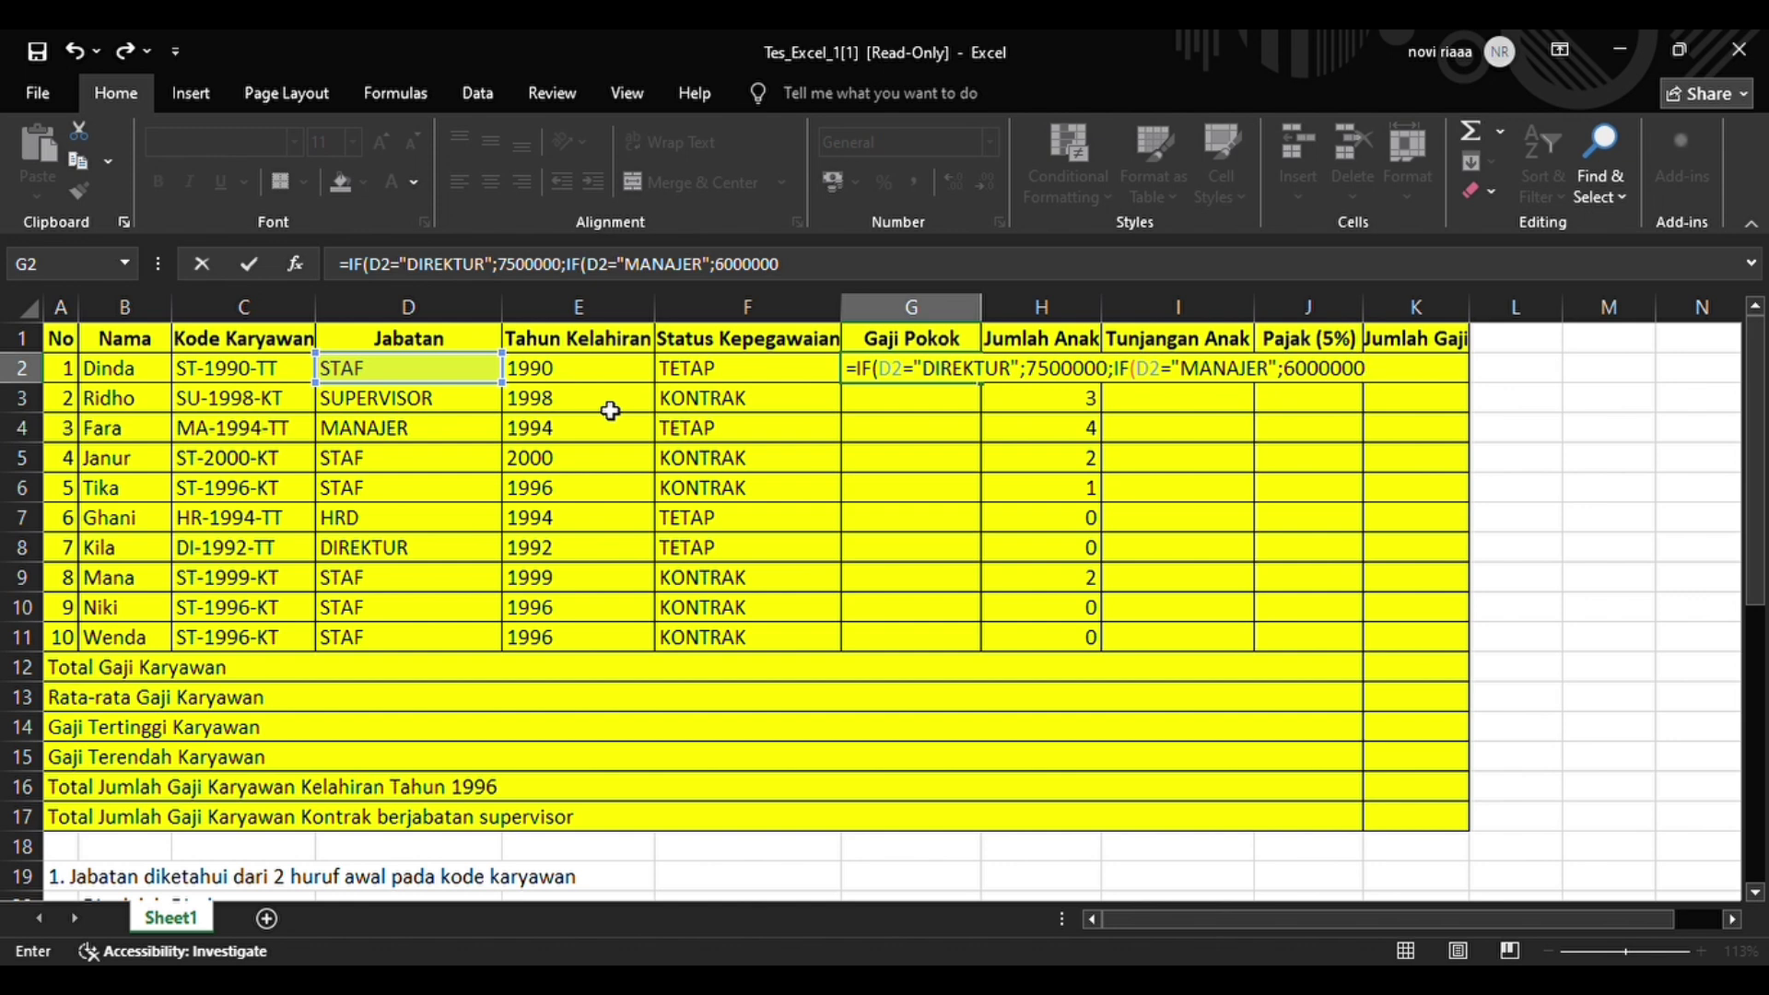
- Add another nested IF to G2's formula that returns 4500000 when D2 equals "HRD"
text(;IF)
text(()
text(D2)
text(=)
text(")
text(HR)
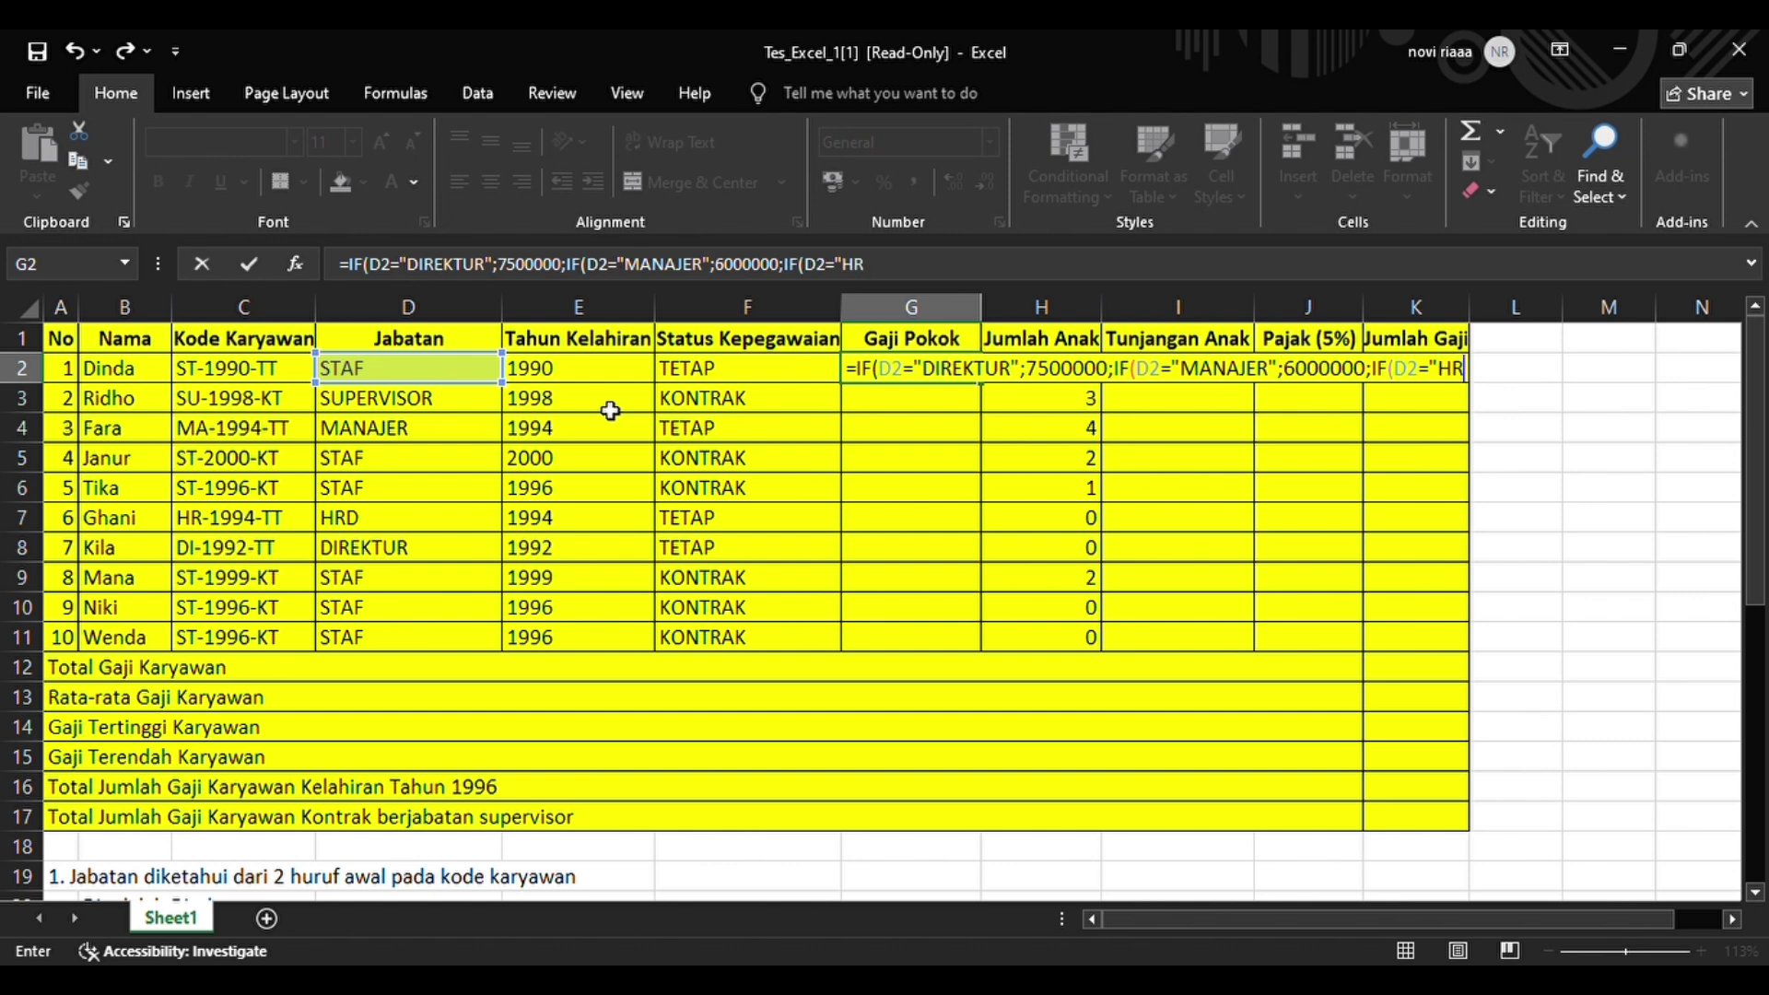
text(D";)
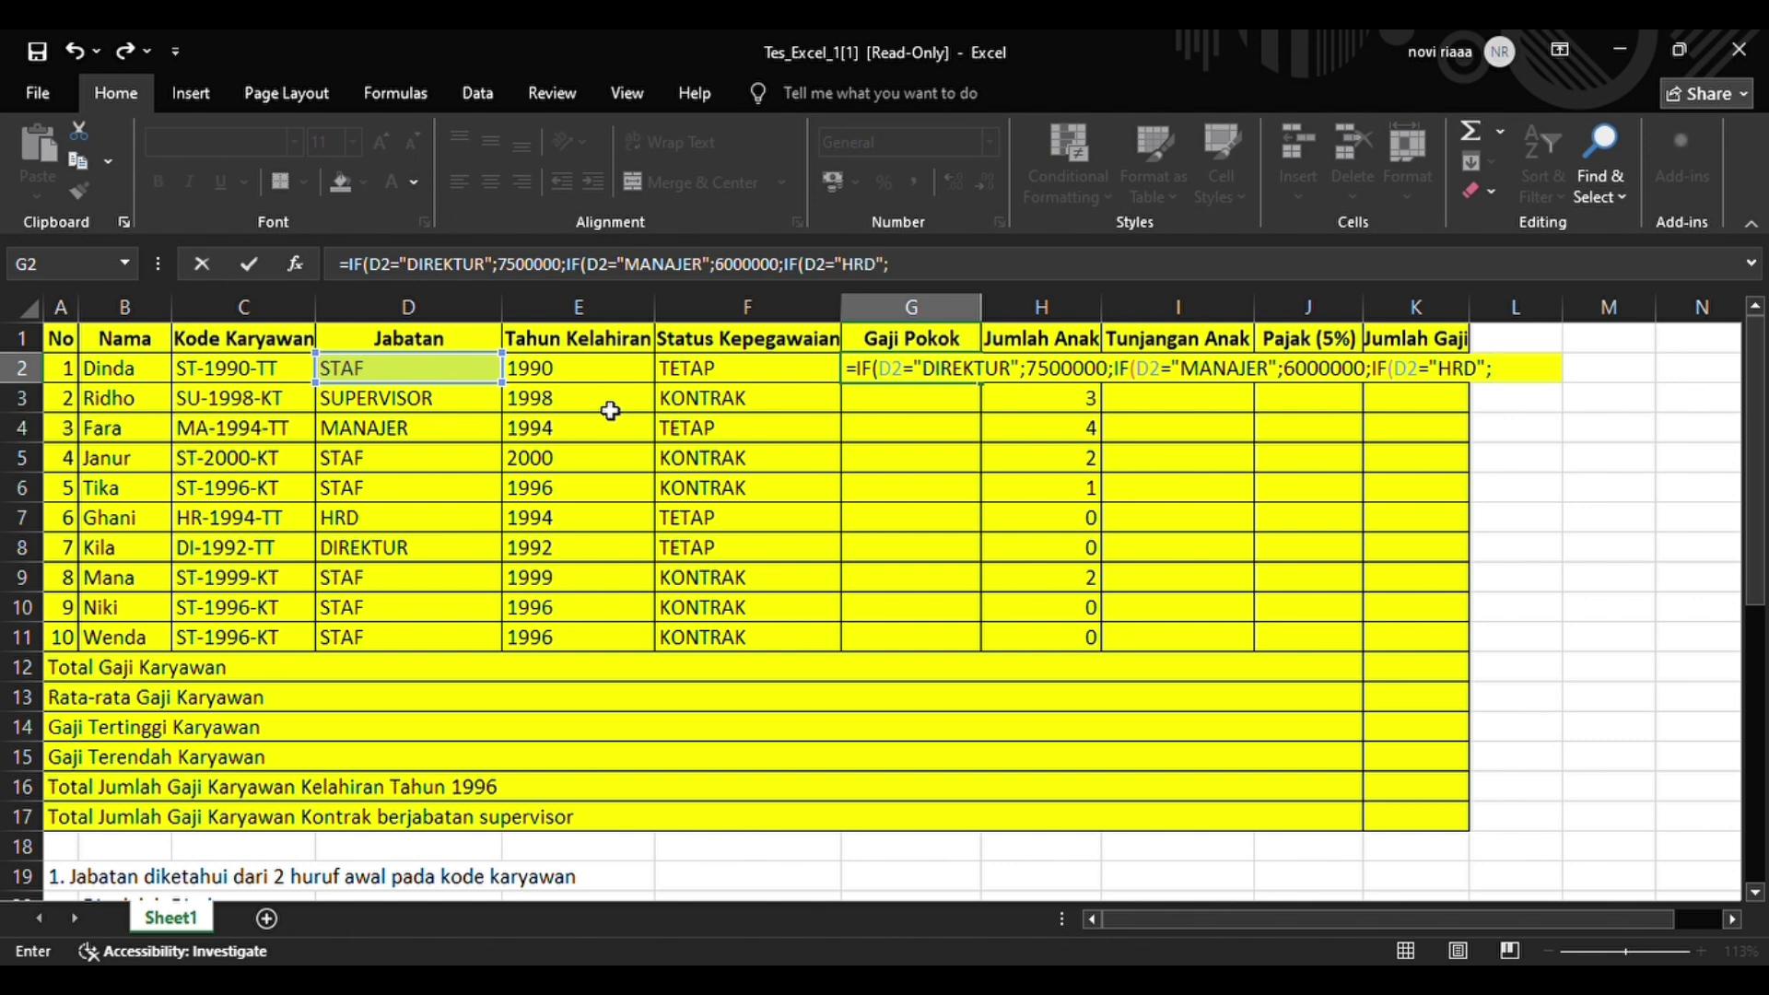
text(4500000)
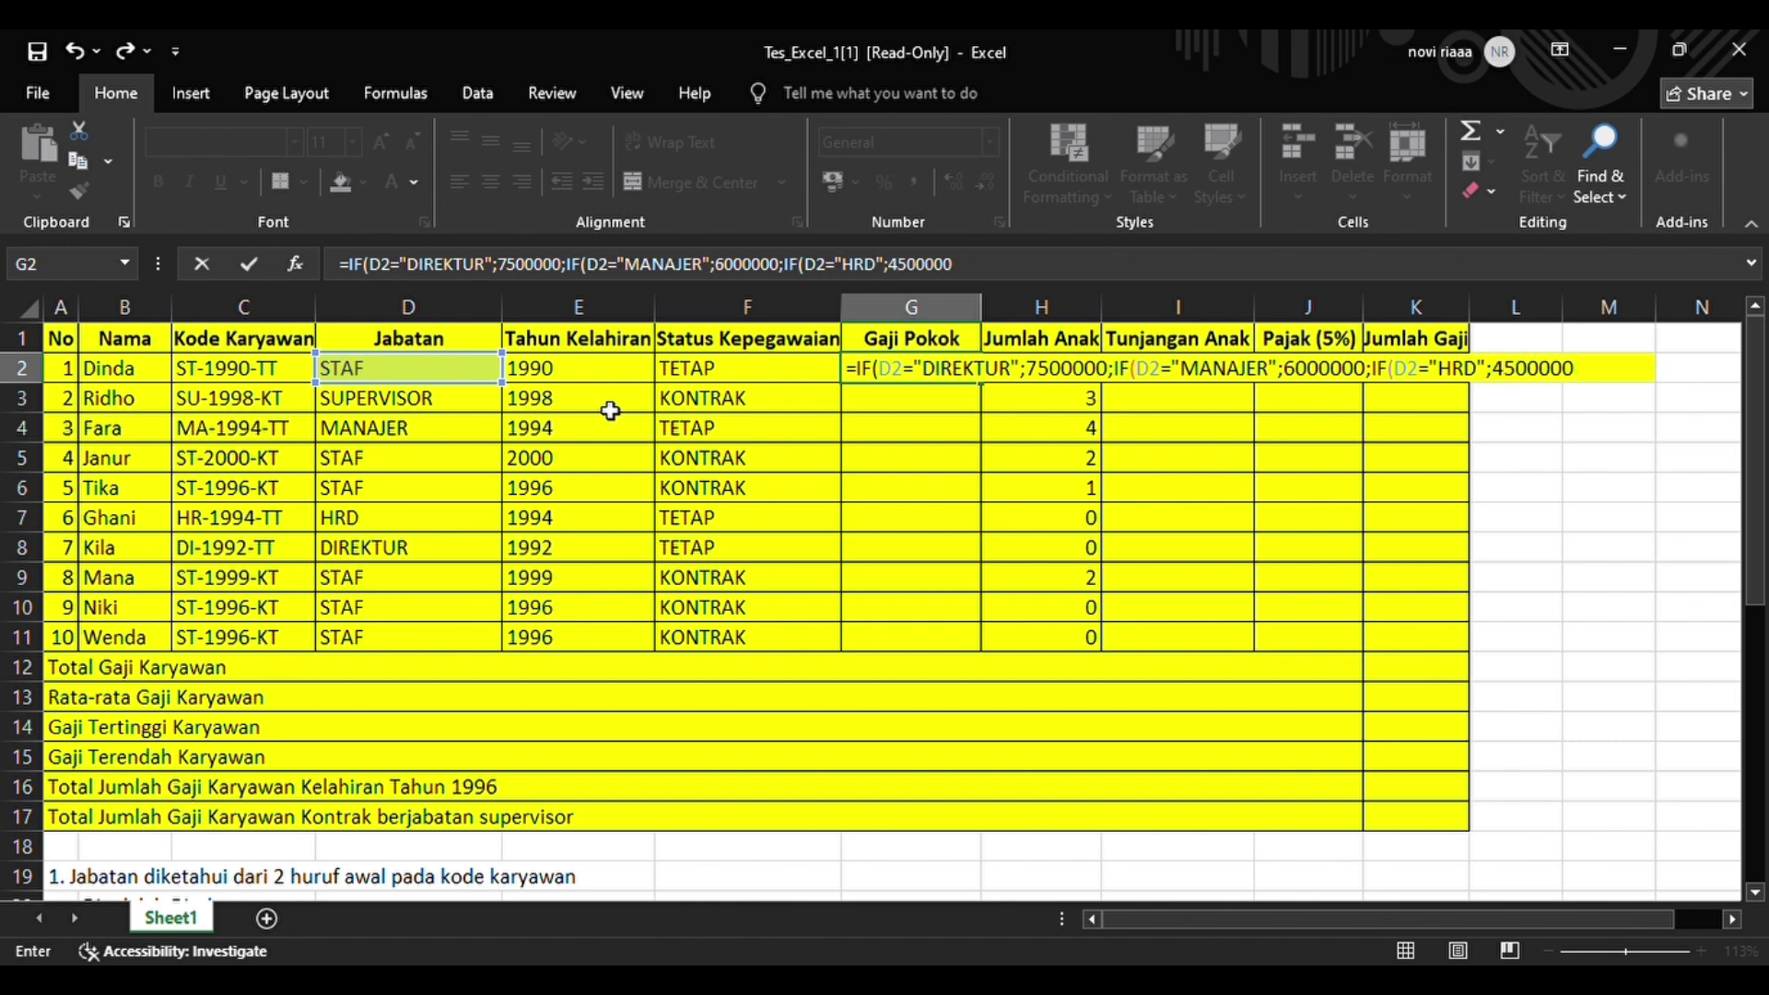
- Add a further nested IF to G2's formula that returns 4000000 when D2 equals "SUPERVISOR"
text(;IF)
text((D2)
text(=)
text(")
text(SUPE)
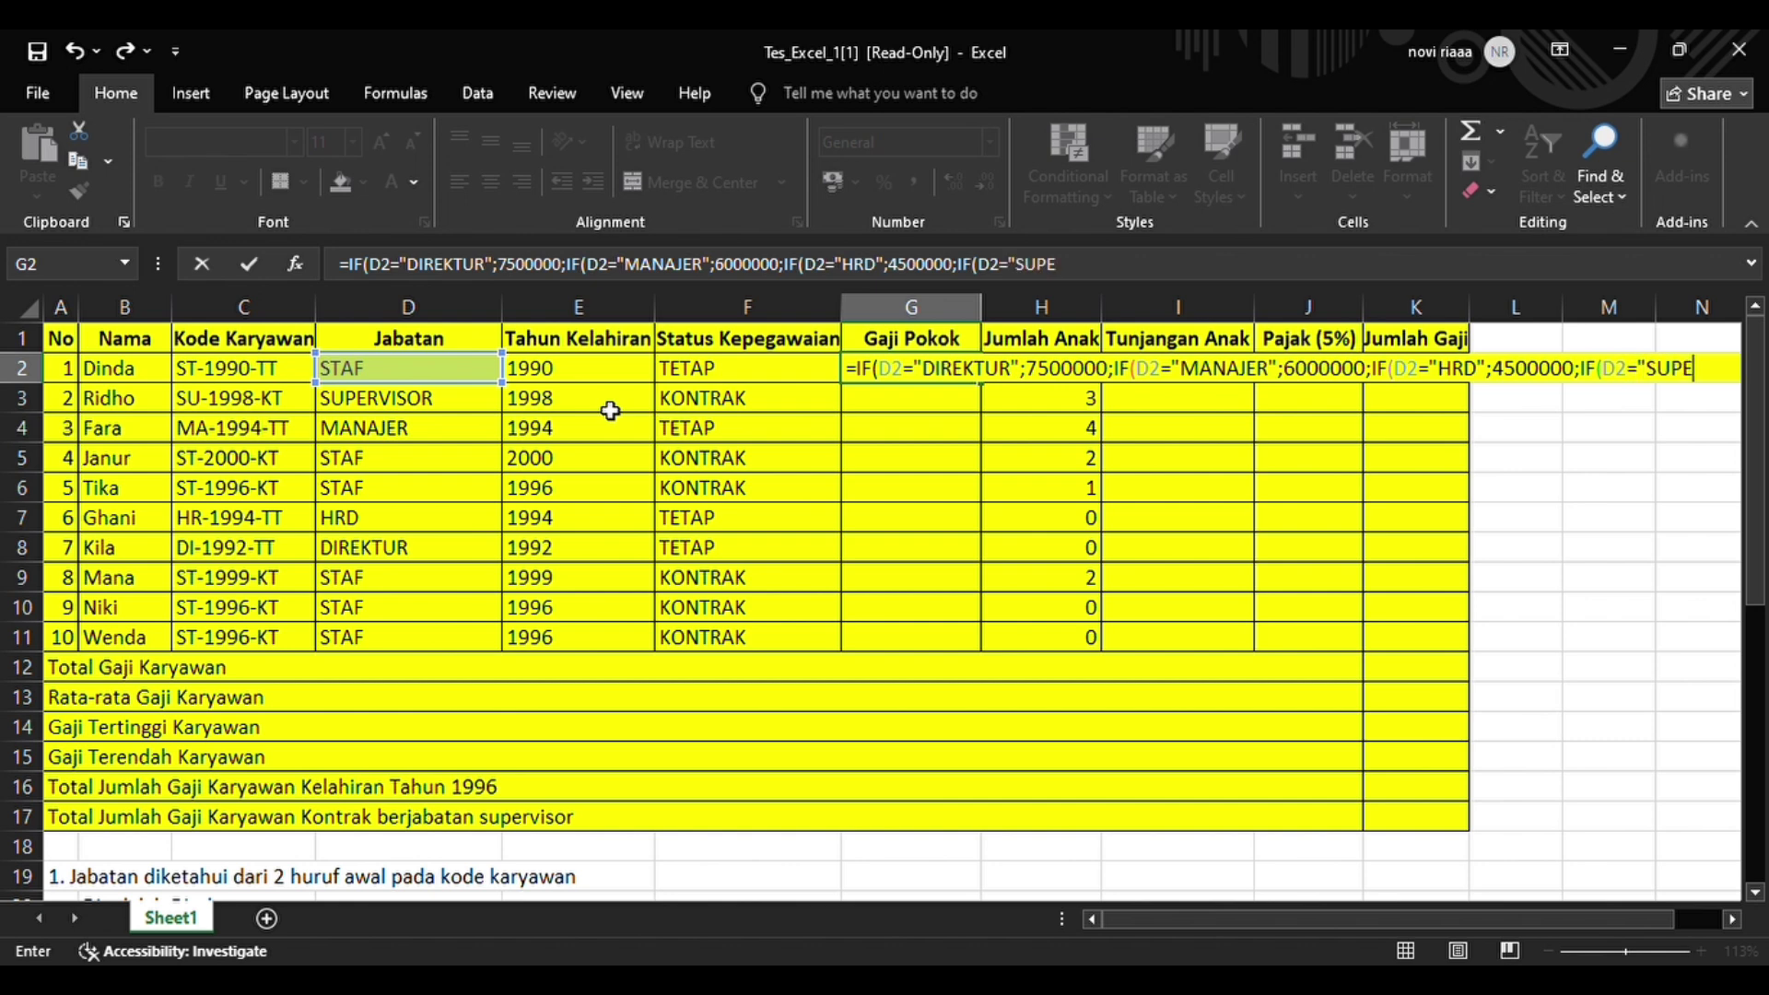
text(RVISOR)
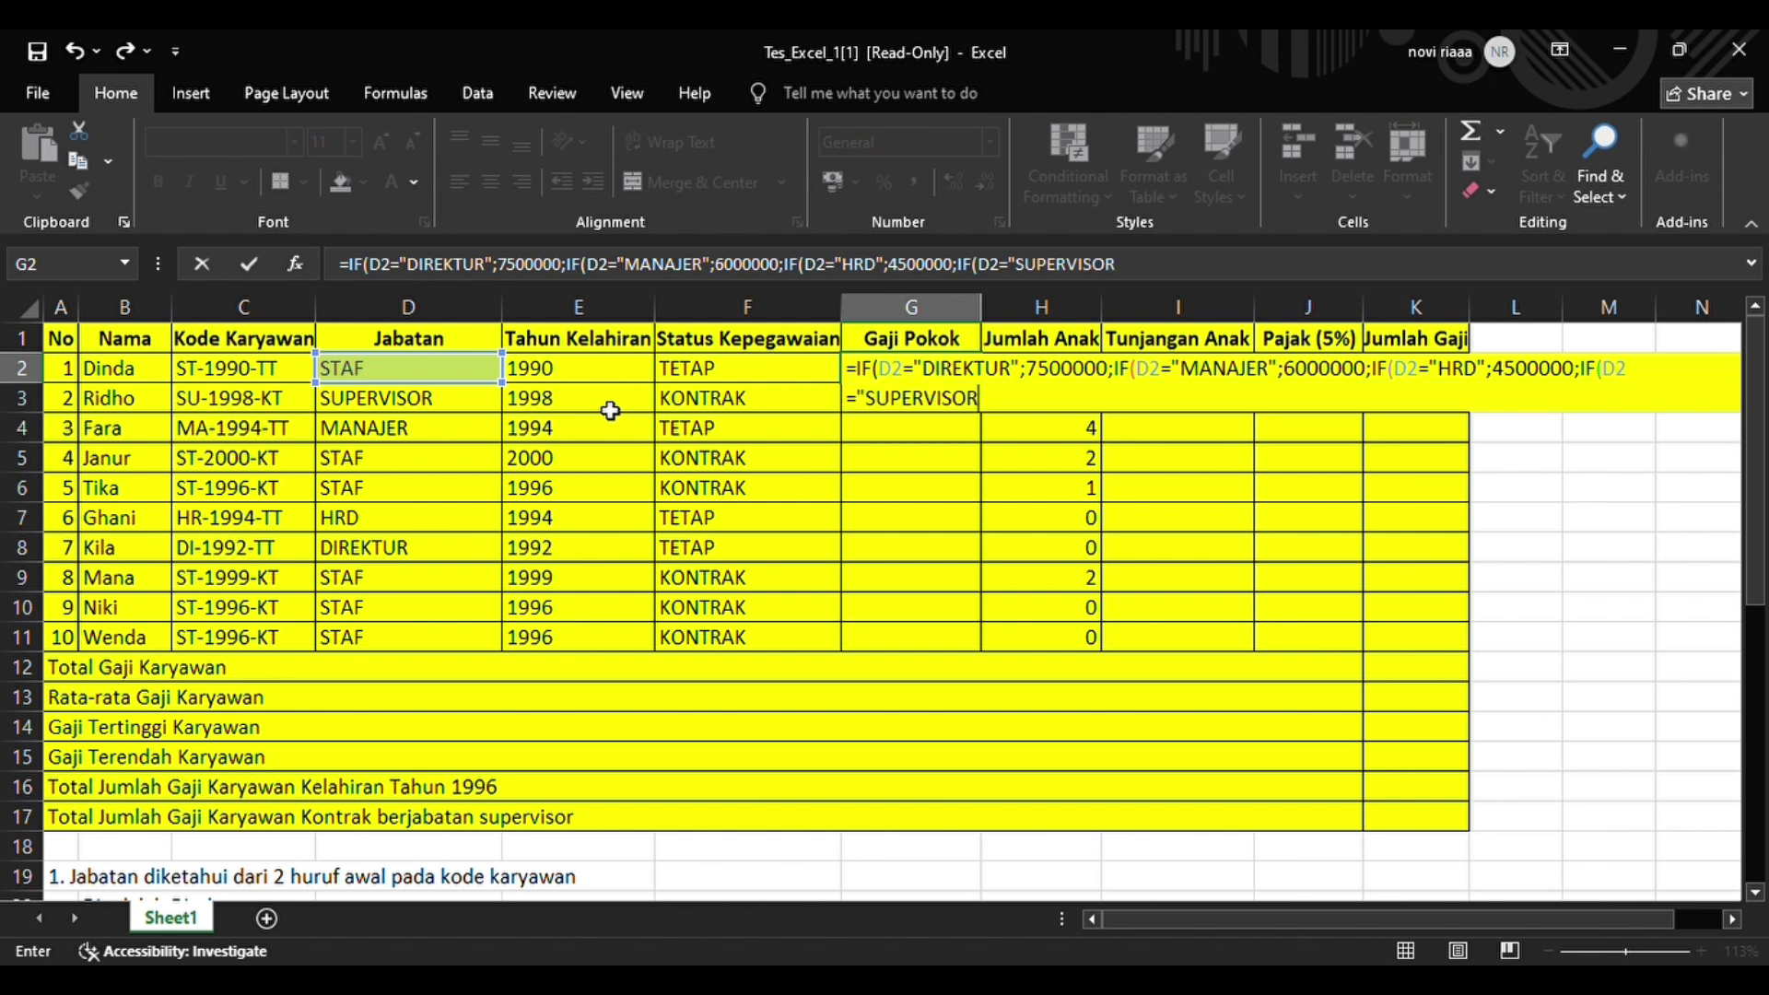
text(";4000000)
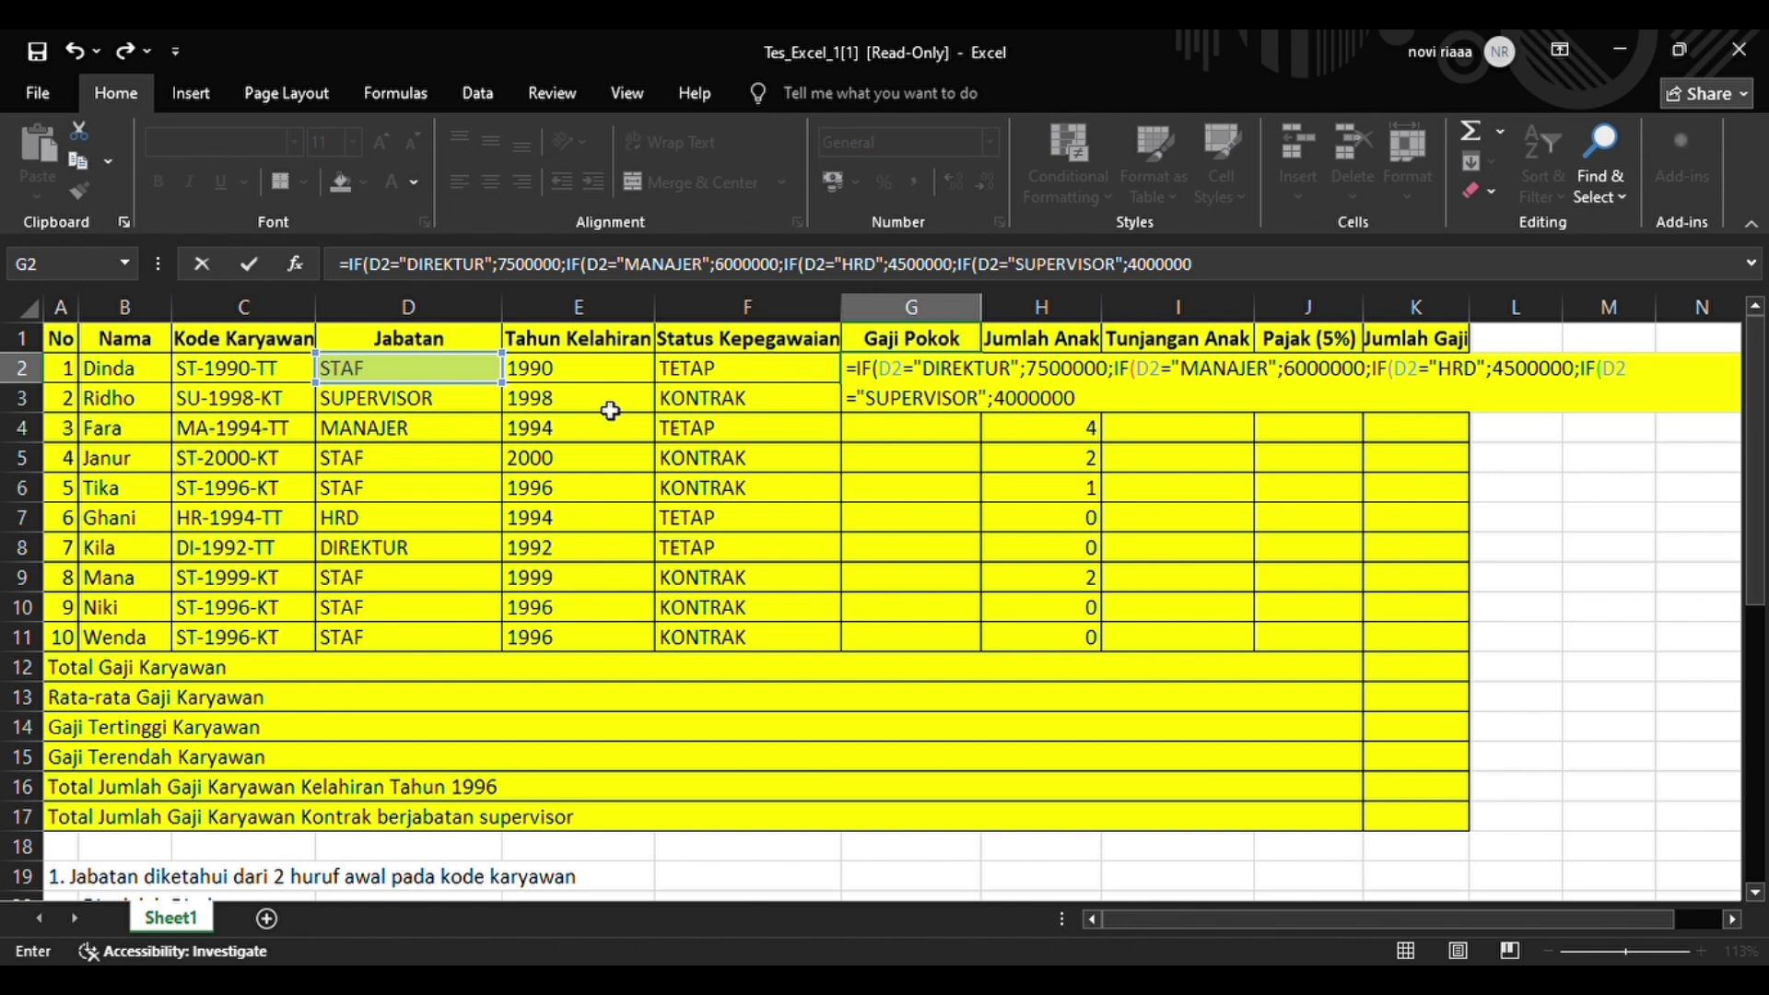
- Complete G2's nested IF formula with 3500000 as the fallback value and fill it down the Gaji Pokok column to G11
text(;3500000)
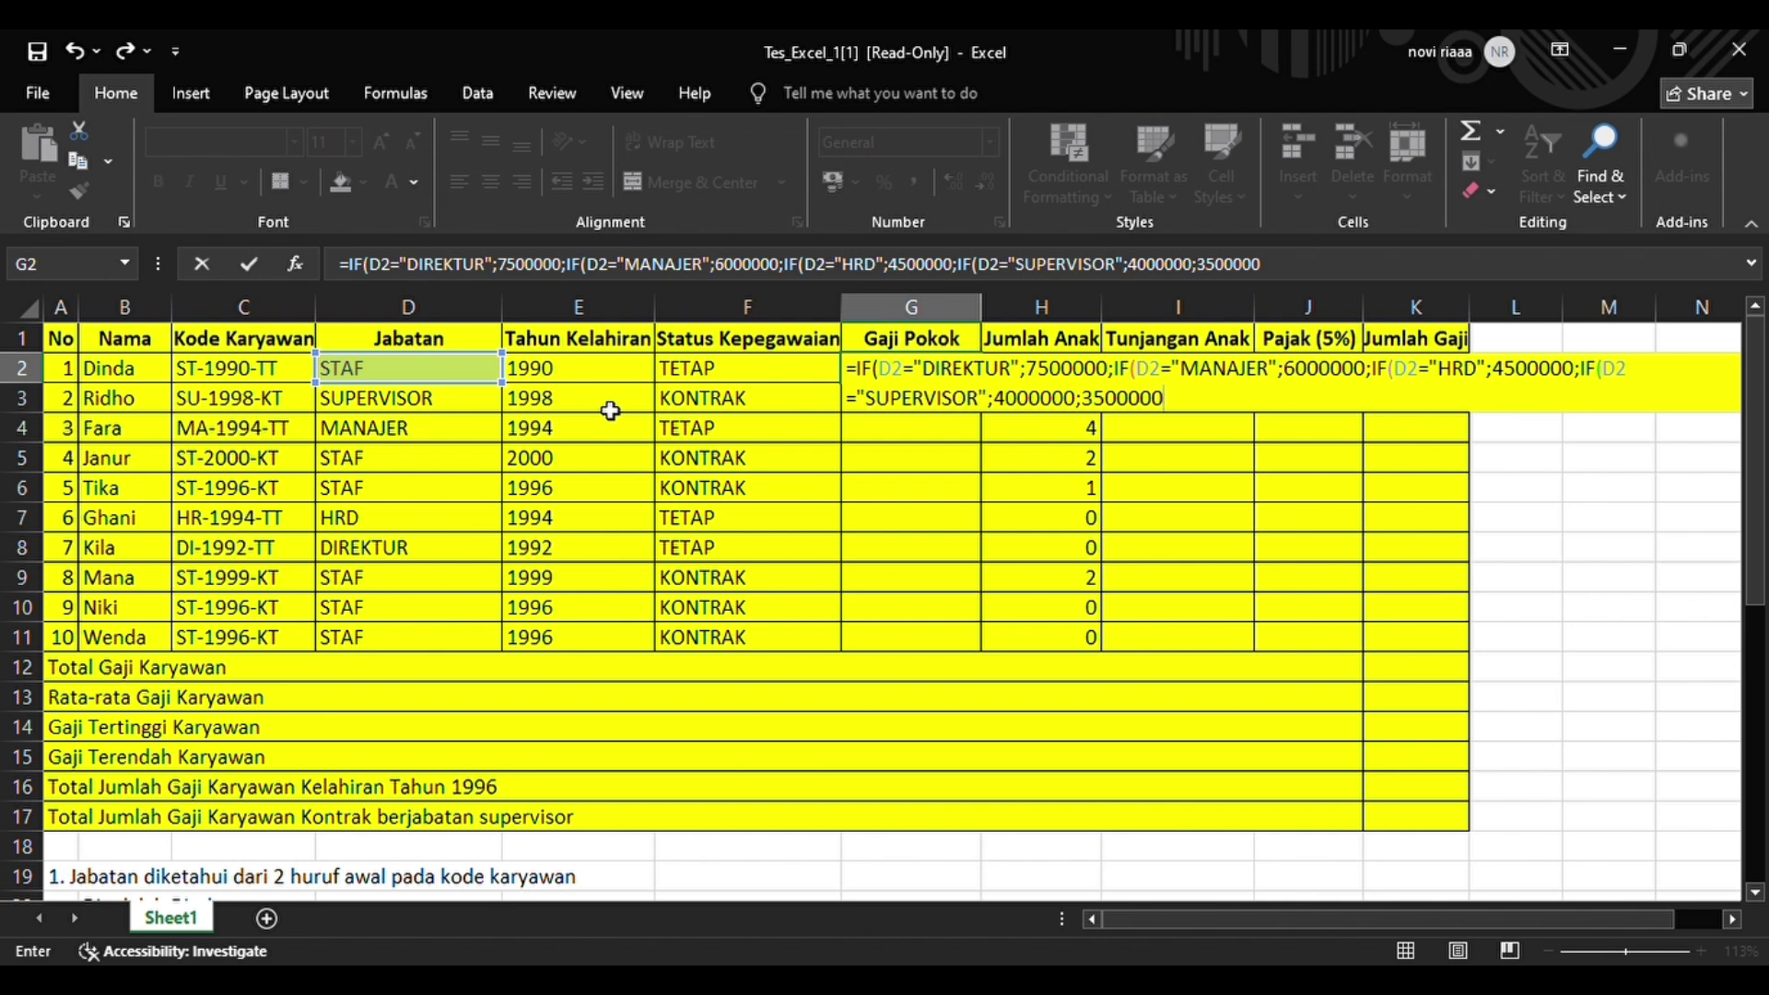
text()0)
key(BackSpace)
key(BackSpace)
key(Return)
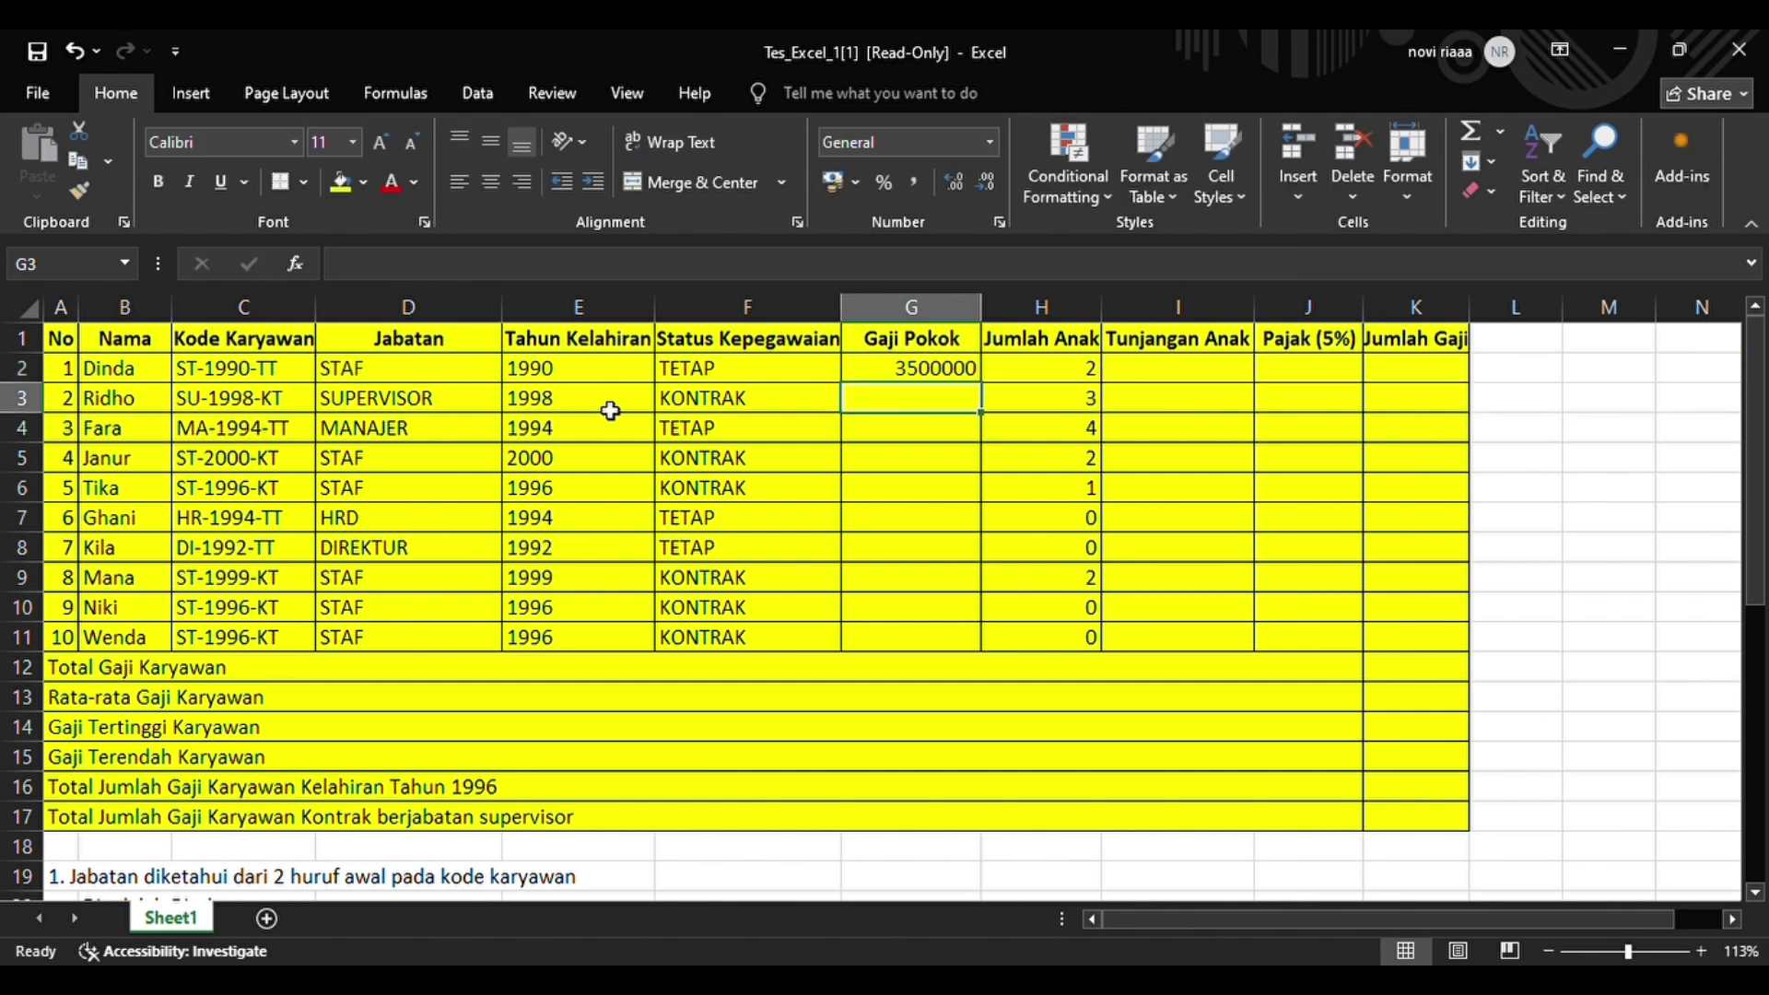
click(945, 377)
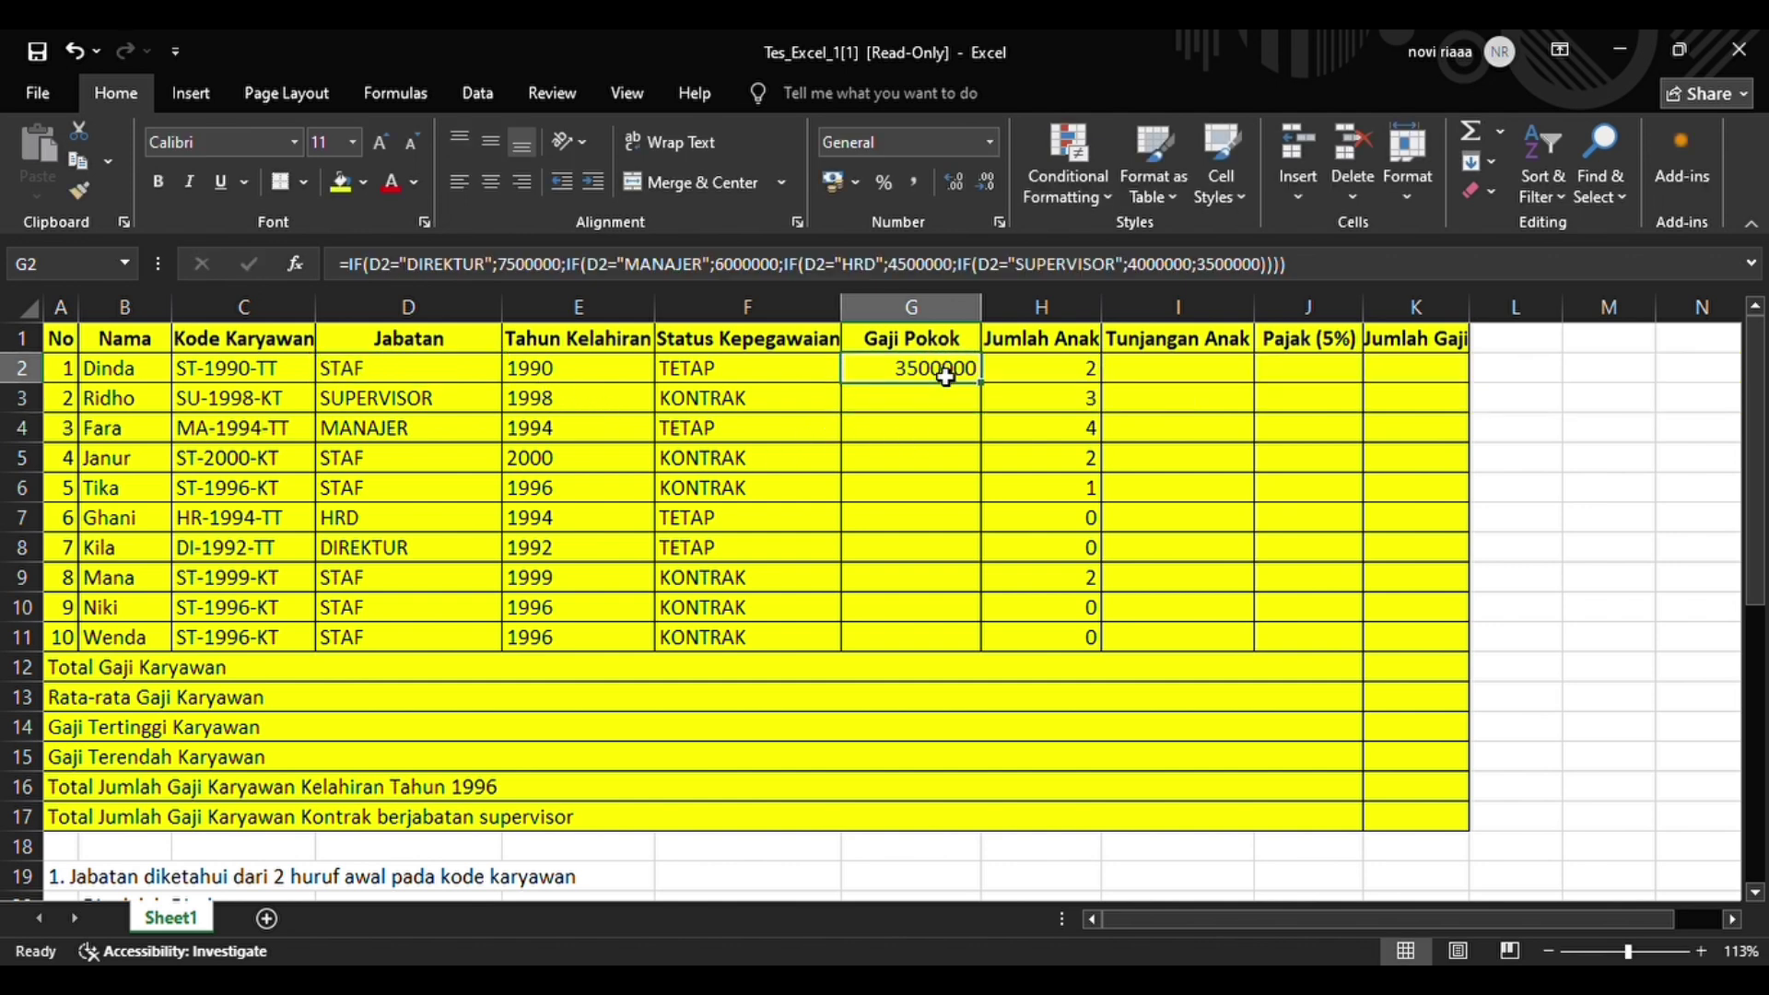
drag(981, 382, 983, 647)
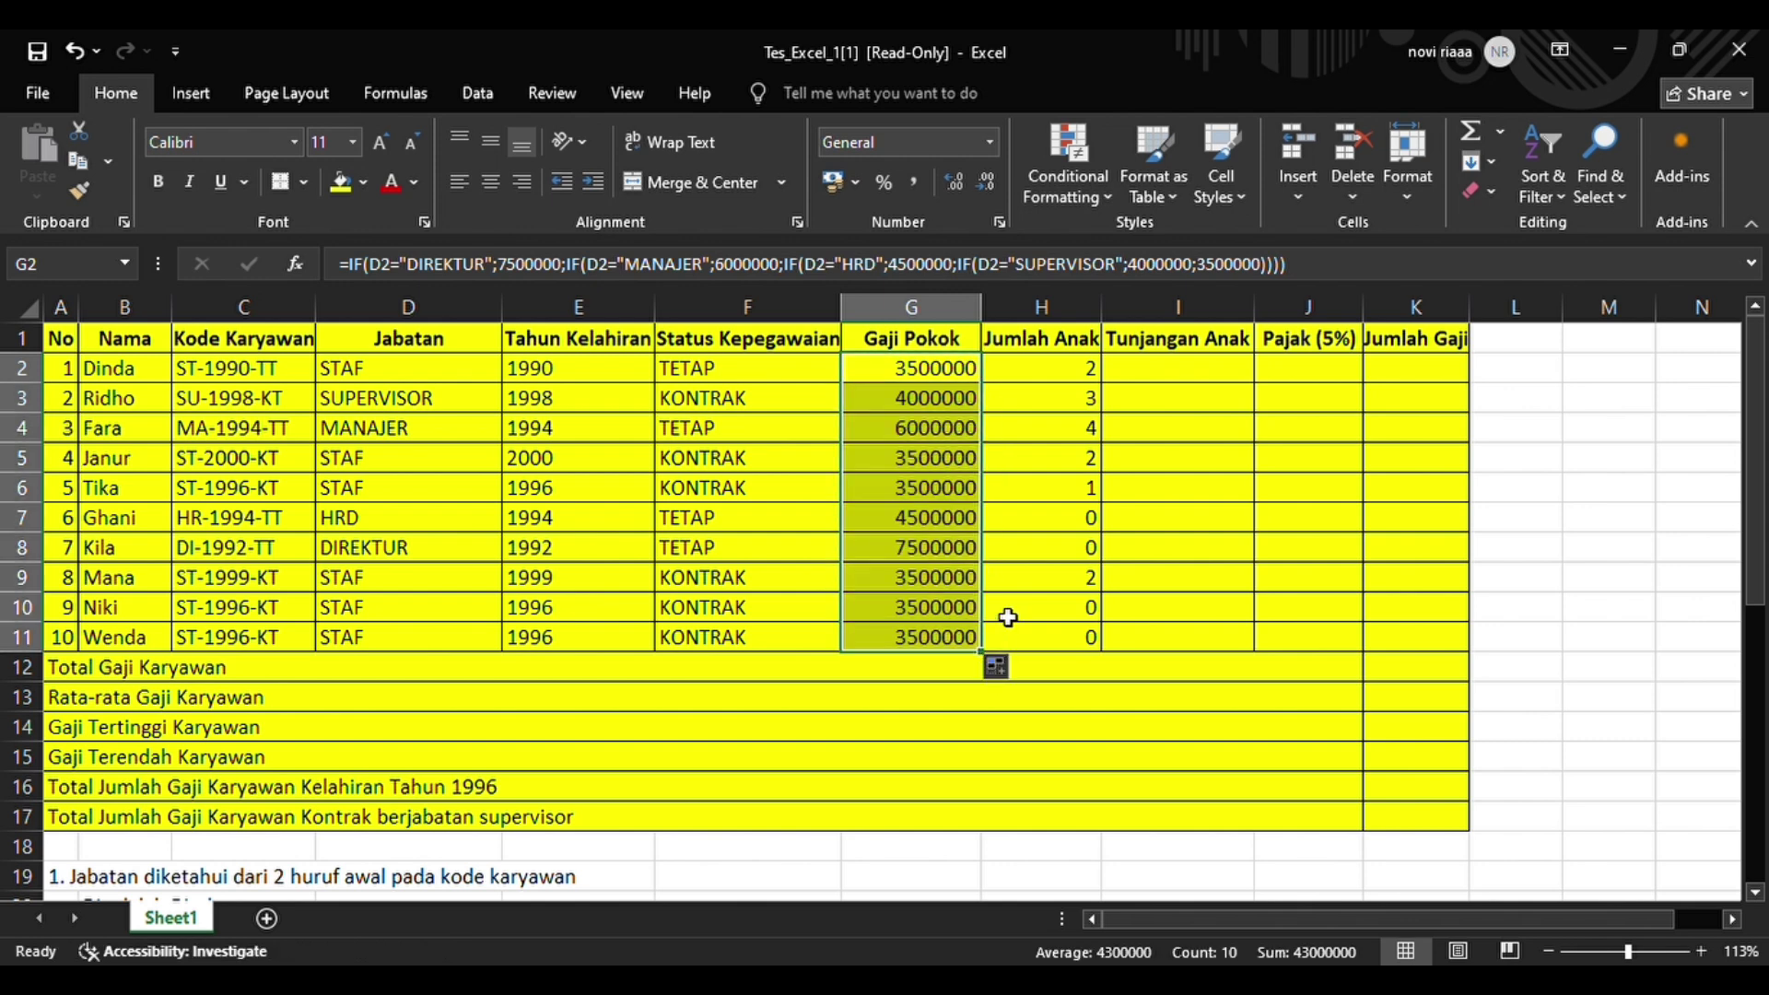
click(1034, 544)
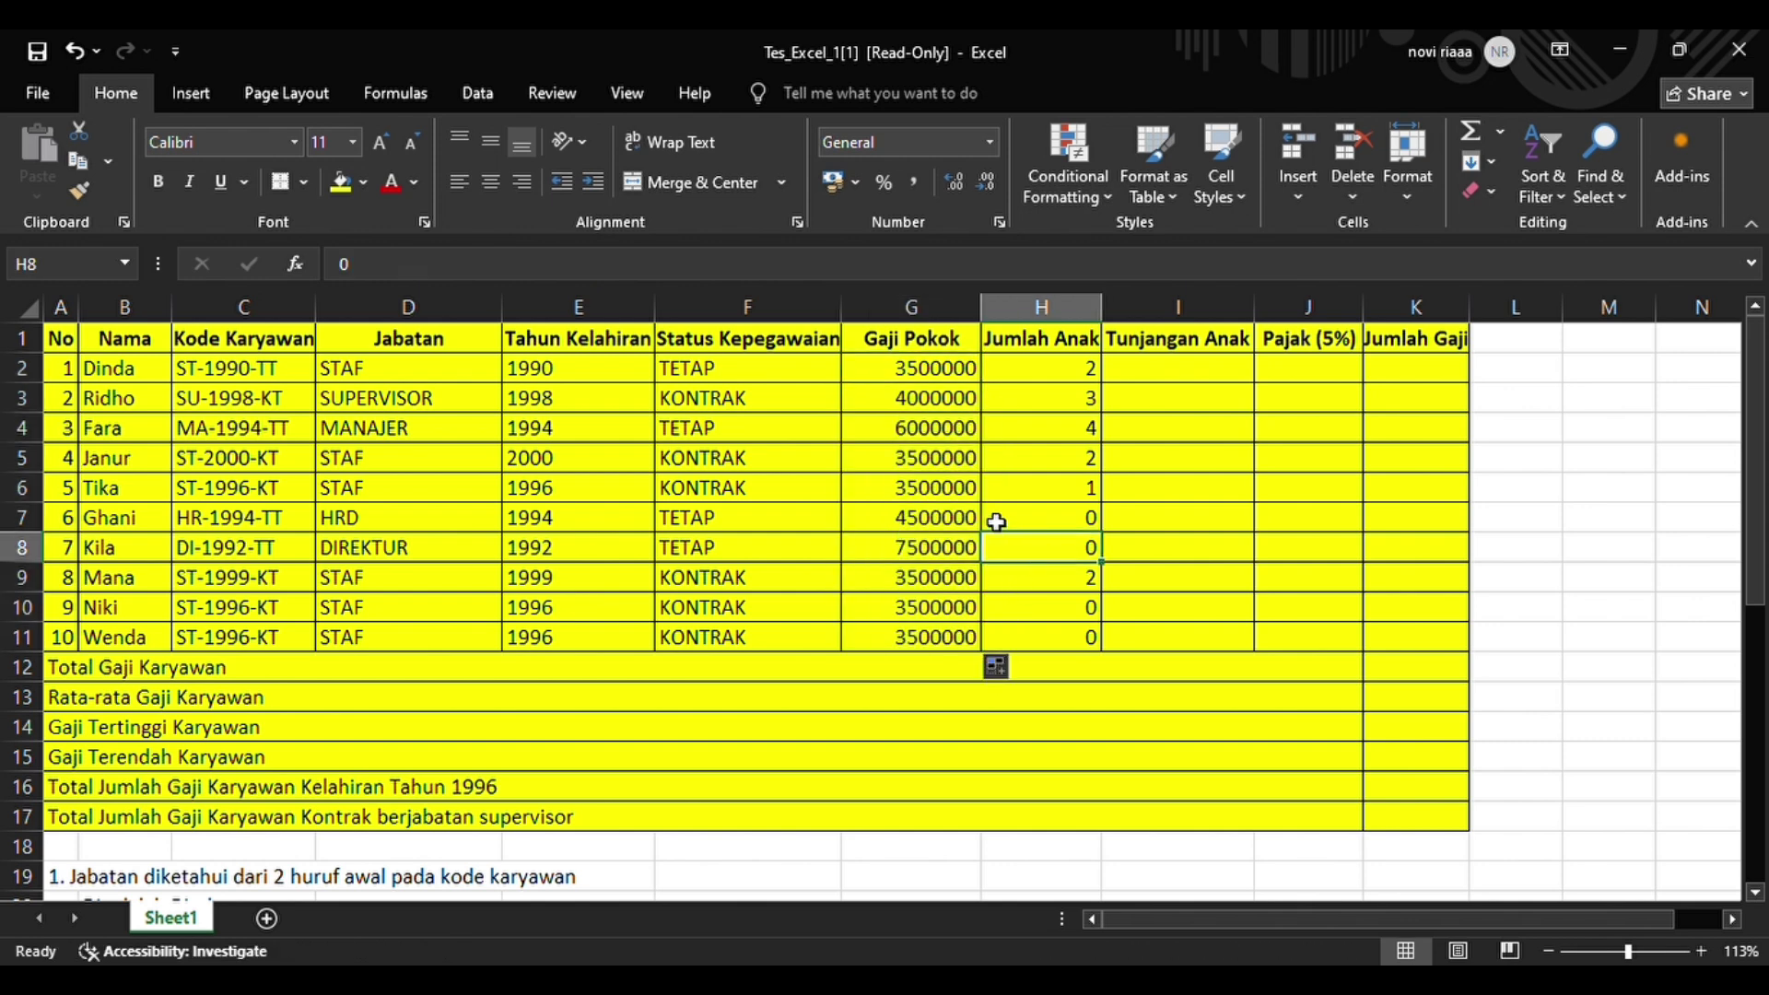
- Read rule 5 below the table for how the Tunjangan Anak column is calculated
click(1152, 376)
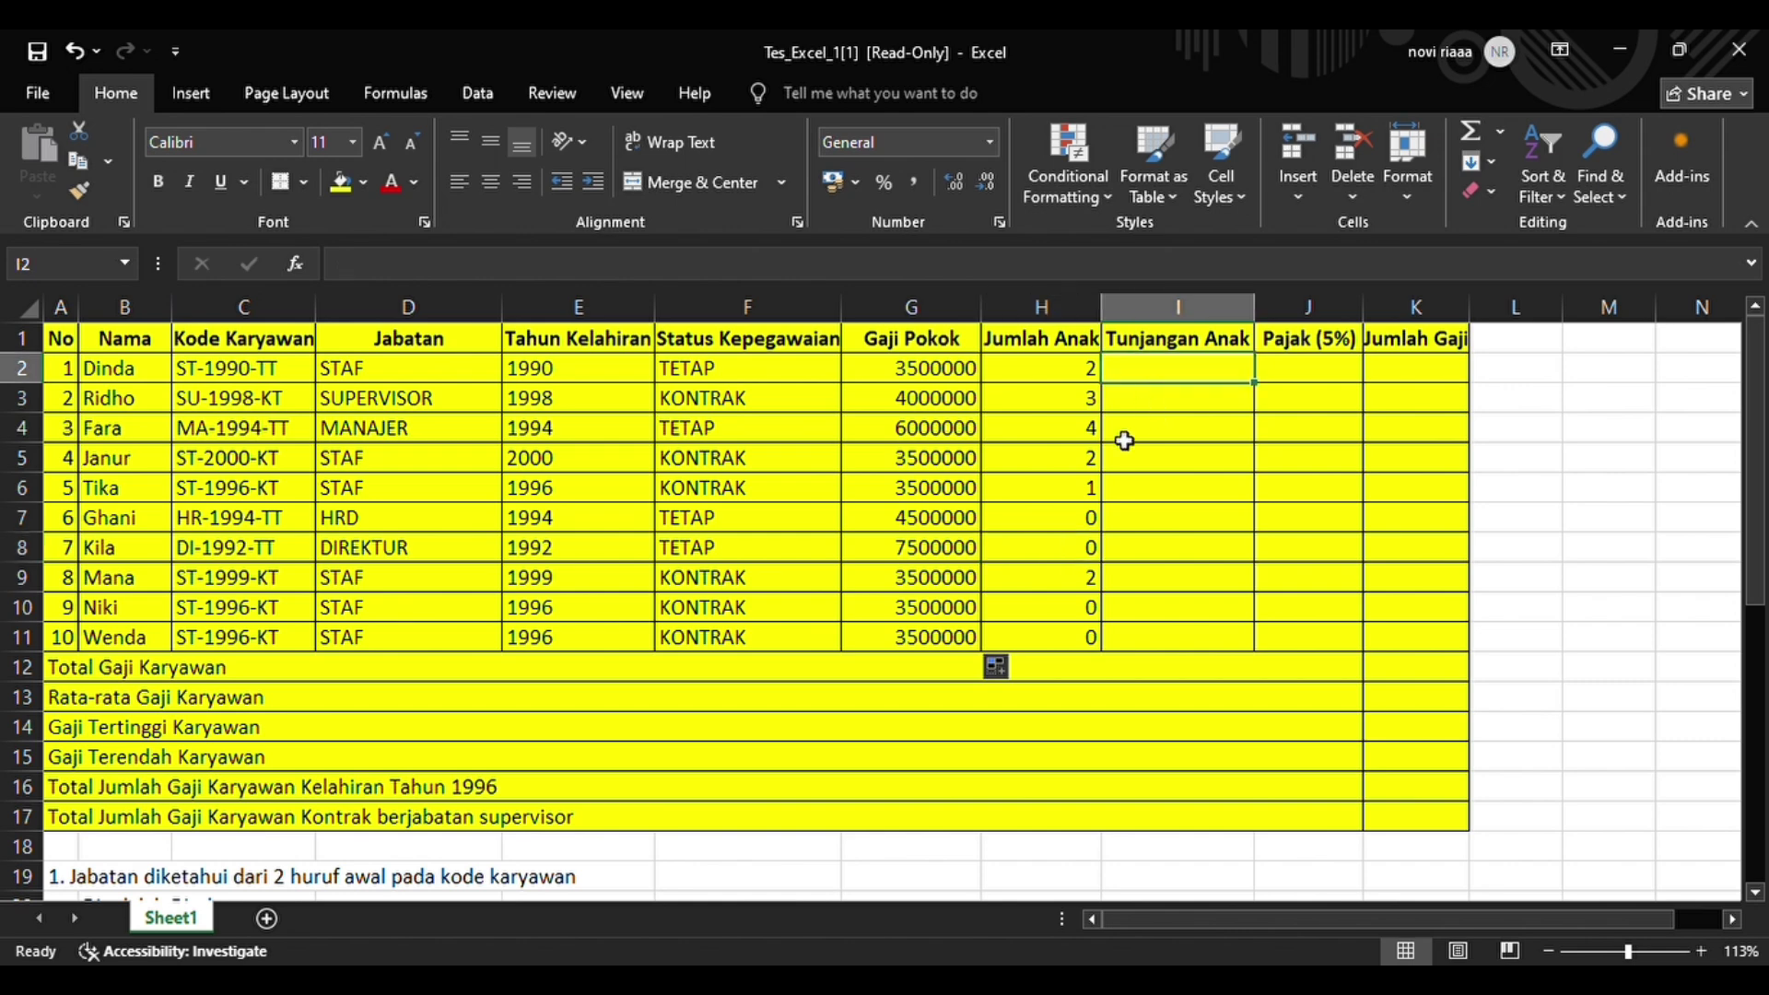
scroll(1127, 449, down, 2)
scroll(1127, 448, down, 7)
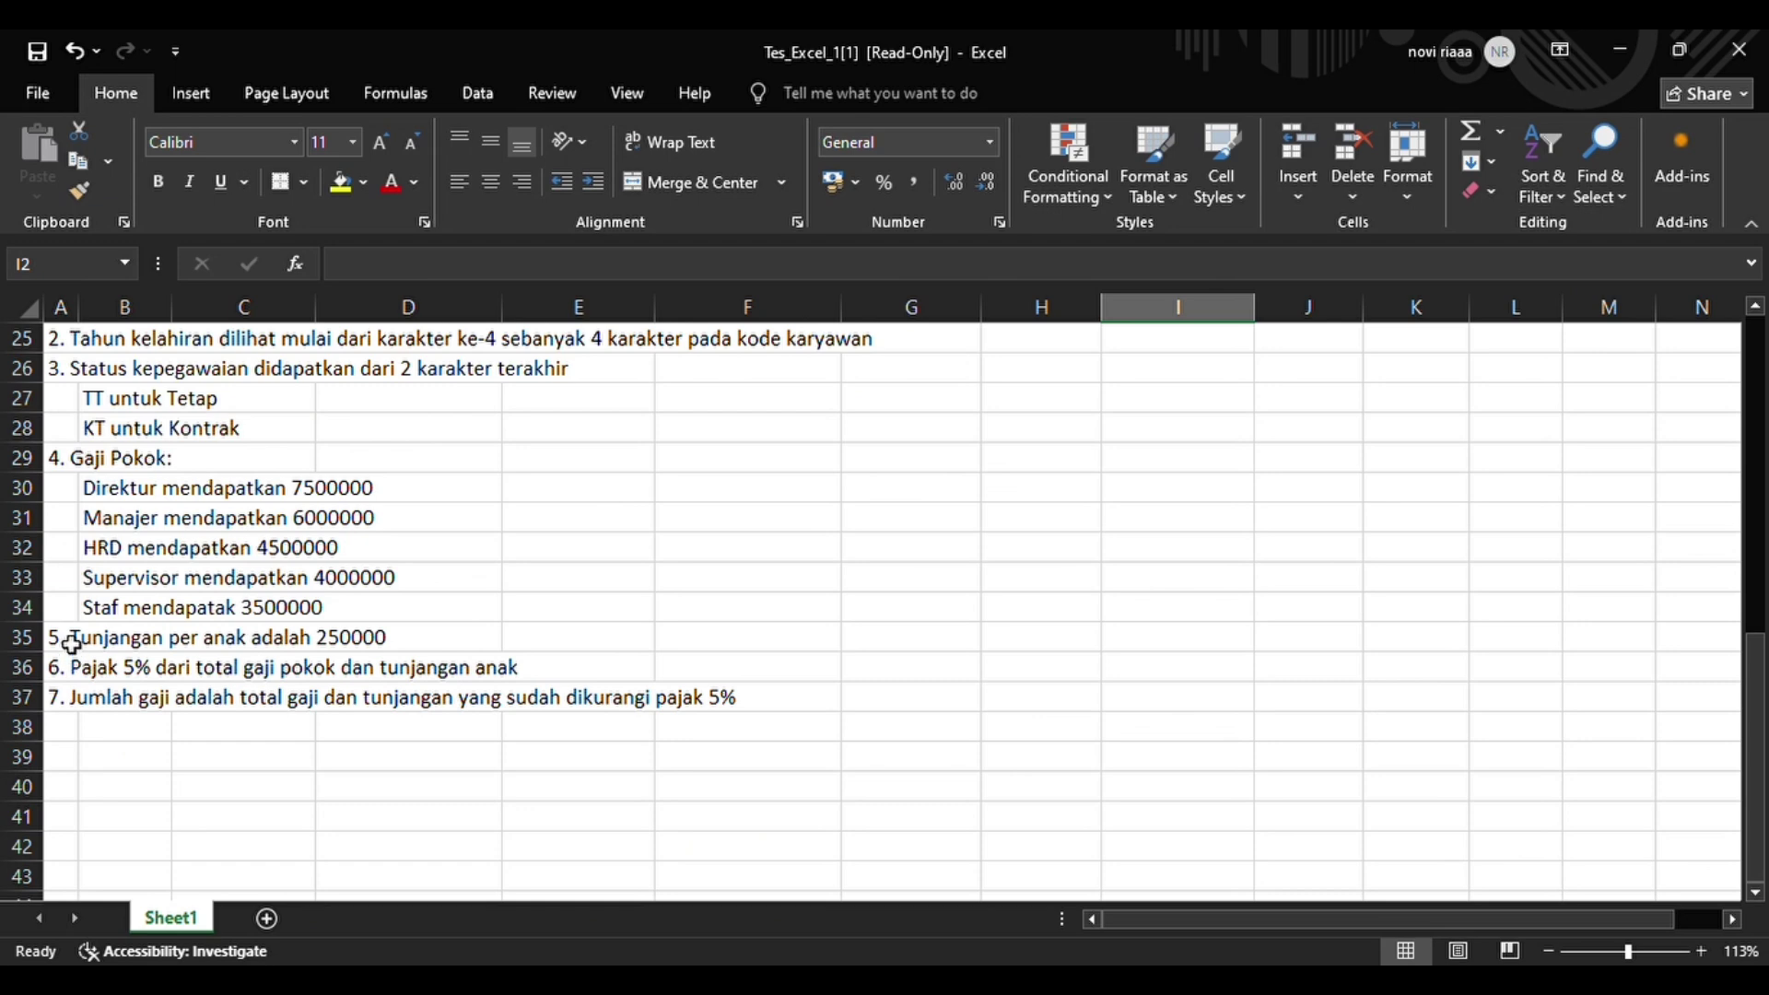
drag(71, 643, 424, 648)
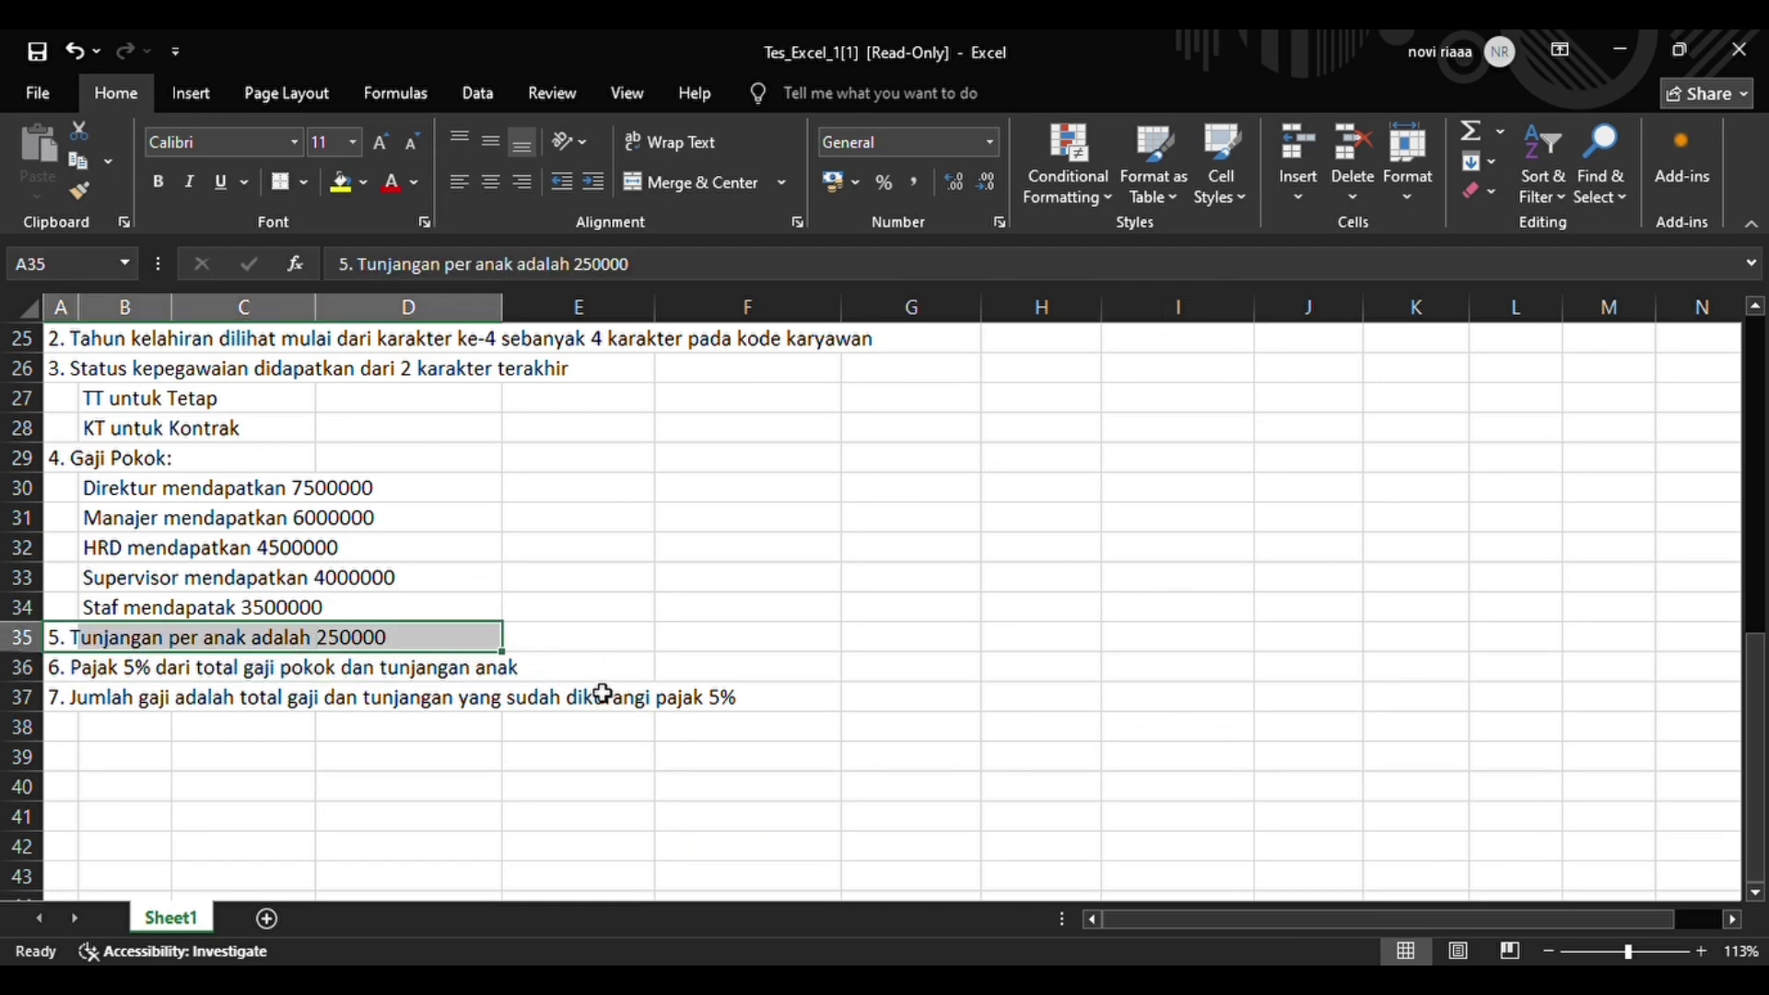
click(595, 649)
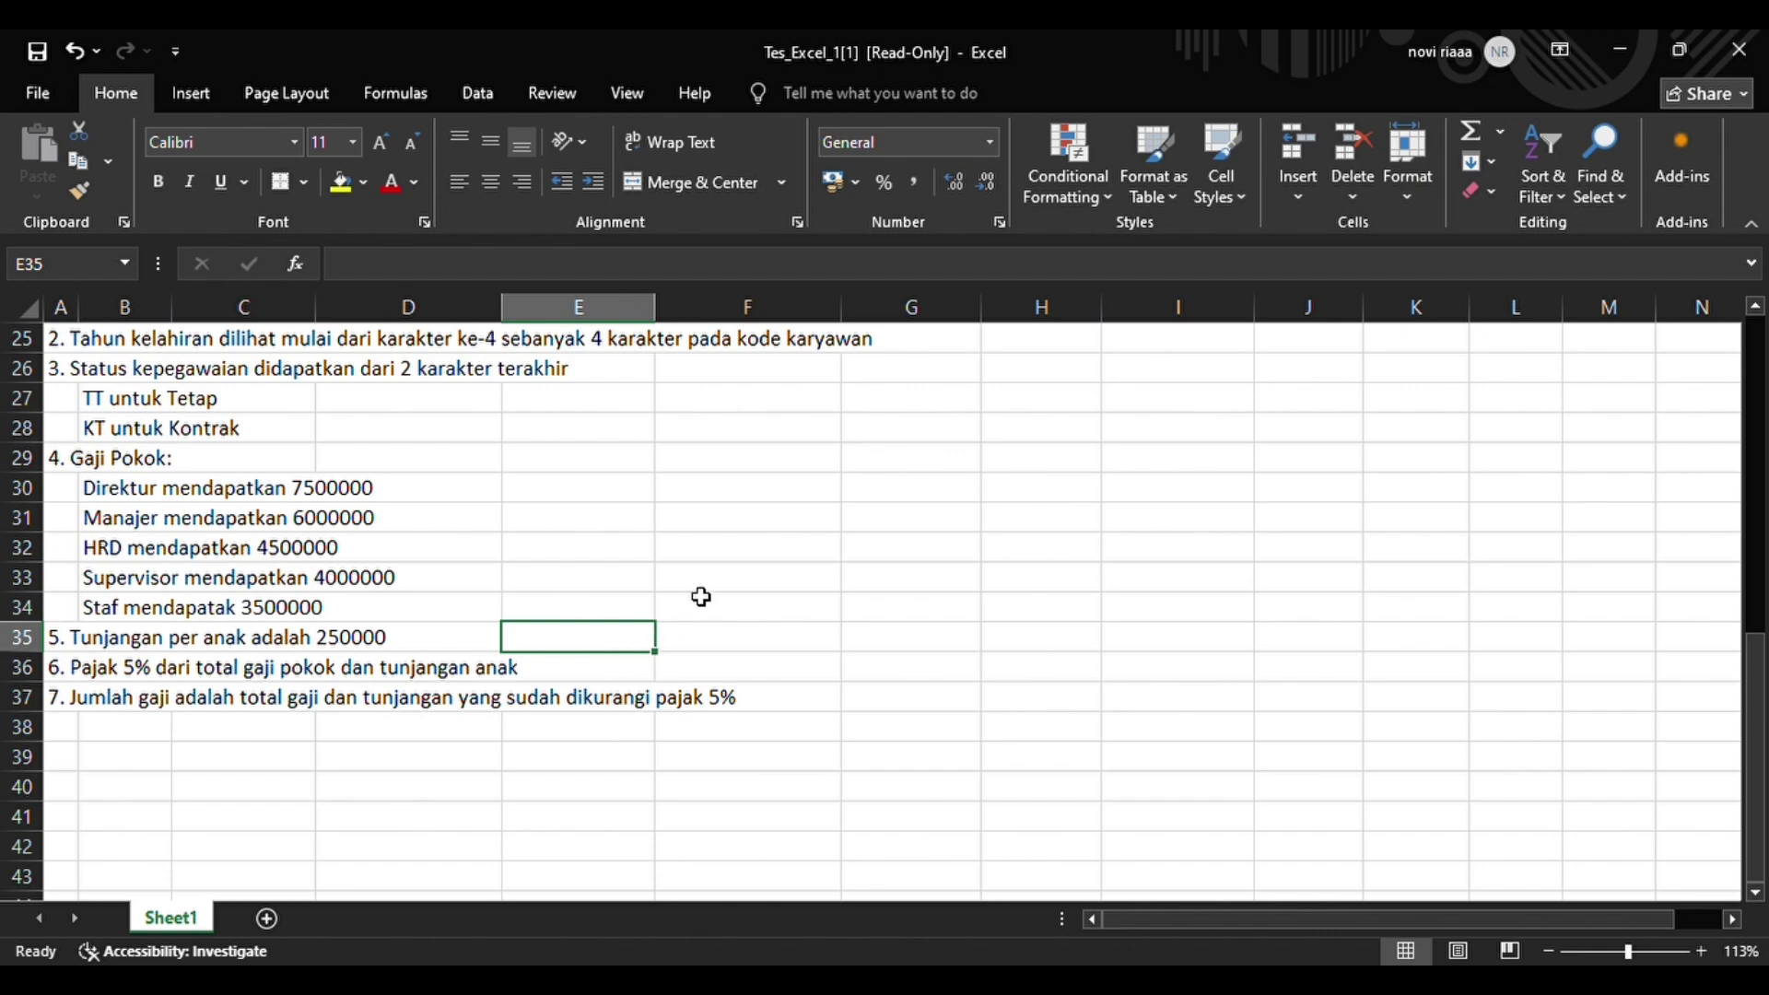
scroll(701, 598, up, 4)
scroll(709, 589, up, 4)
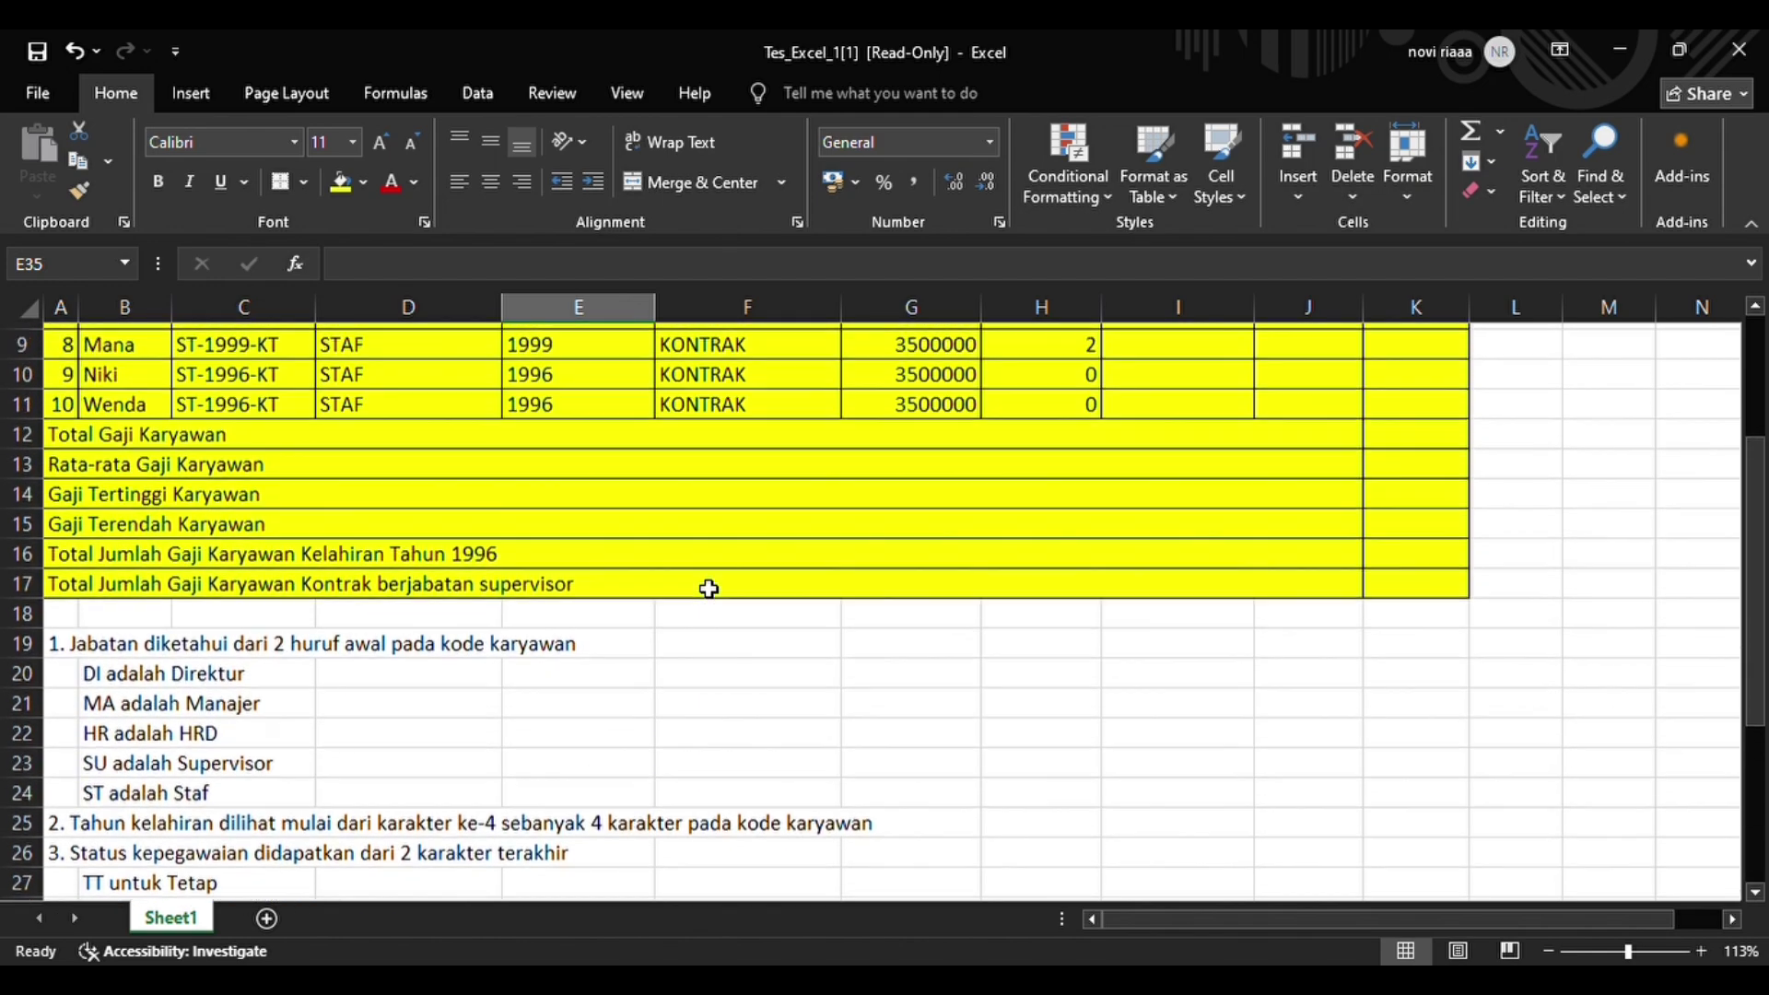
- Enter =H2*250000 in I2 and fill it down the Tunjangan Anak column to I11
click(1163, 380)
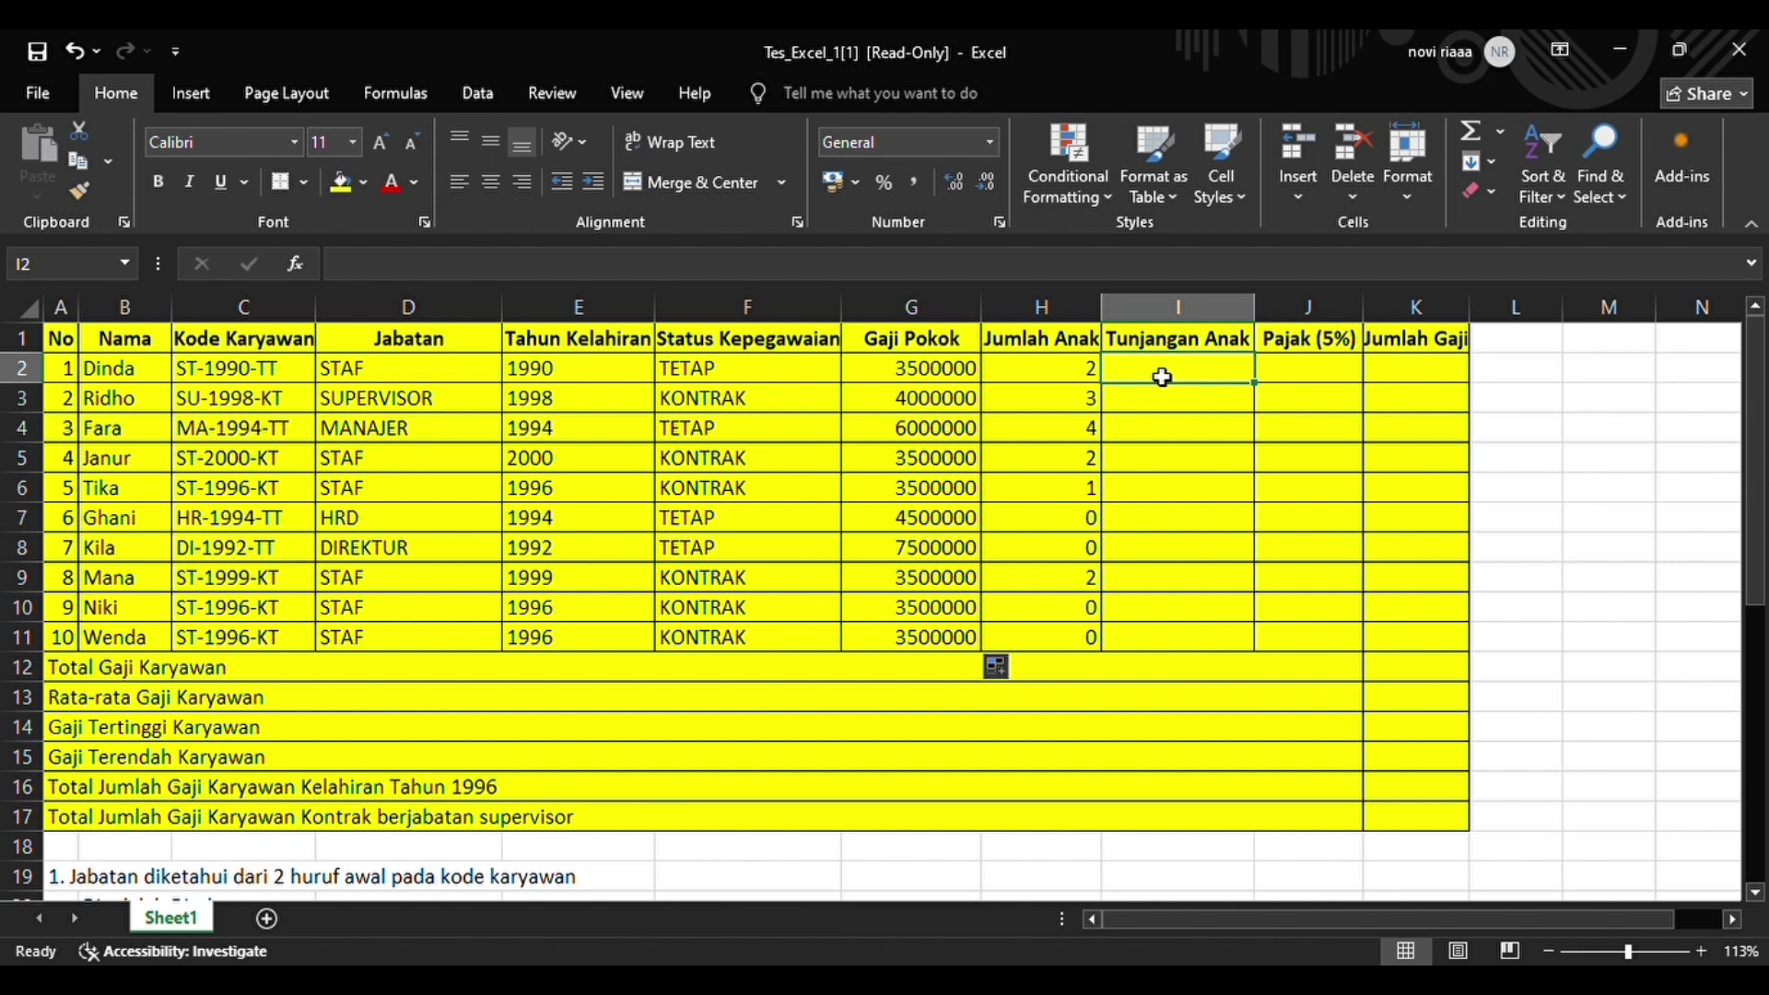
text(=)
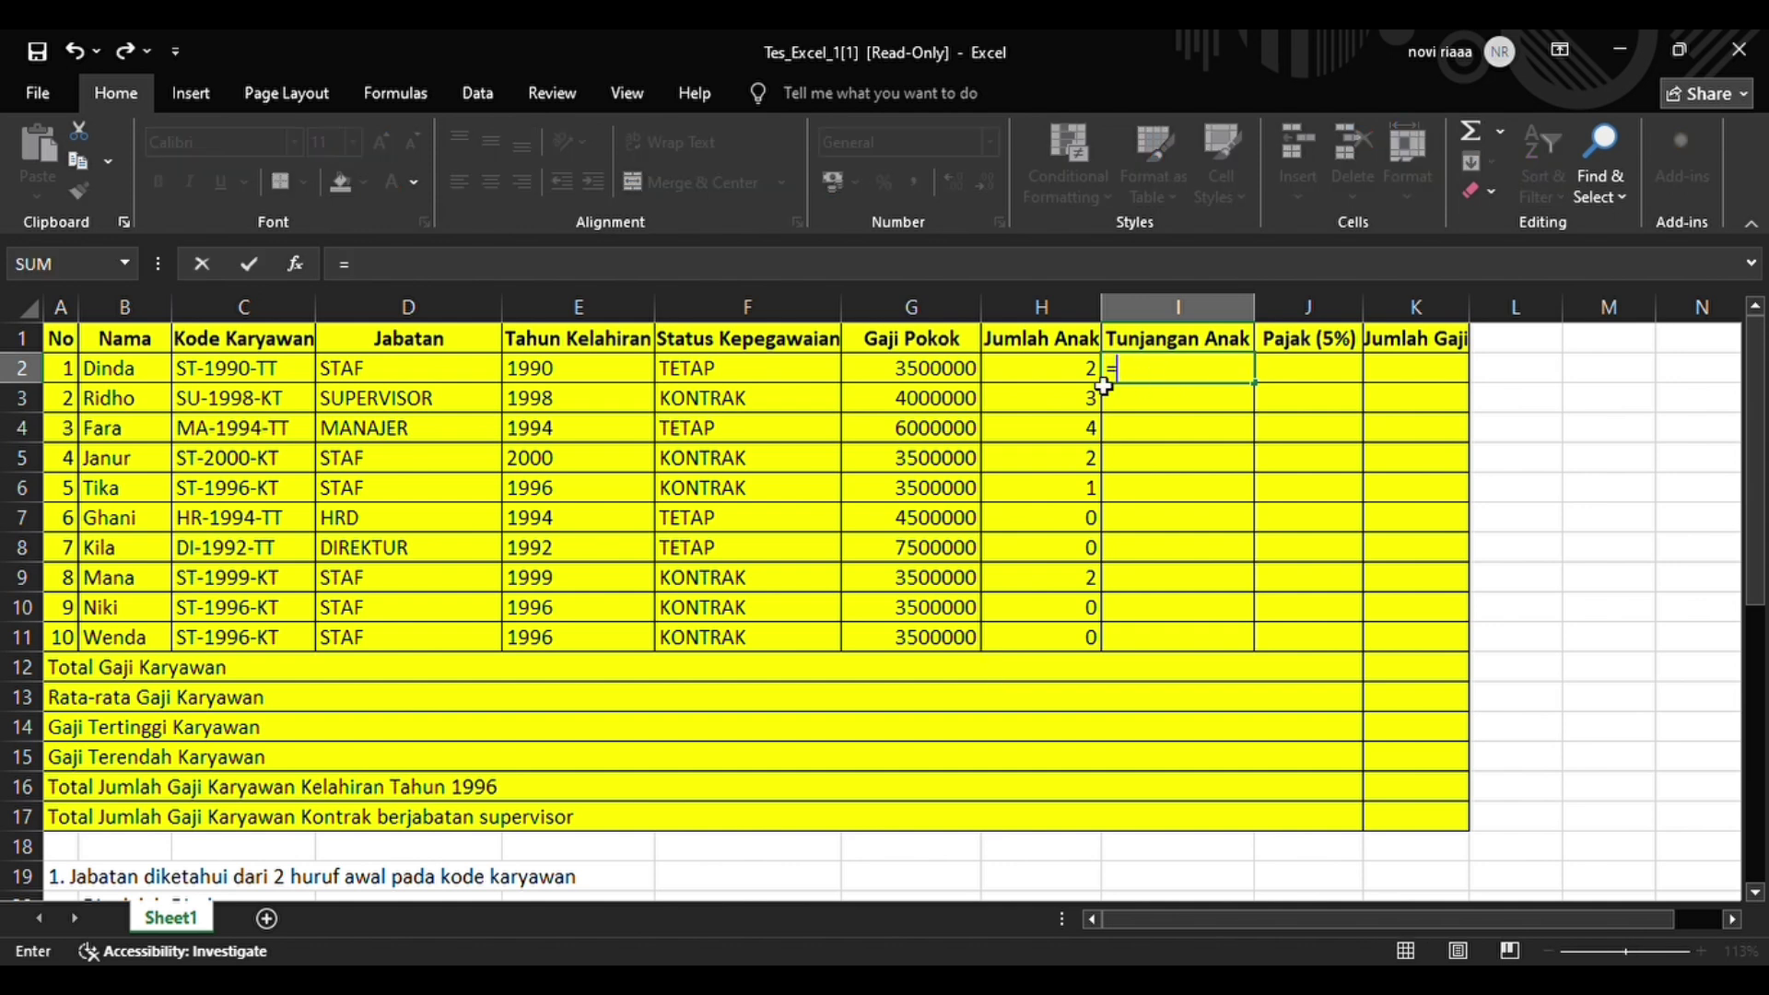
click(1057, 368)
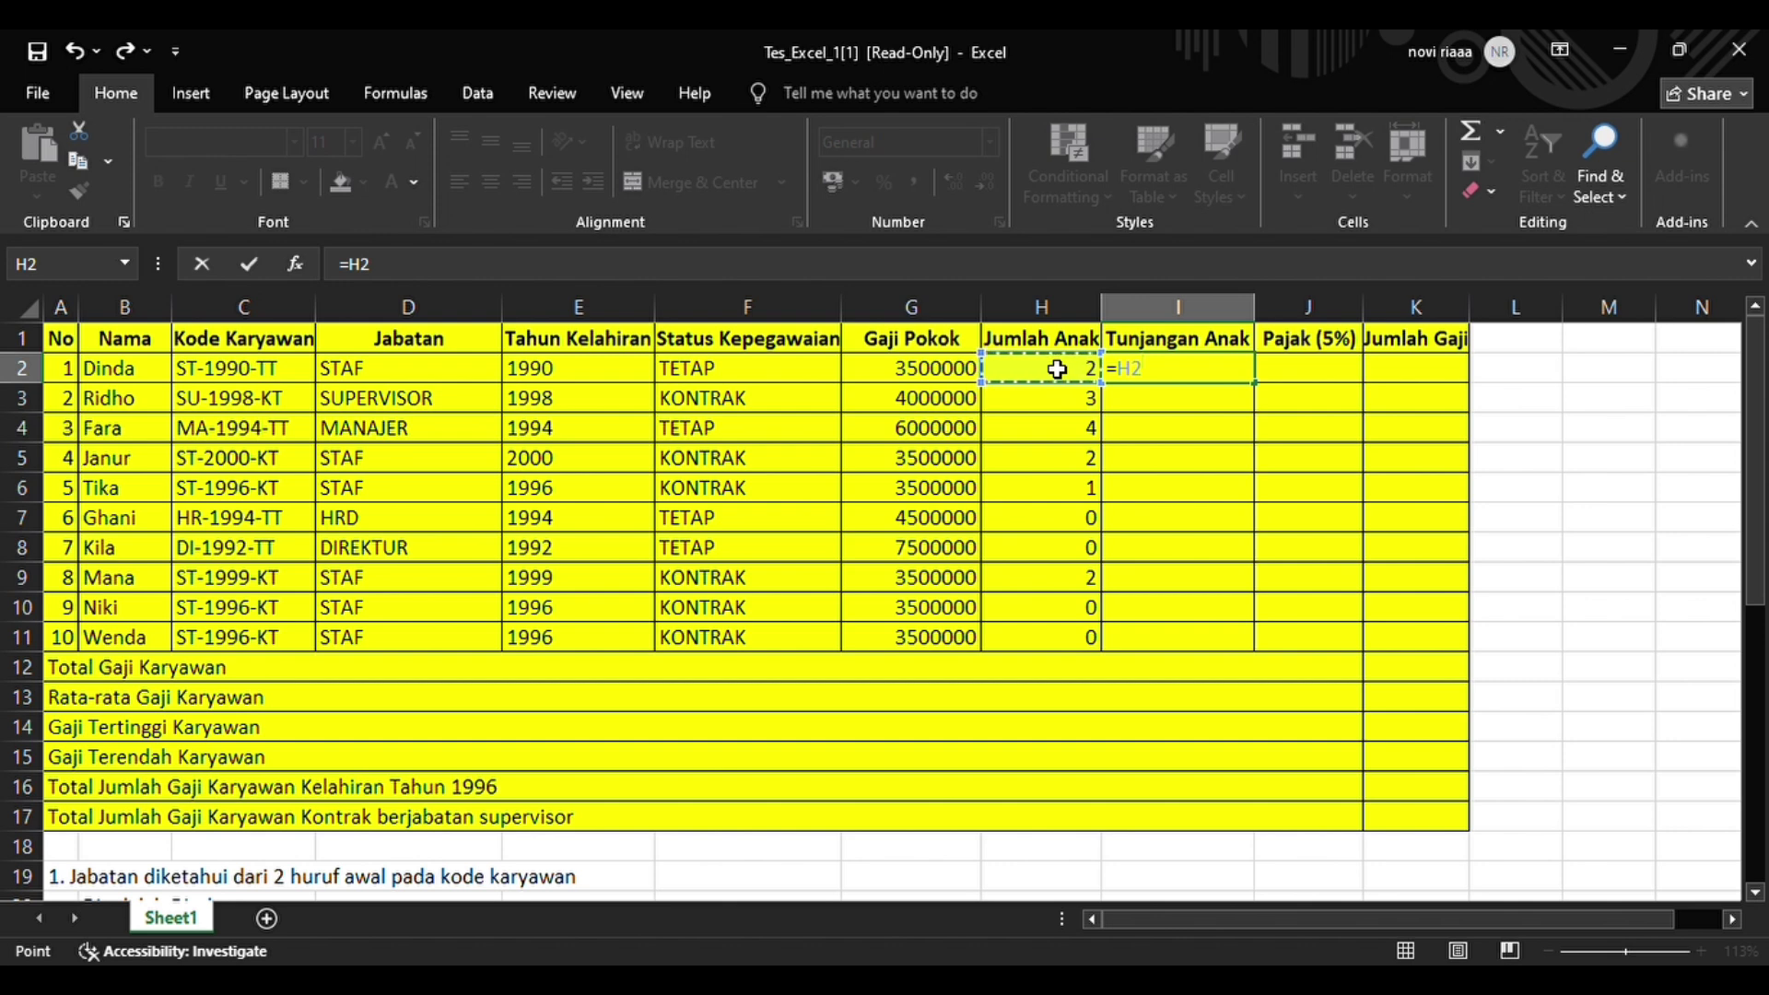
text(*250)
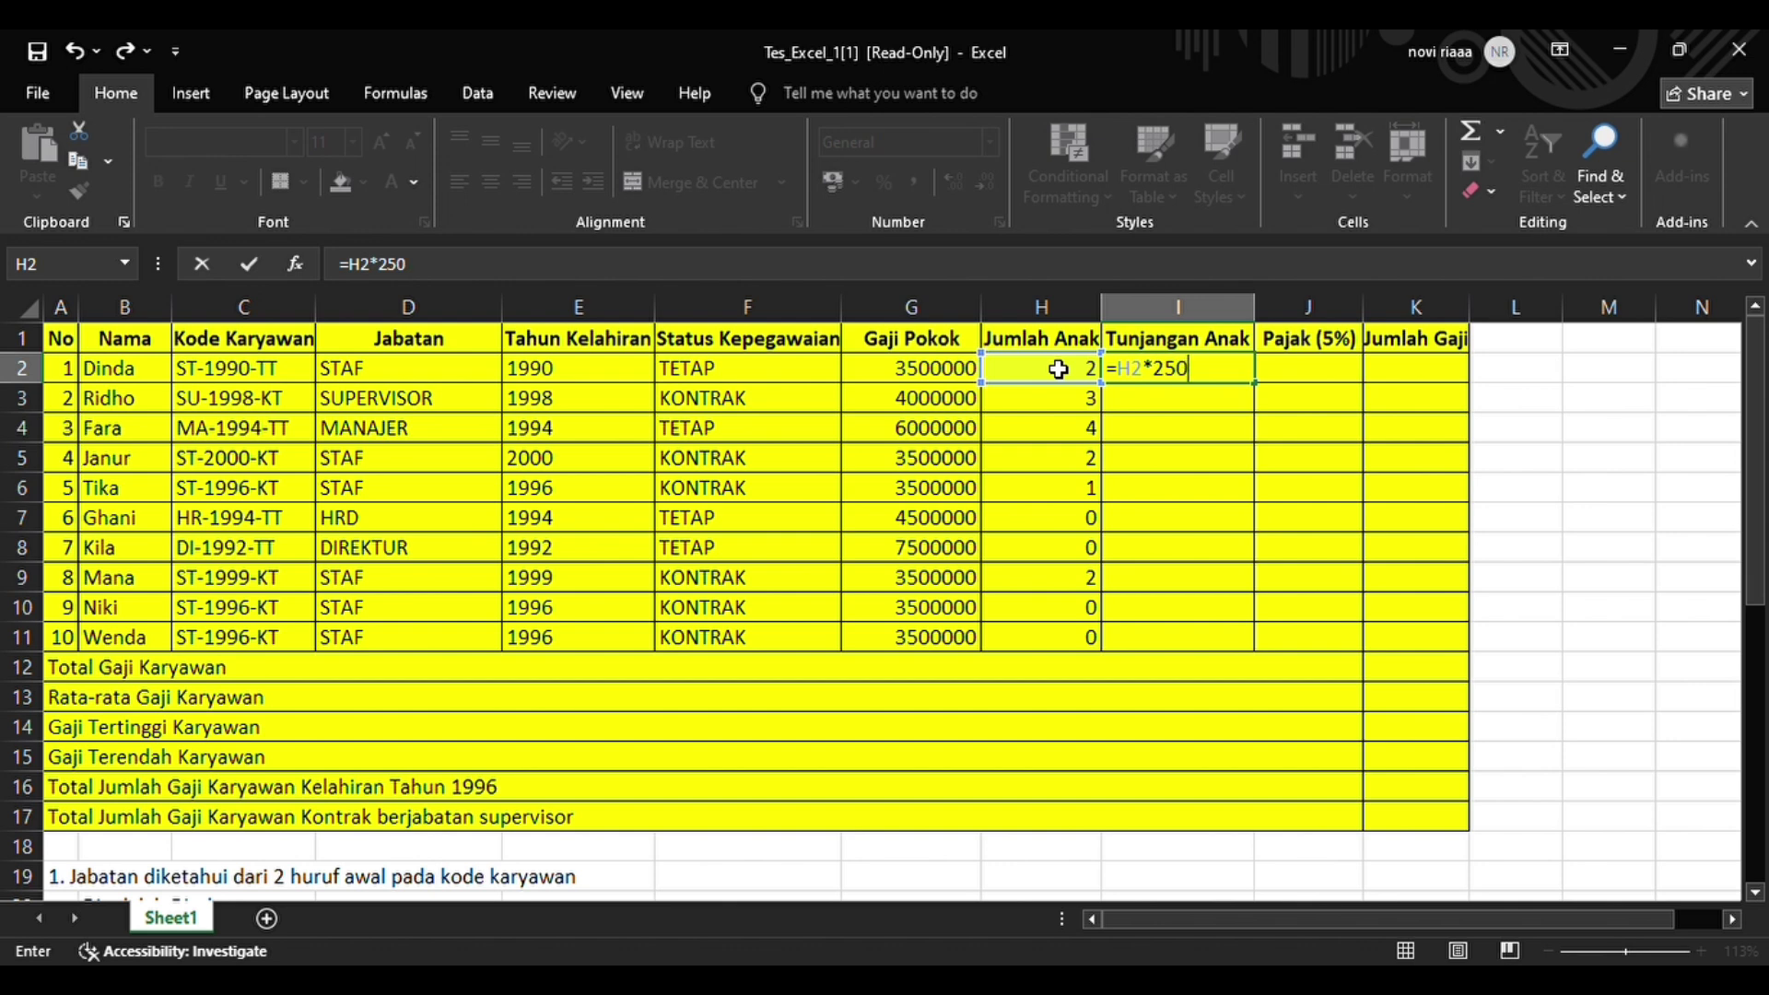
text(000)
key(Return)
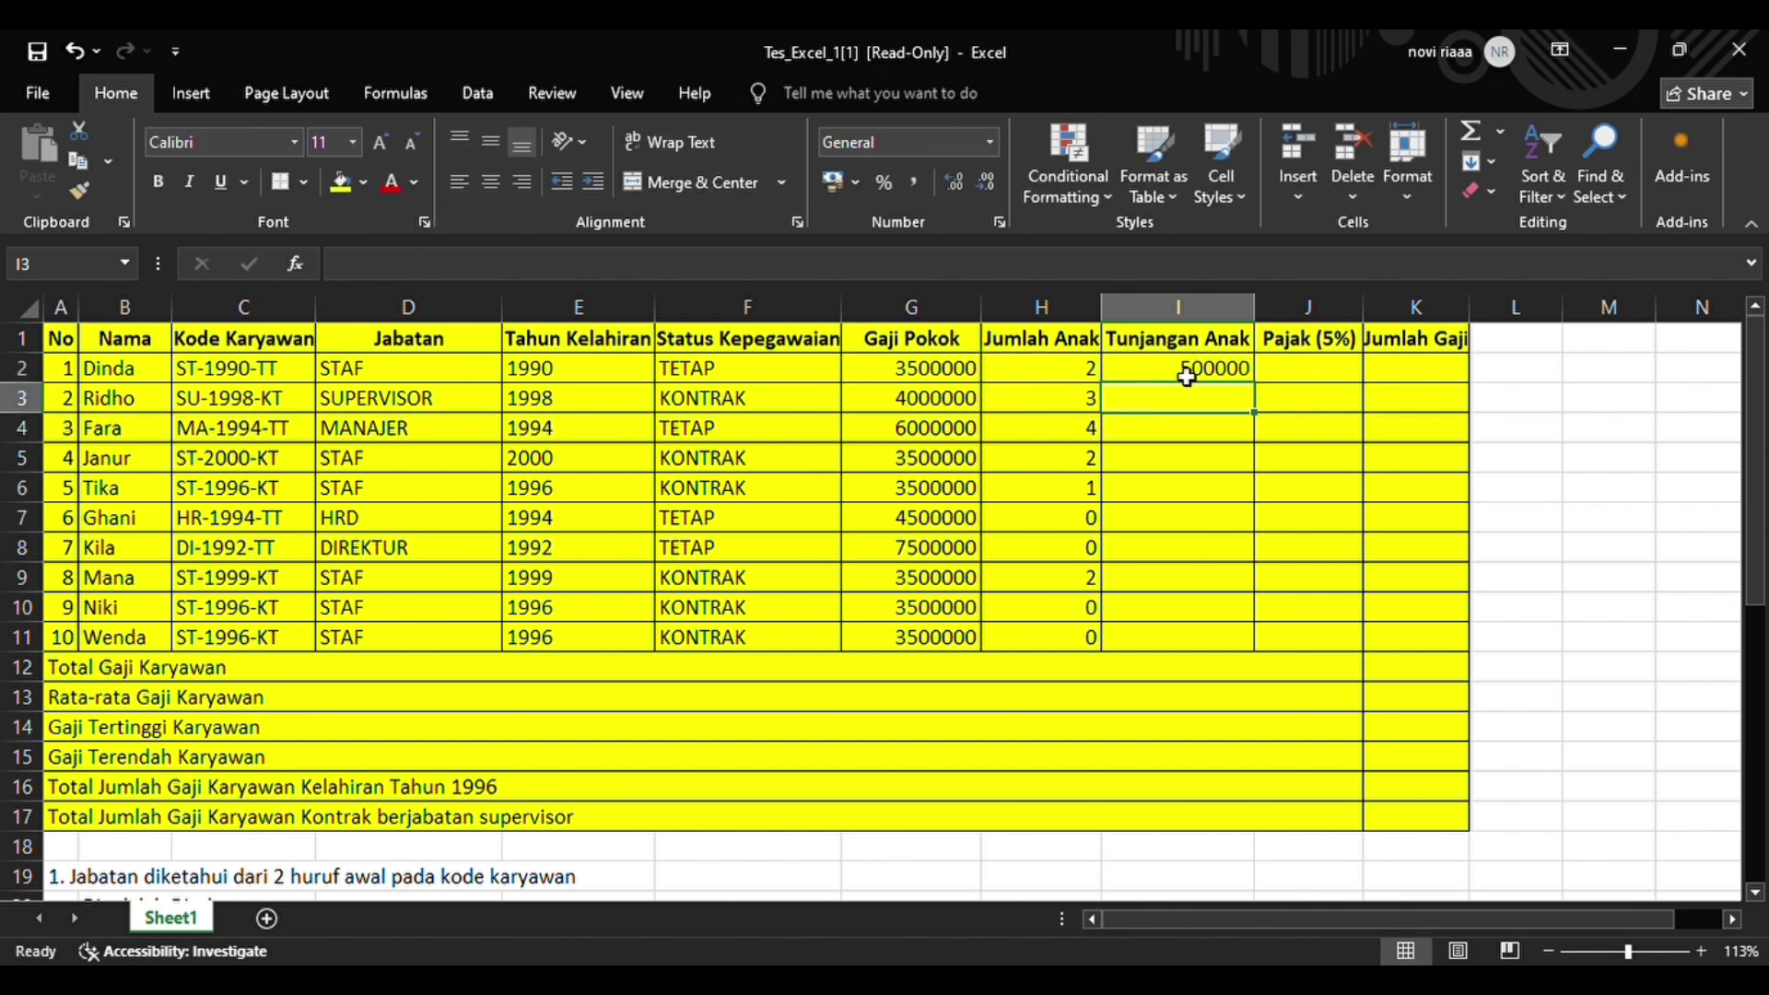
click(1239, 368)
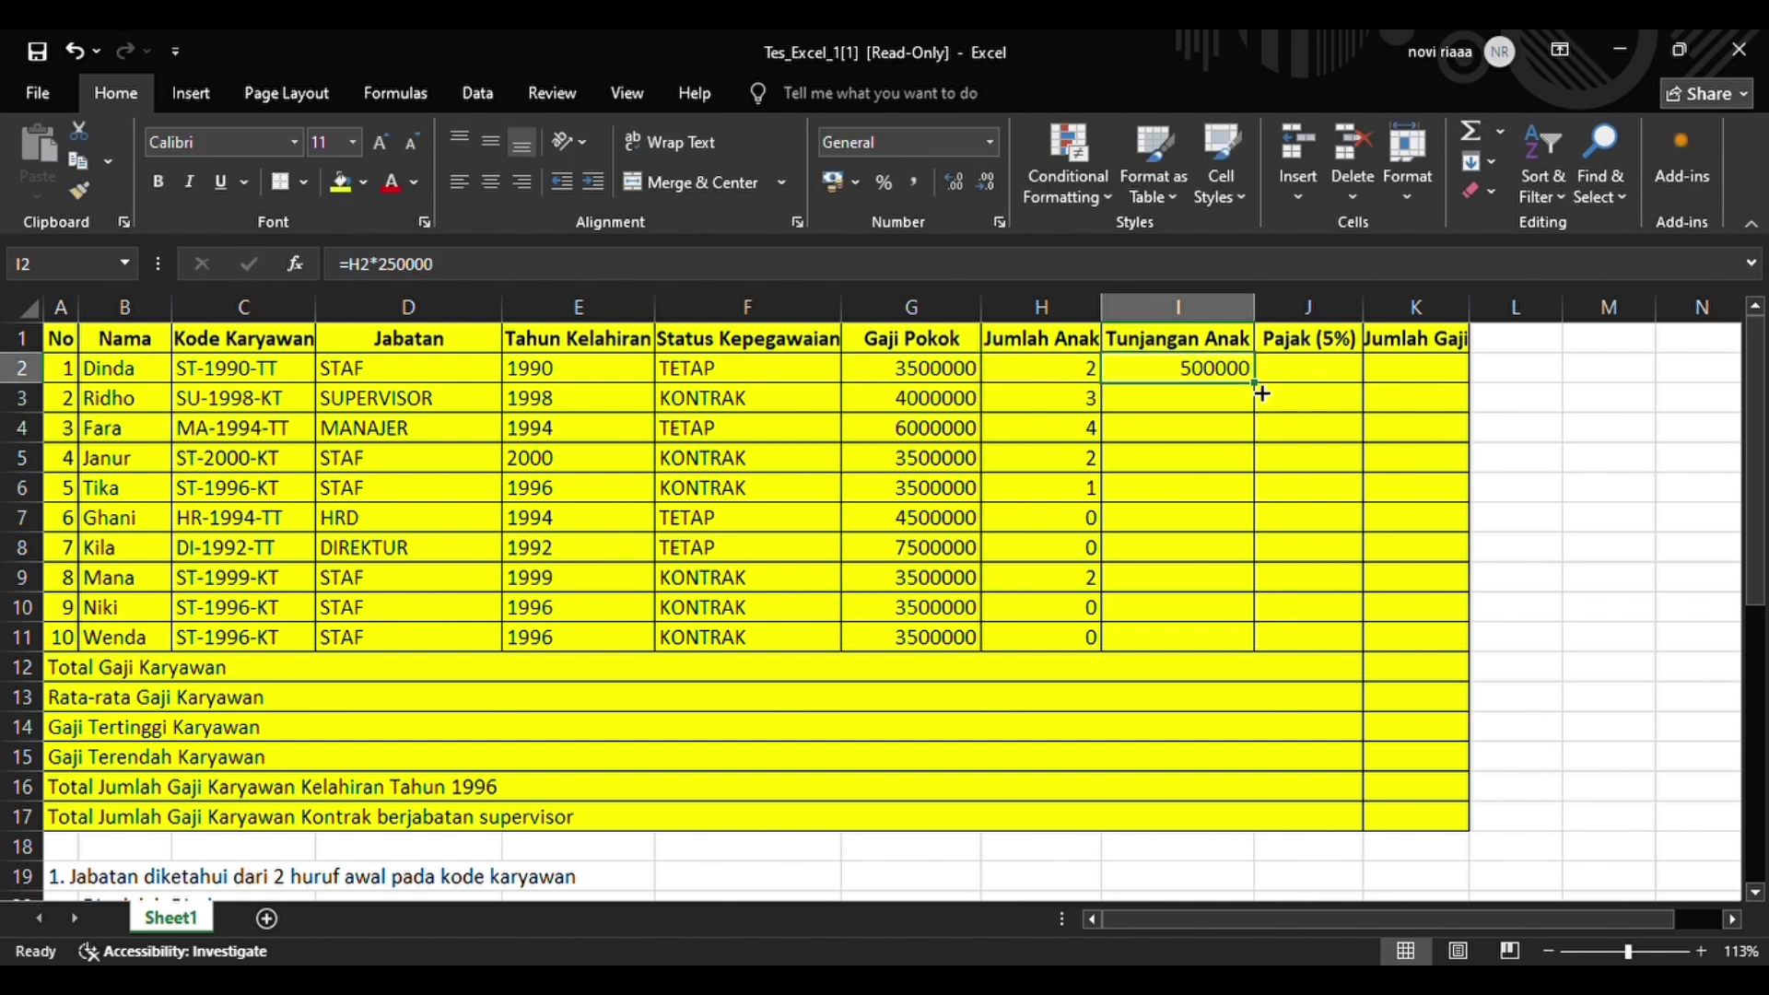
drag(1262, 394, 1265, 660)
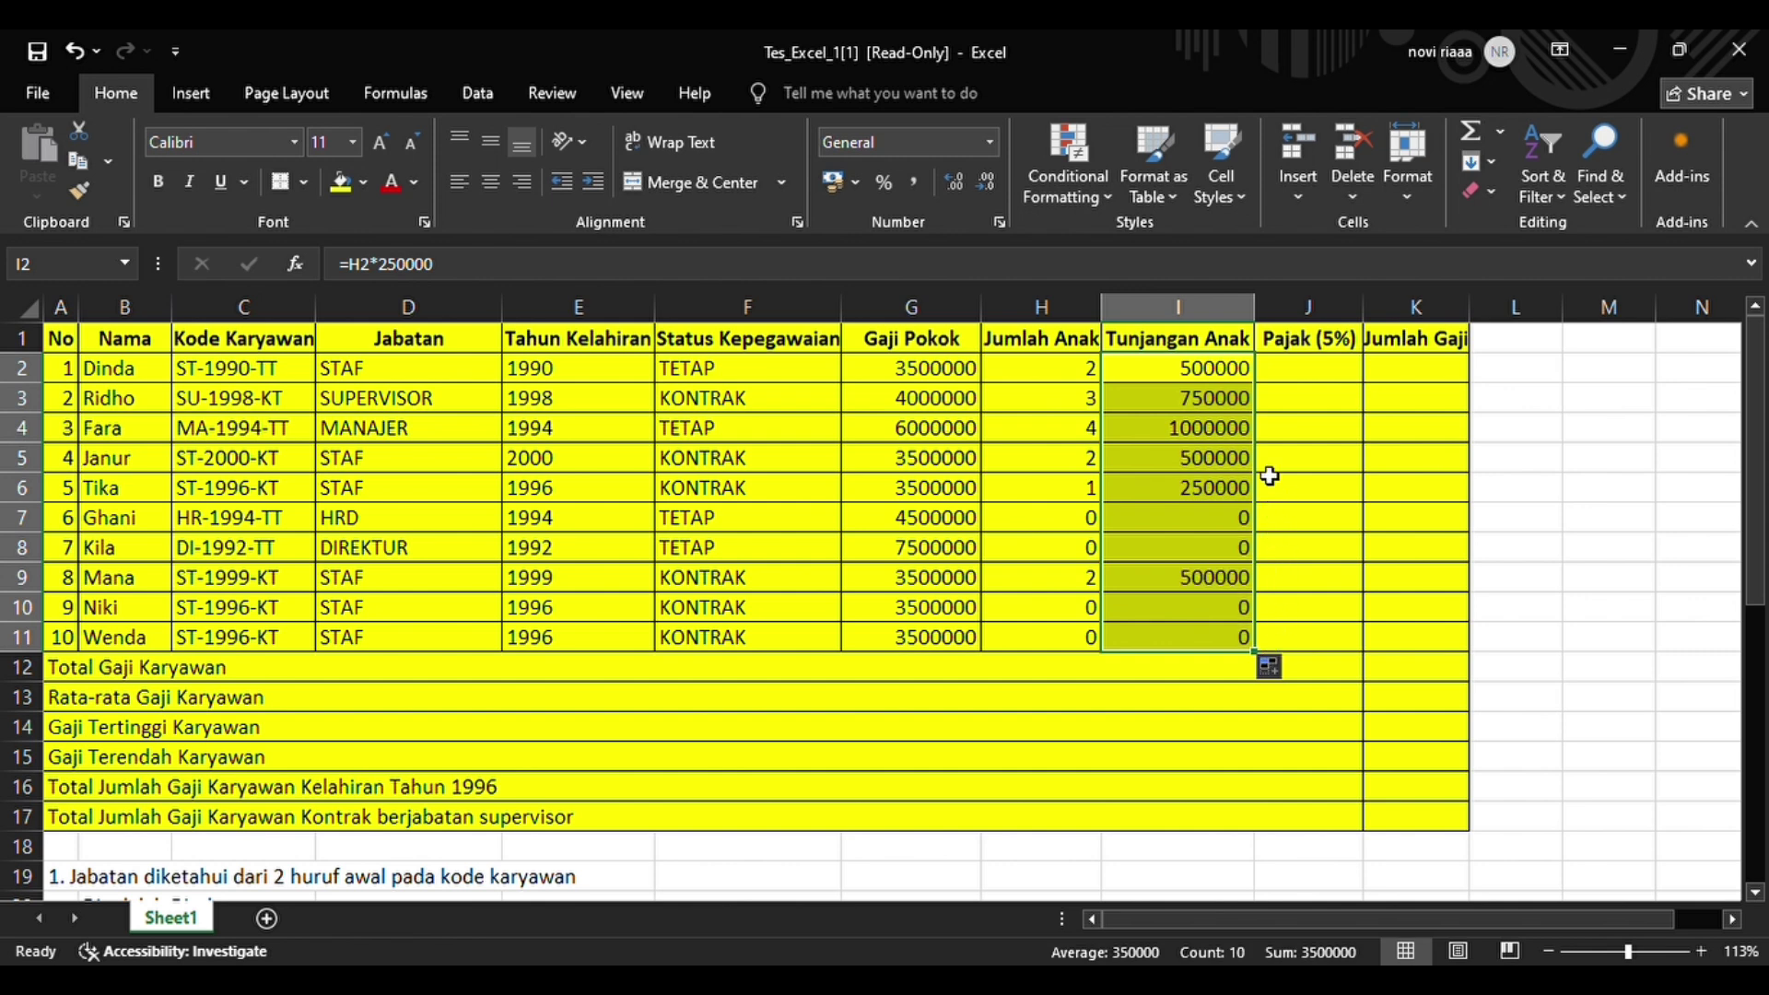
- Read rule 6 below the table for how the Pajak (5%) column is calculated
click(1281, 369)
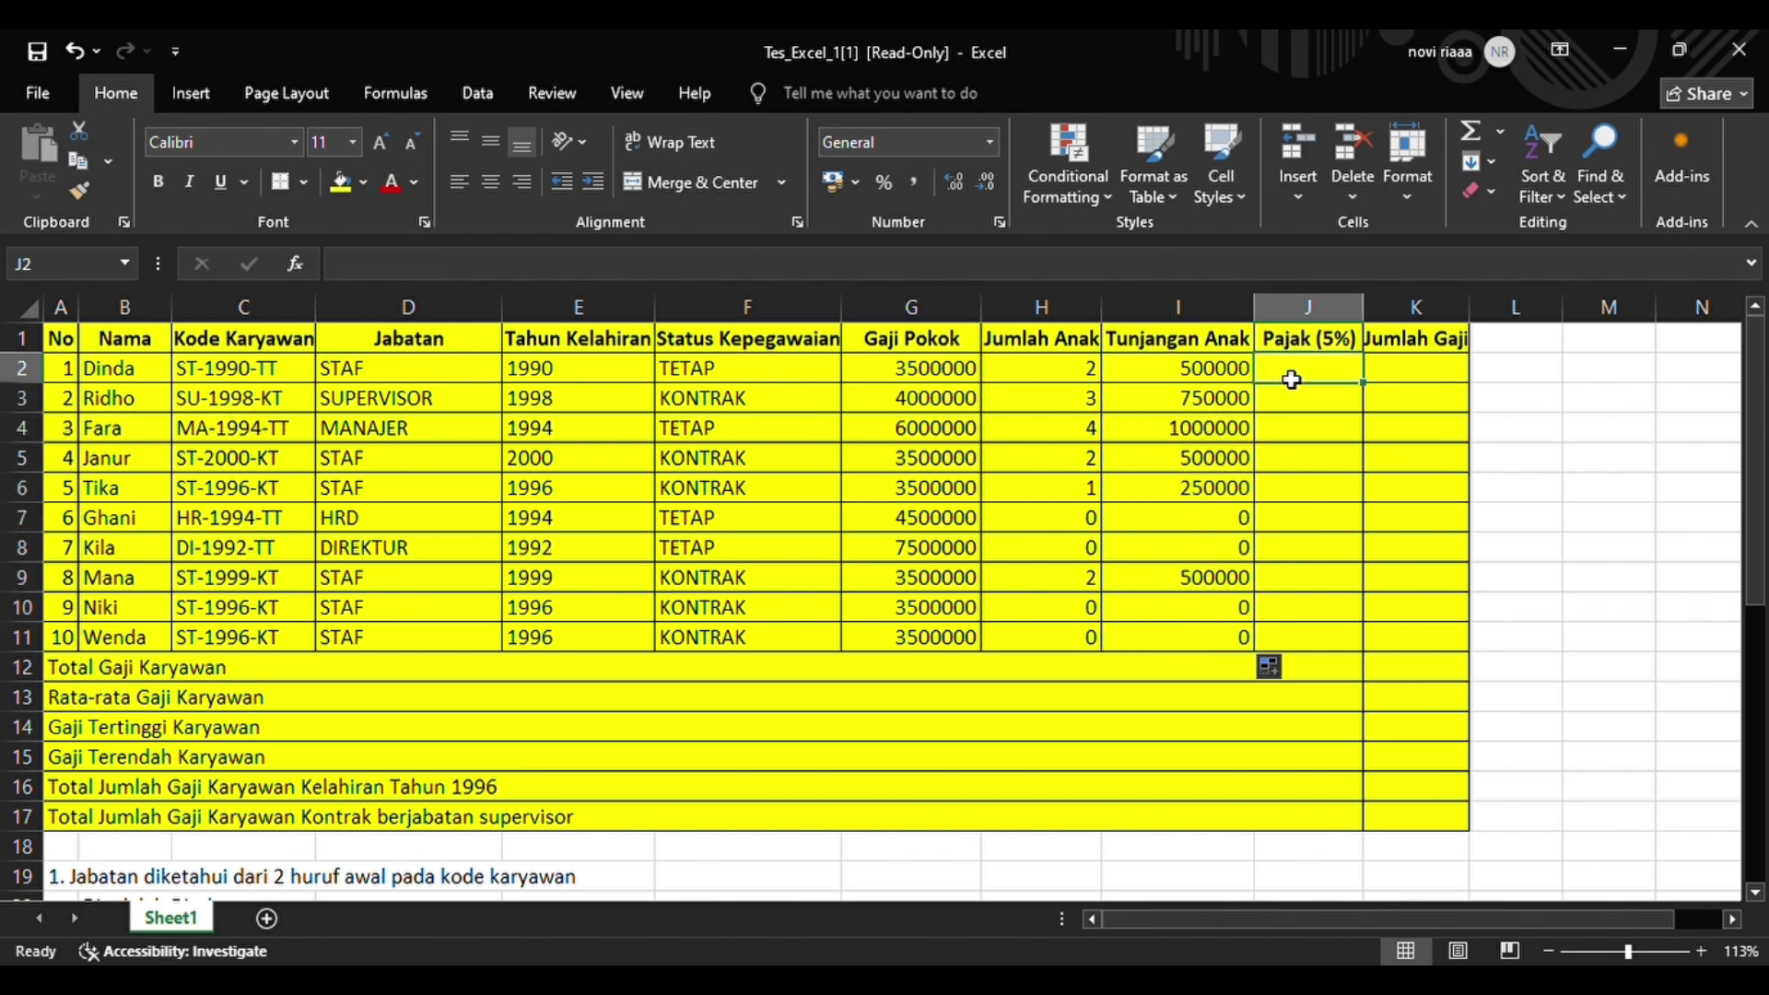
scroll(1135, 493, down, 4)
scroll(1135, 494, down, 3)
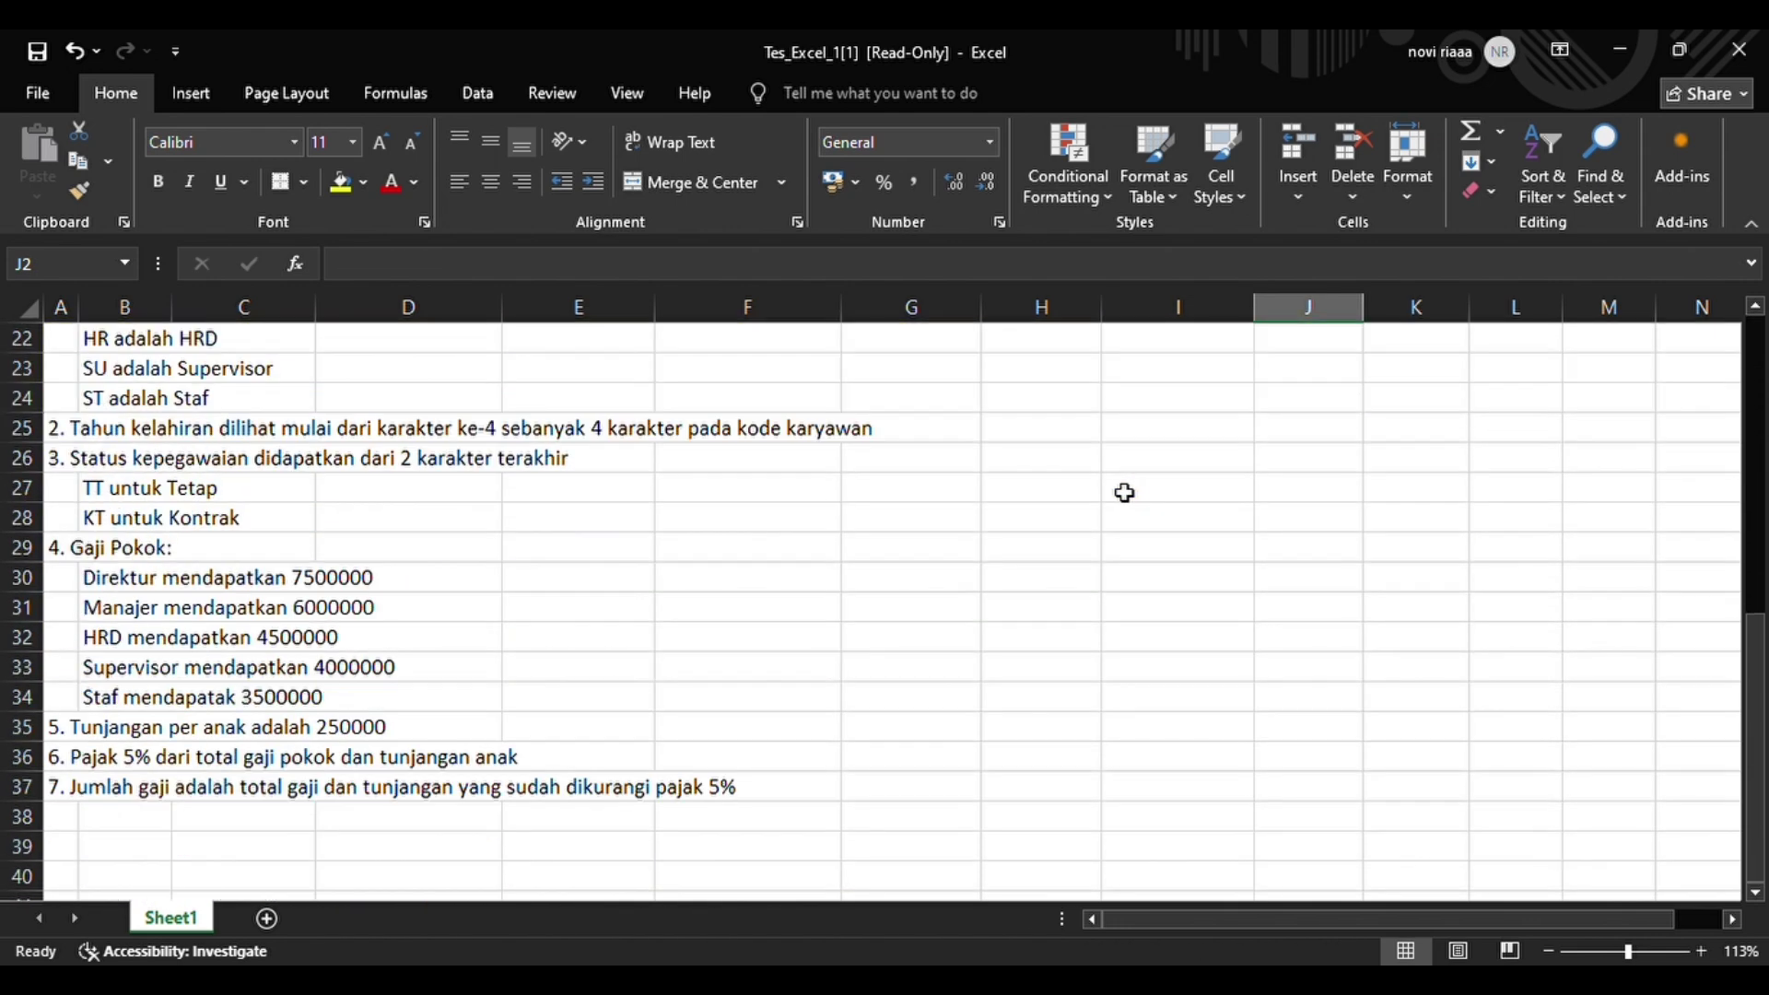
scroll(1124, 495, down, 1)
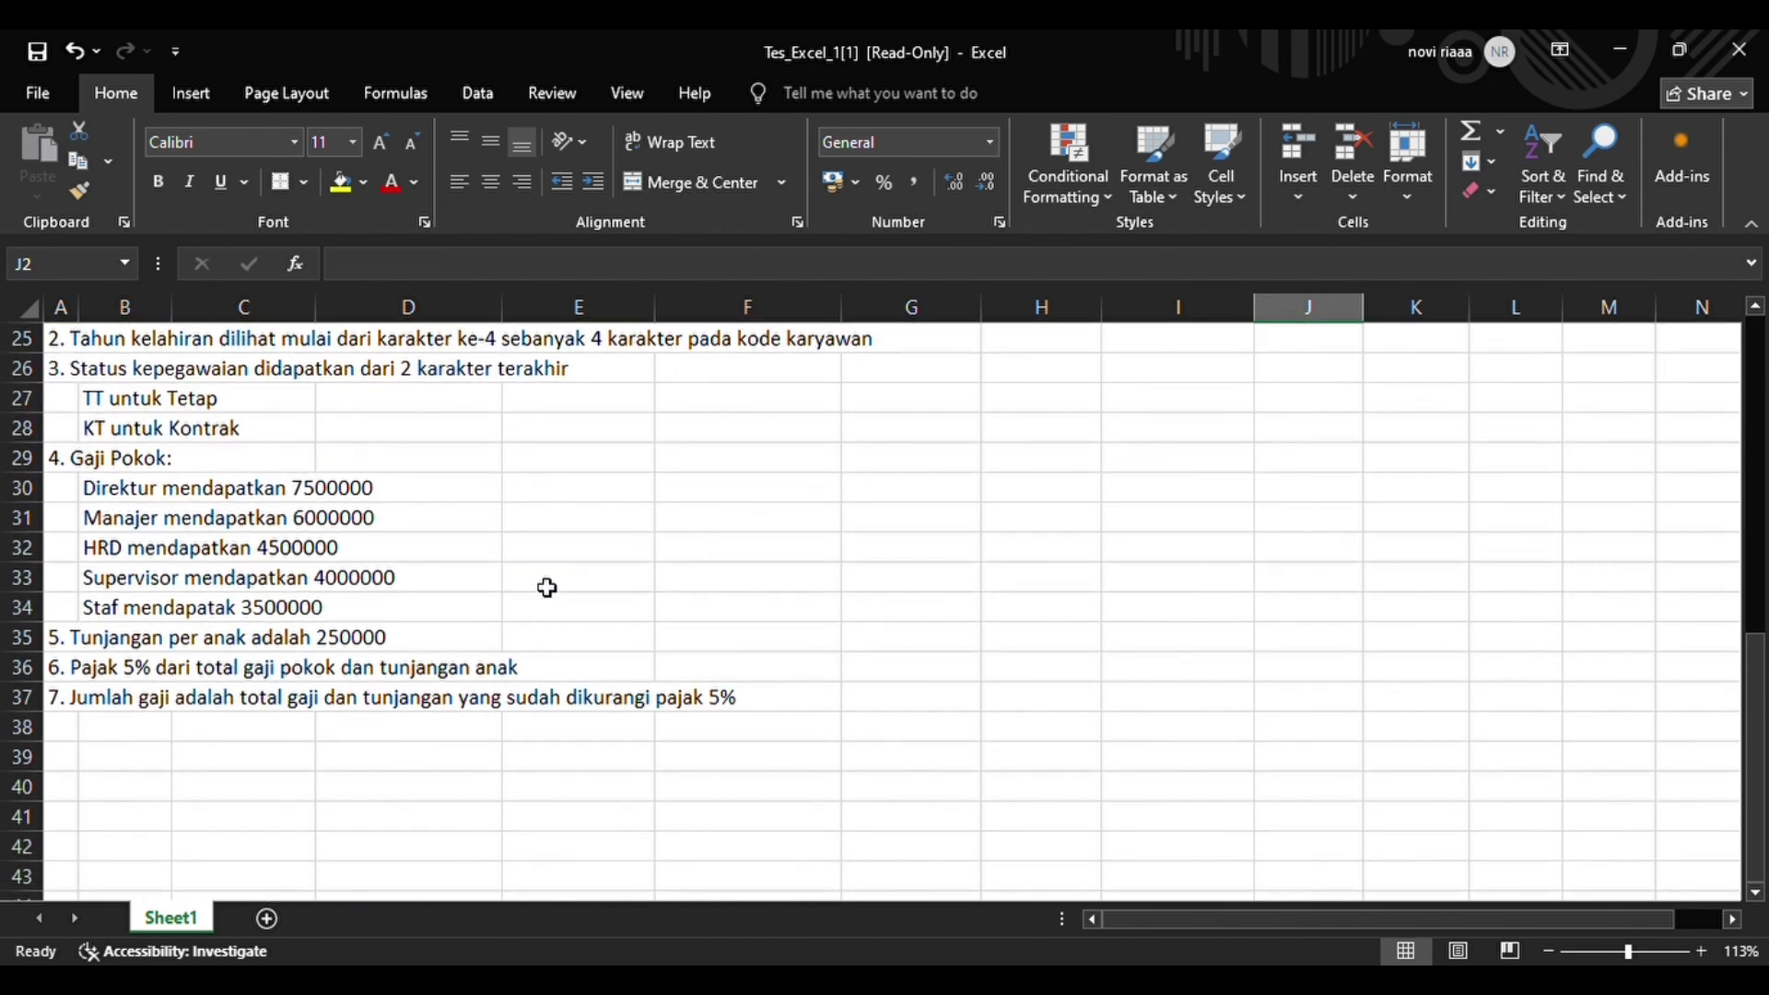
click(92, 673)
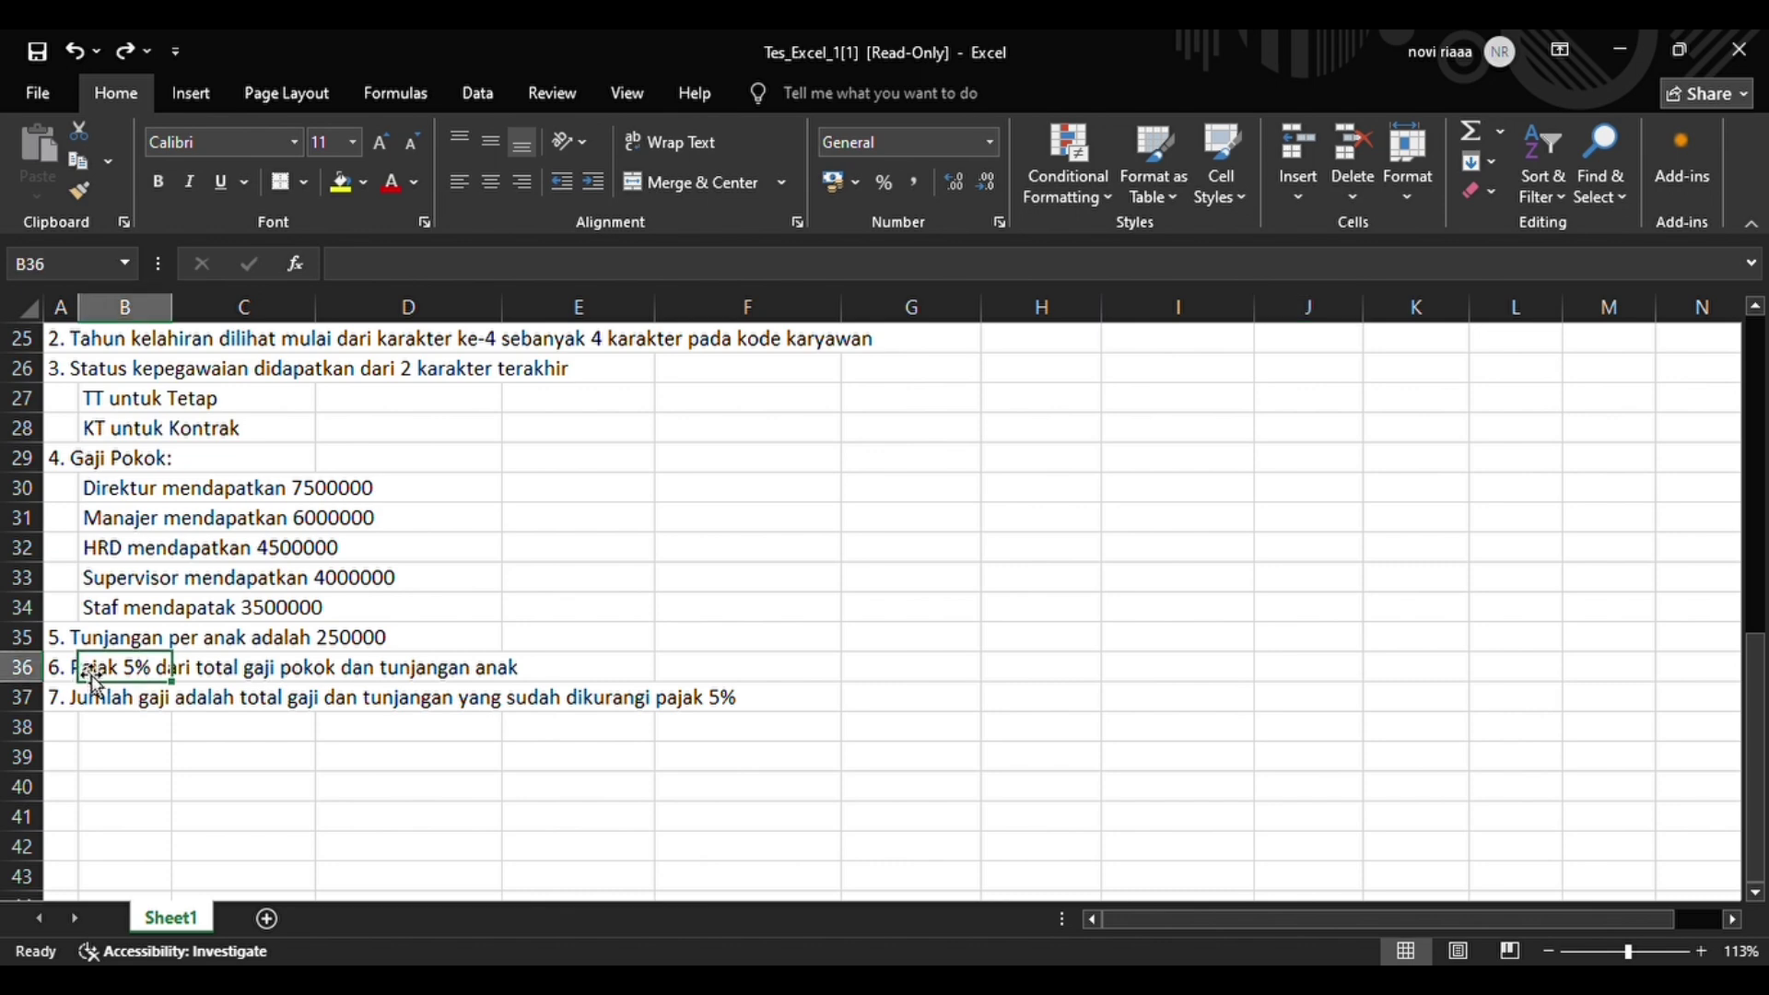
drag(80, 670, 634, 705)
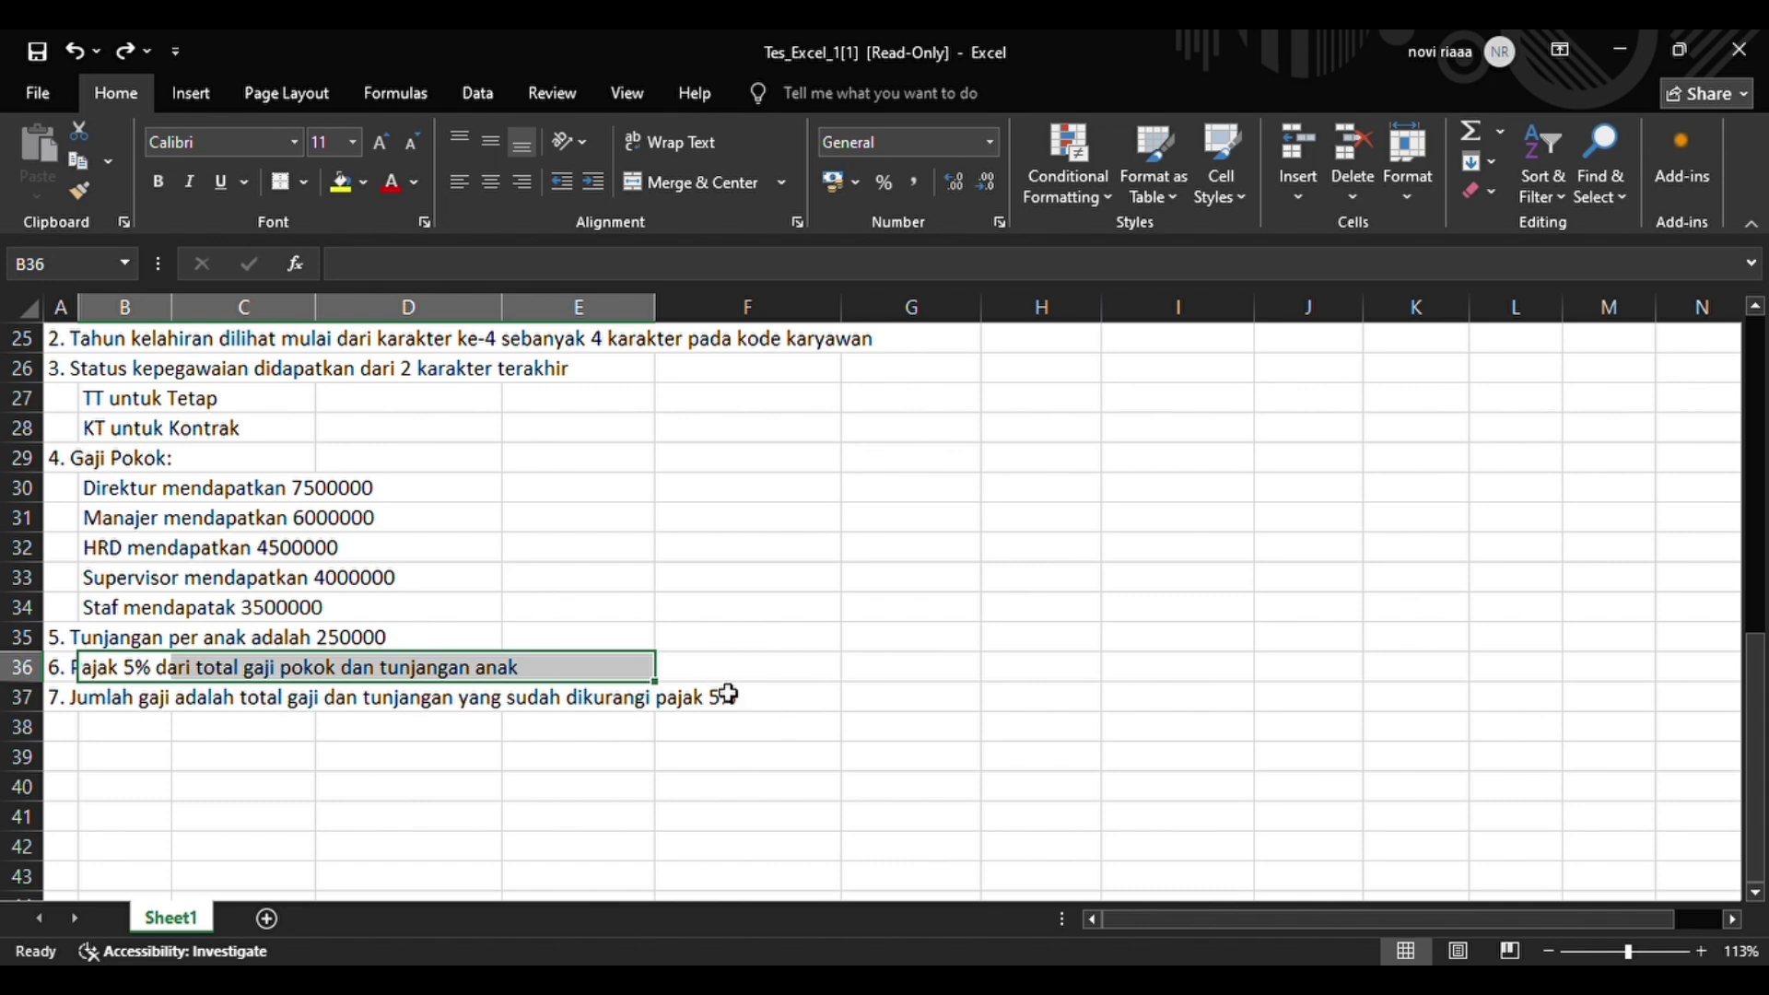
click(728, 669)
scroll(732, 656, up, 8)
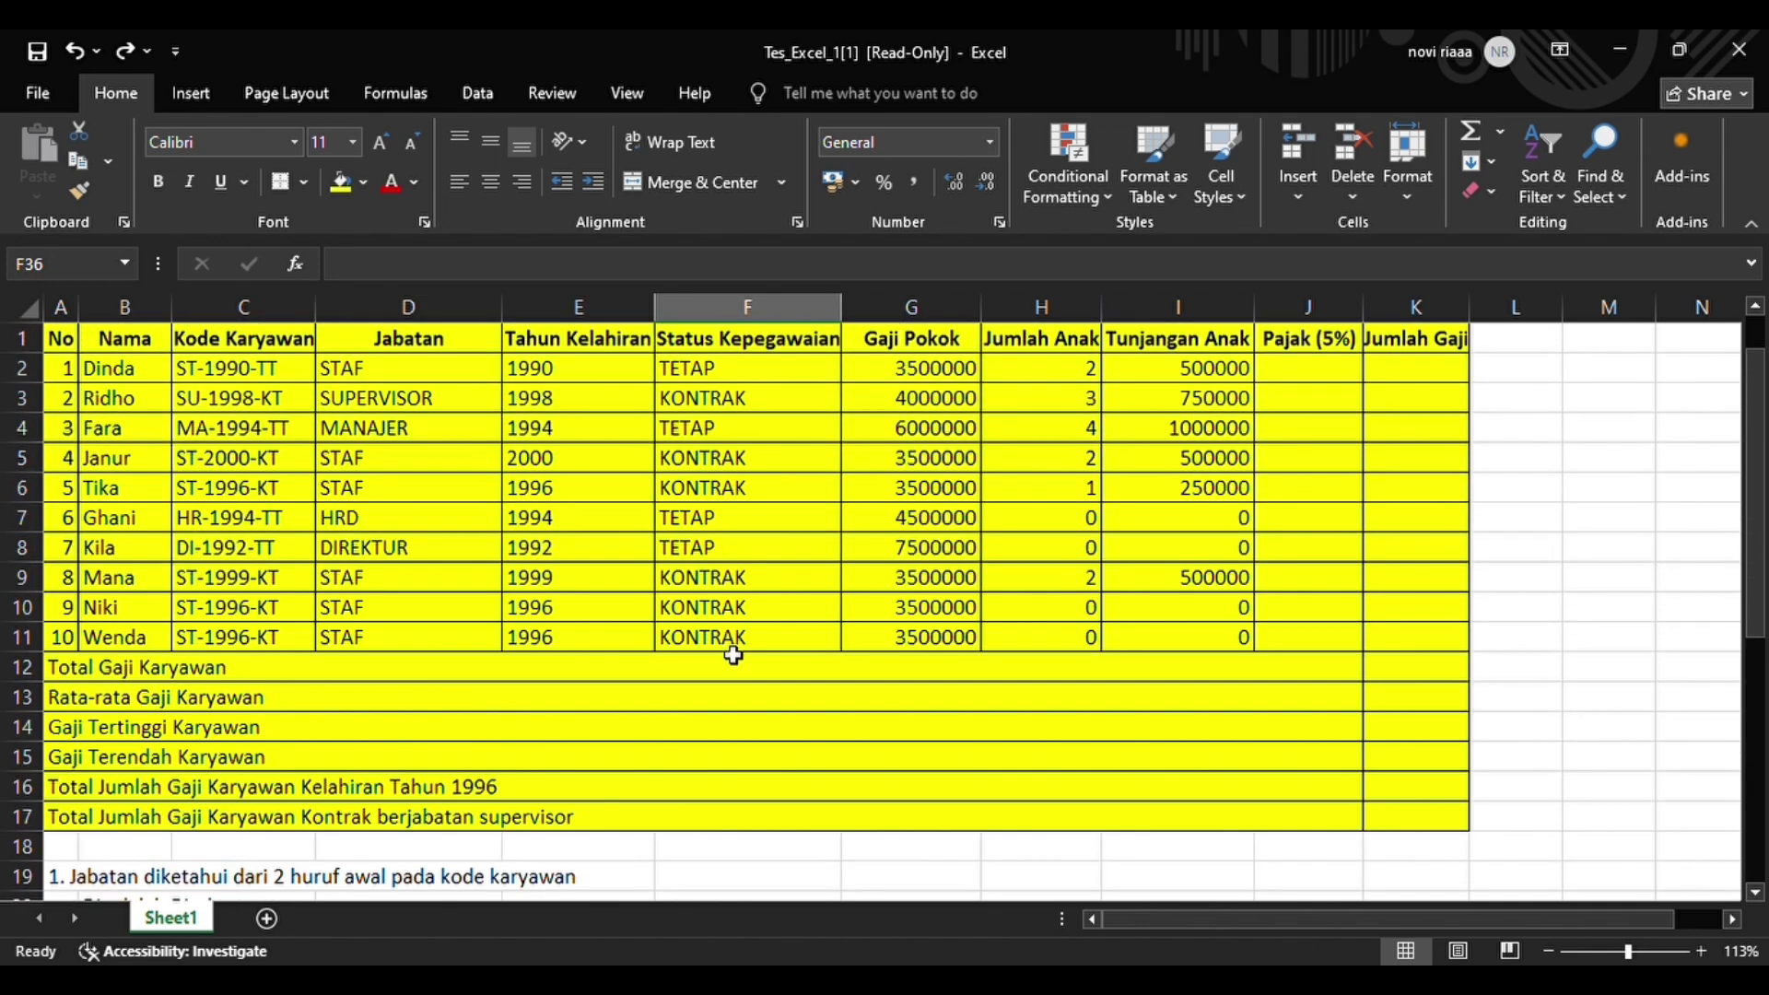
- Enter =5%*(G2+I2) in J2 and fill it down the Pajak (5%) column to J11
click(1307, 373)
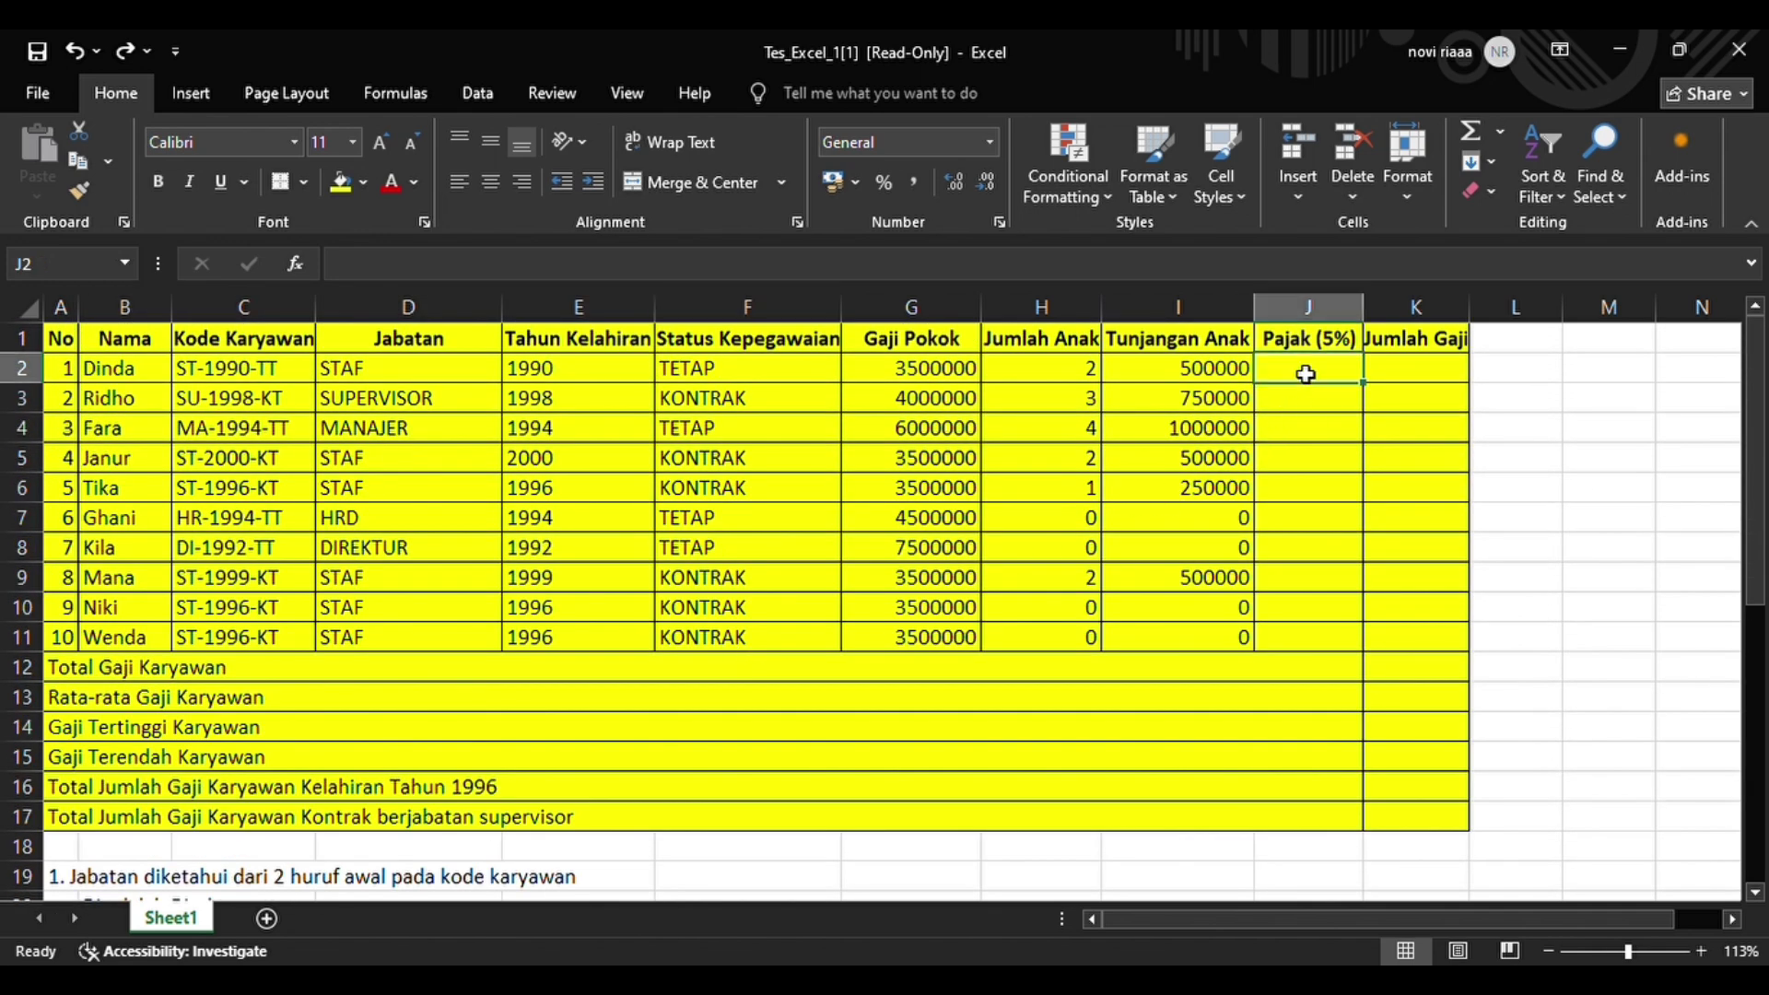
text(=)
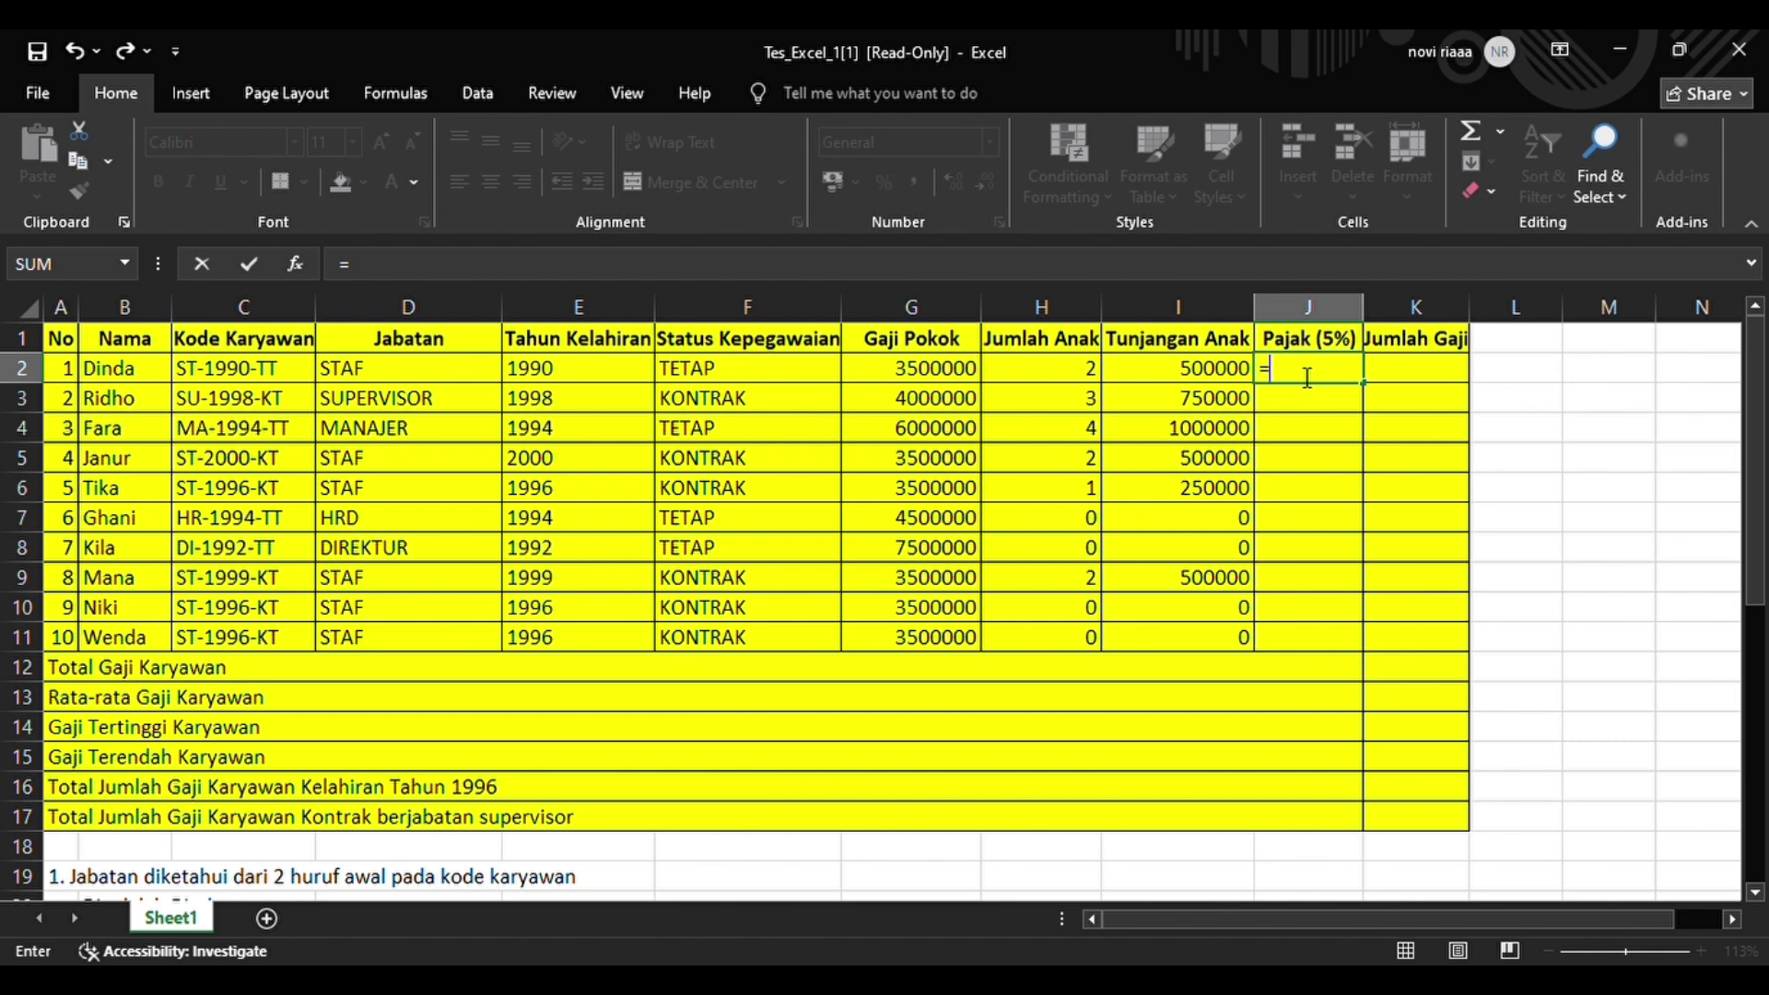
text(5%)
text(()
click(940, 371)
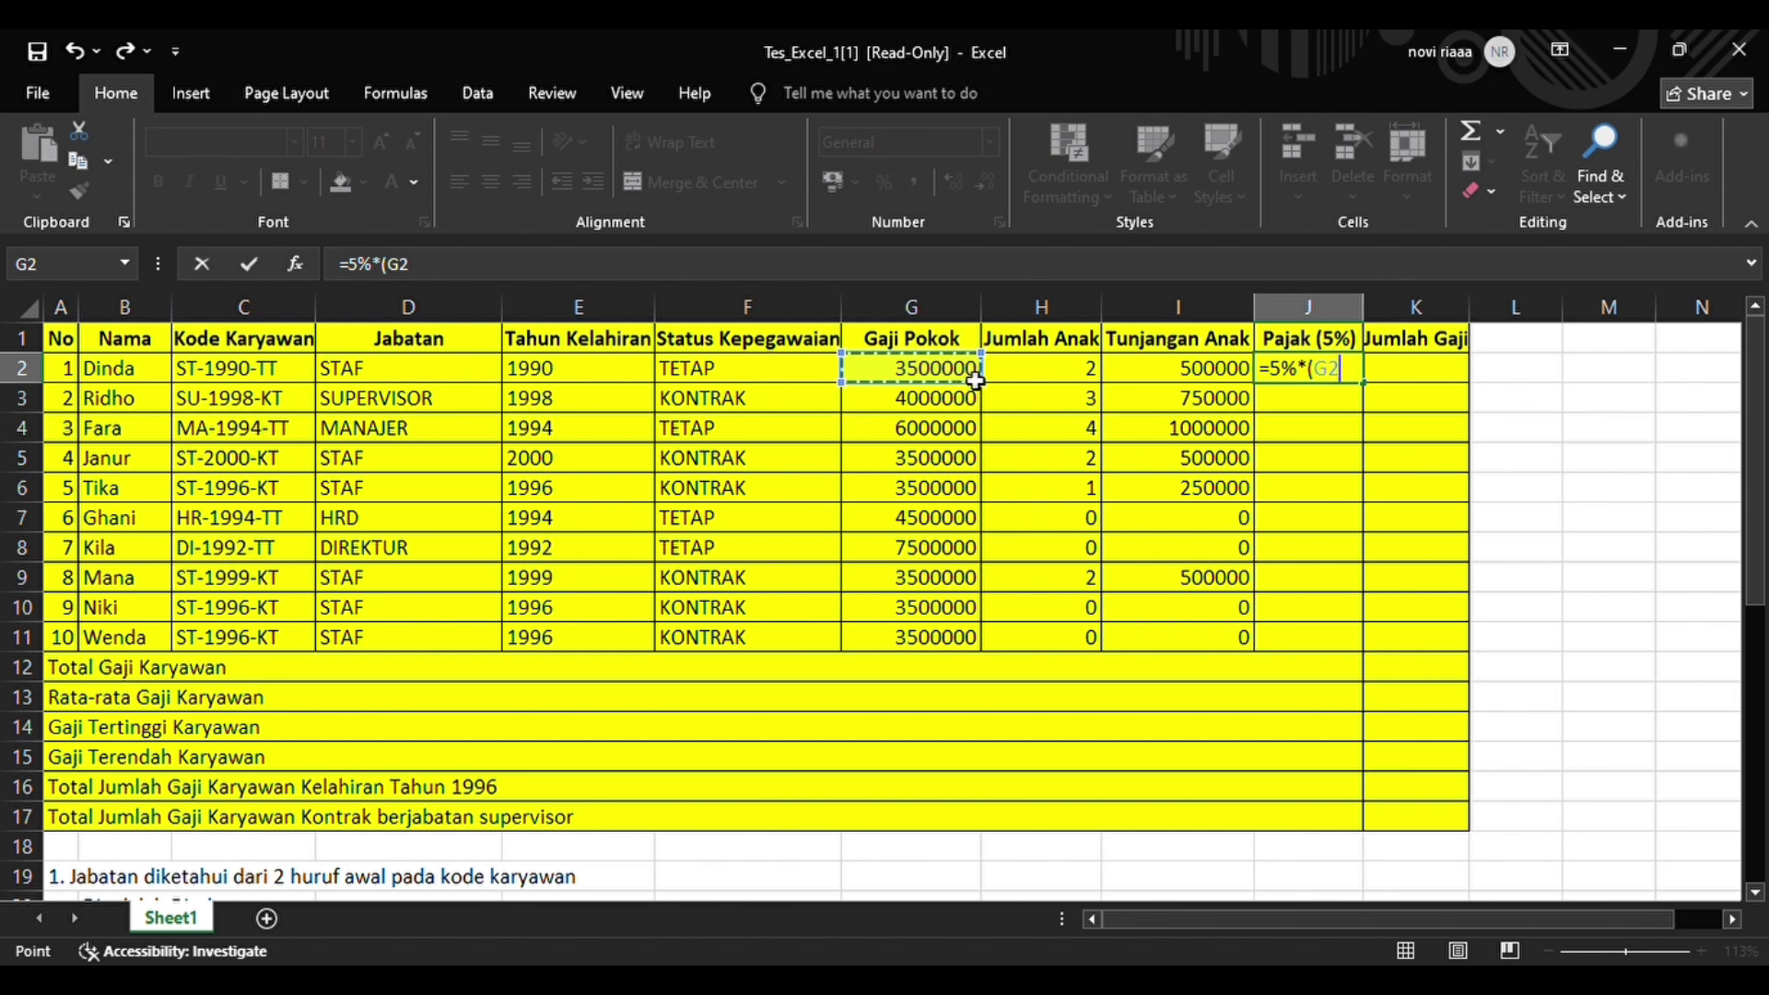
text(+)
click(1173, 381)
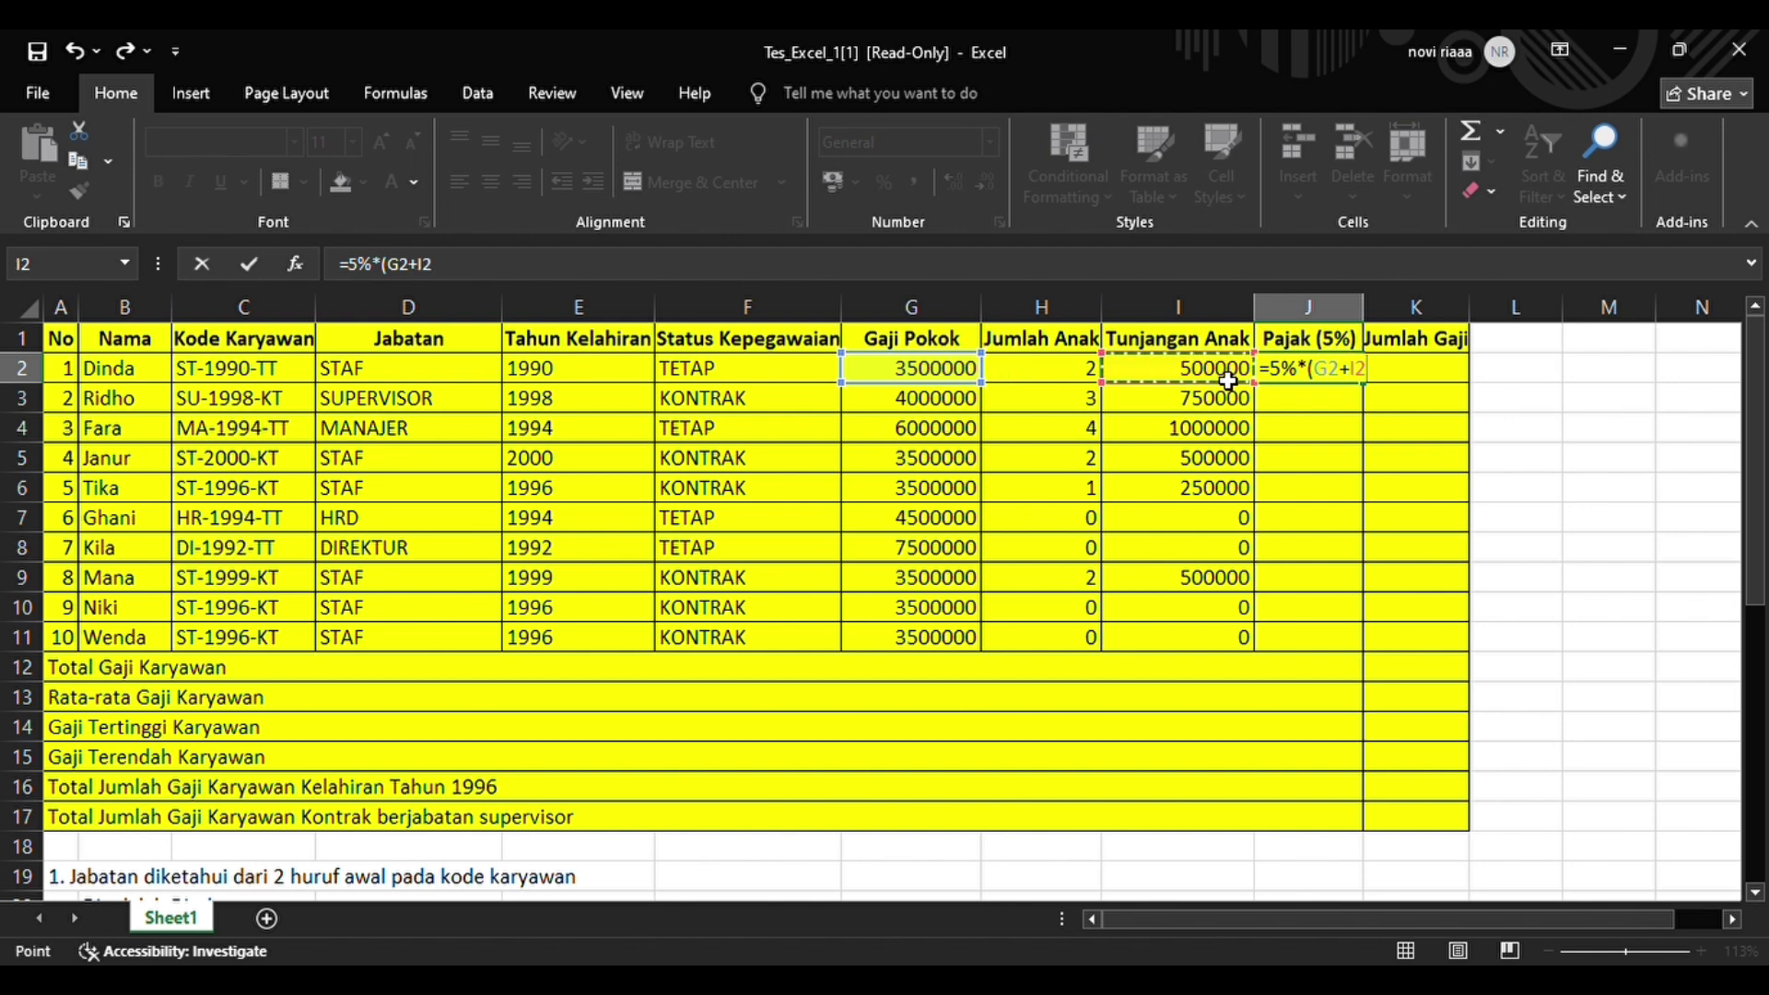
text())
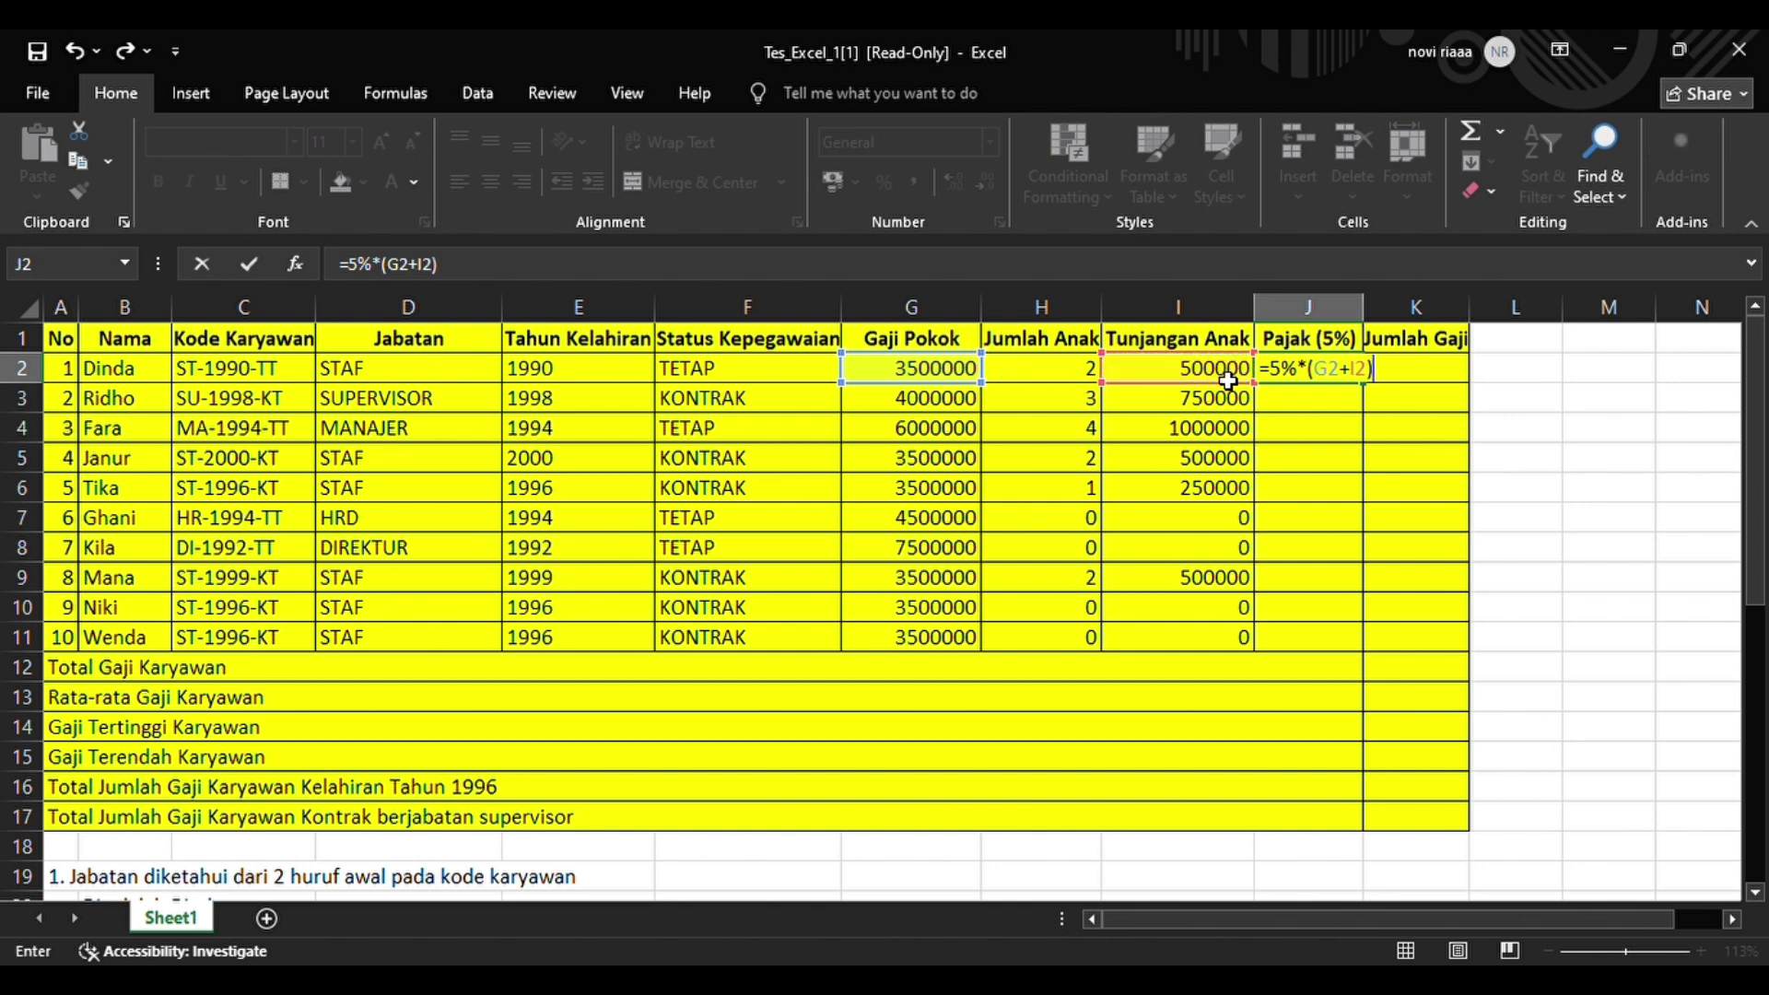
key(Return)
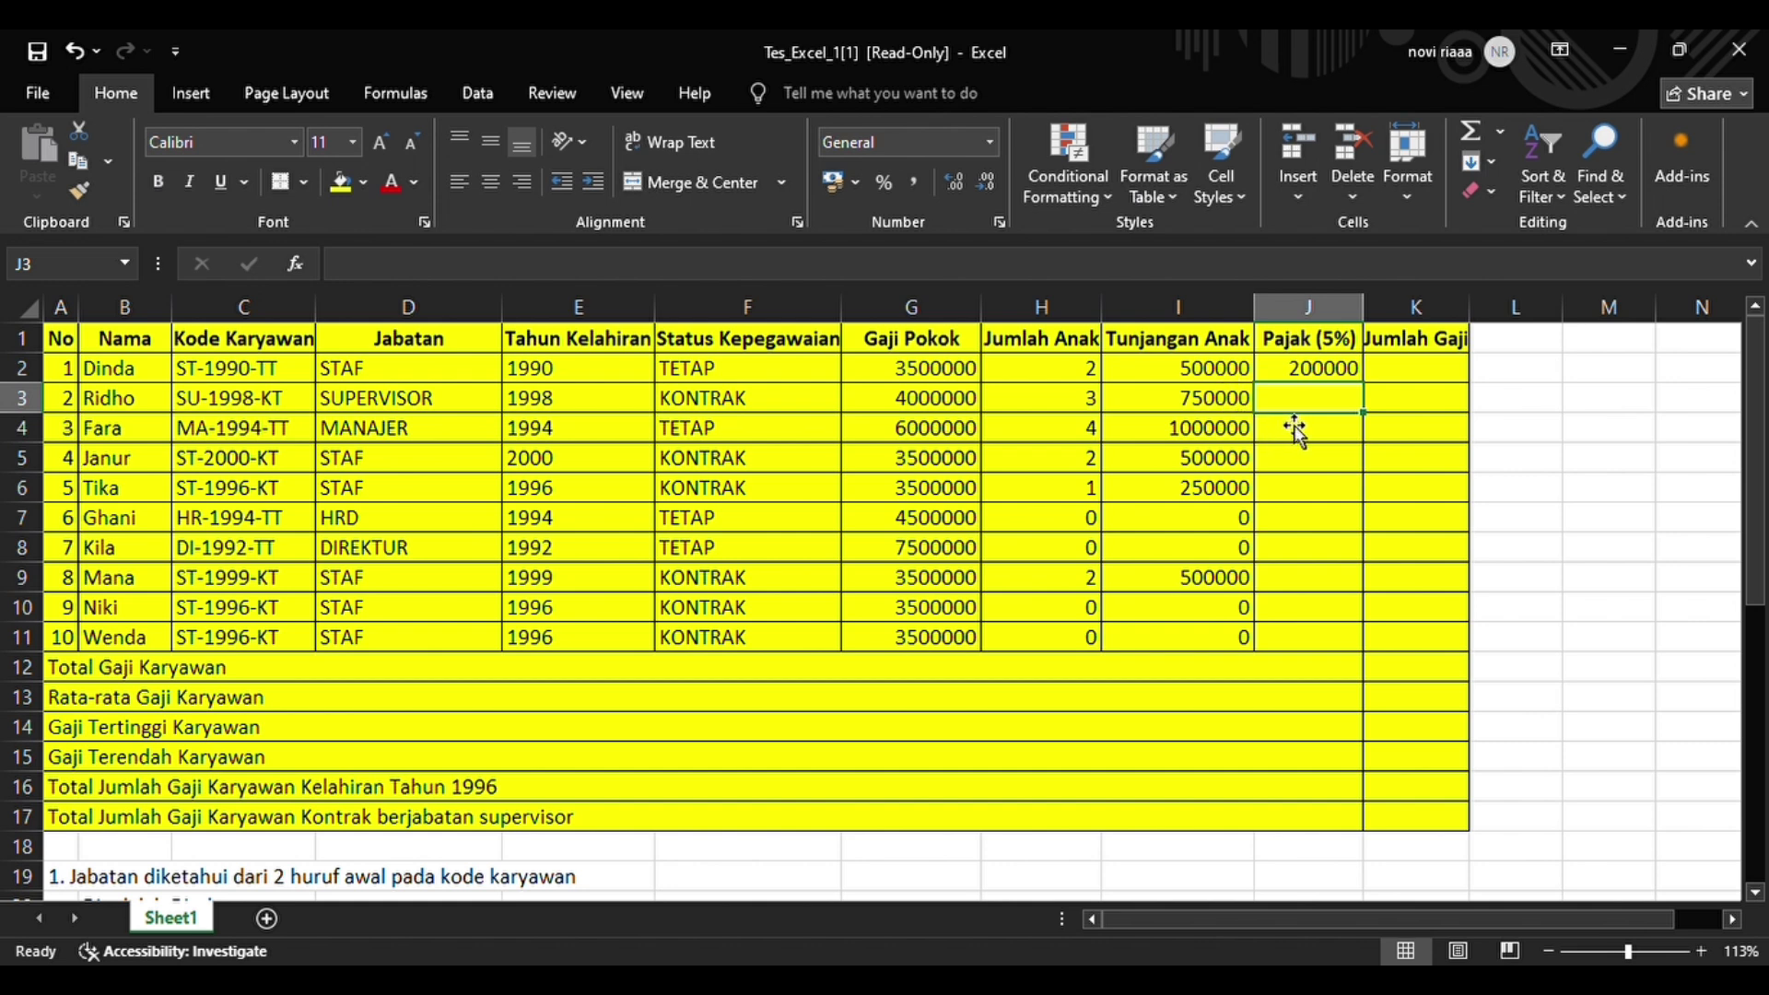
click(1316, 372)
drag(1374, 388, 1392, 647)
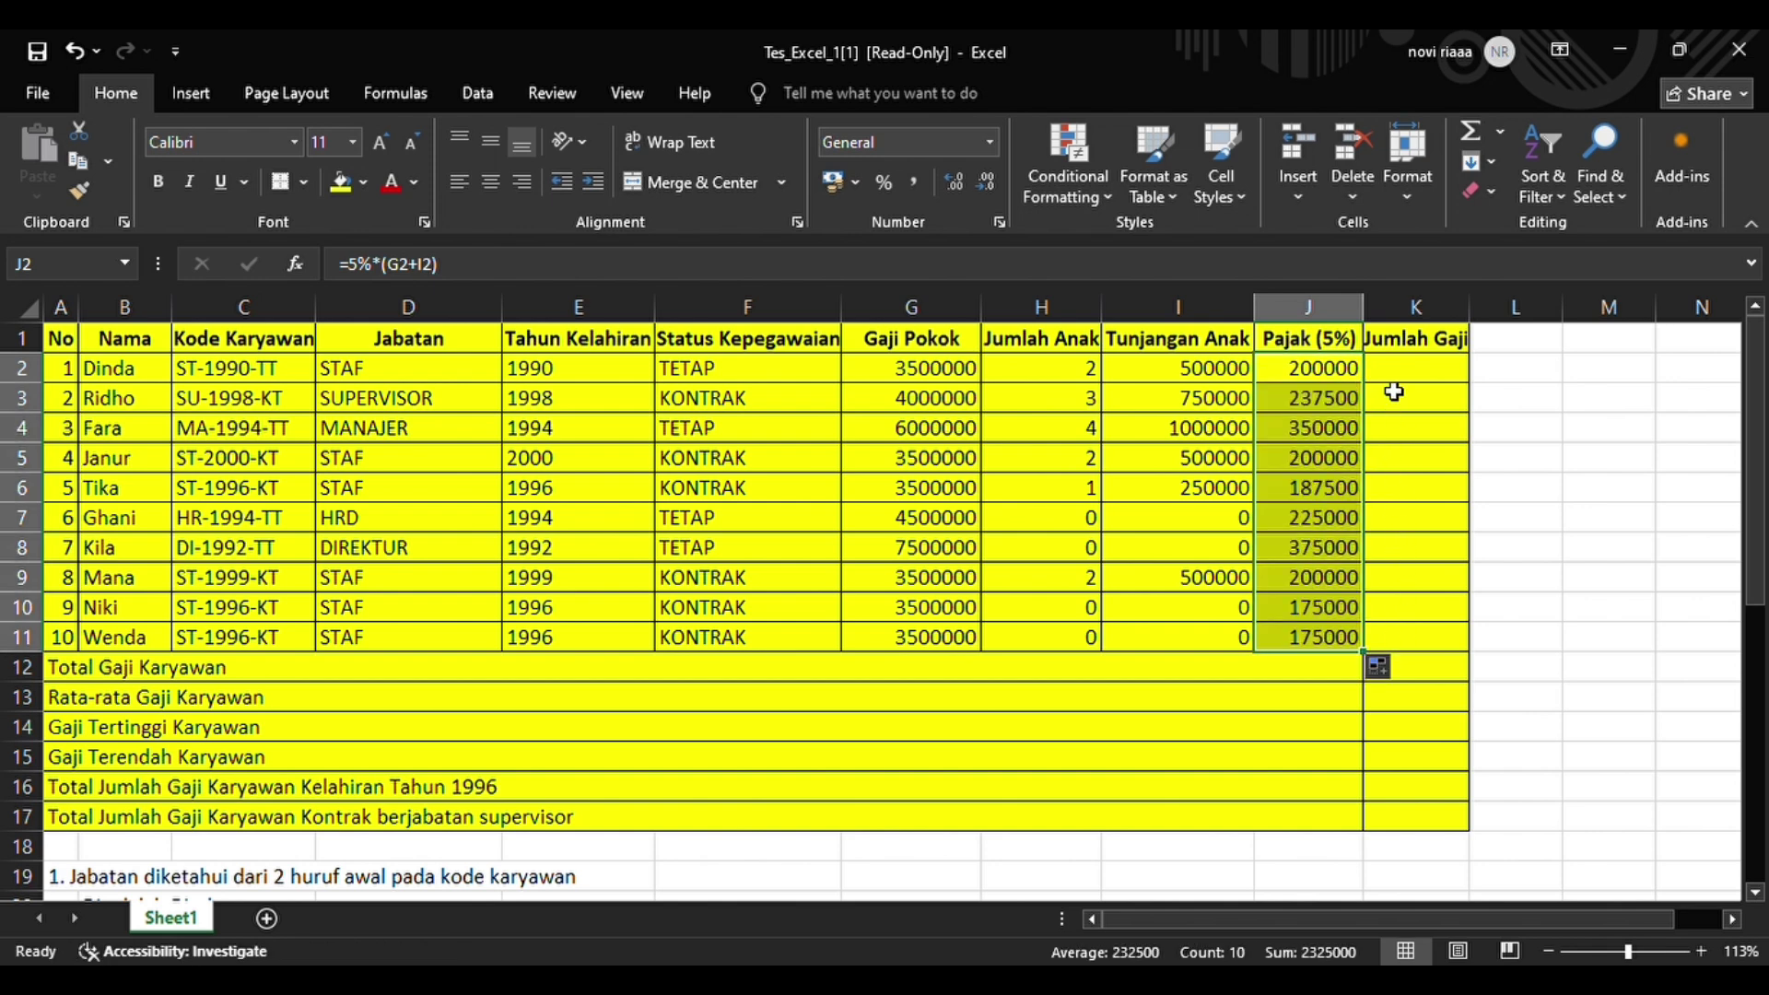
- Read rule 7 below the table for how the Jumlah Gaji column is calculated
click(1382, 379)
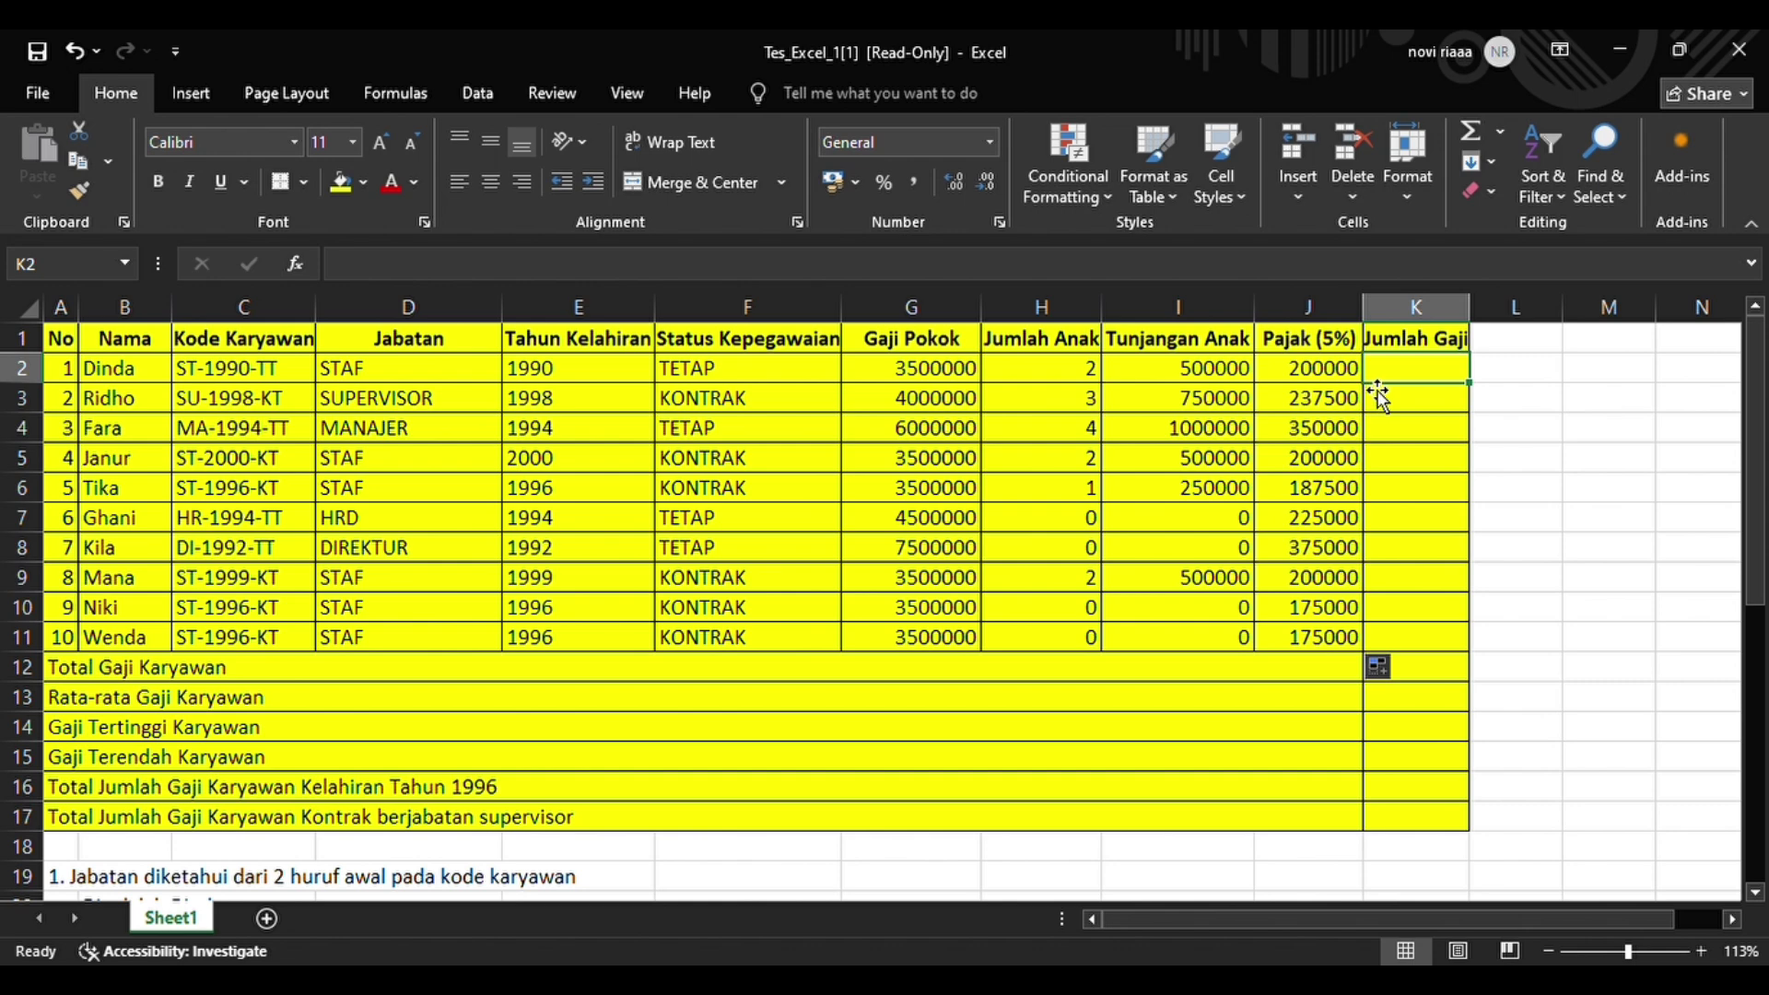
scroll(1254, 502, down, 8)
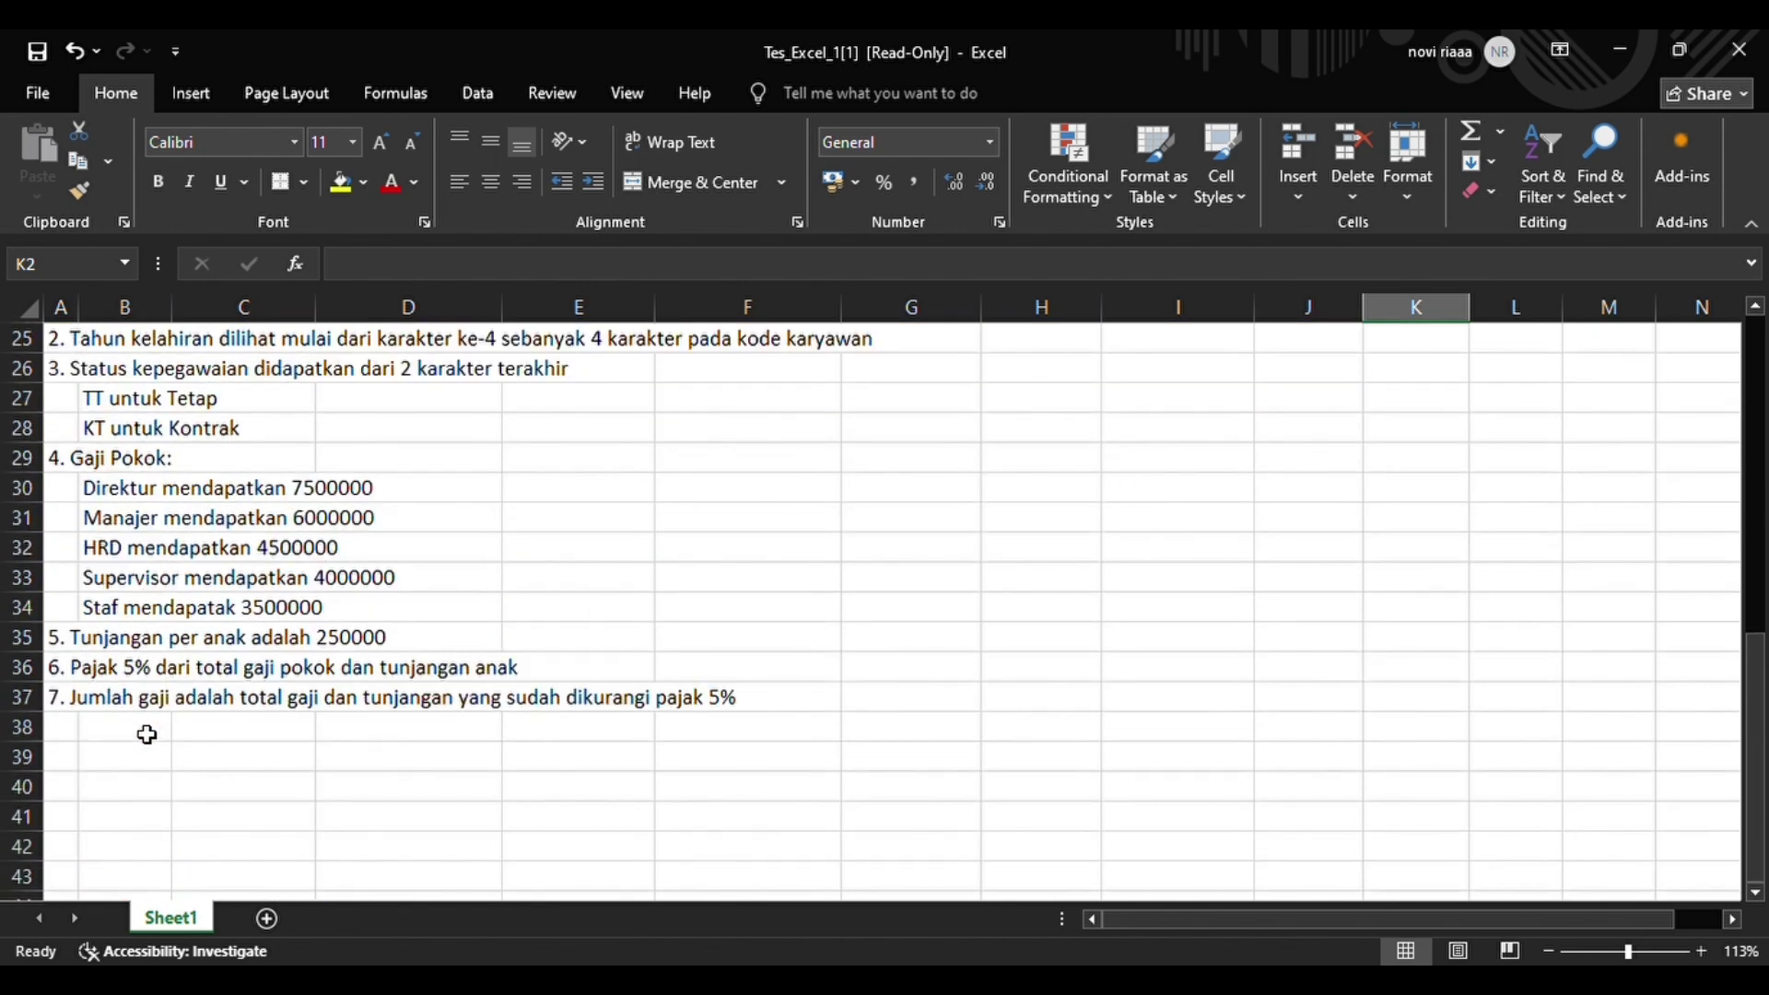
drag(89, 707, 742, 712)
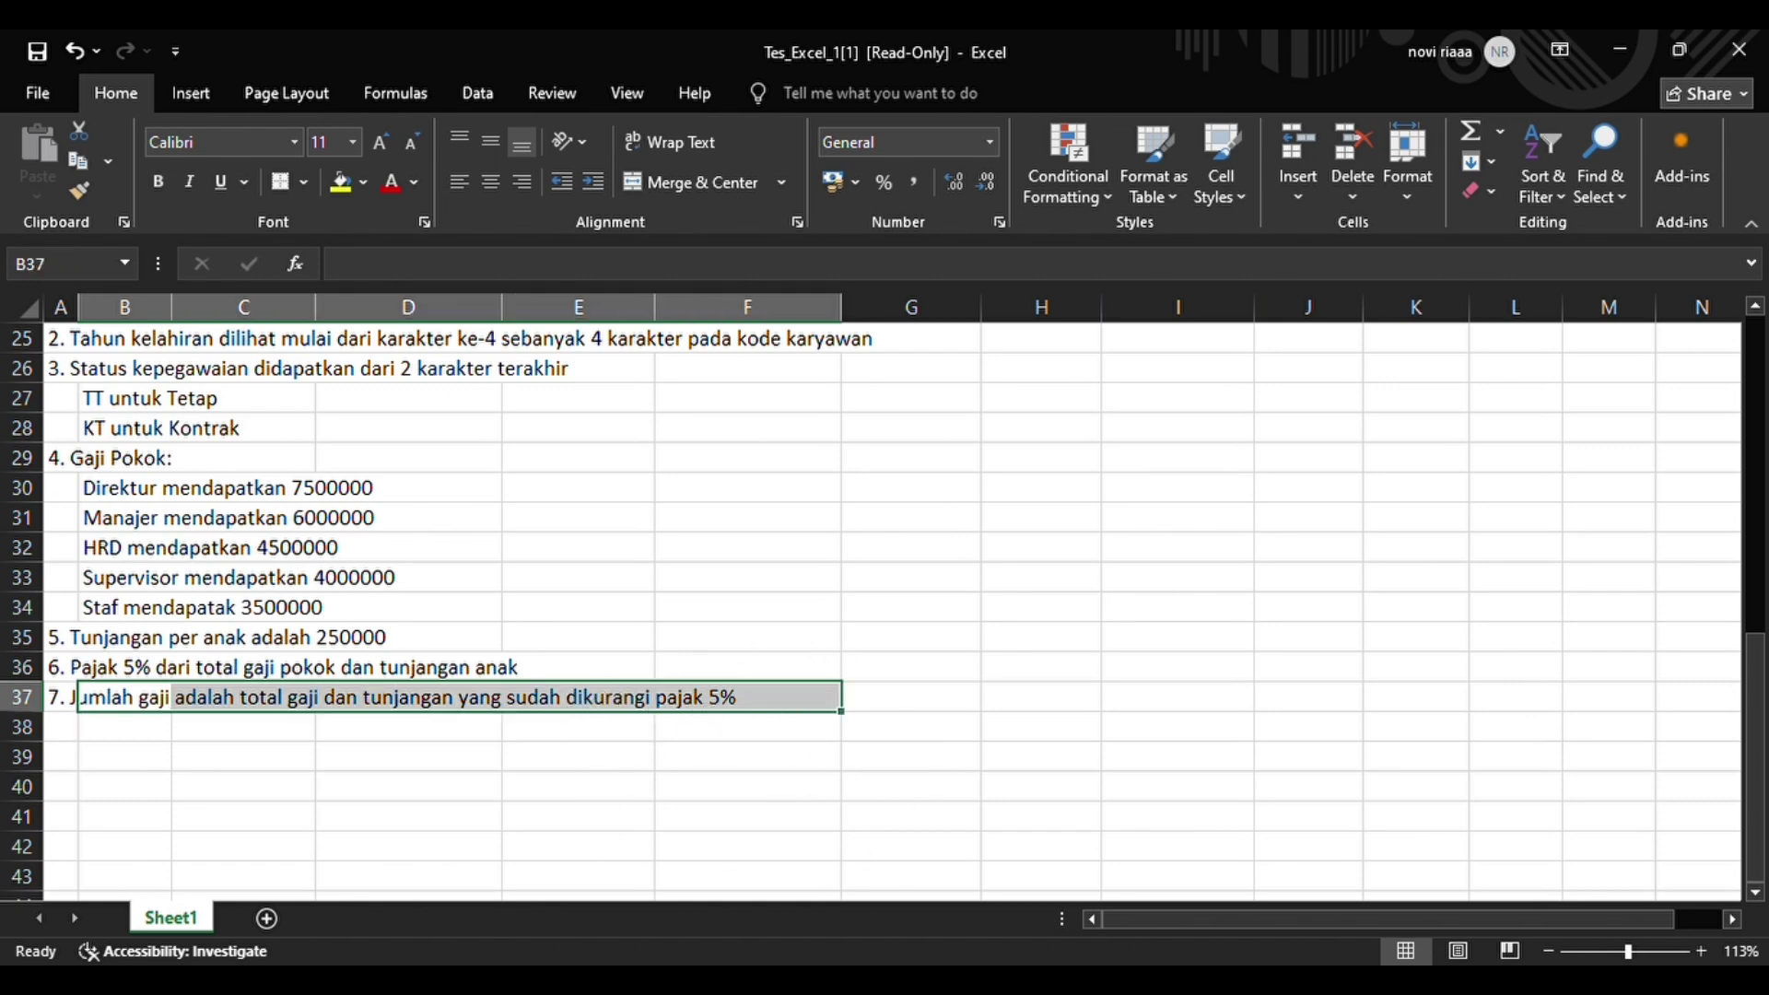
click(871, 735)
scroll(1009, 708, up, 8)
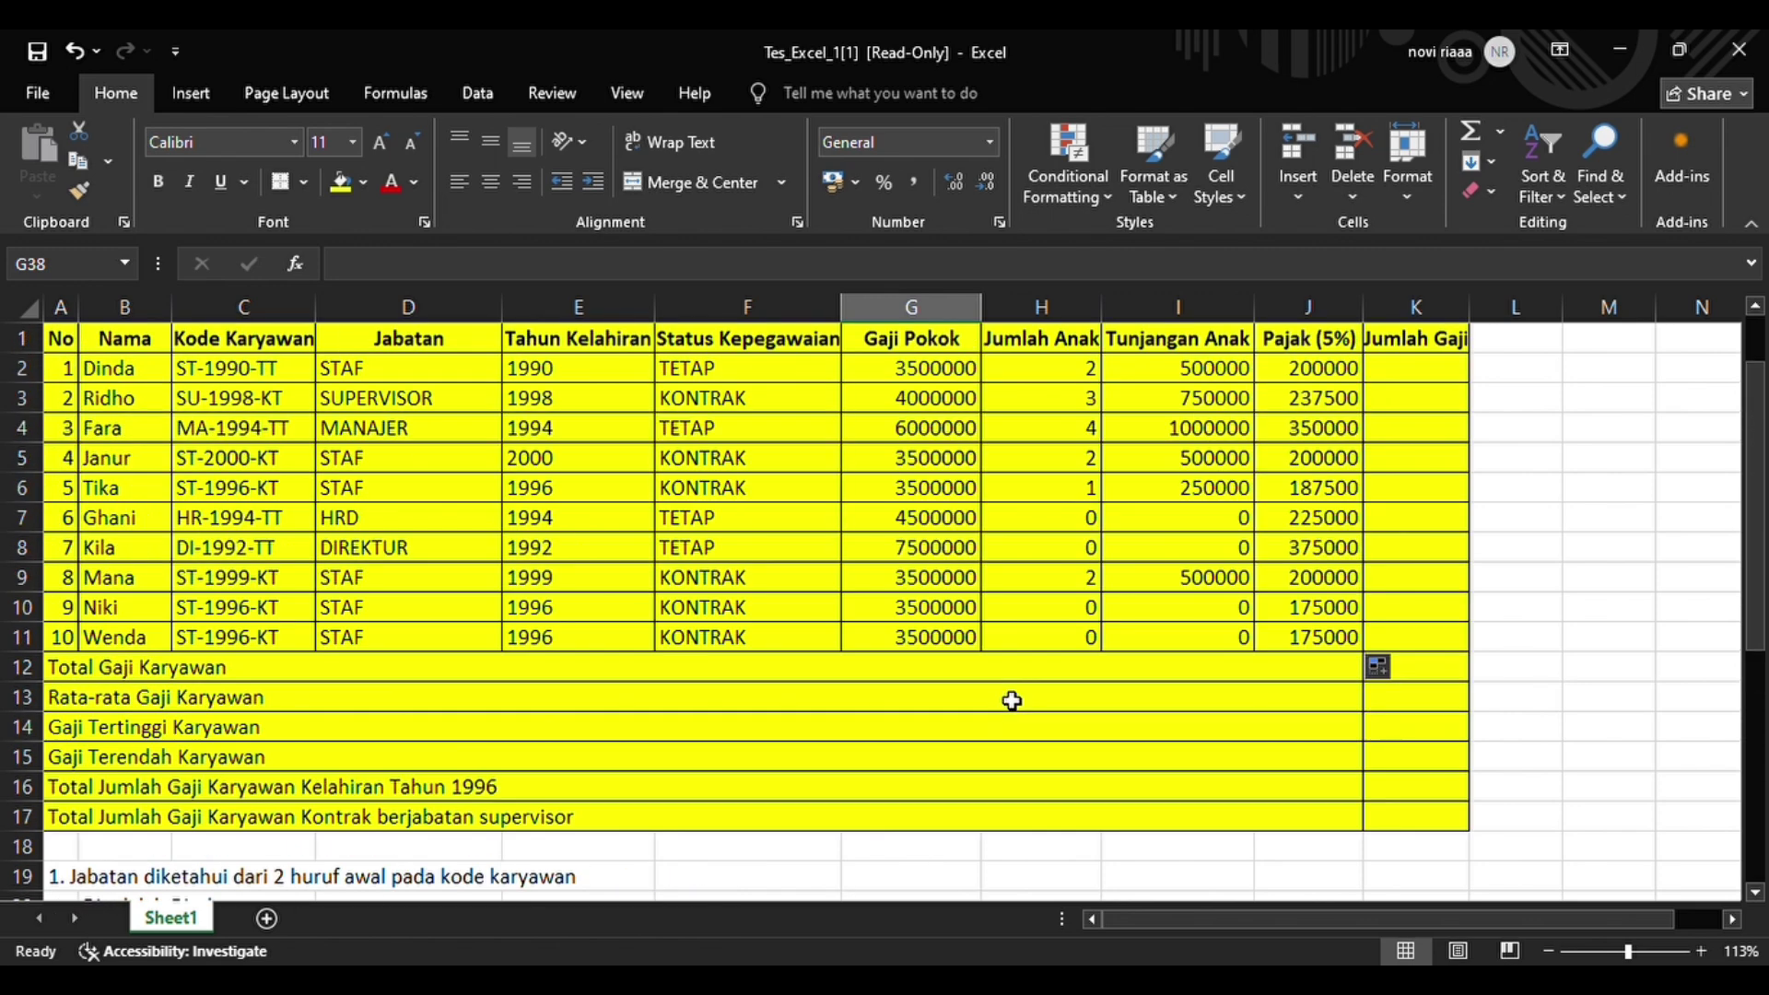
- Enter =(G2+I2)-J2 in K2 and fill it down the Jumlah Gaji column to K11
click(1443, 378)
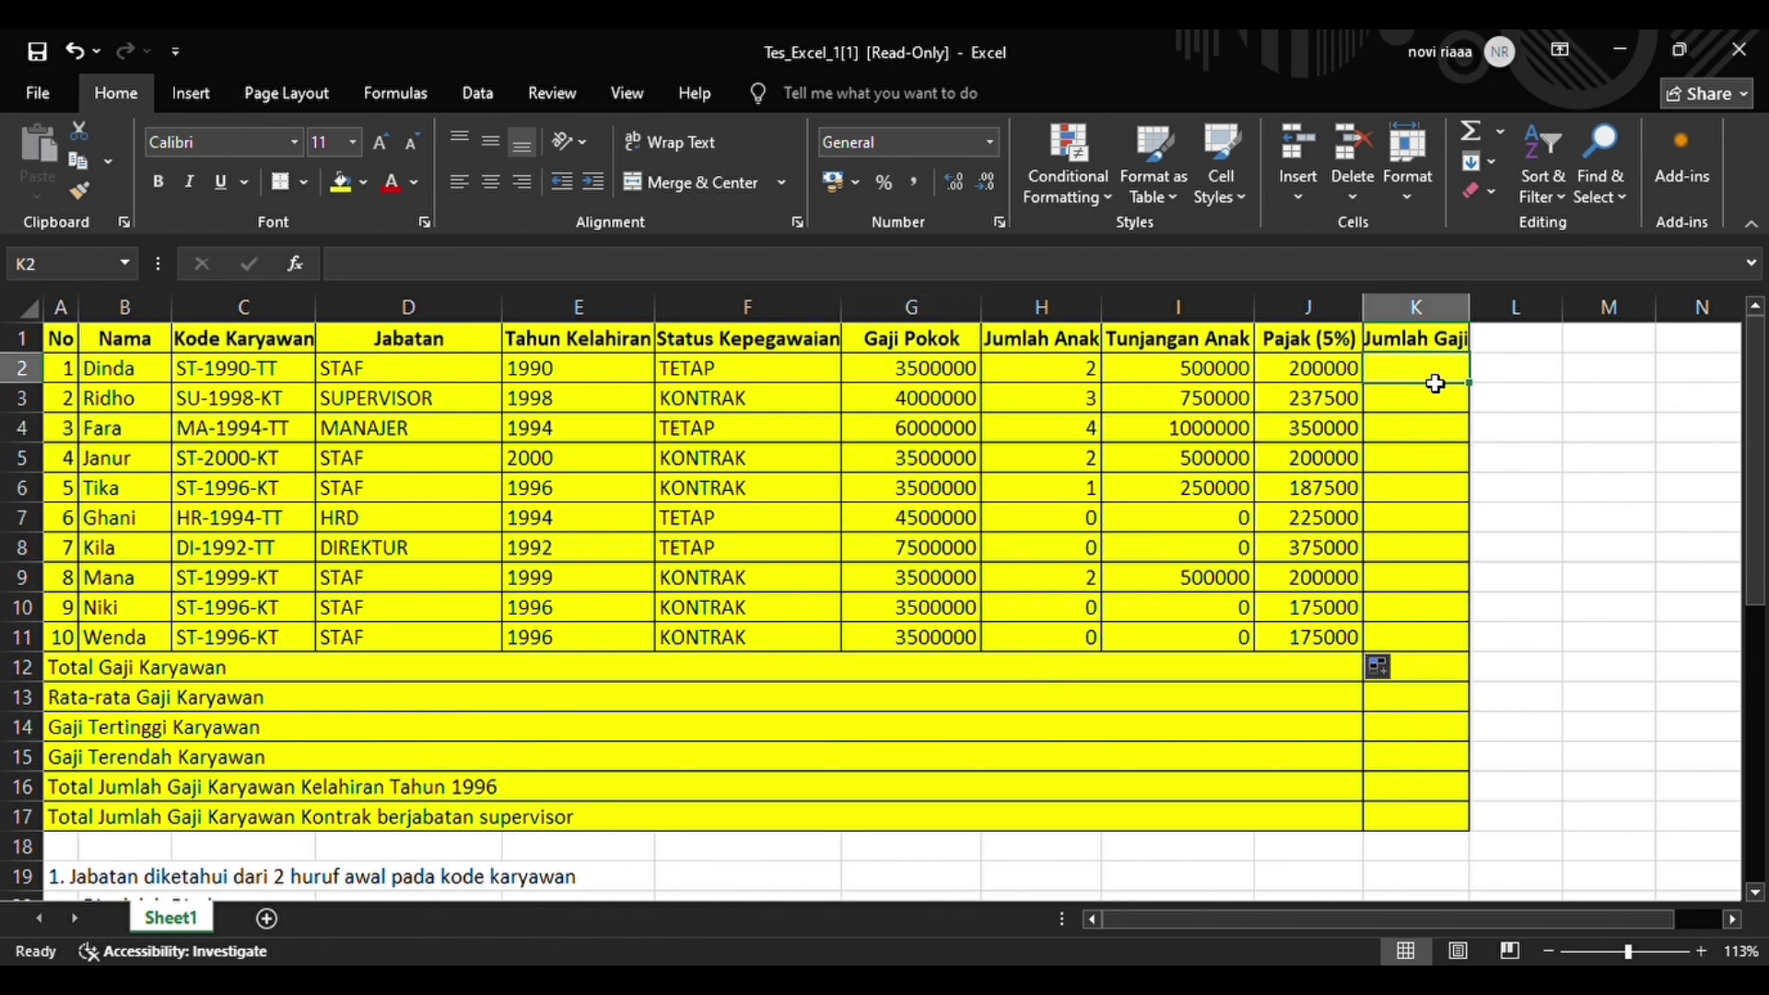
text(=)
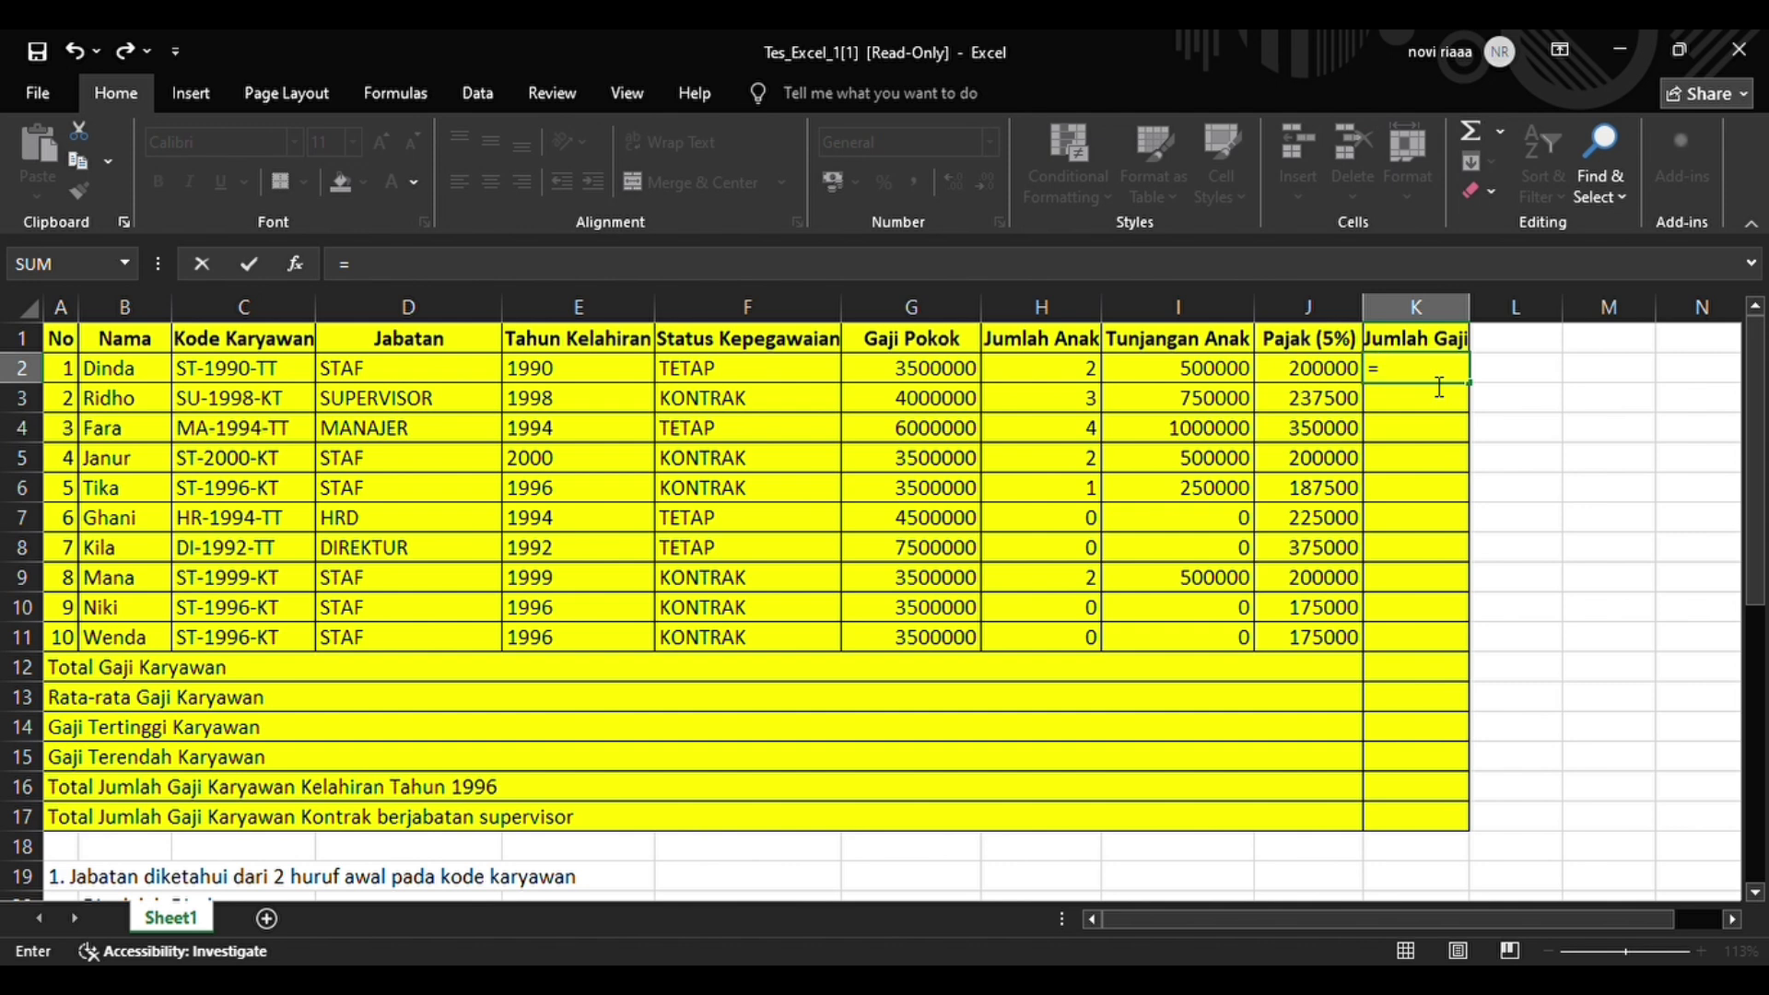
text(()
click(955, 379)
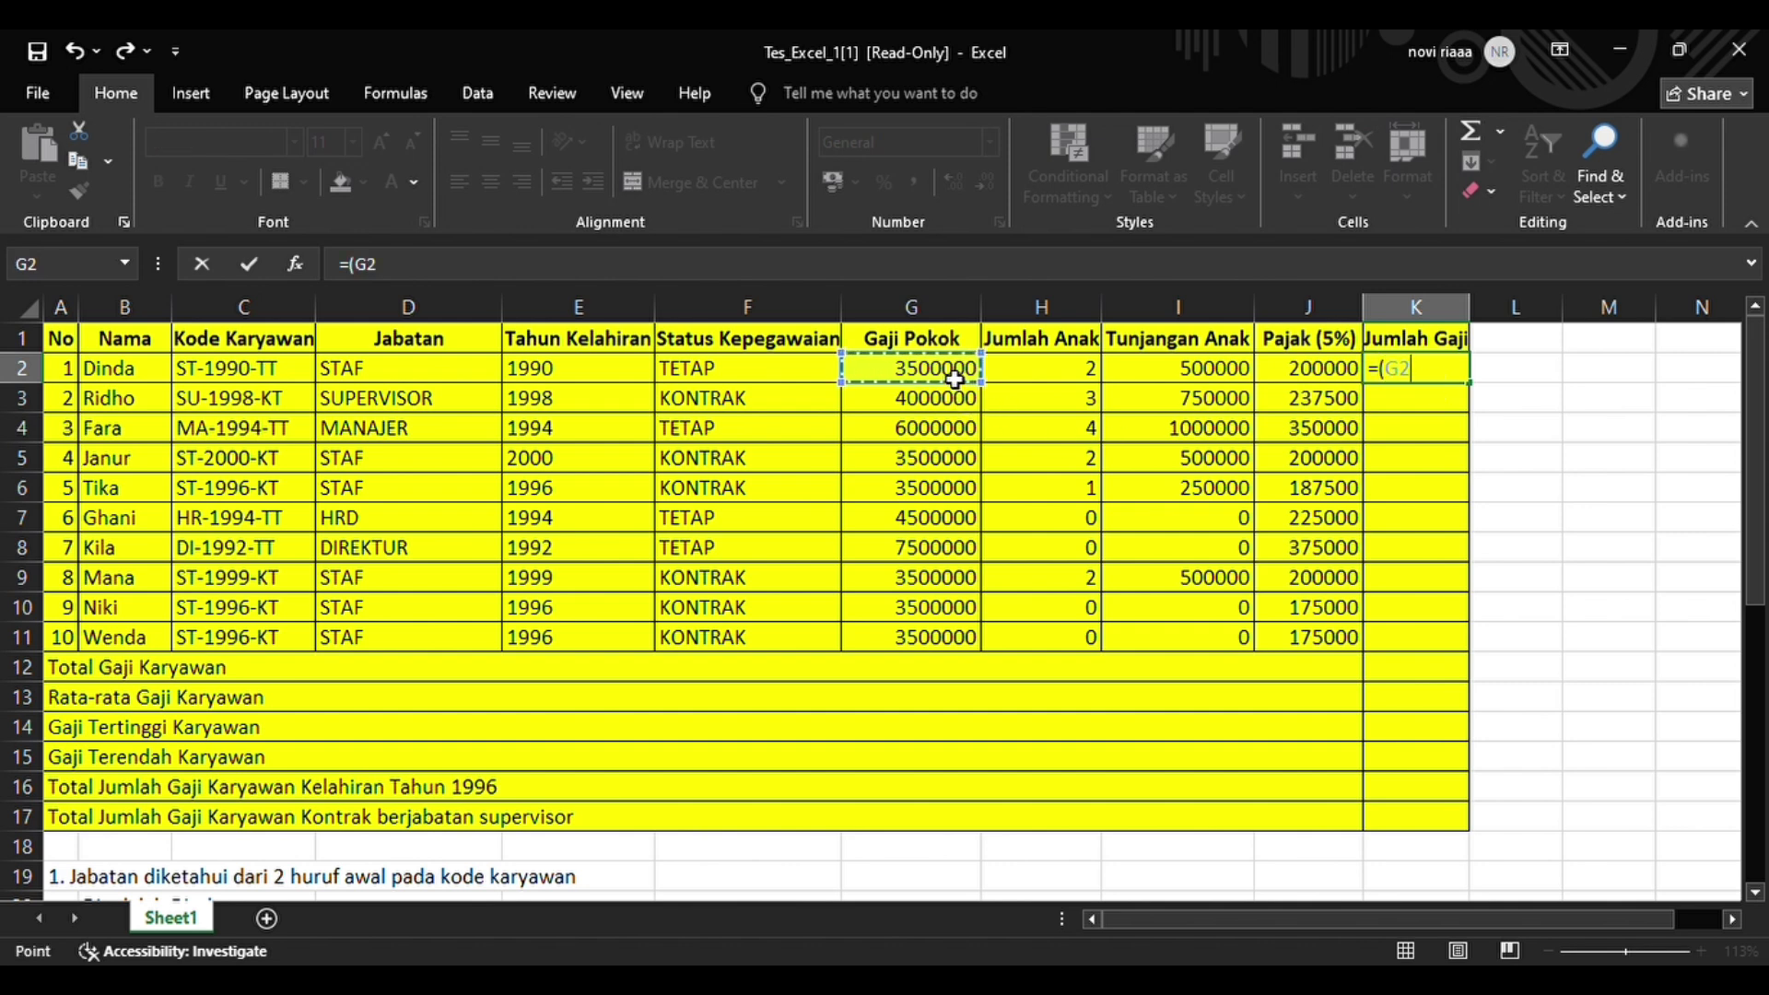
text(+)
click(1197, 380)
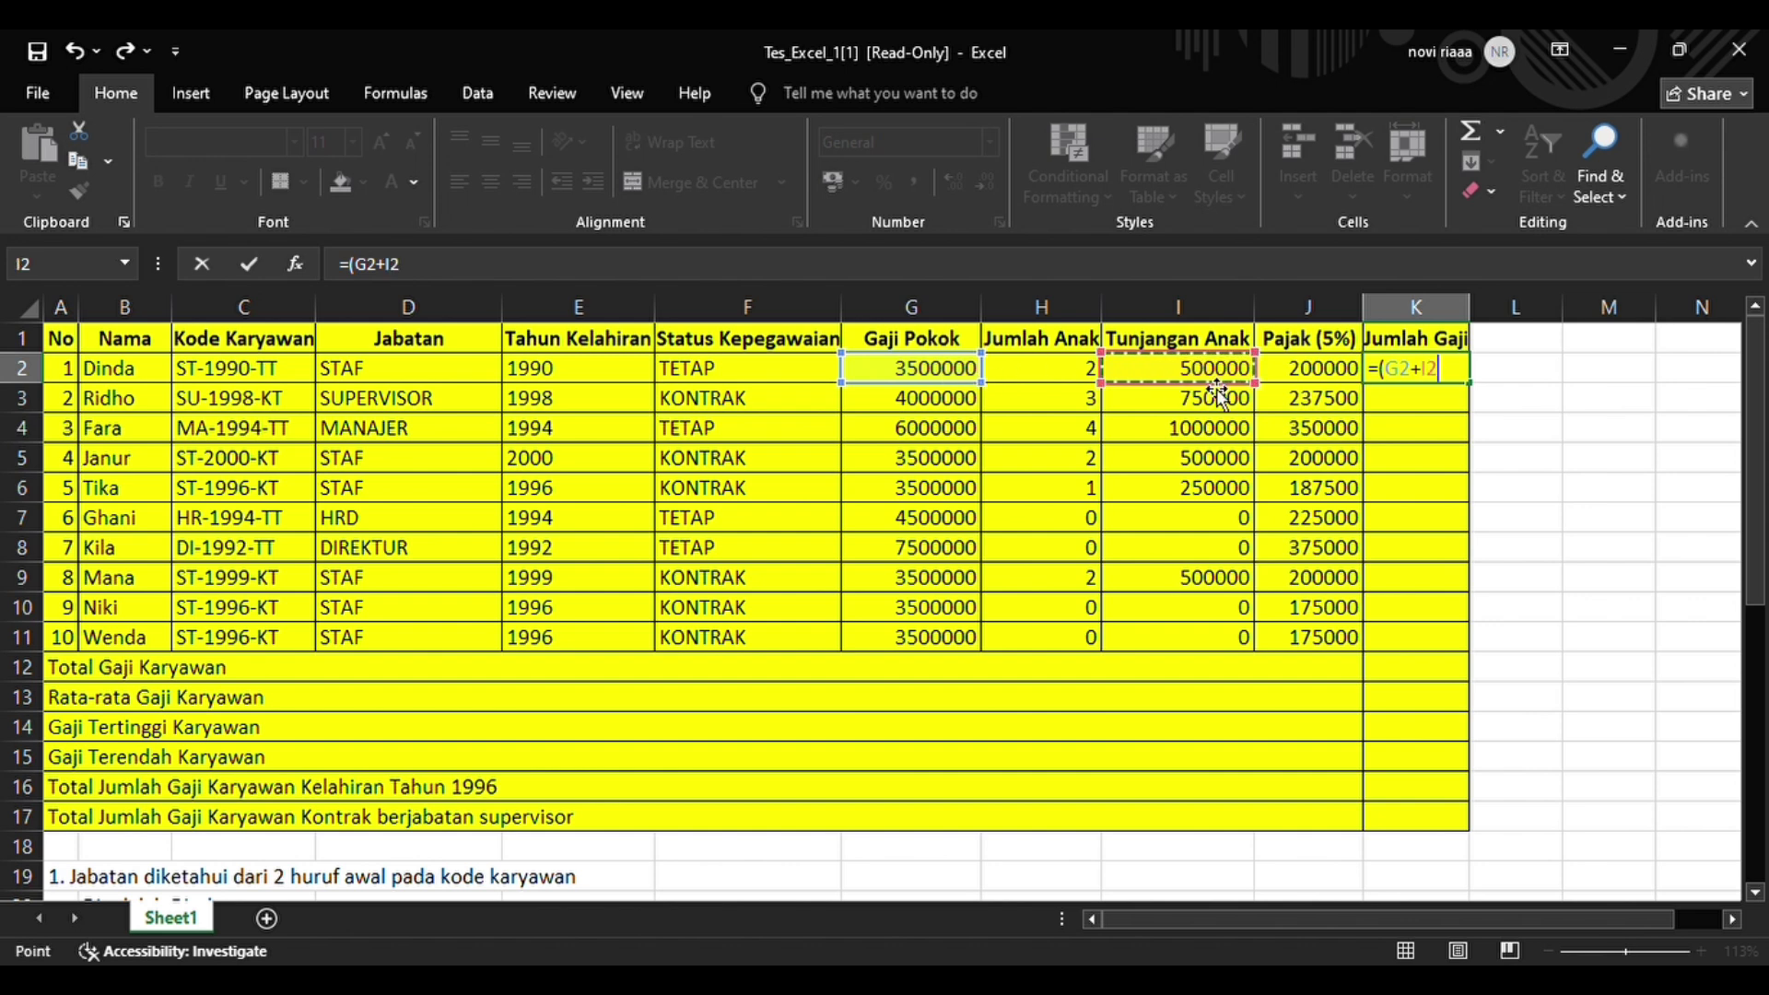
text()-)
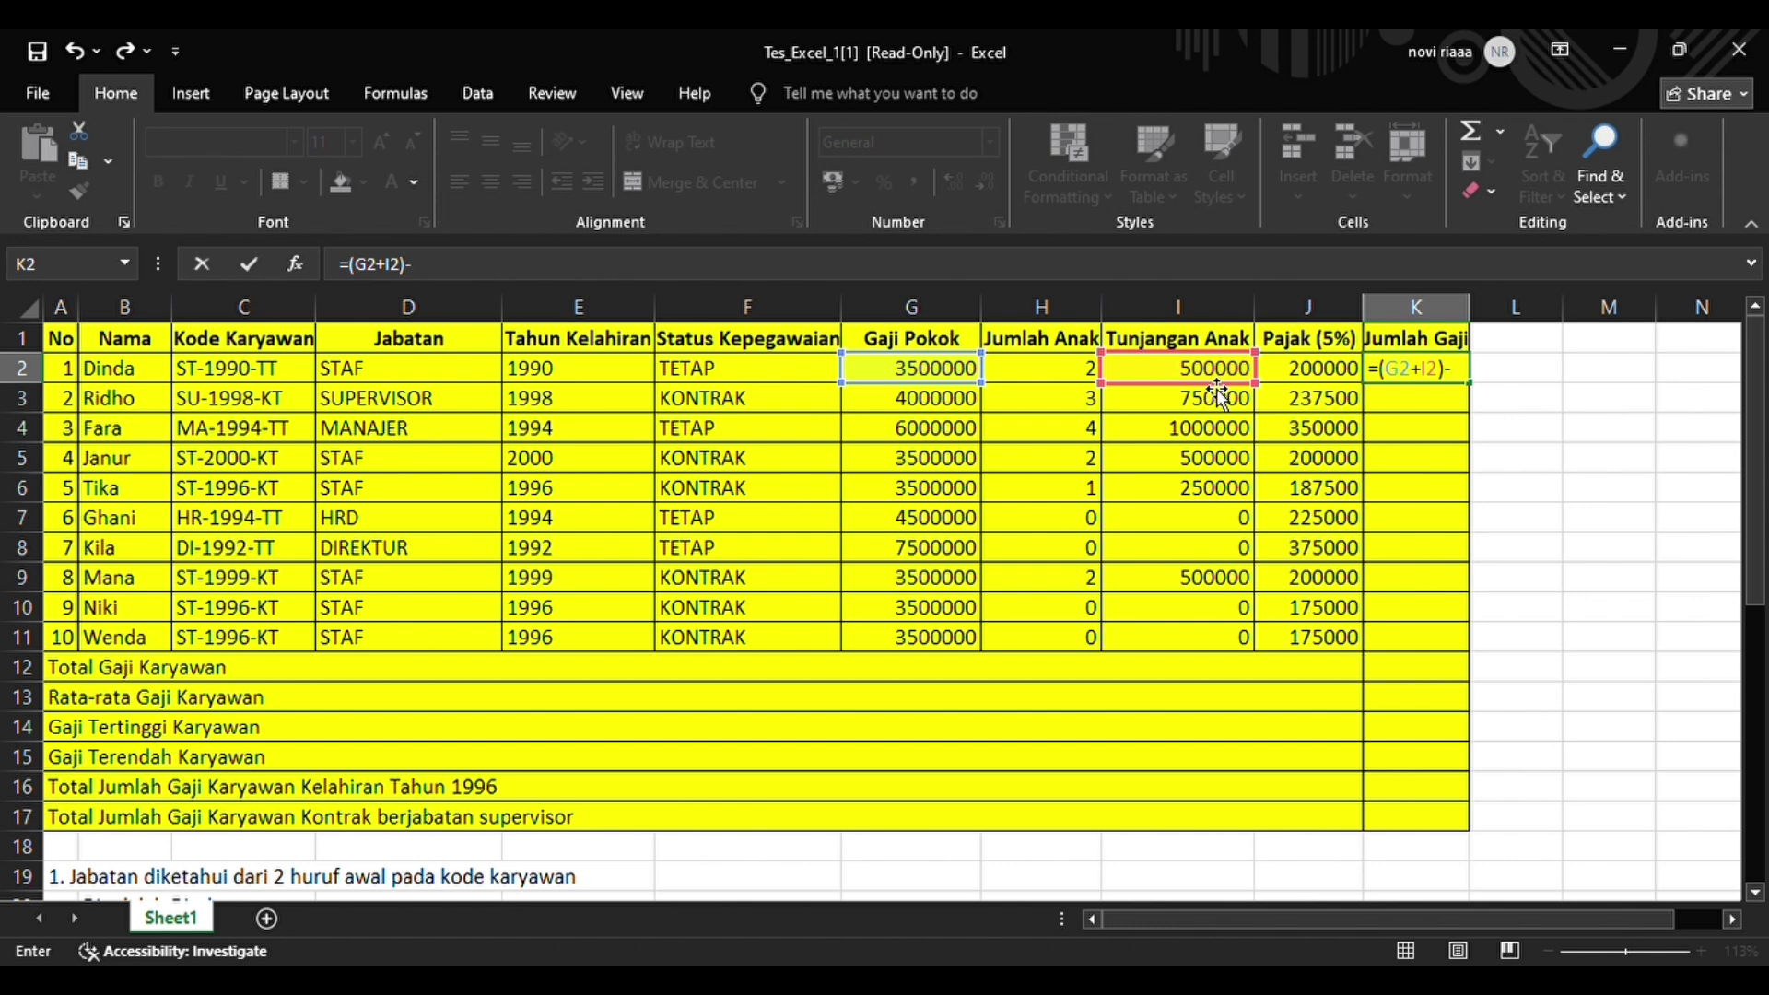
click(1304, 372)
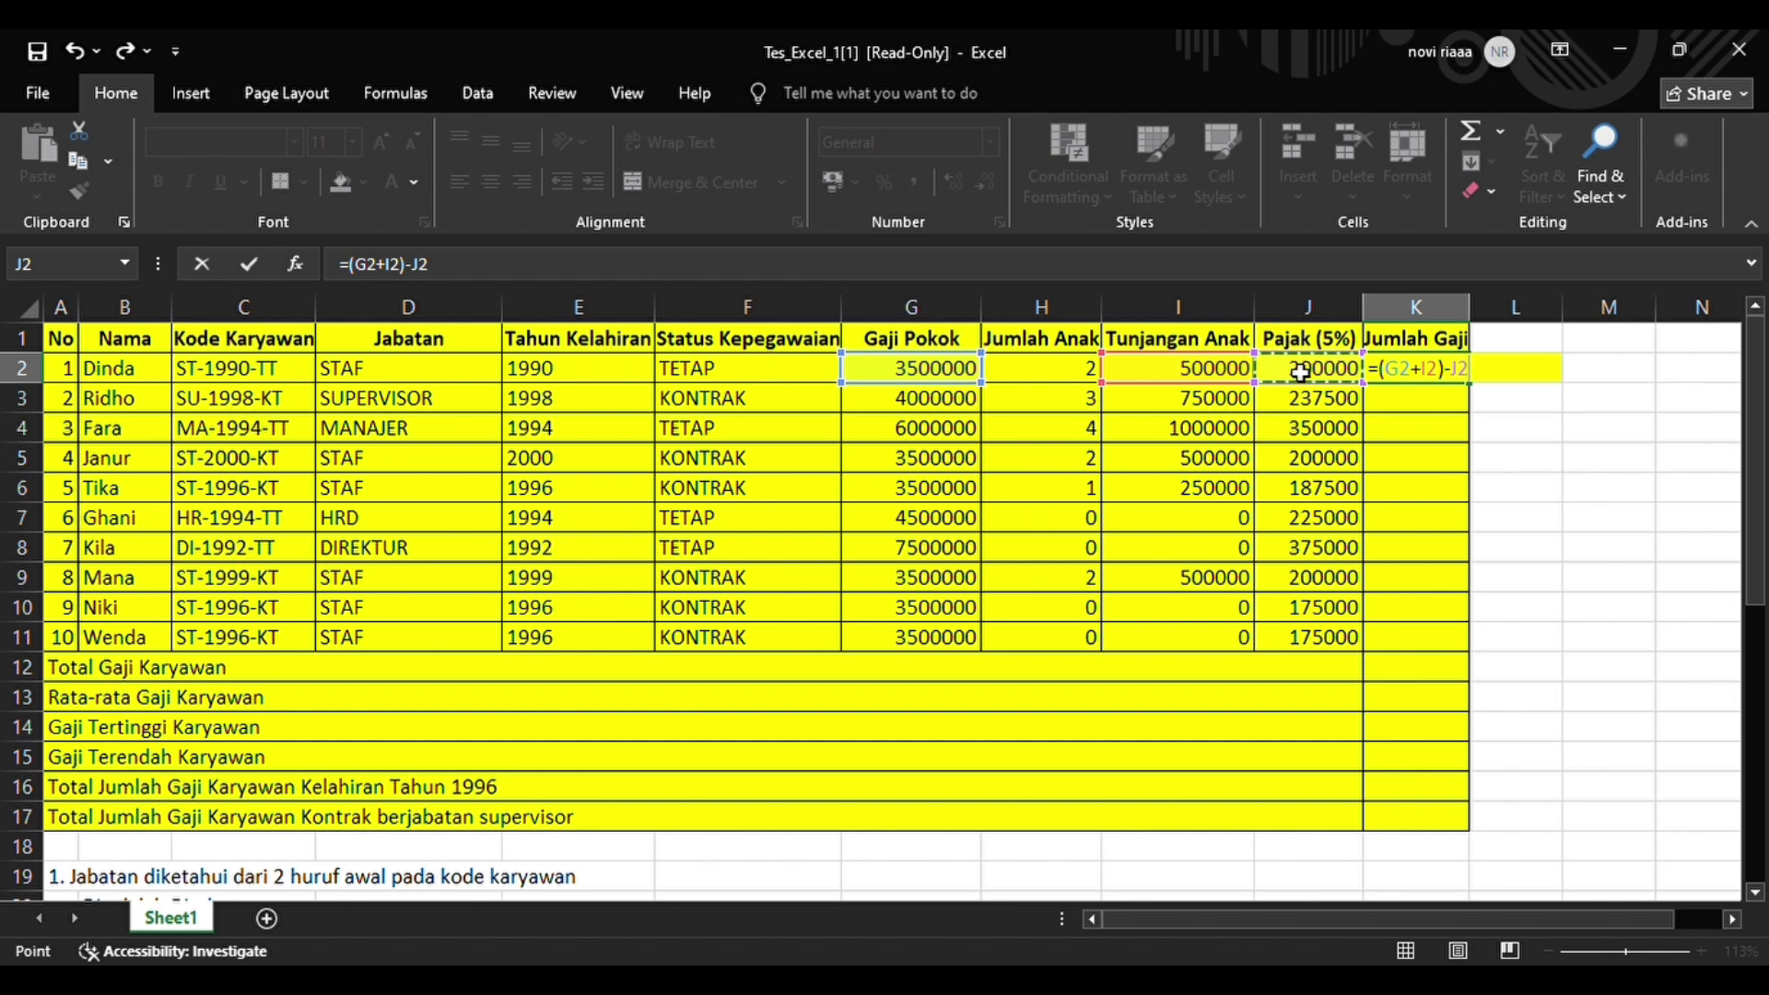
key(Return)
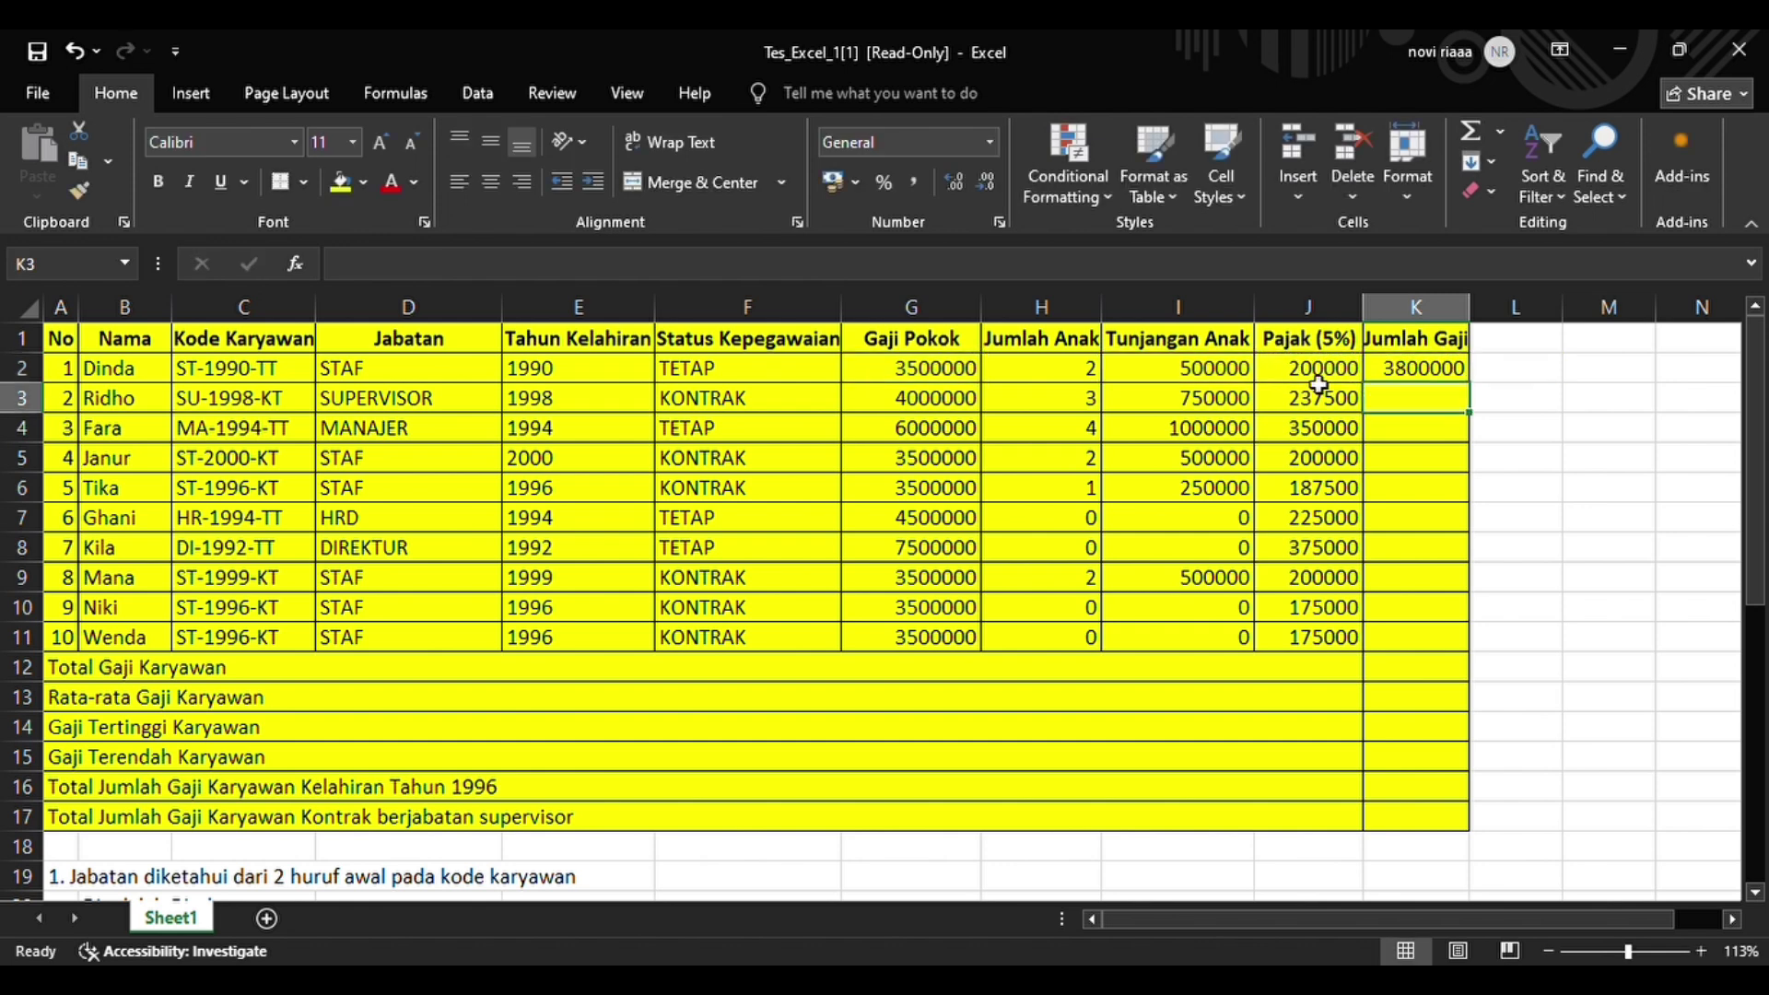
click(1409, 379)
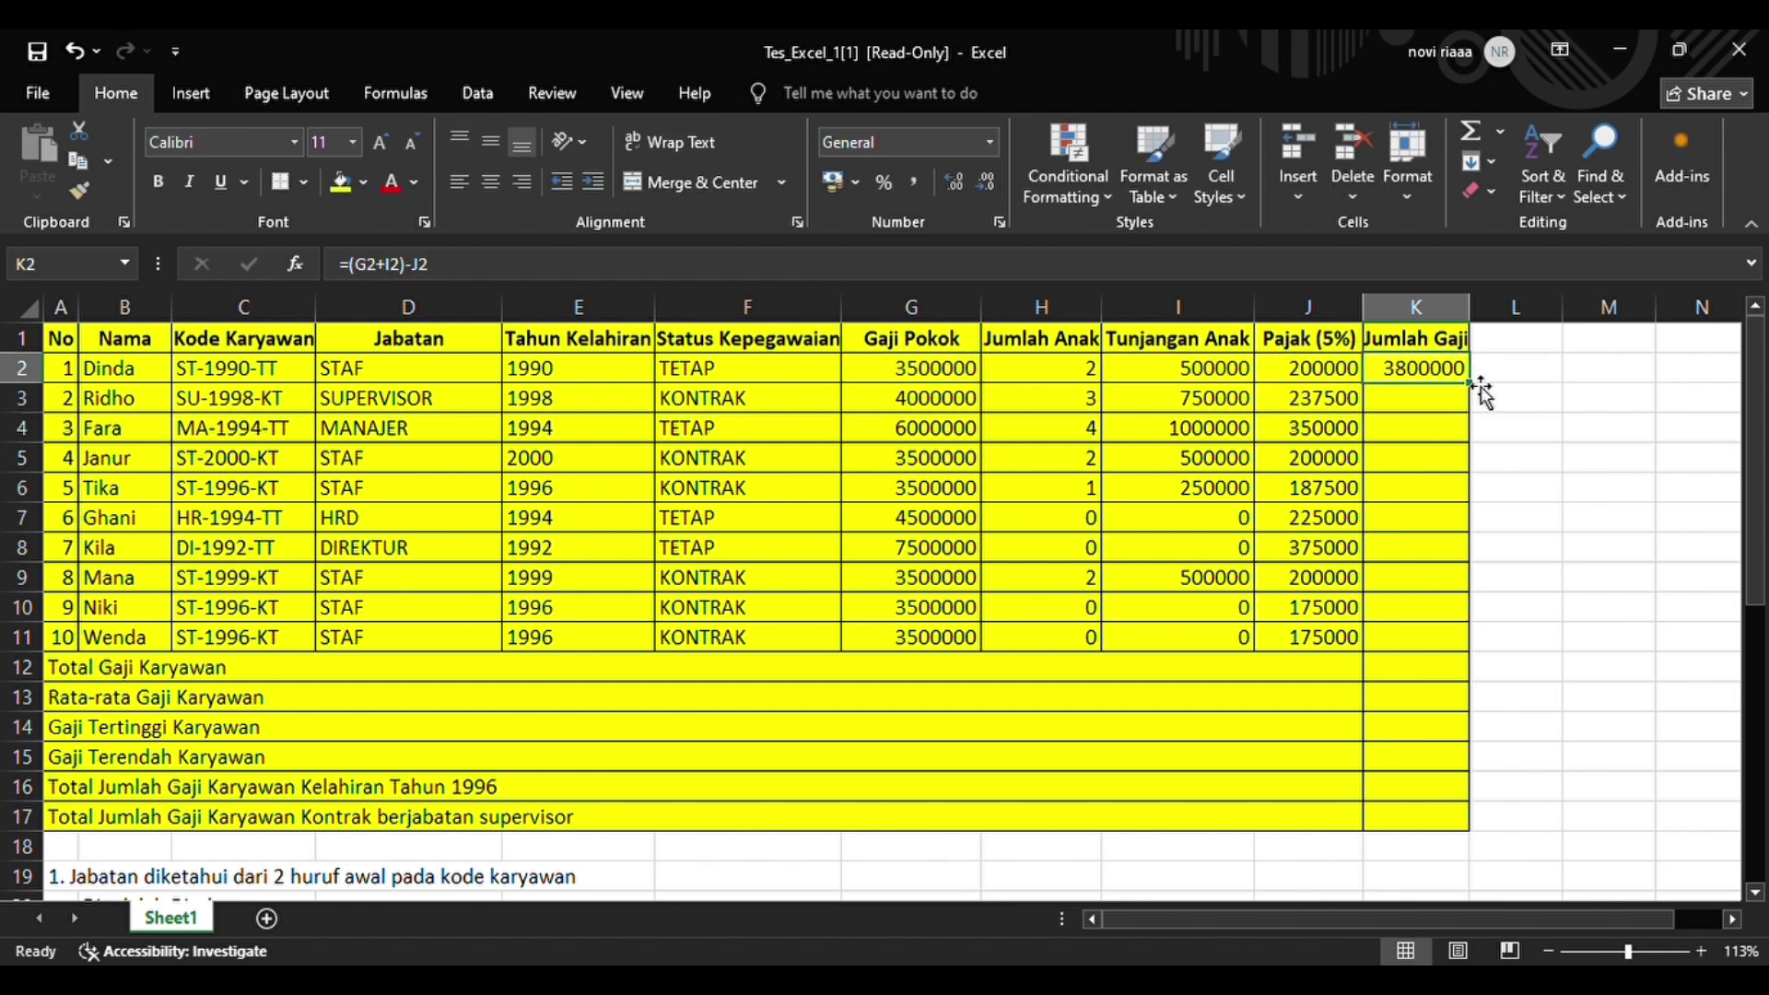
drag(1472, 385, 1485, 657)
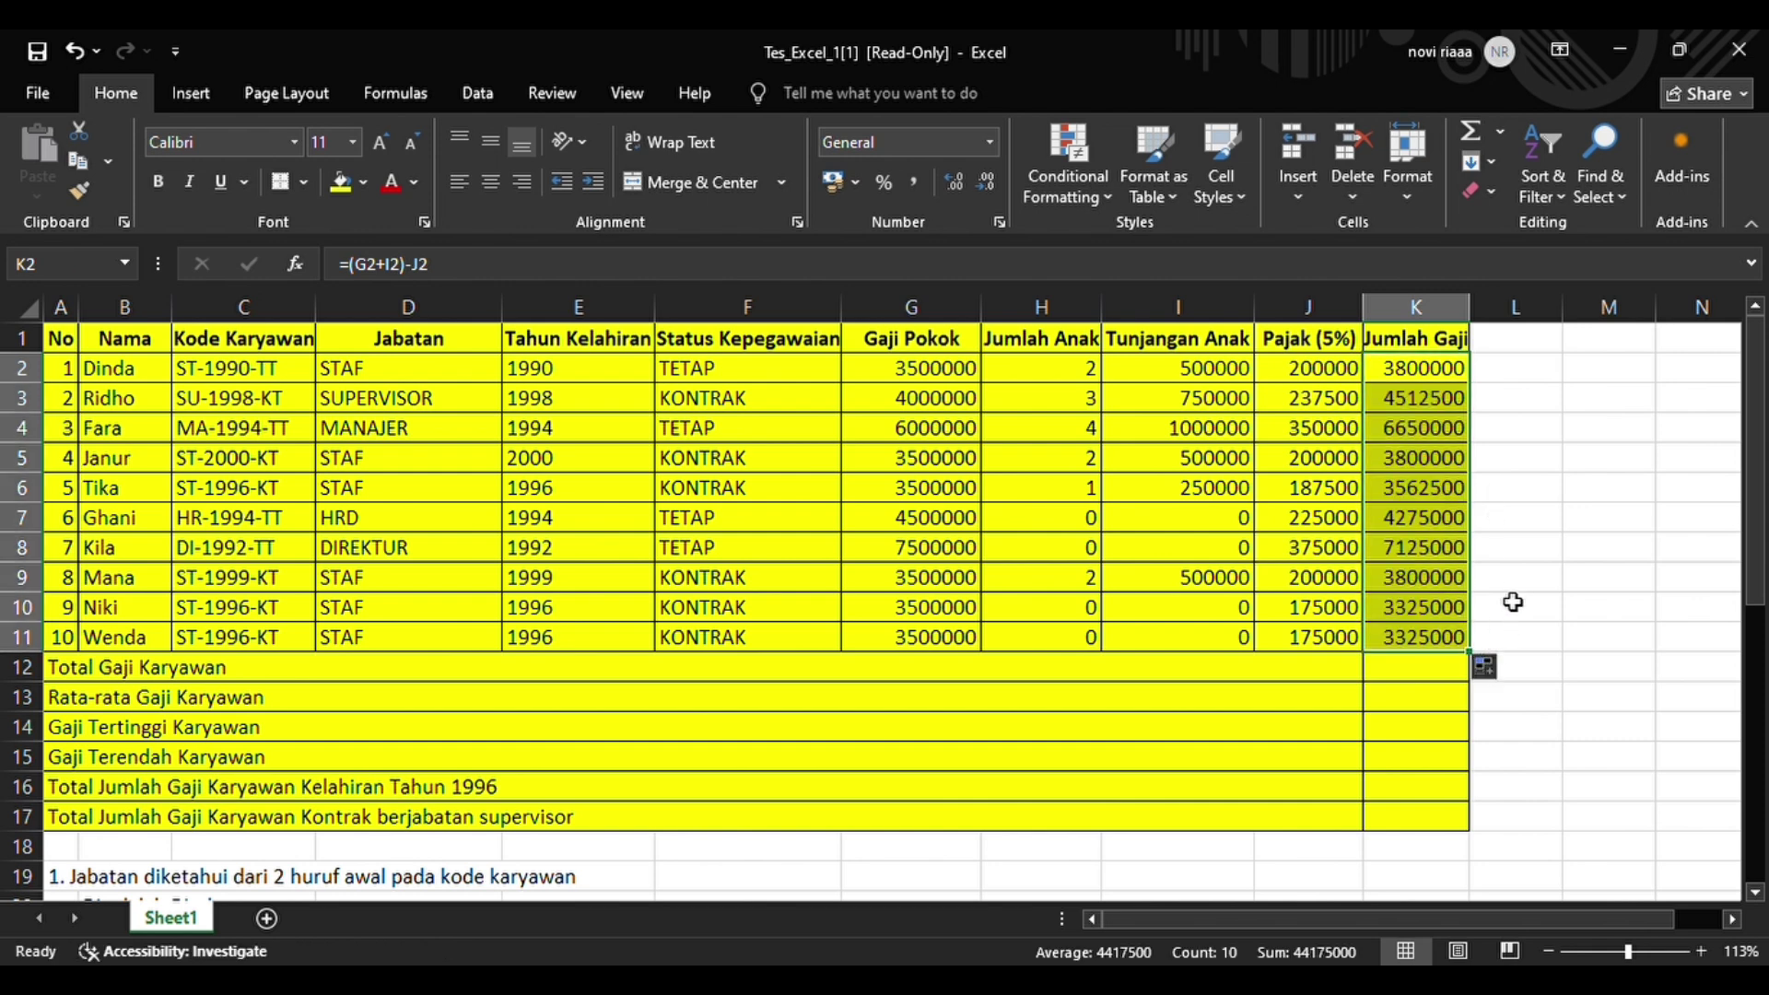
click(1511, 636)
- Enter =SUM(K2:K11) in K12 for the Total Gaji Karyawan row
click(1424, 666)
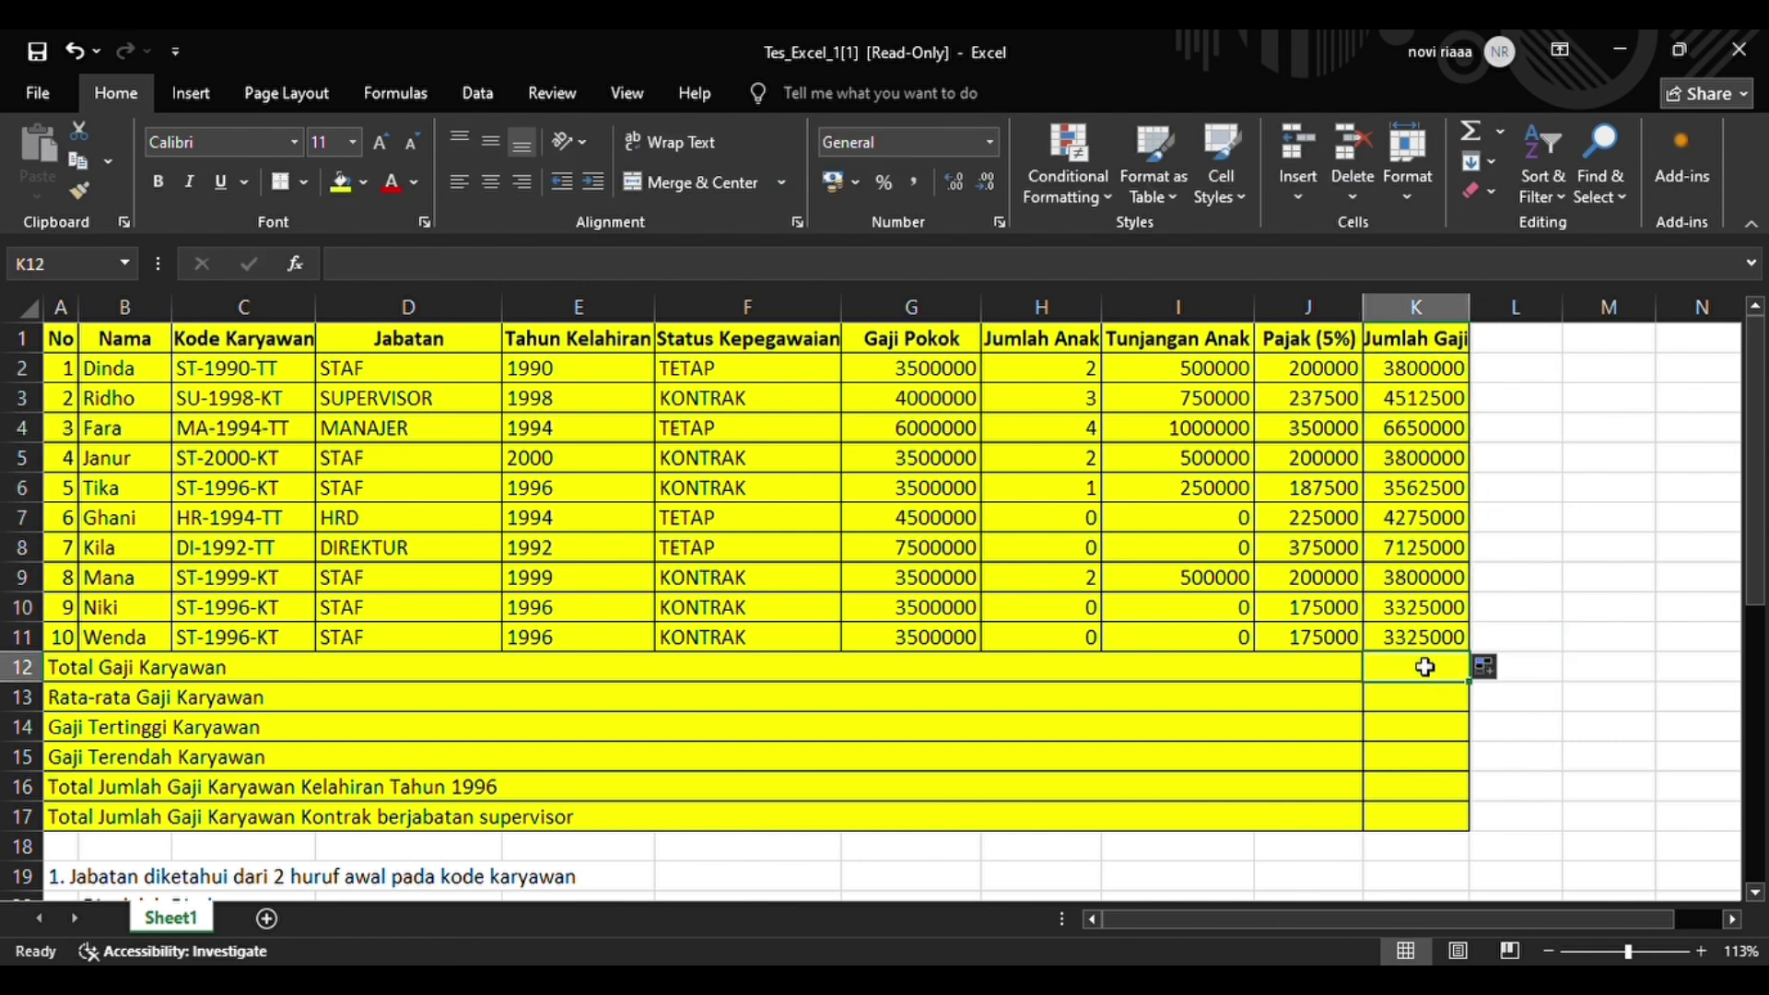
click(117, 673)
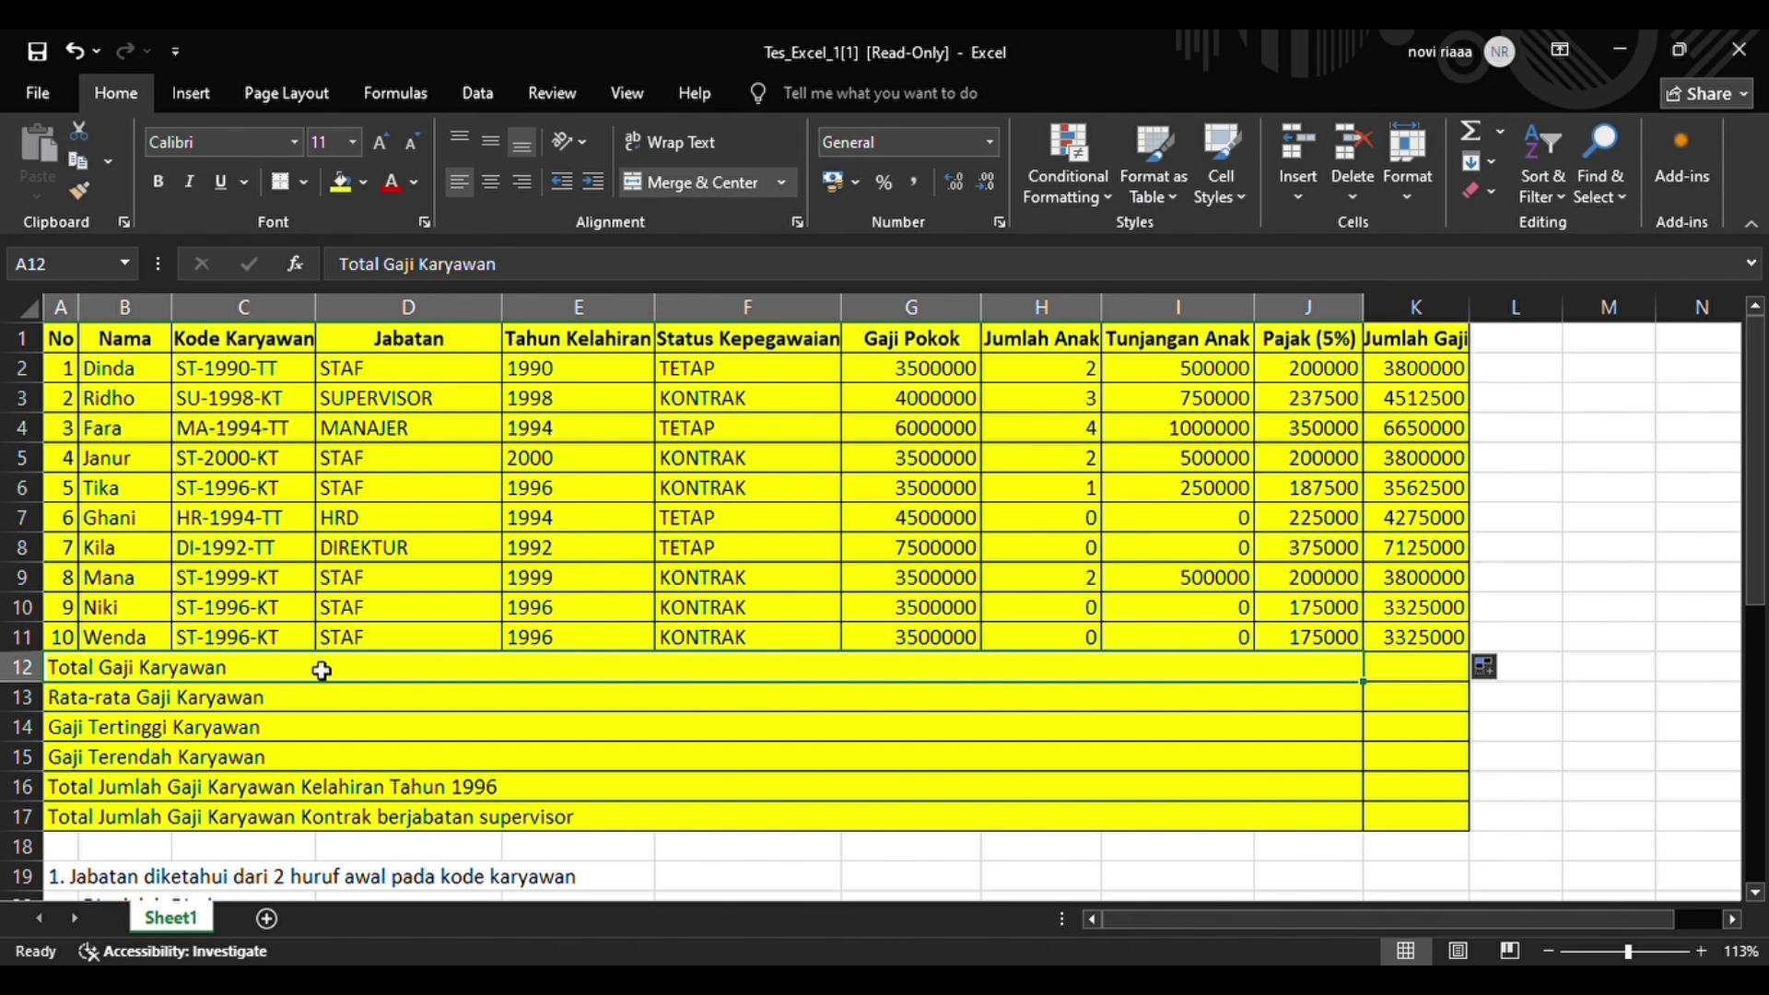
click(1410, 672)
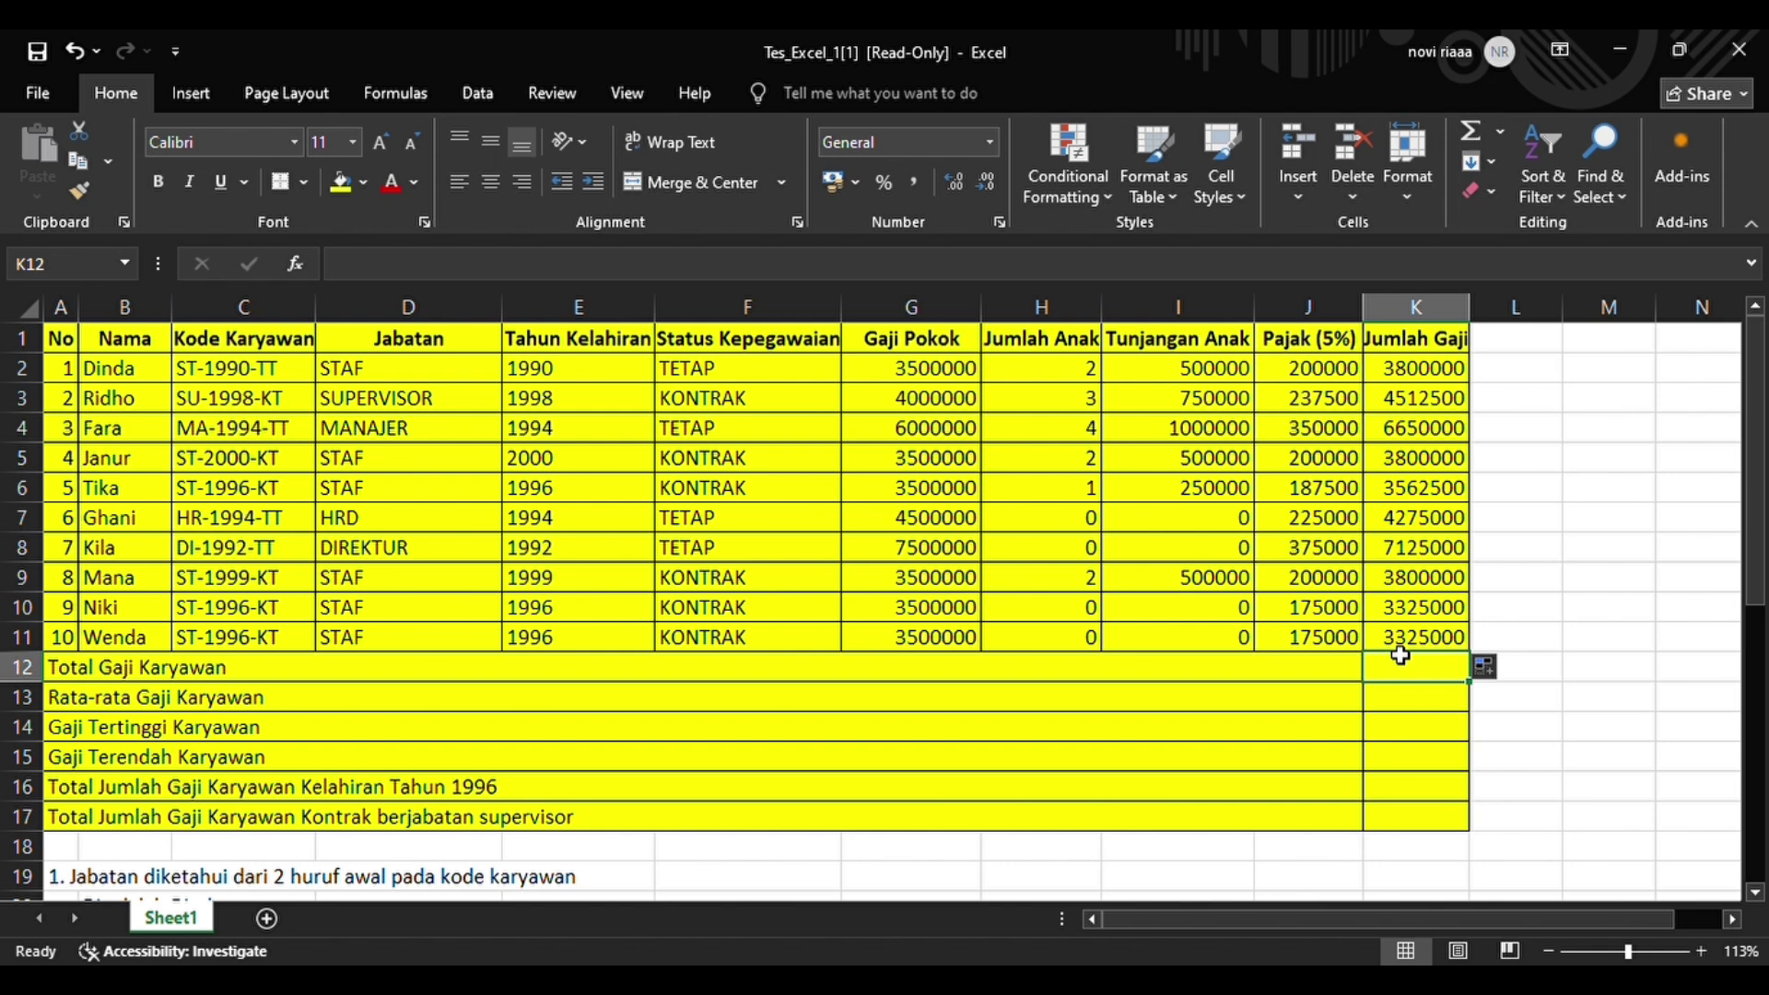
text(=)
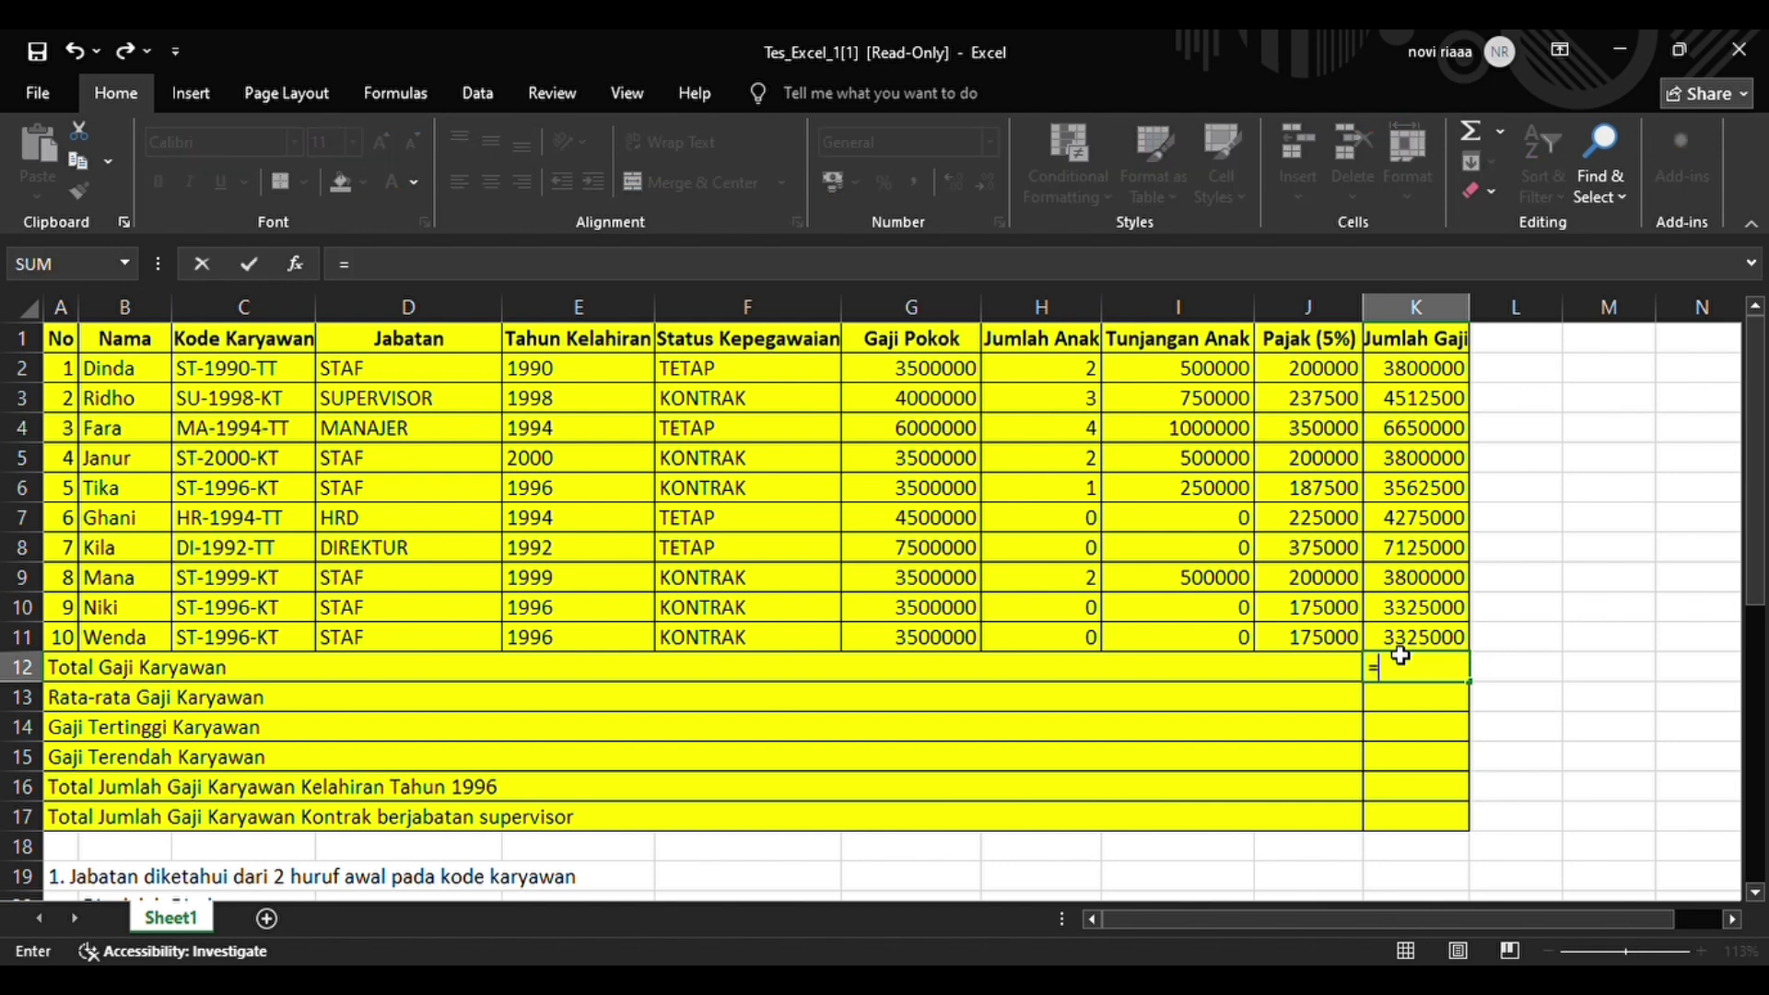
text(SUM()
click(1436, 375)
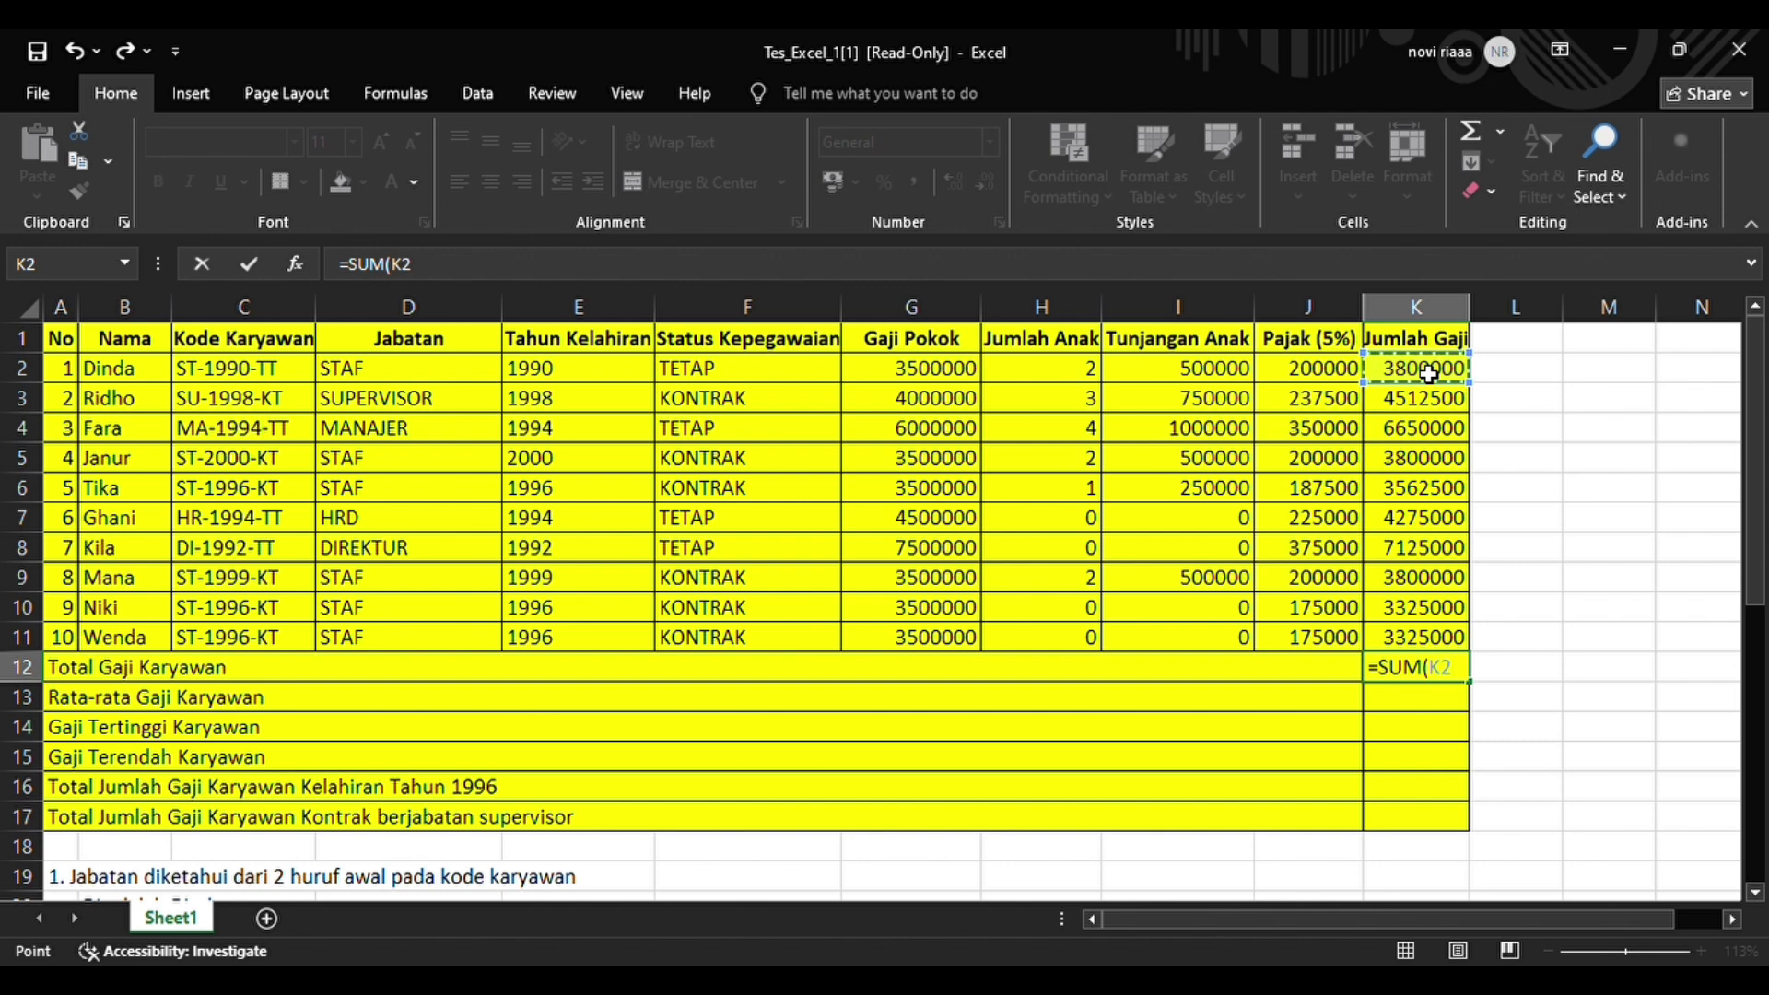
text(;)
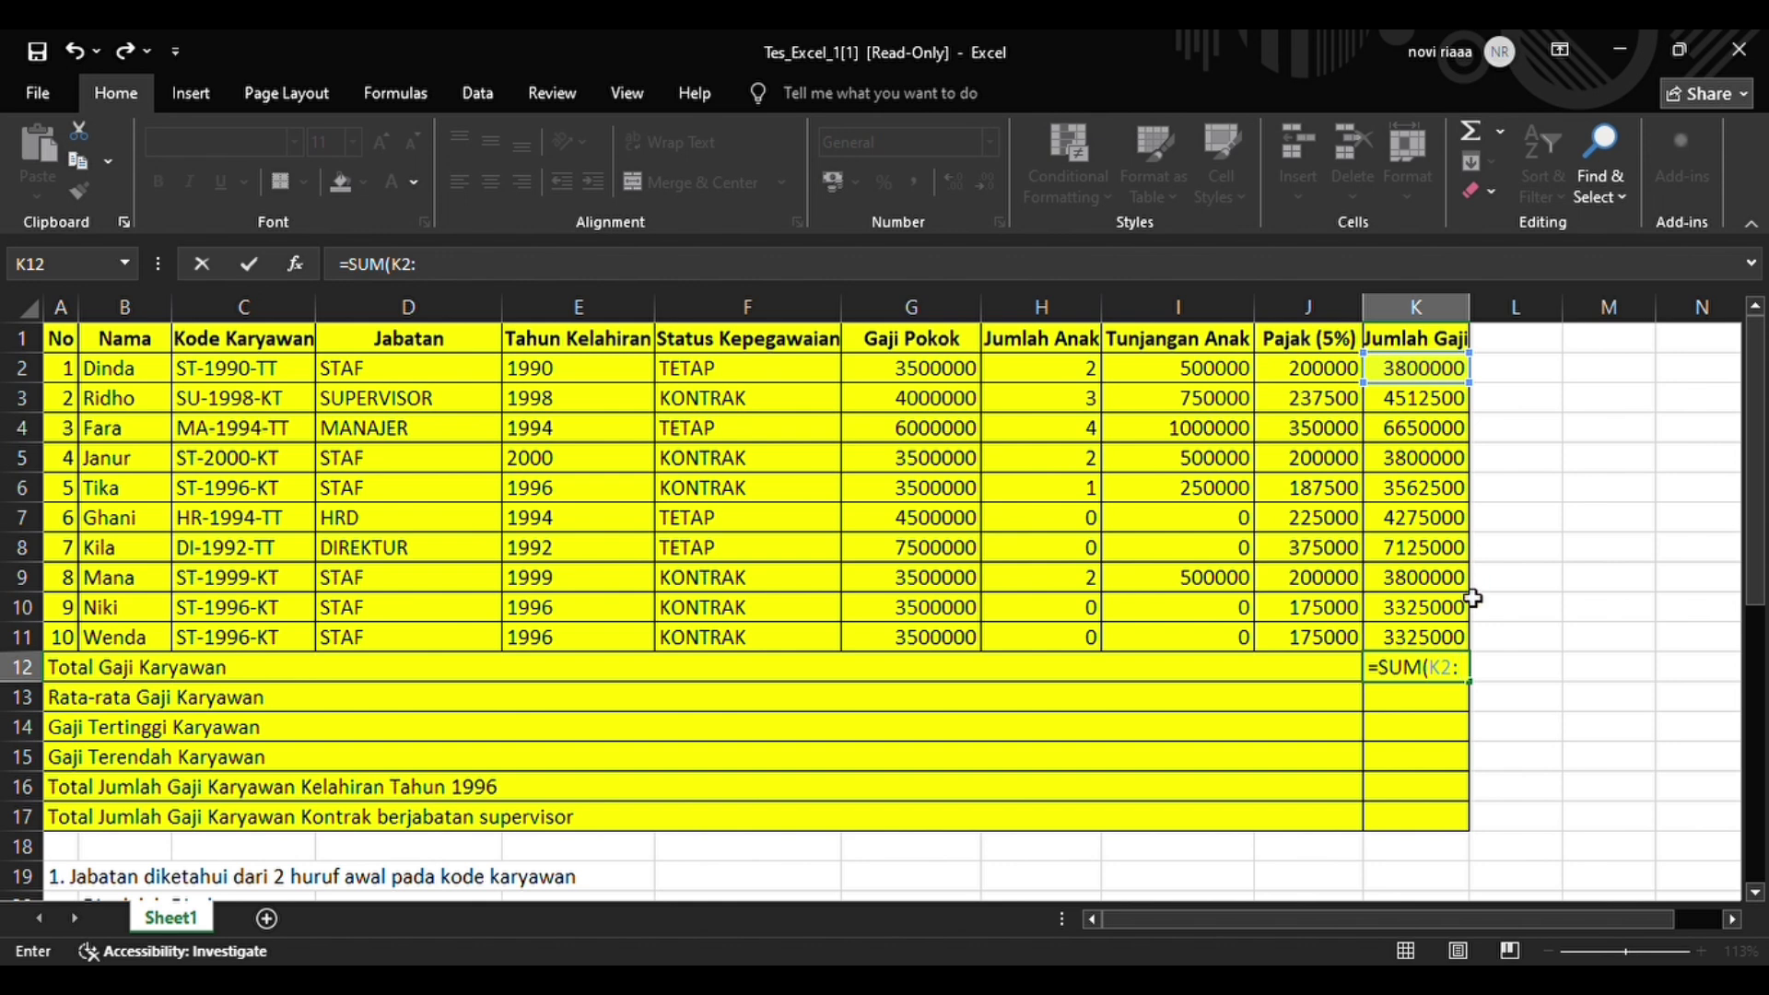
click(1462, 645)
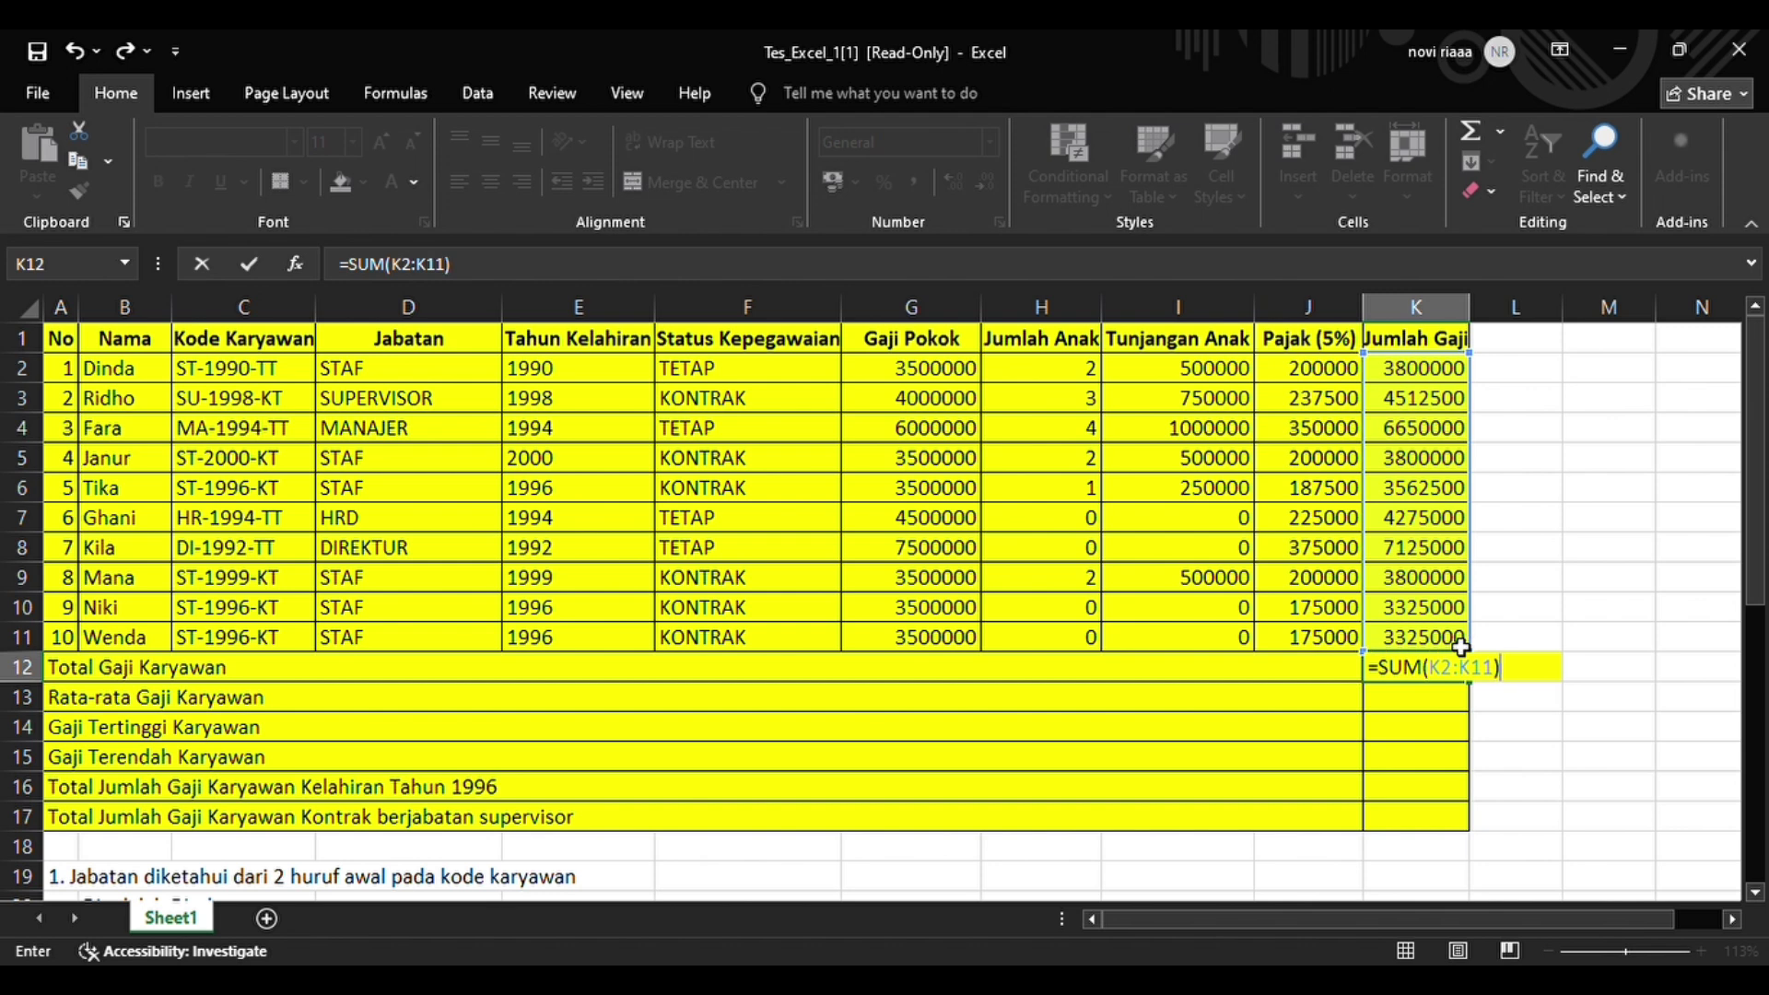
key(Return)
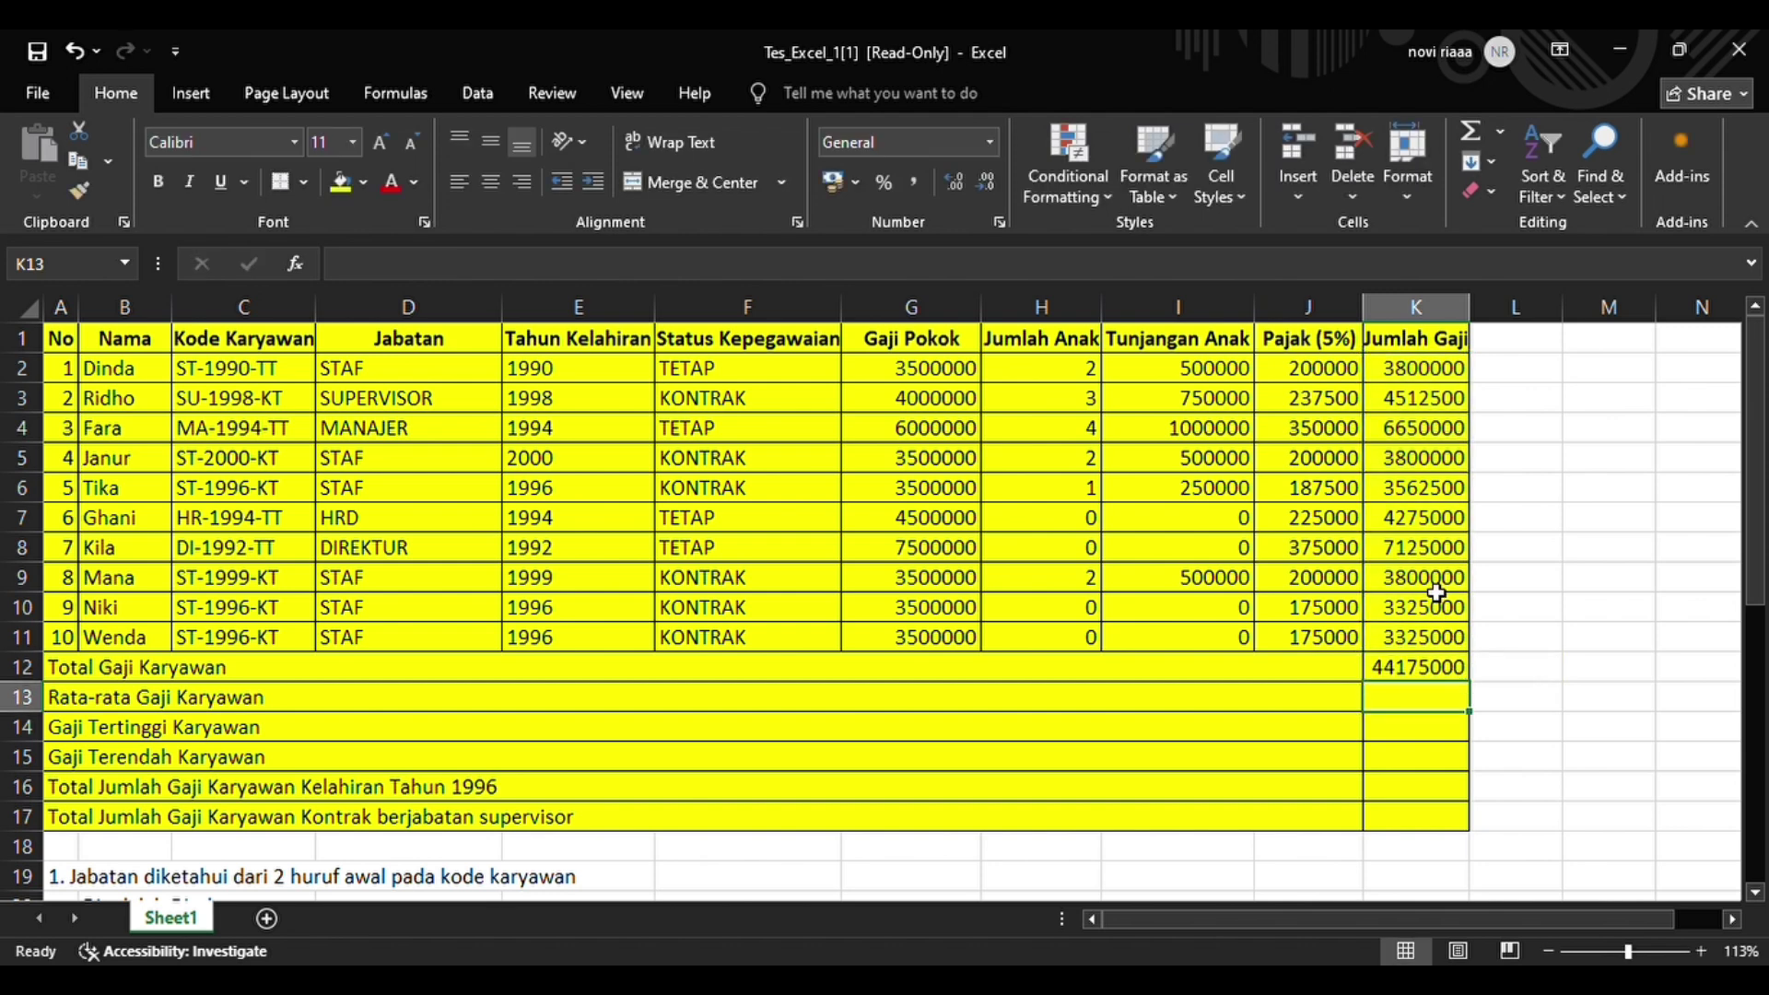
- Enter =AVERAGE(K2:K11) in K13 for the Rata-rata Gaji Karyawan row
click(264, 703)
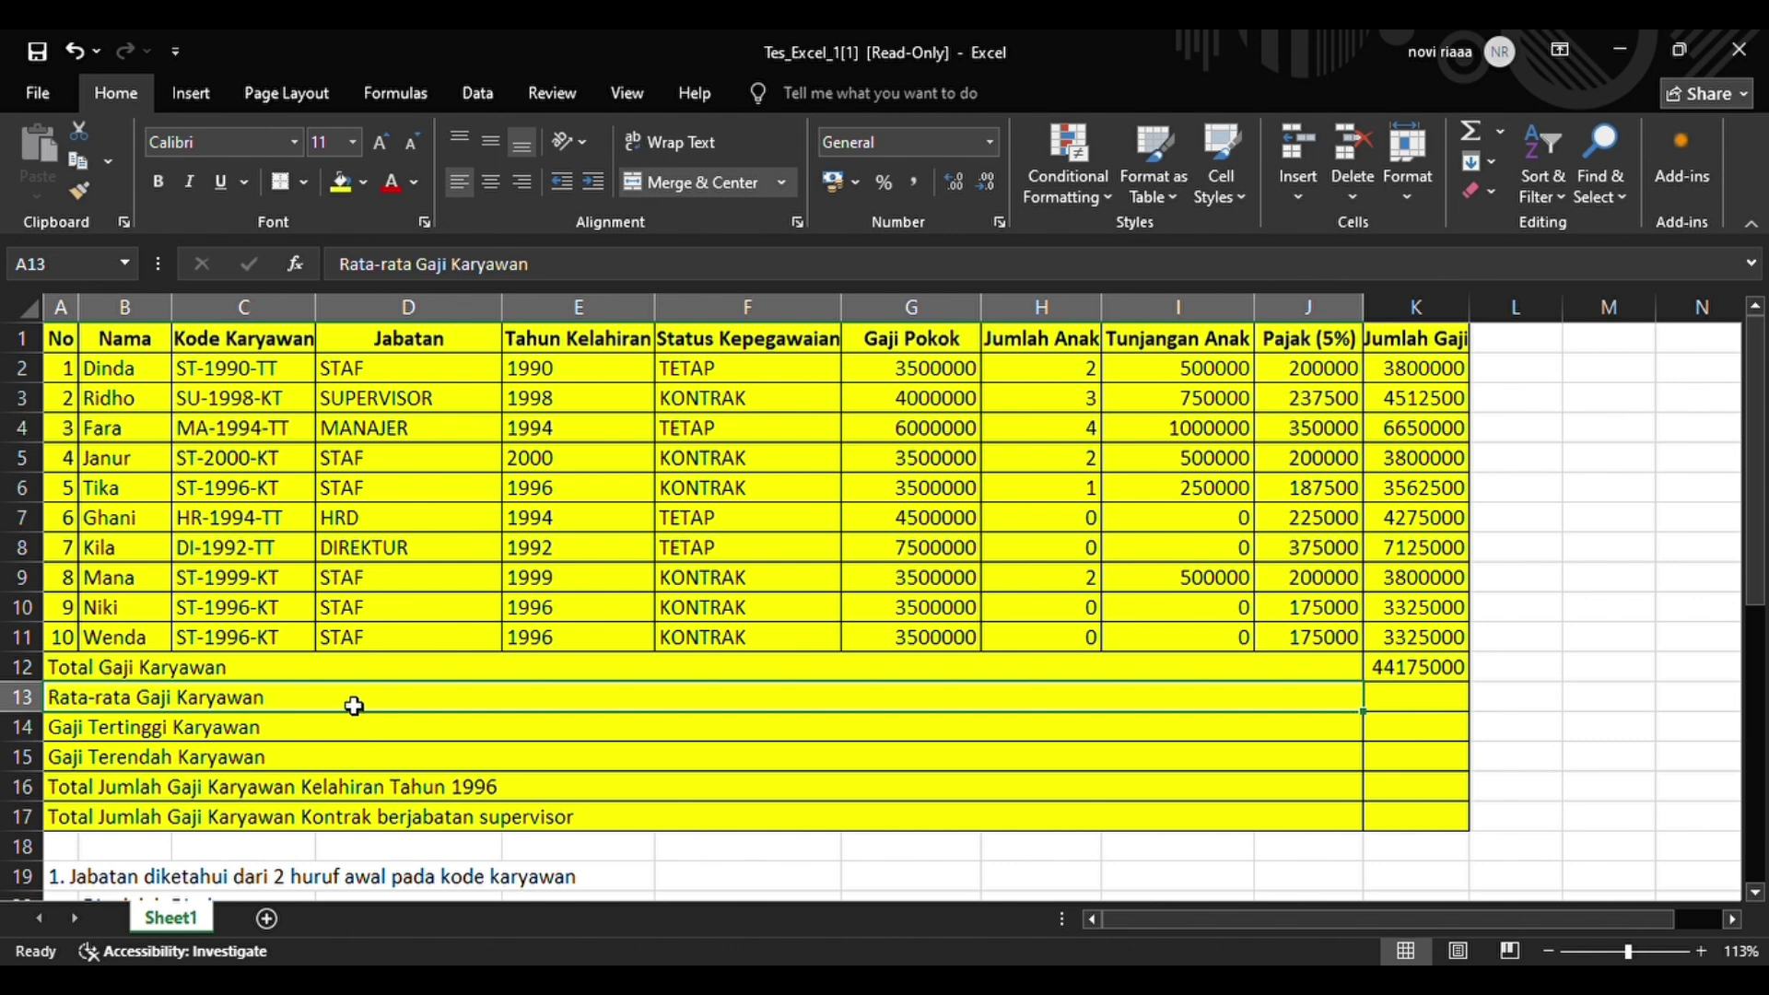
click(1409, 706)
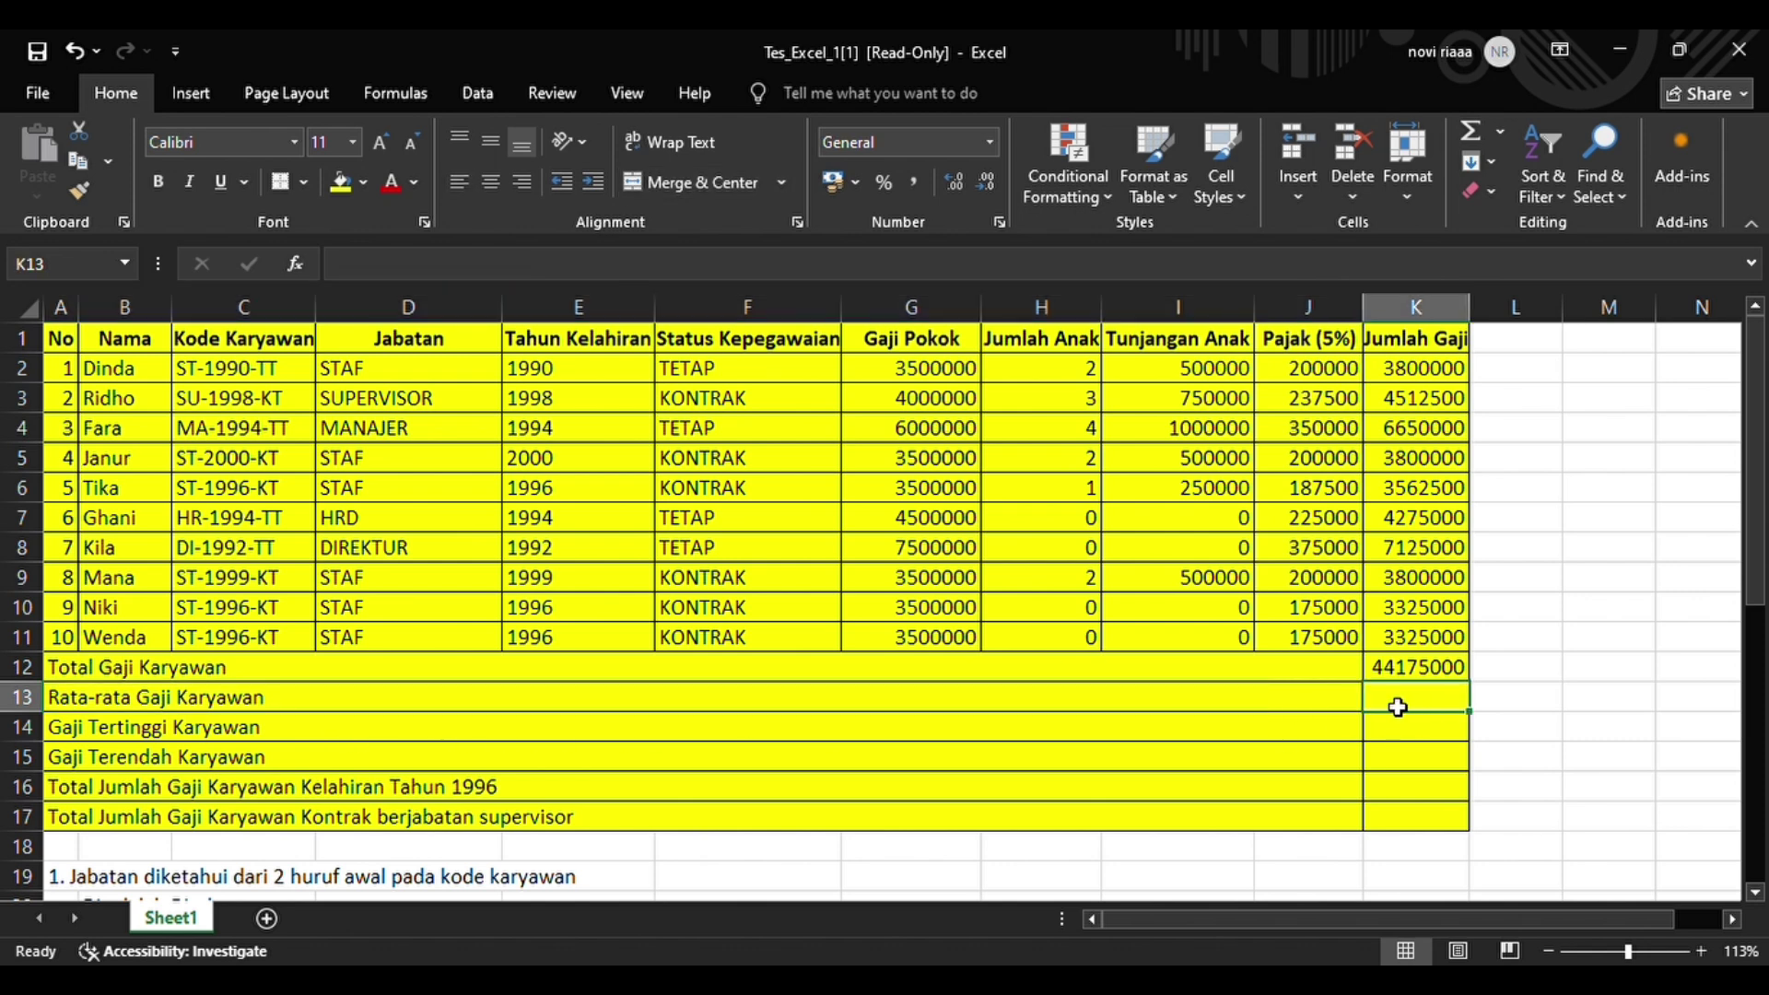
text(=A)
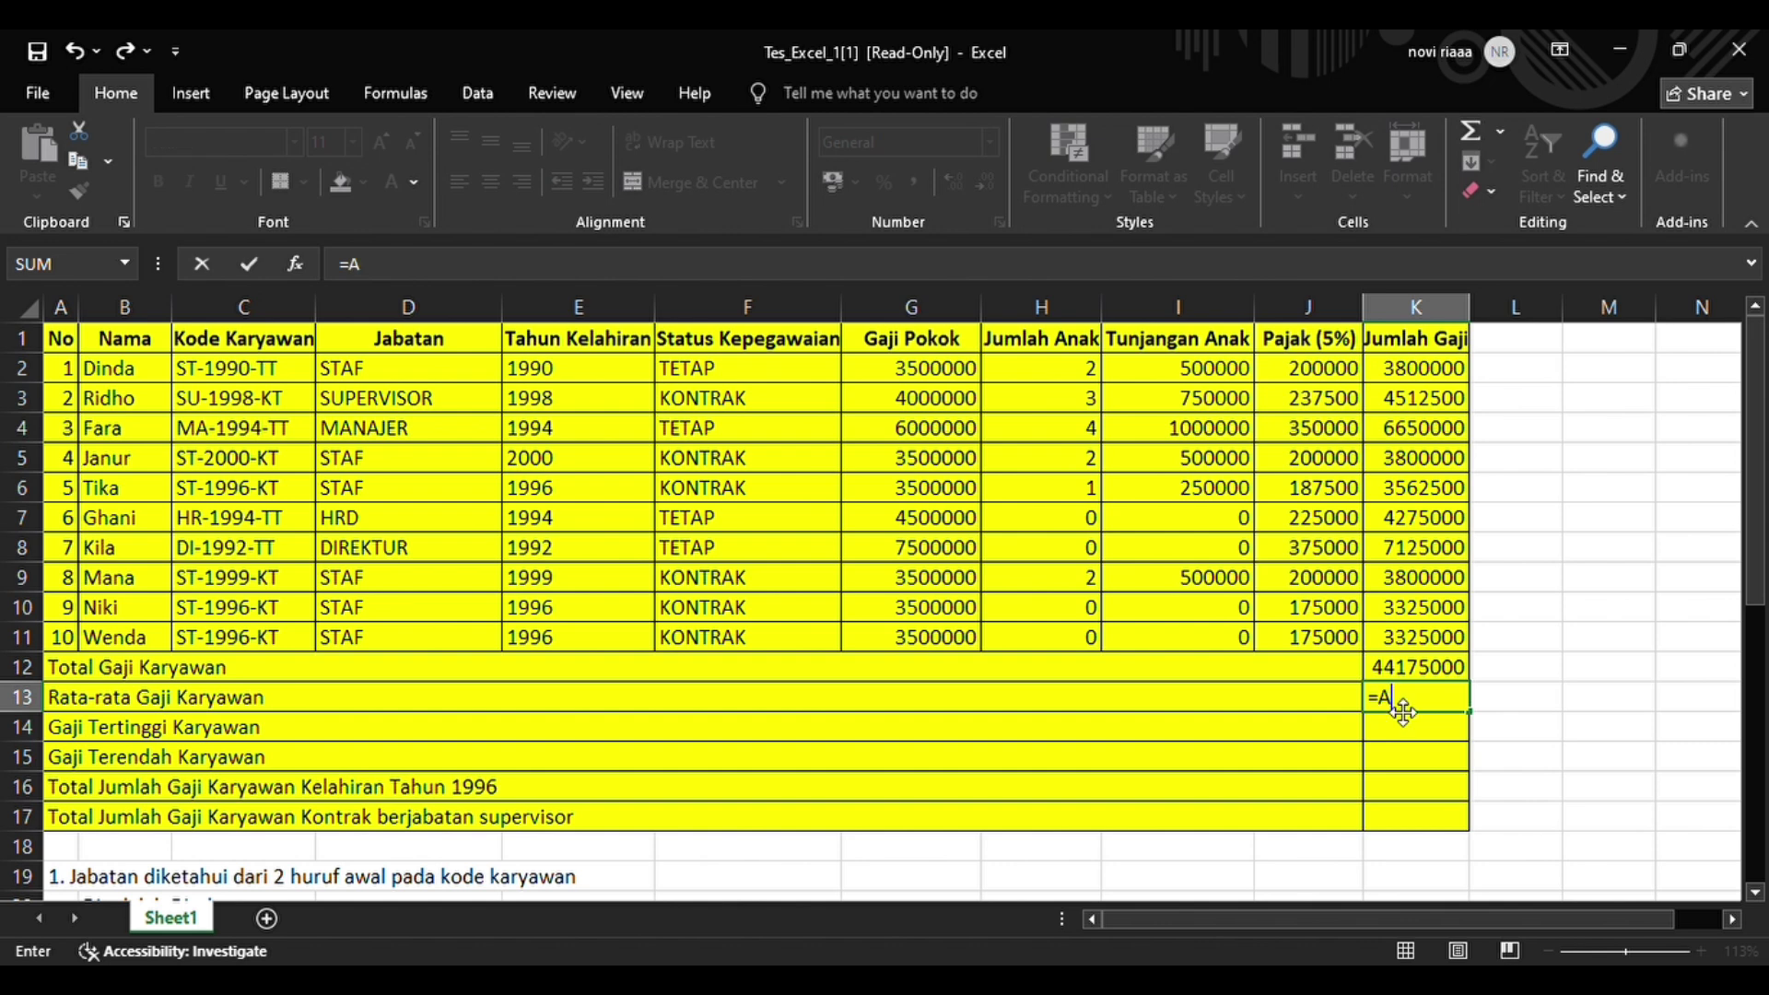
text(VERAGE()
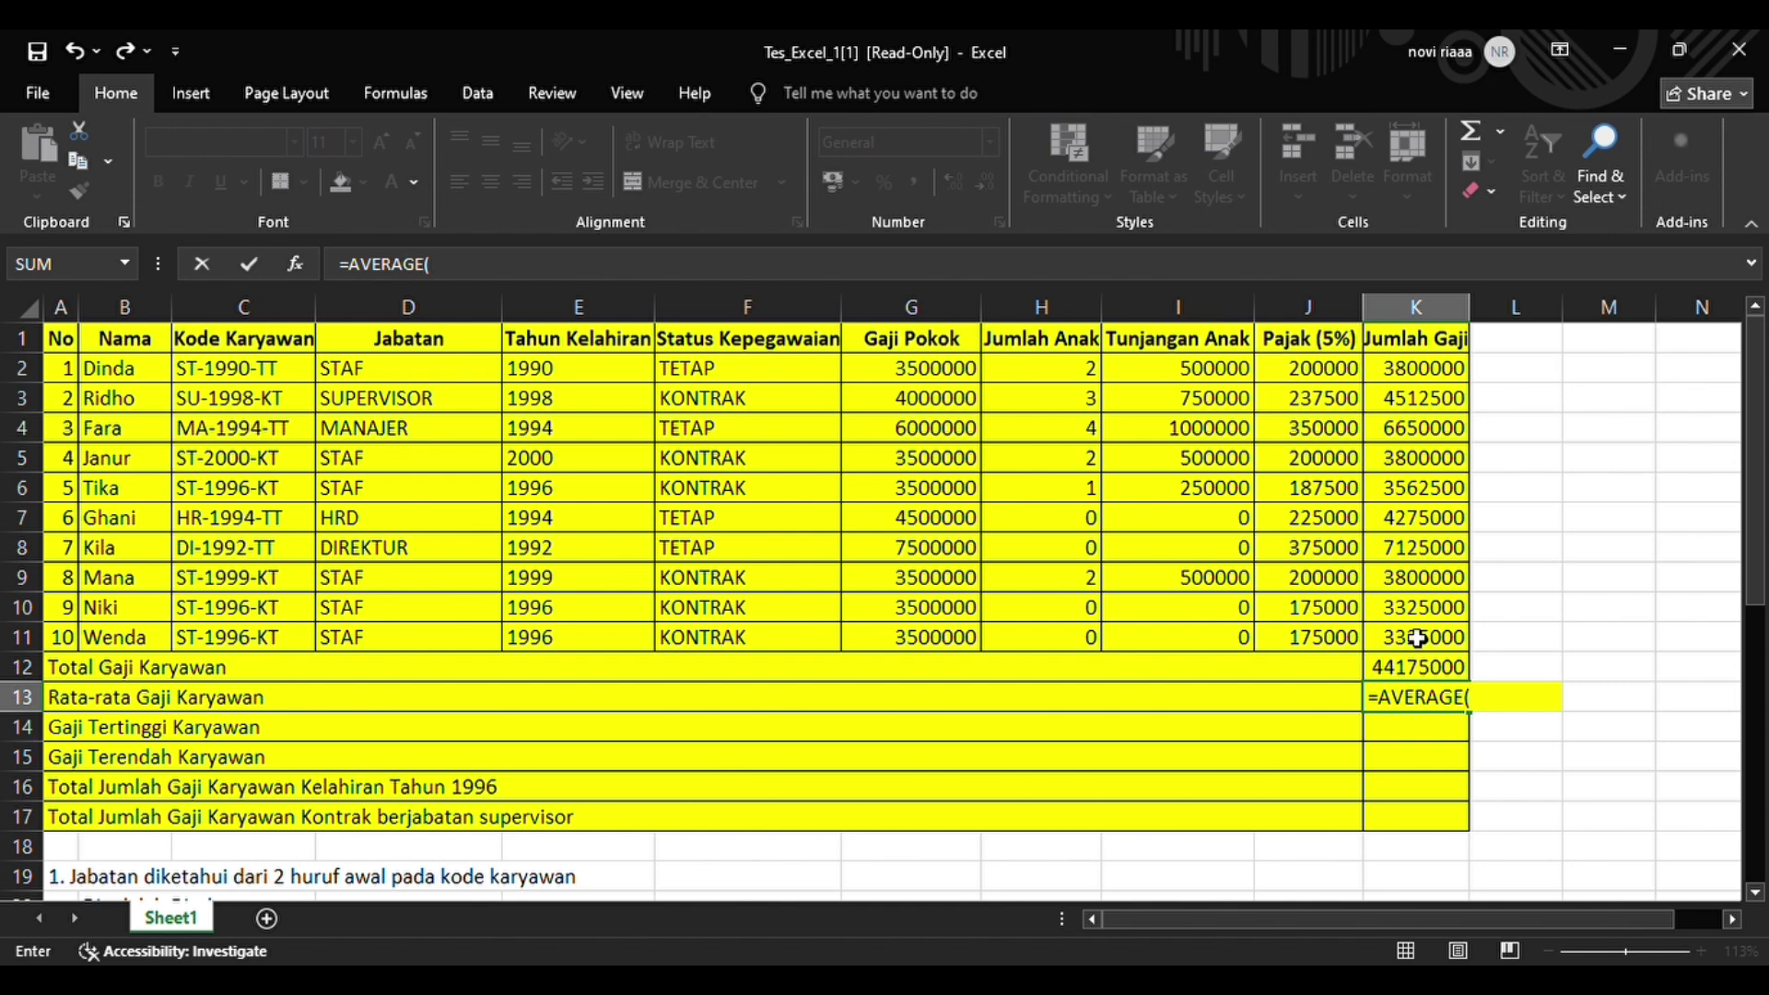
click(1404, 377)
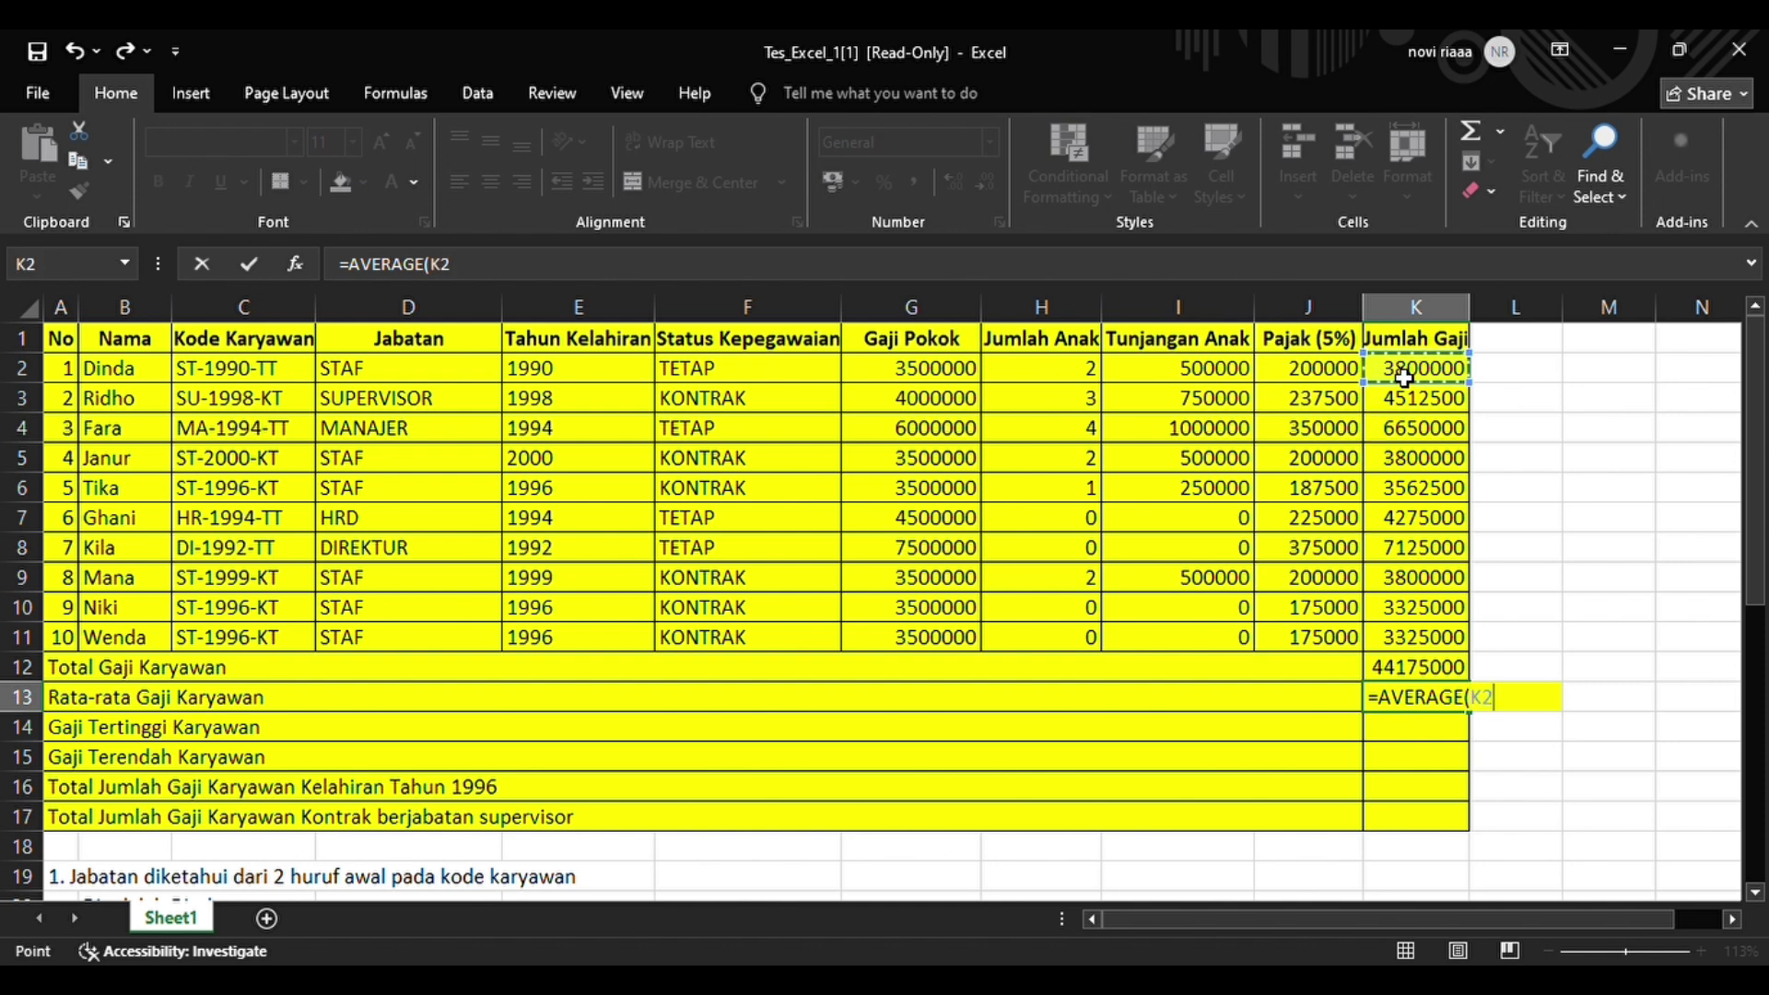
key(F8)
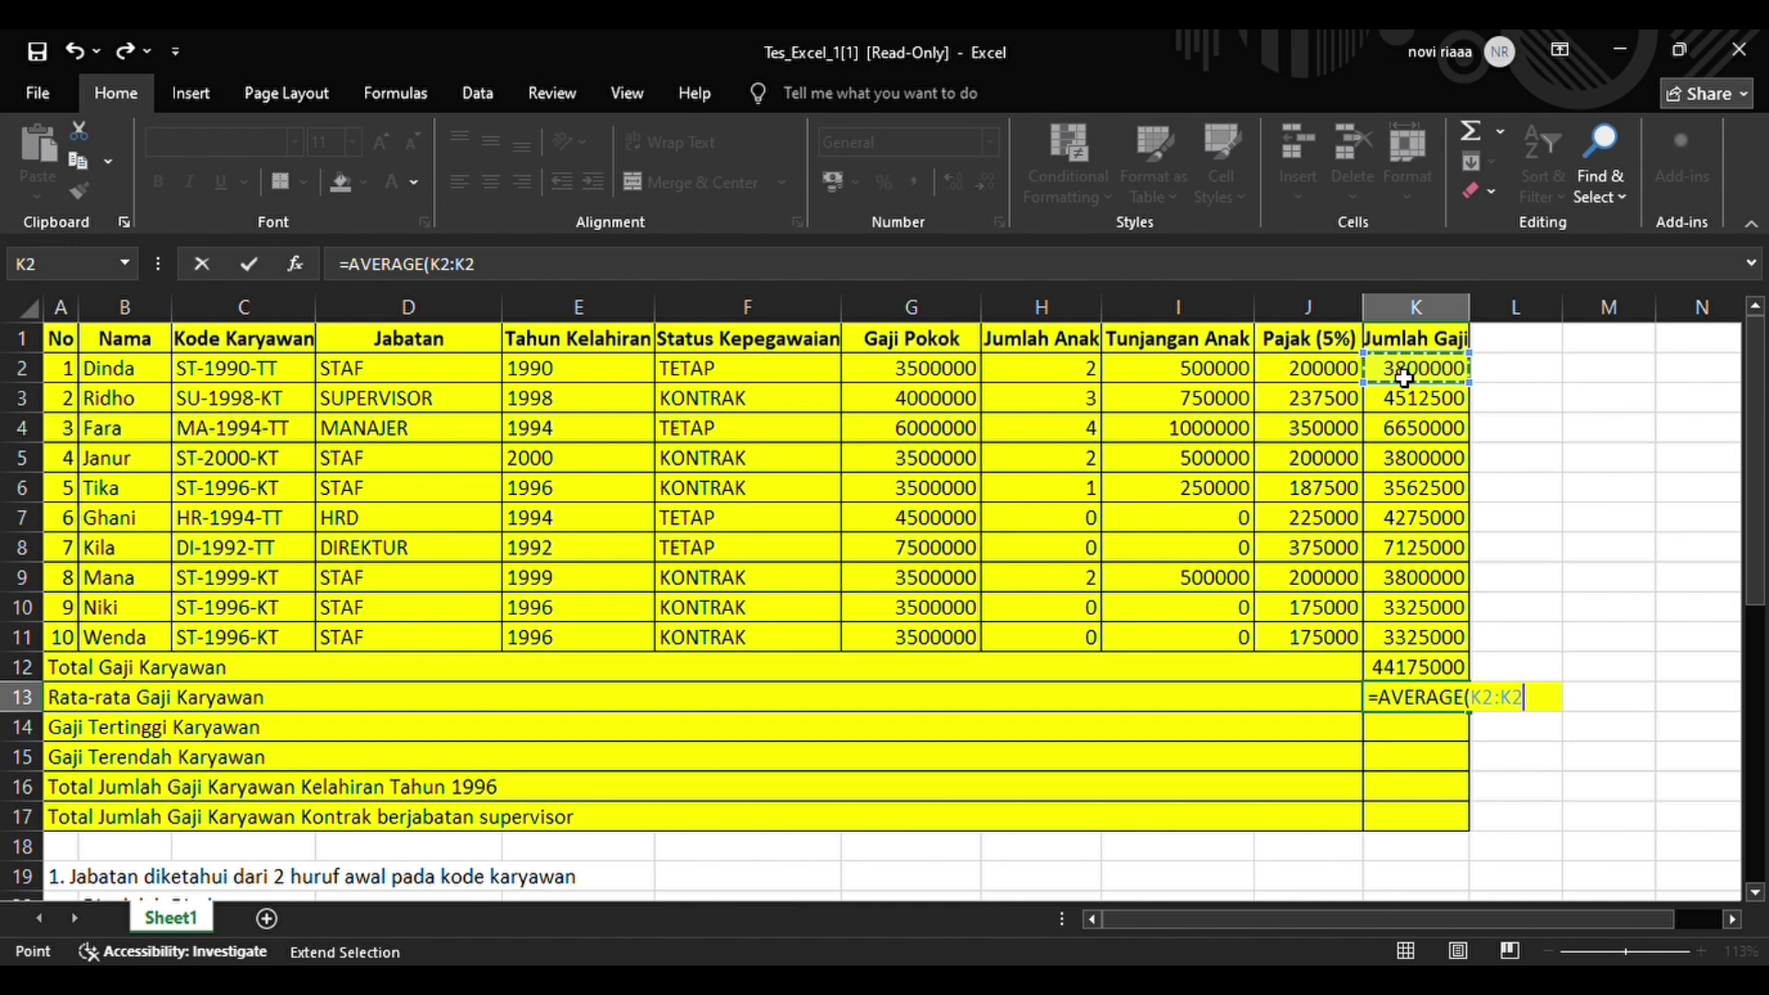
key(BackSpace)
key(BackSpace)
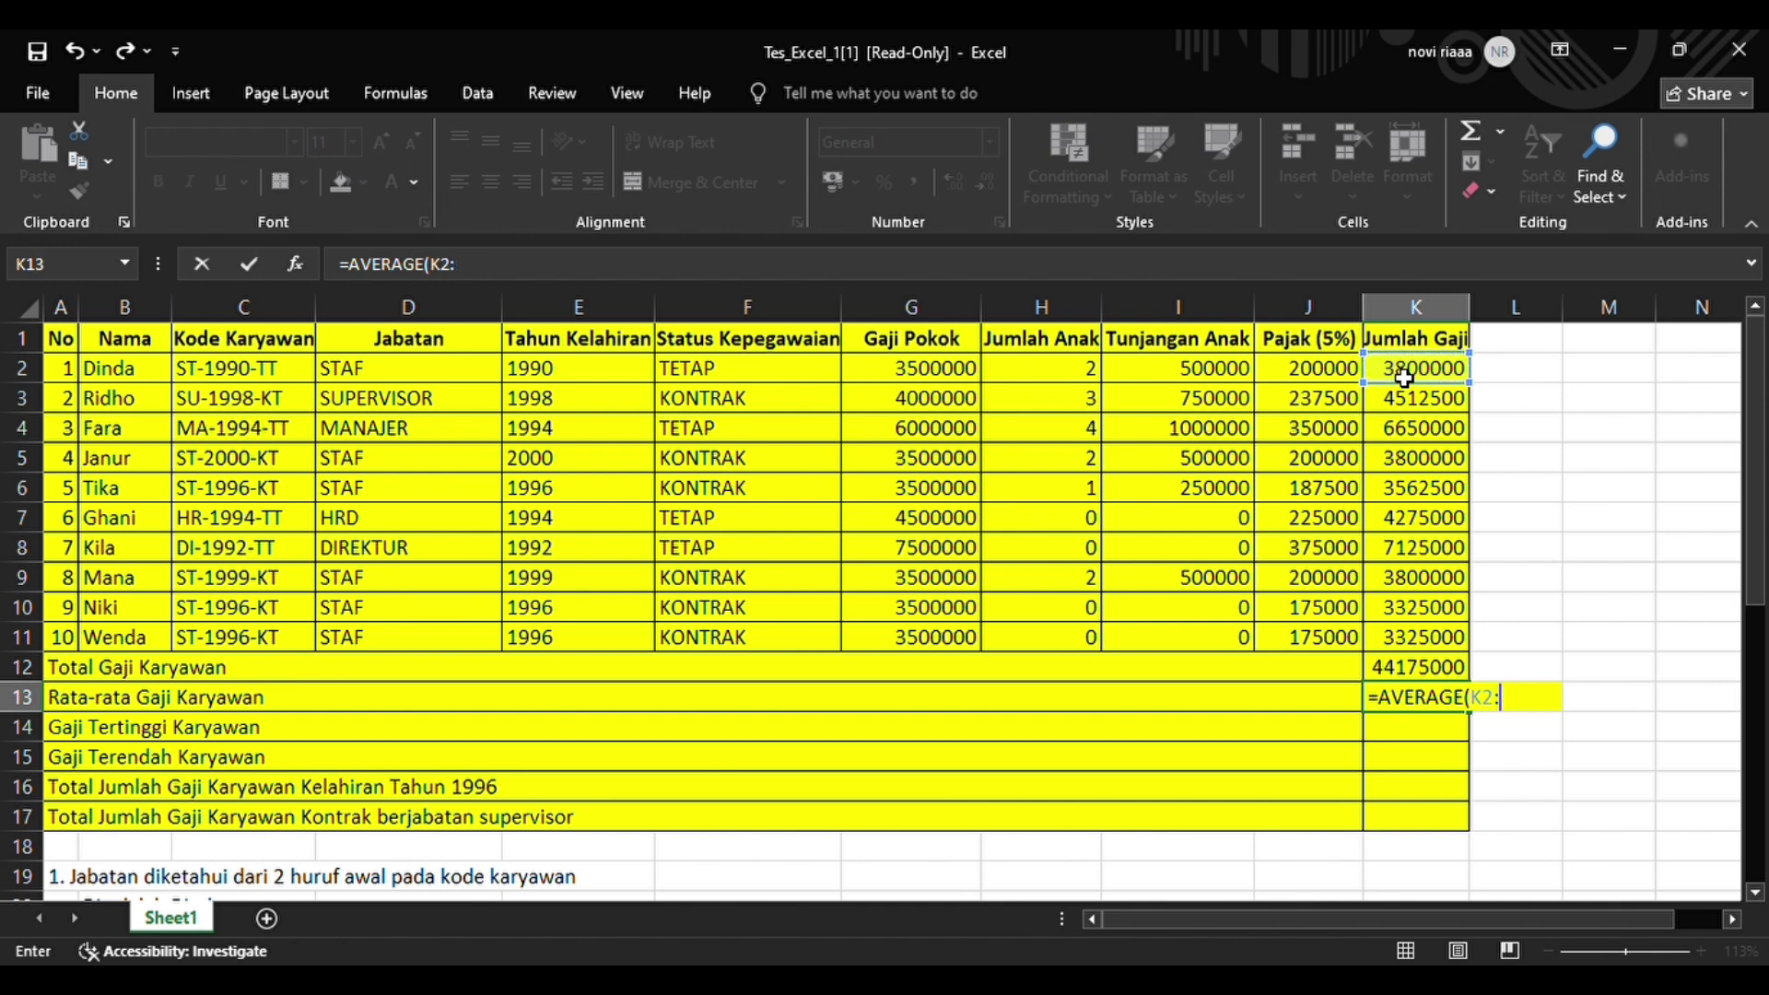
click(1431, 648)
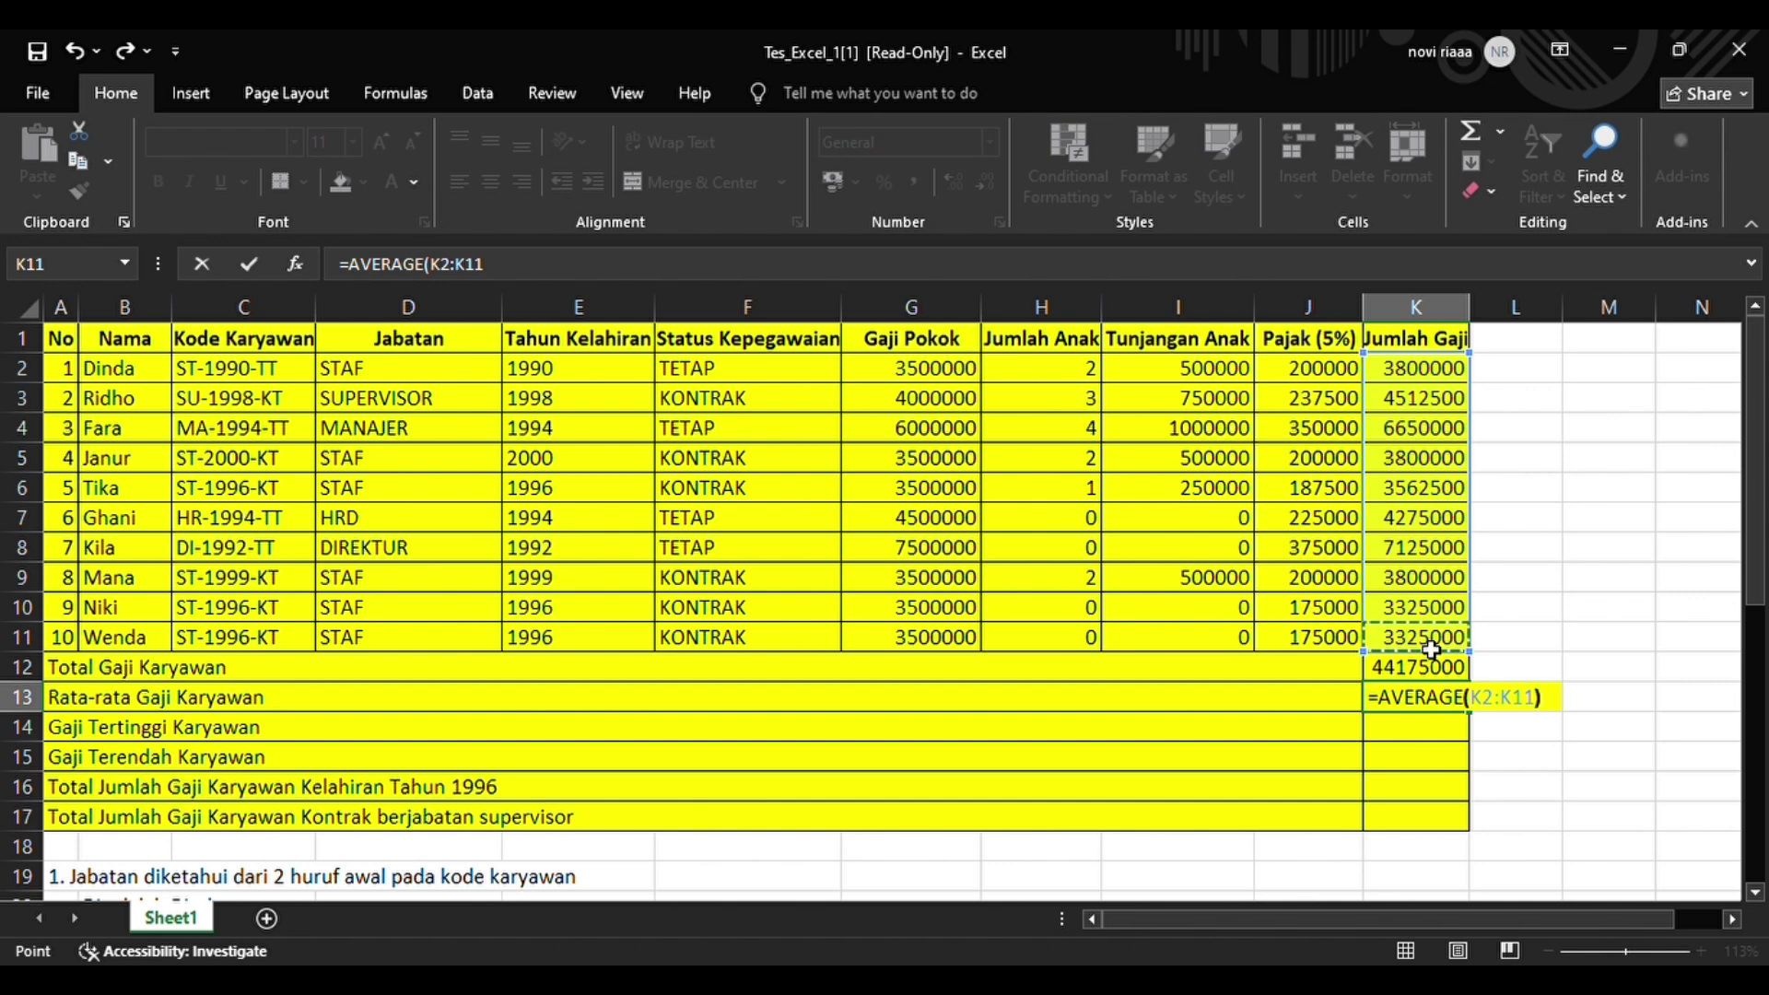
key(Return)
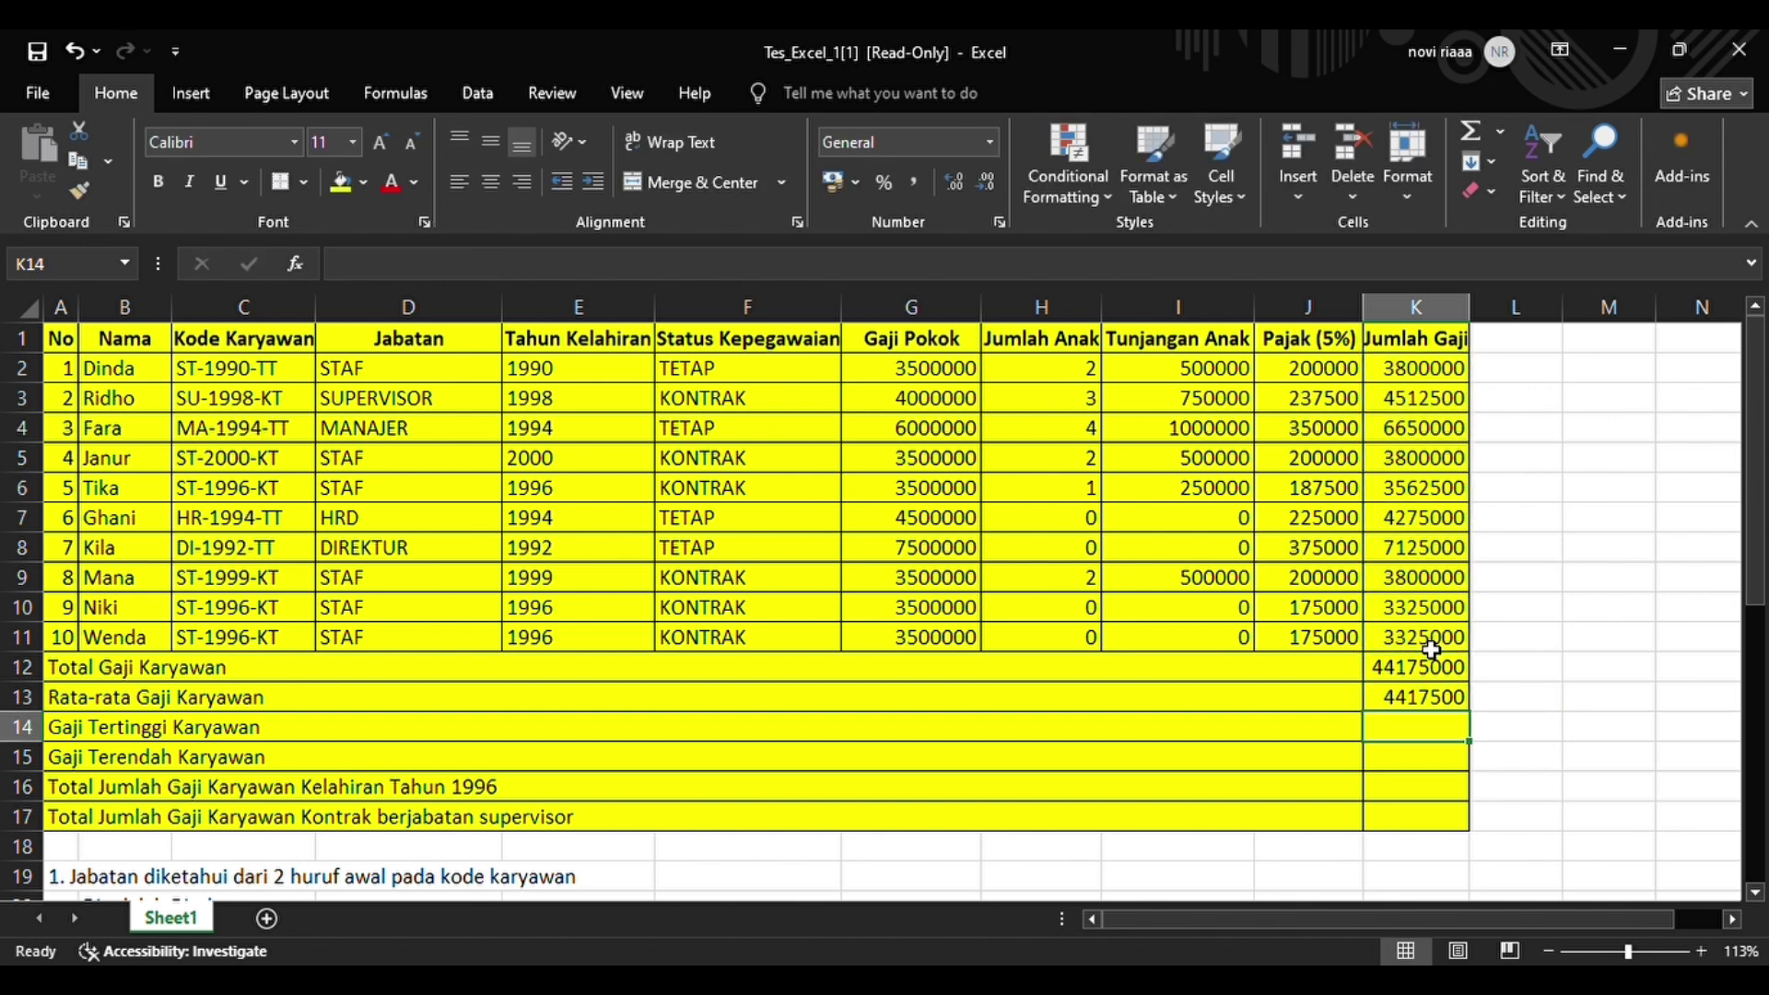
- Enter =MAX(K2:K11) in K14 for the Gaji Tertinggi Karyawan row
click(406, 728)
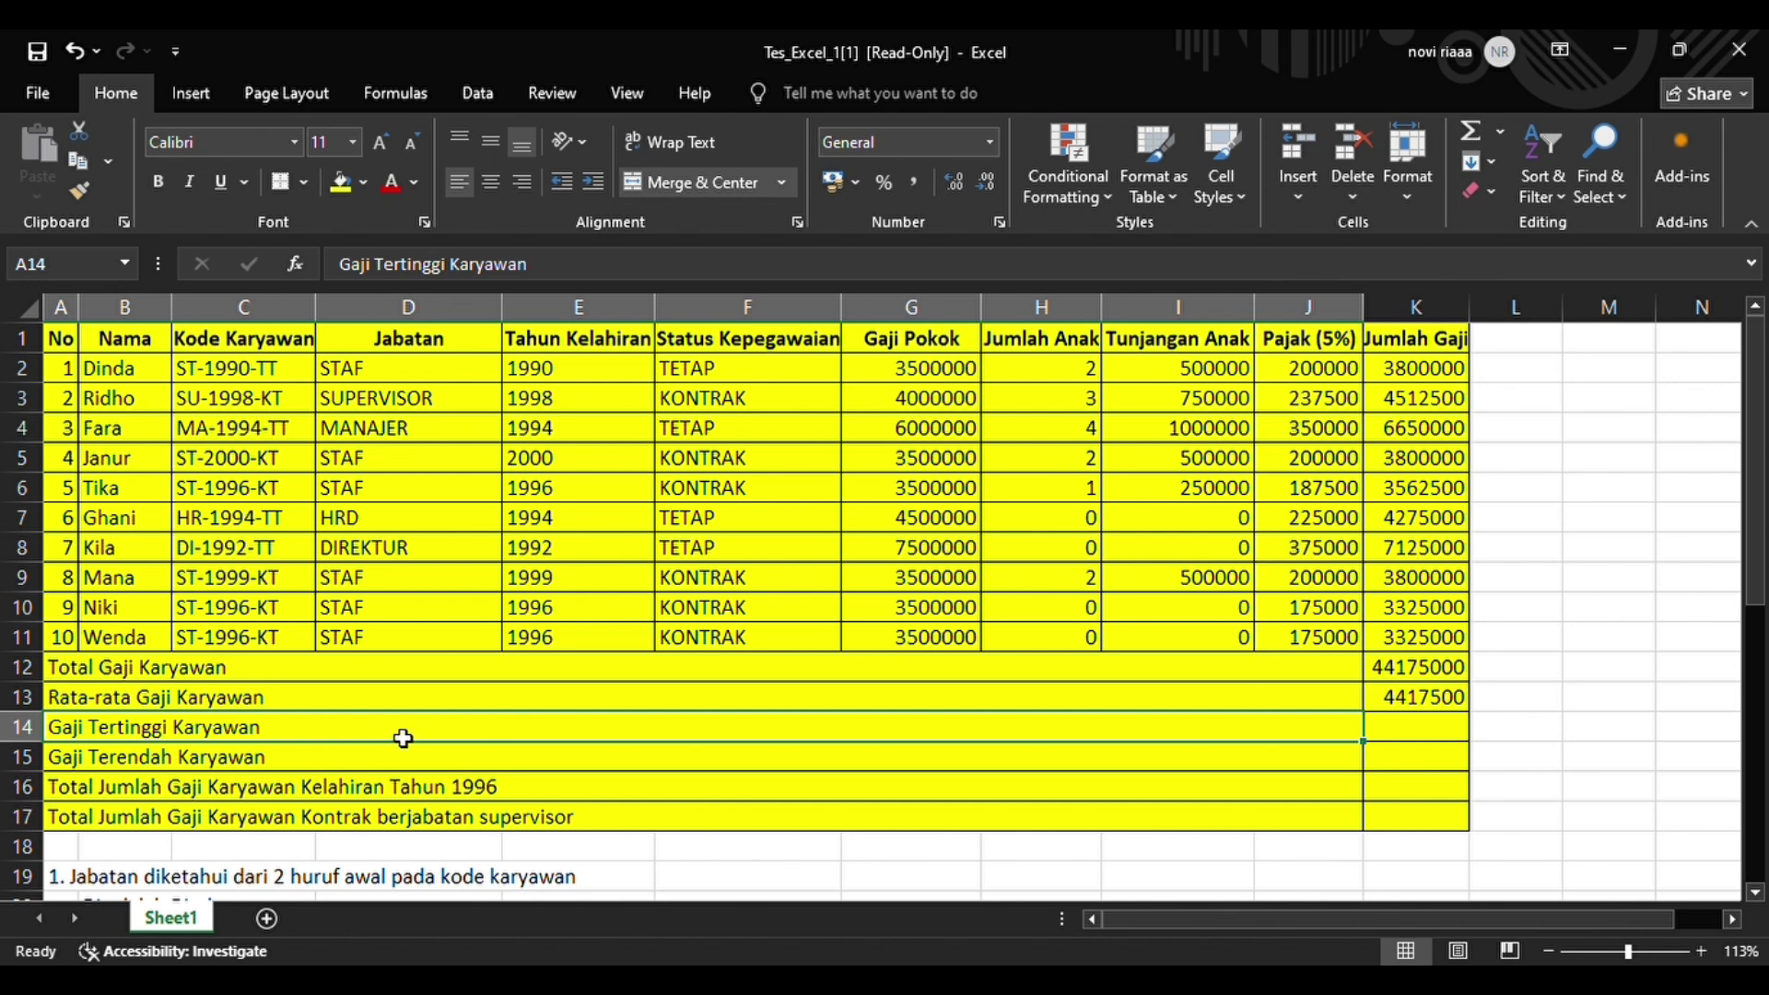
click(1421, 739)
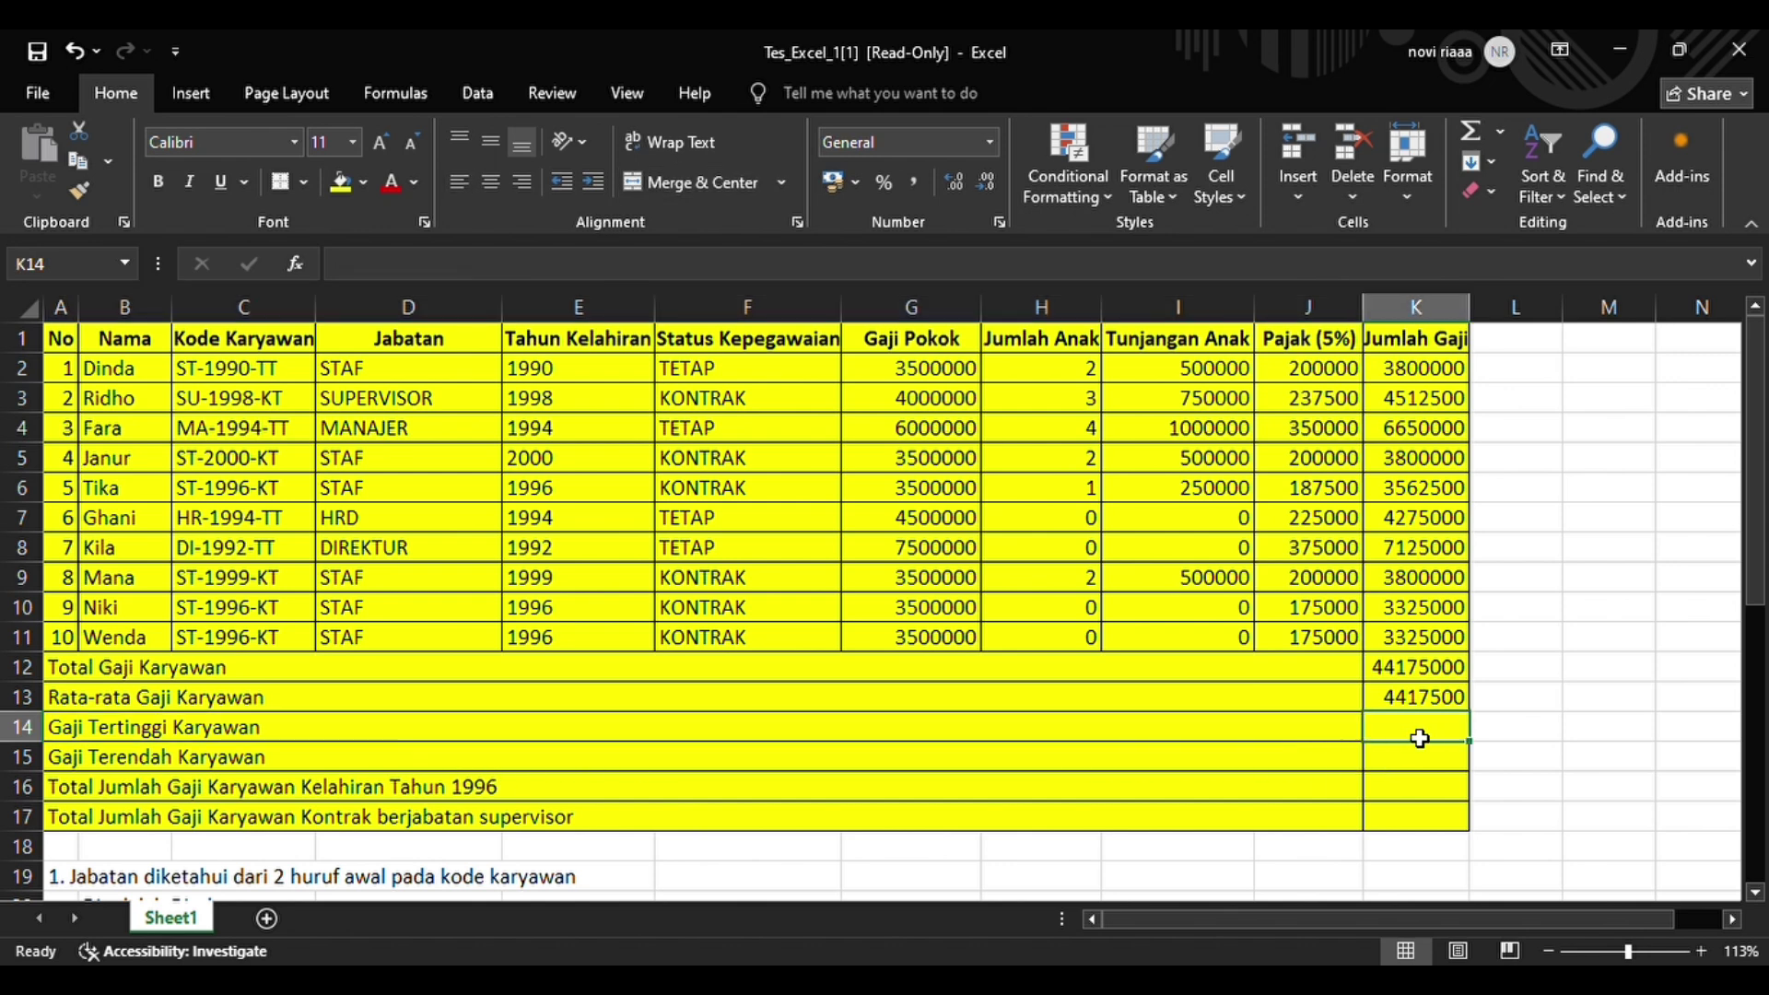
text(=MAX)
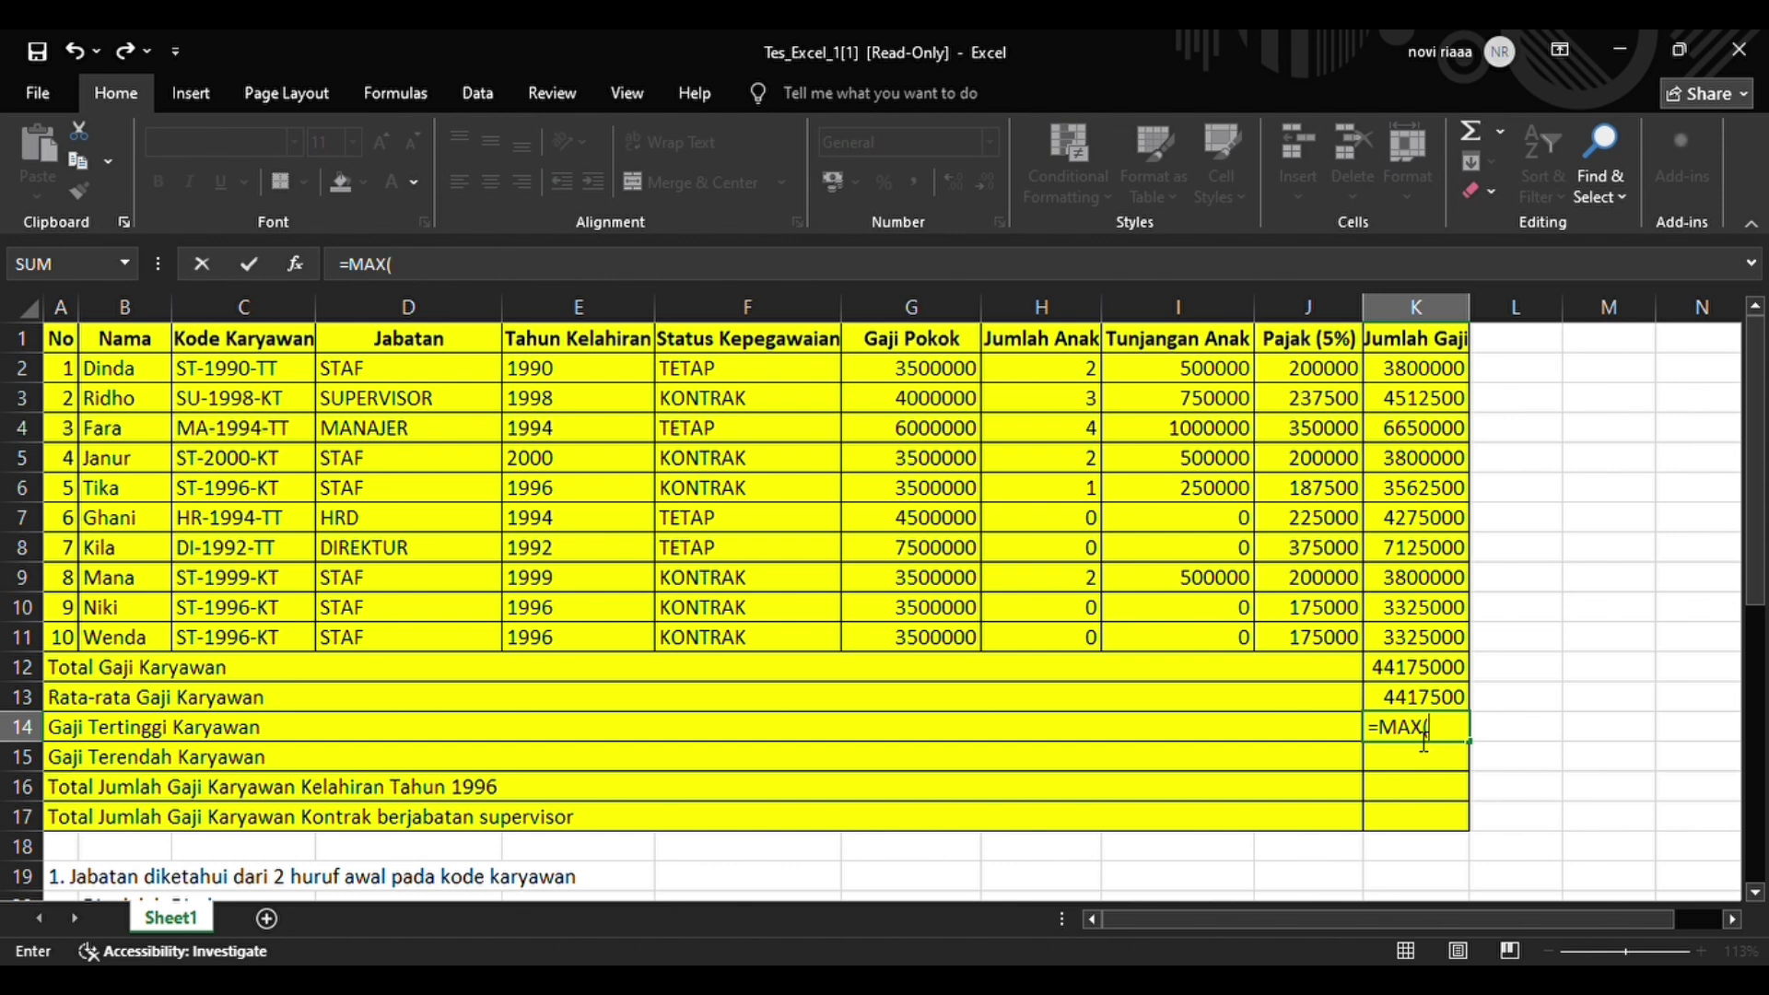
text(()
click(1404, 377)
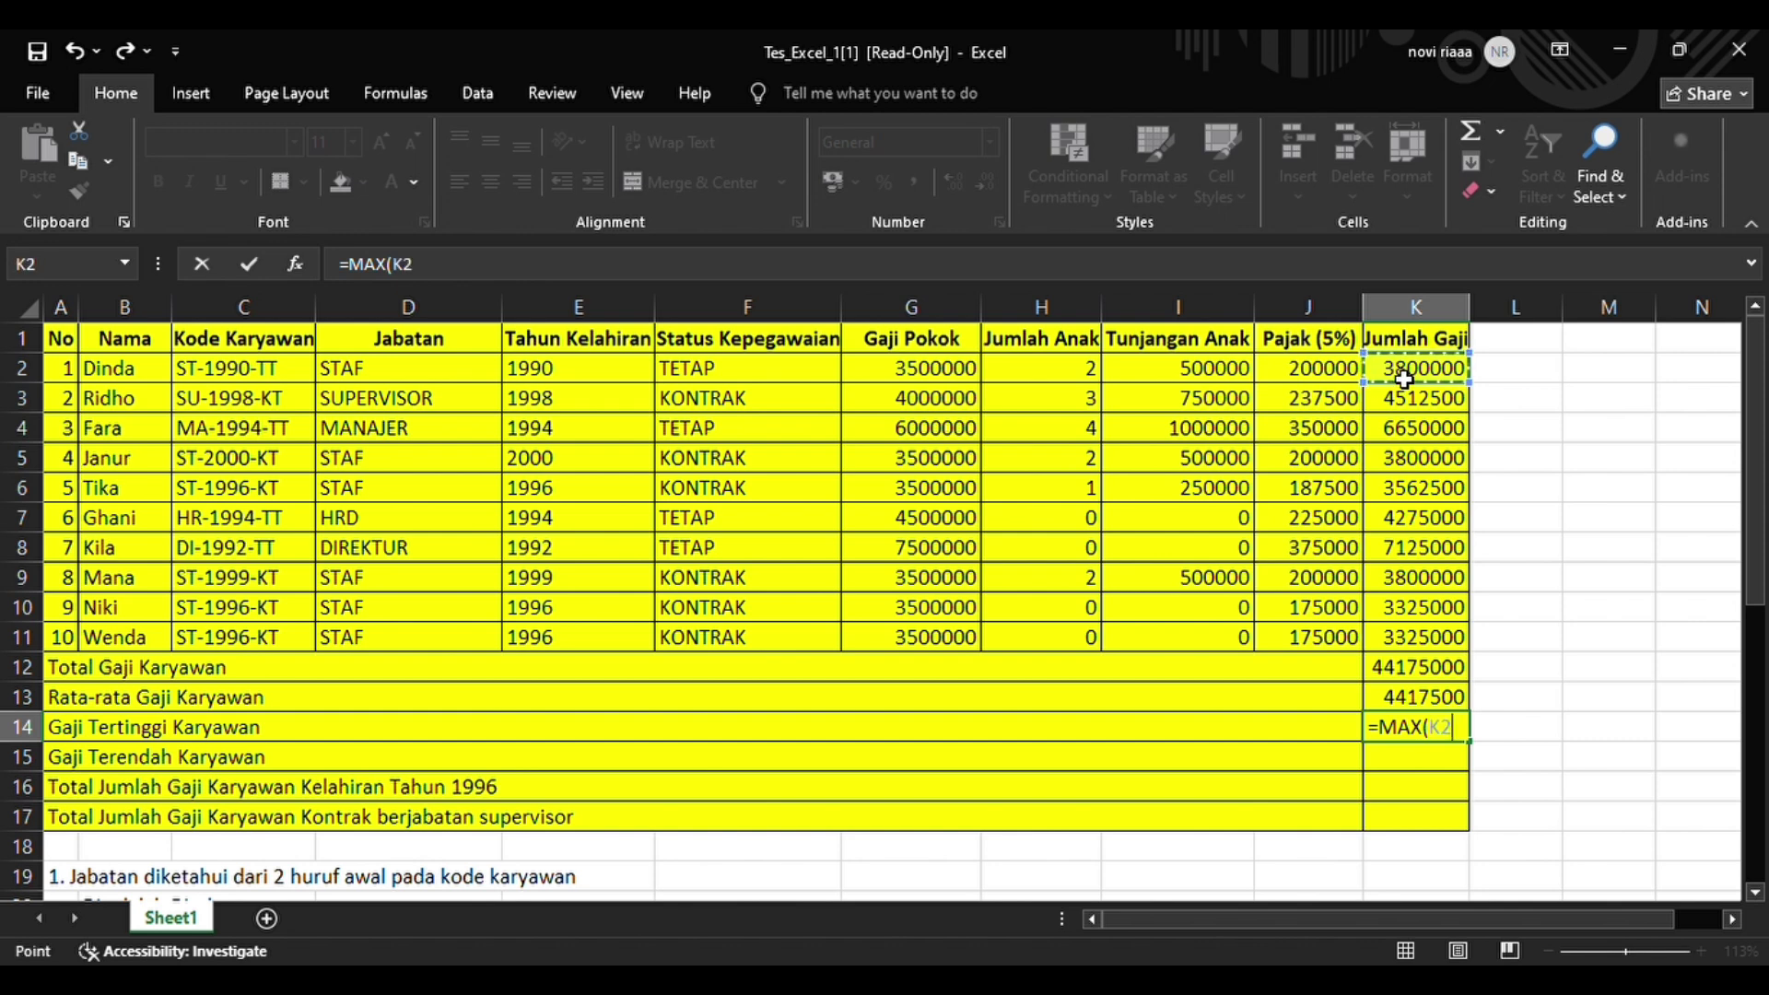
key(F8)
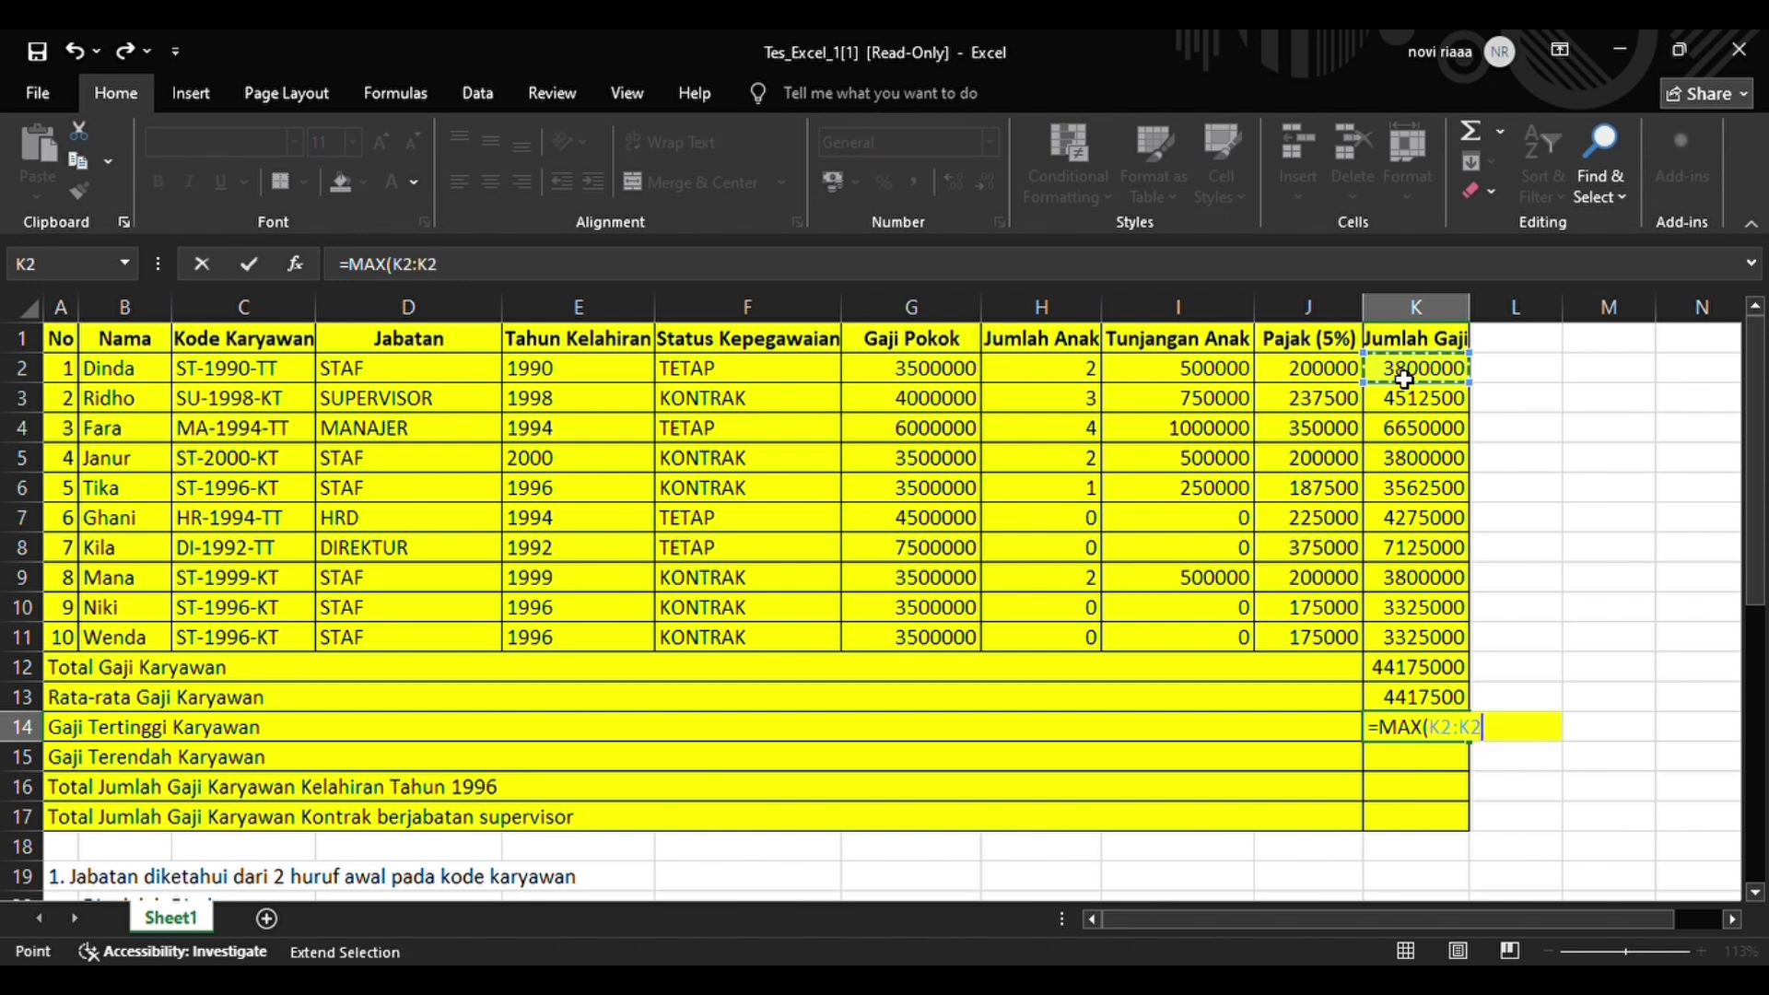
click(1448, 645)
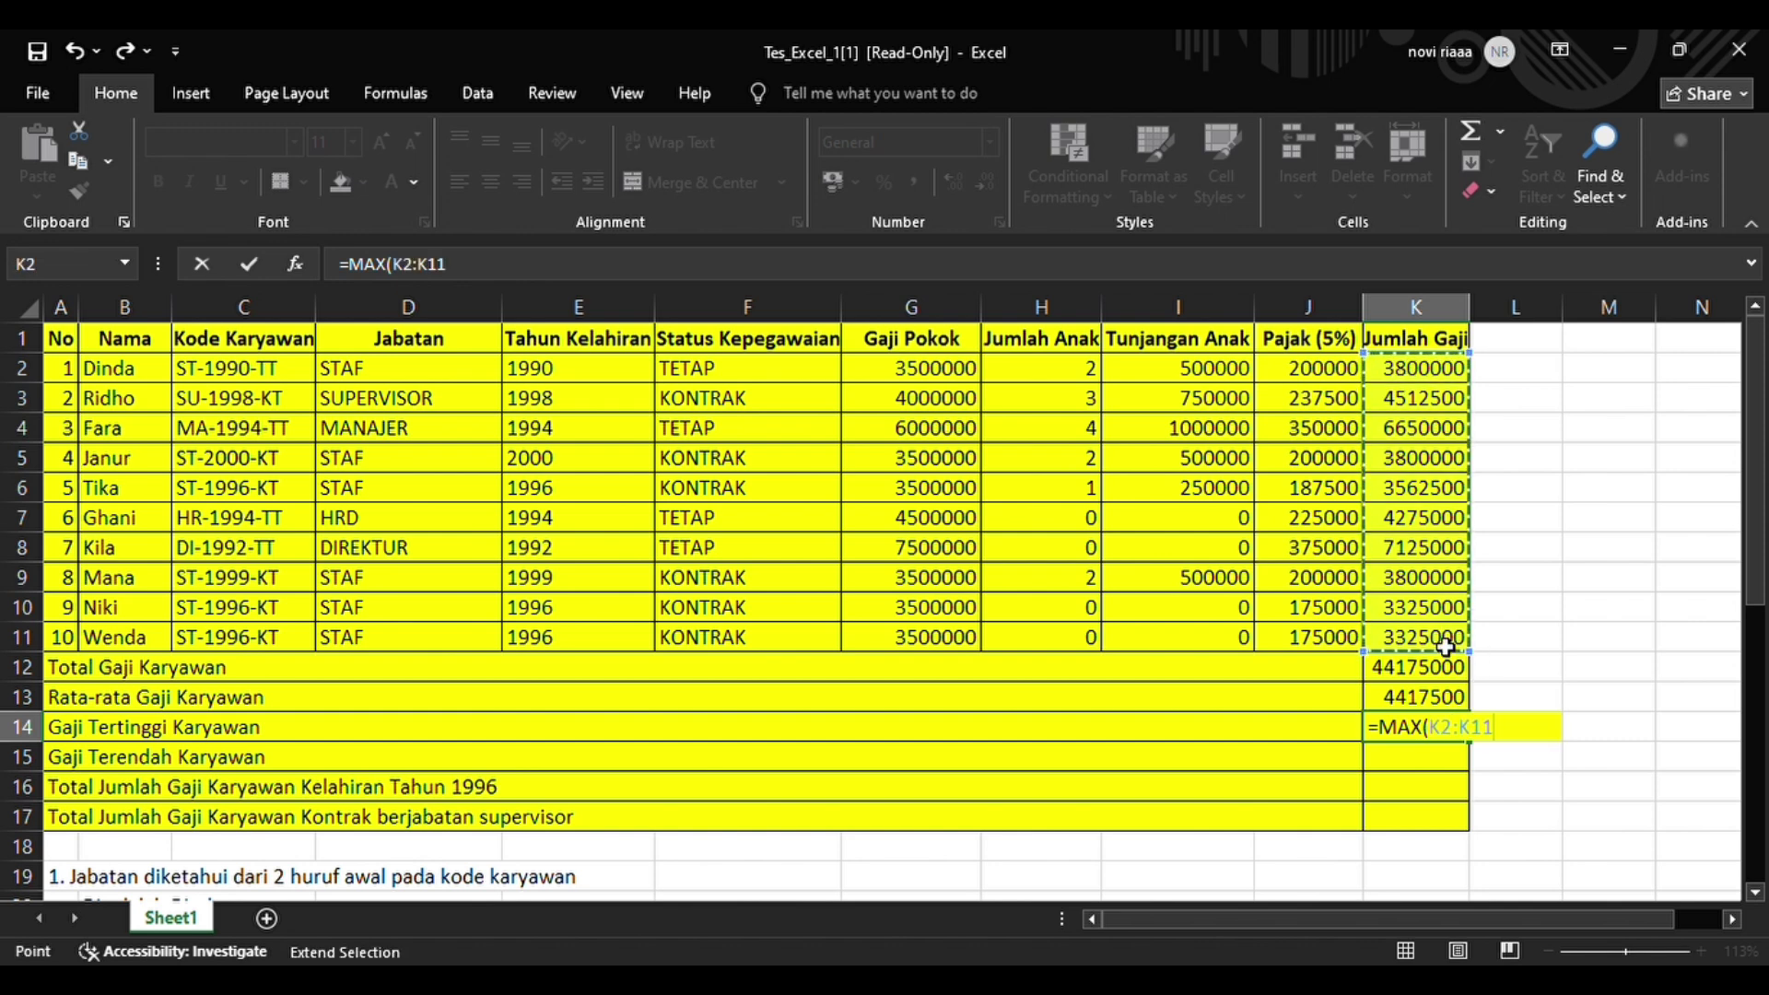
text())
key(Return)
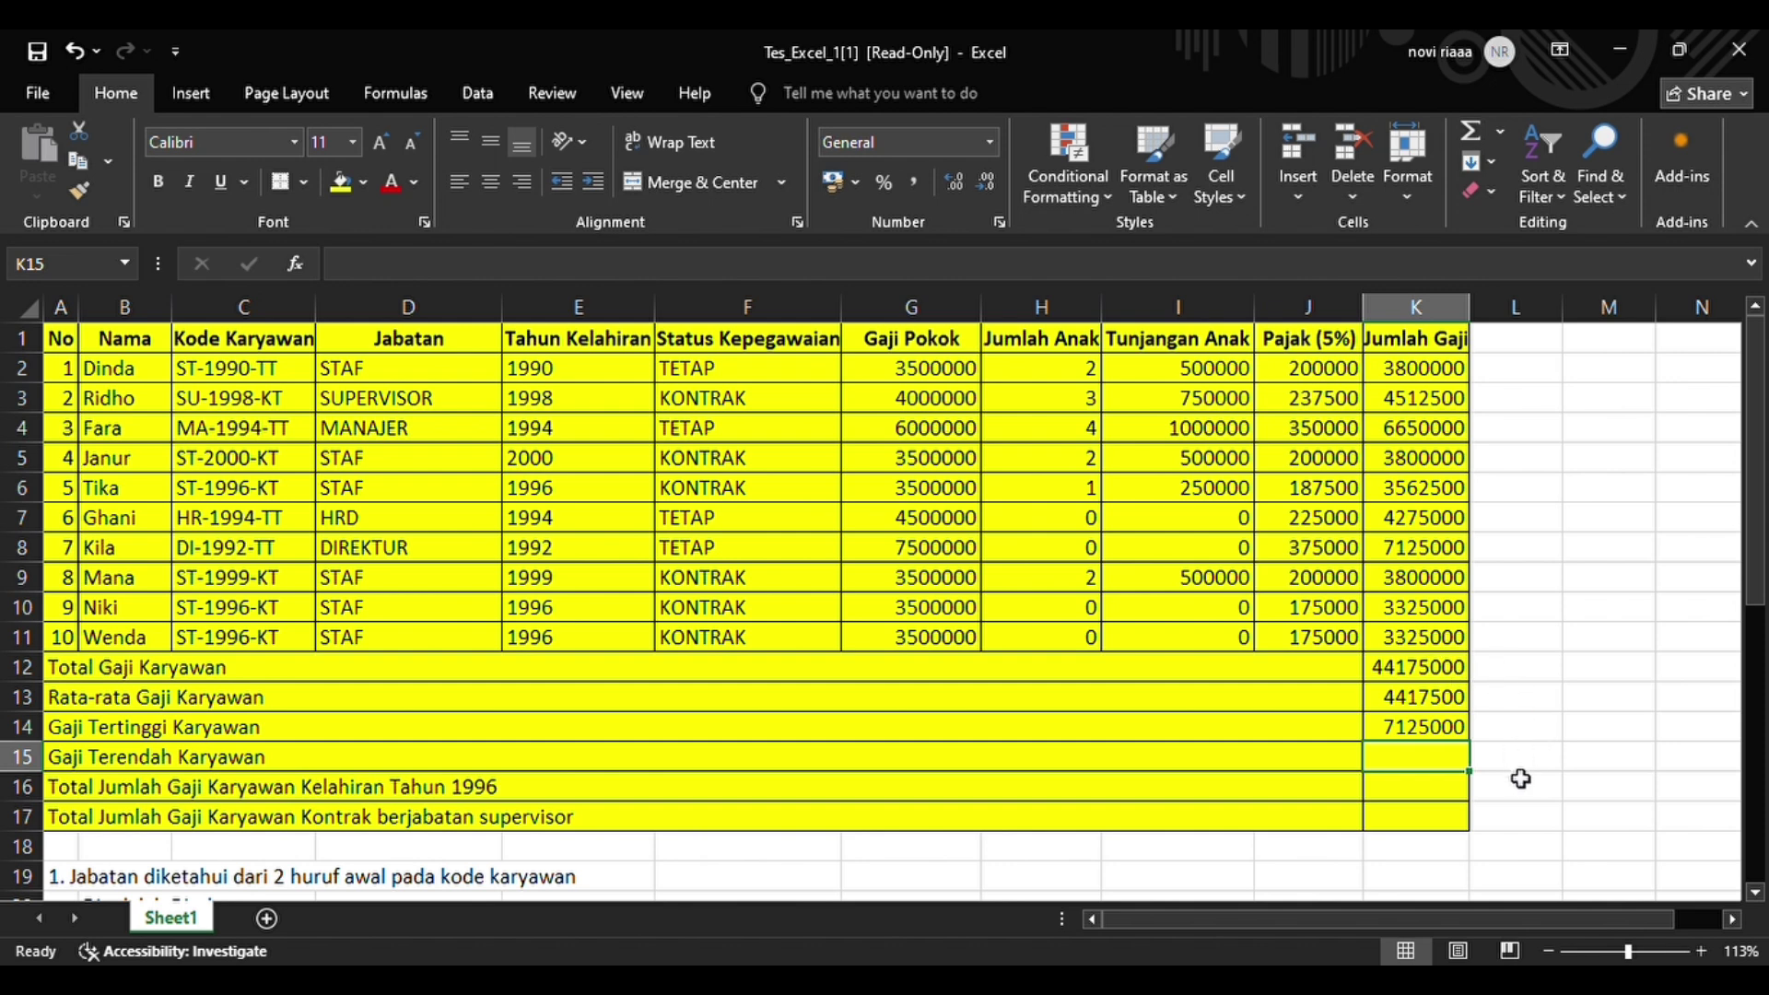
- Enter =MIN(K2:K11) in K15 for the Gaji Terendah Karyawan row
click(826, 767)
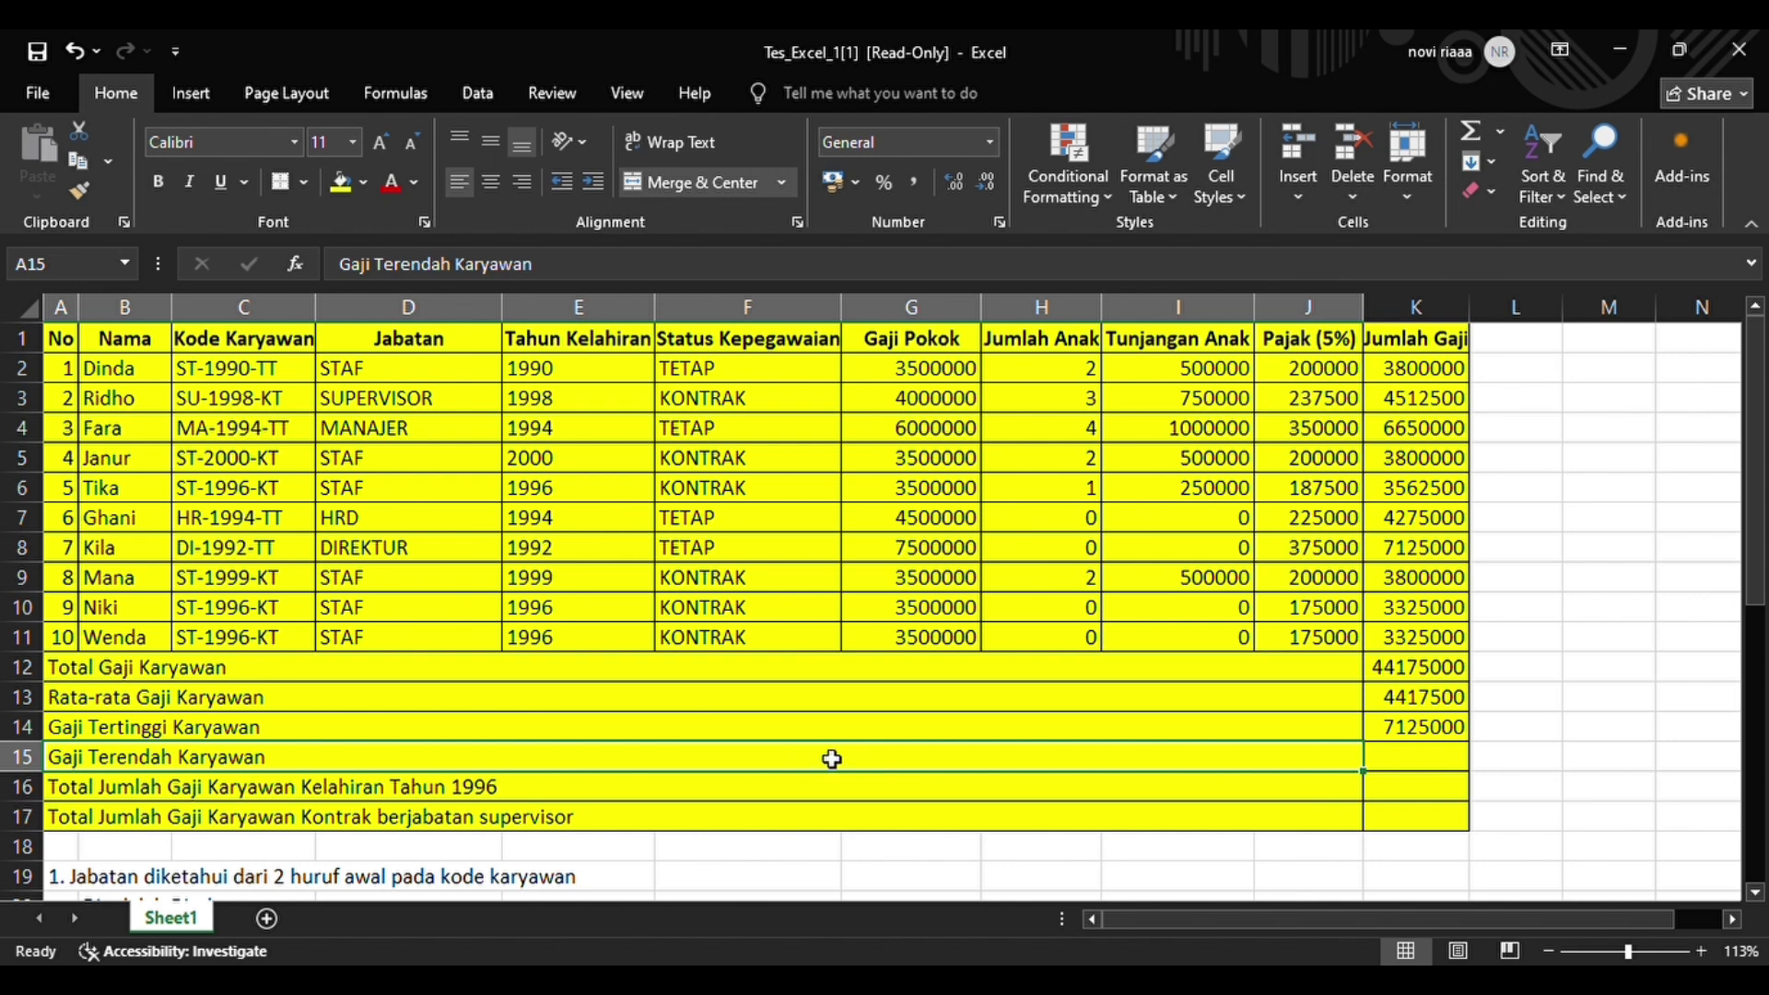
click(1388, 768)
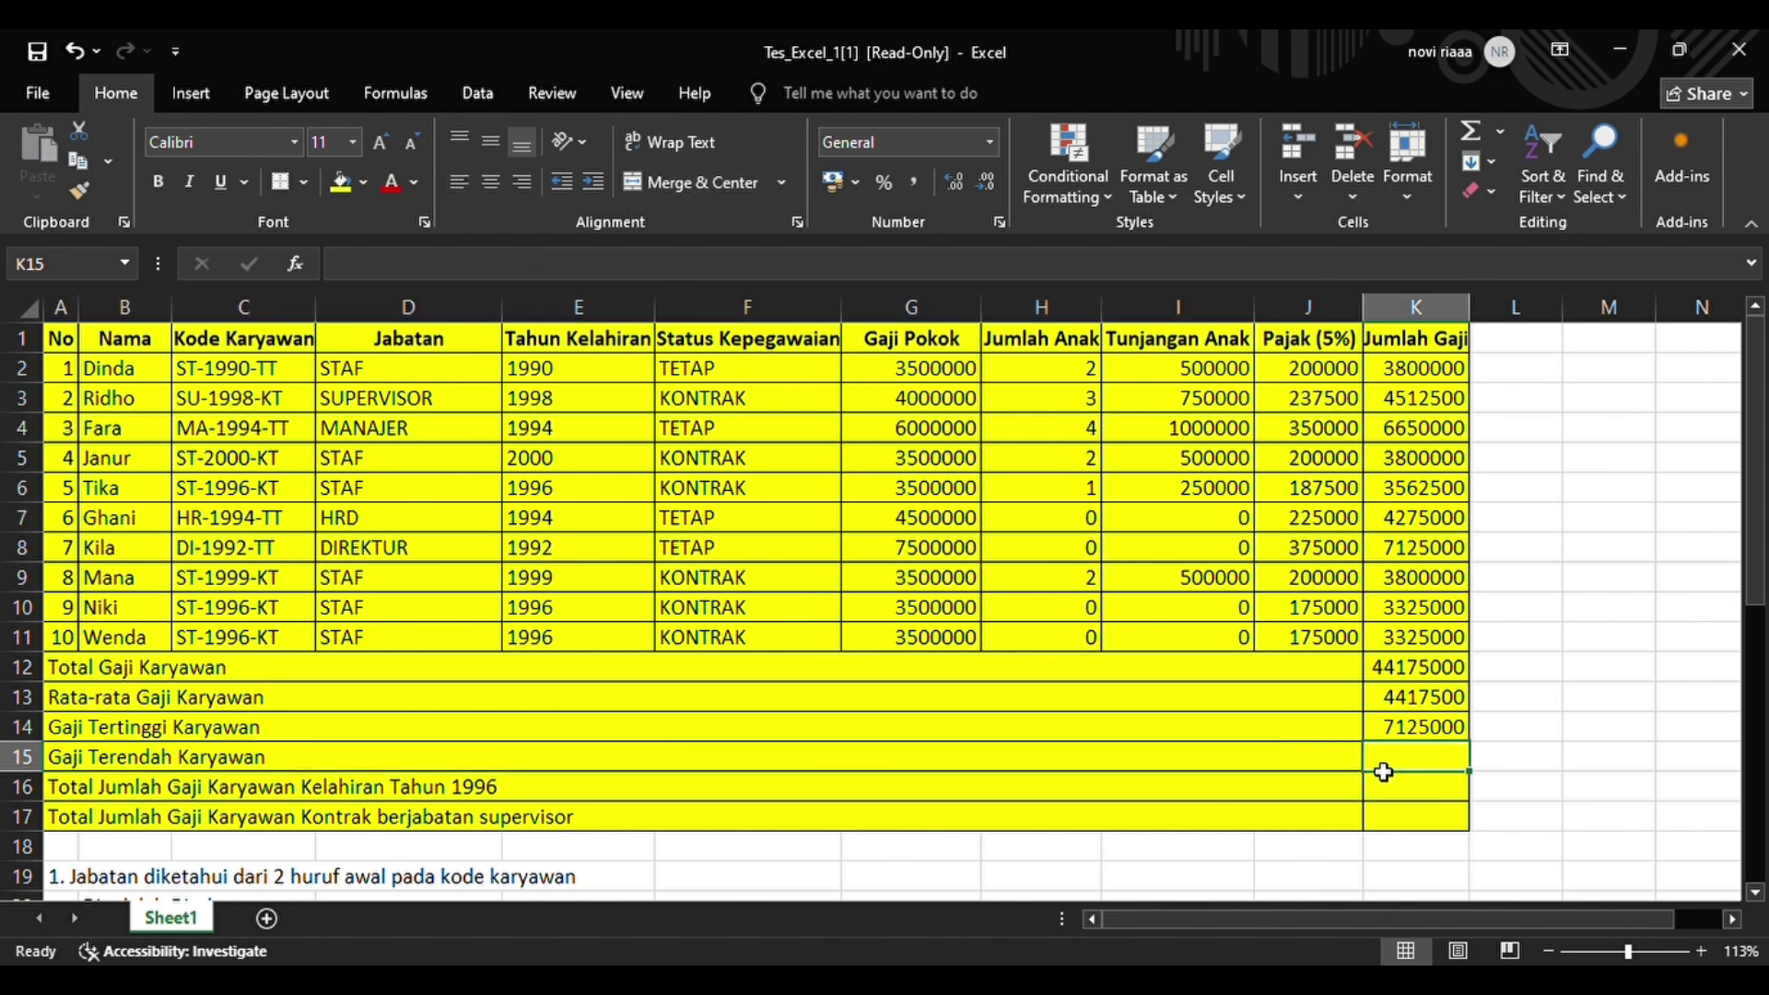
text(=MI)
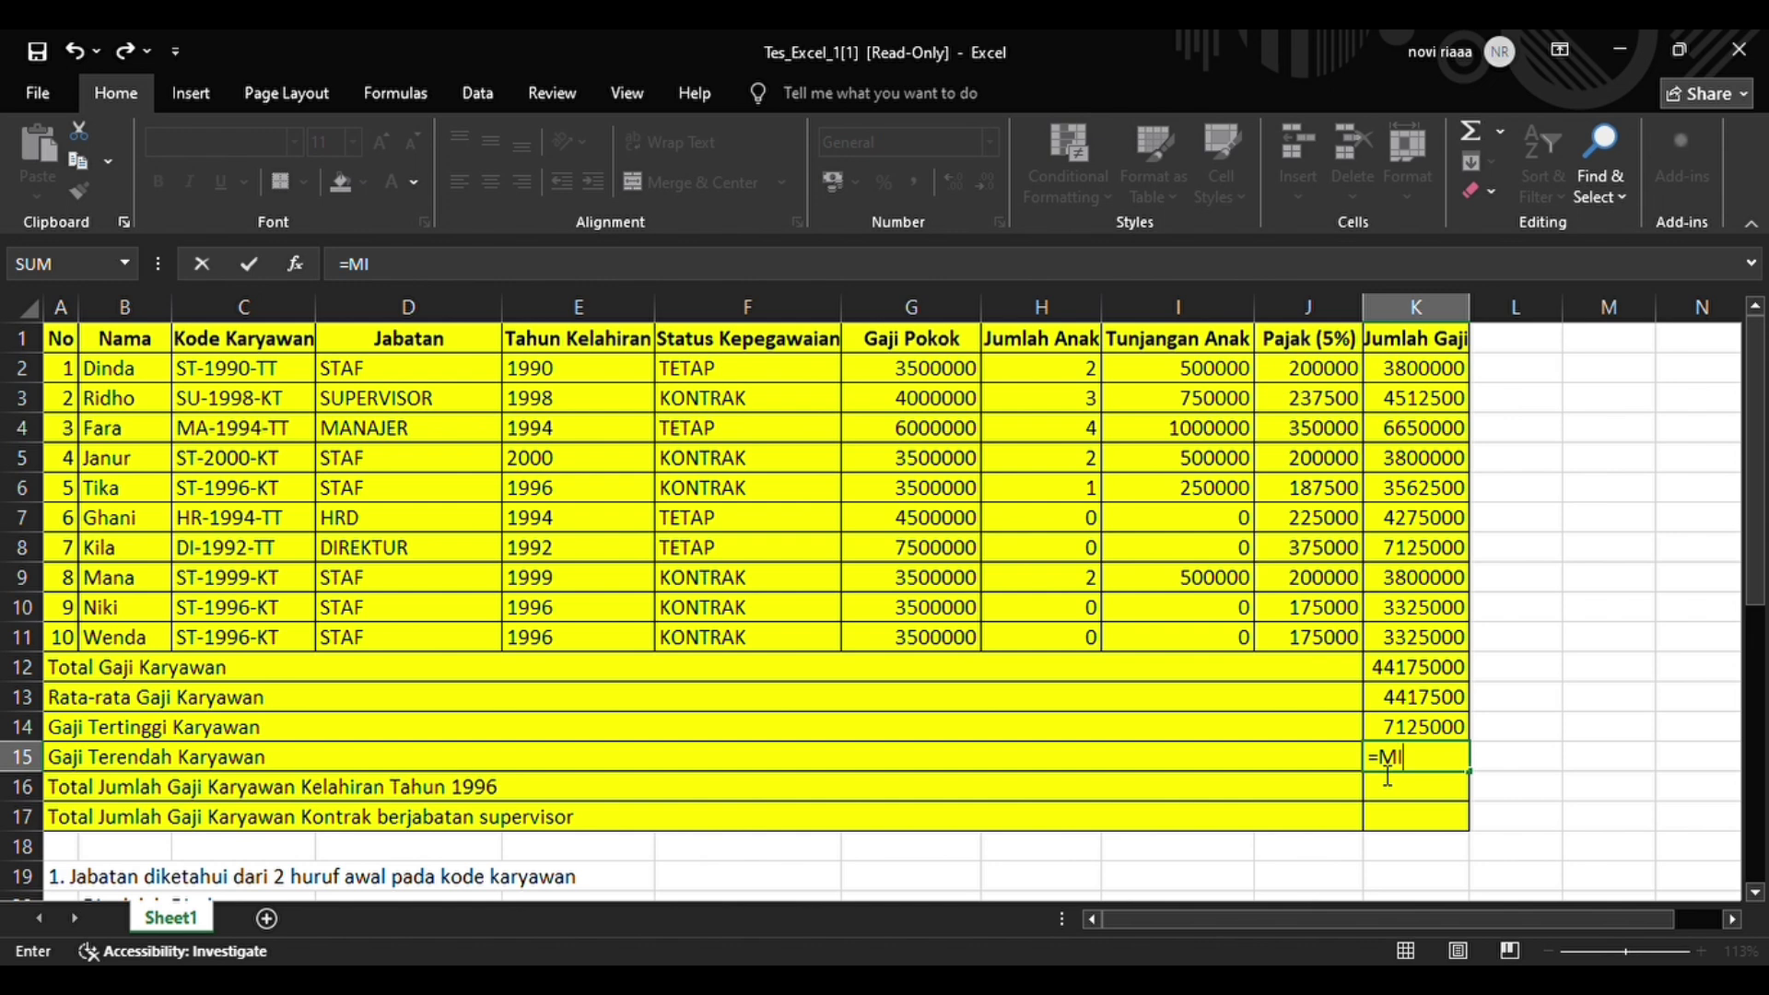
text(N()
click(1410, 373)
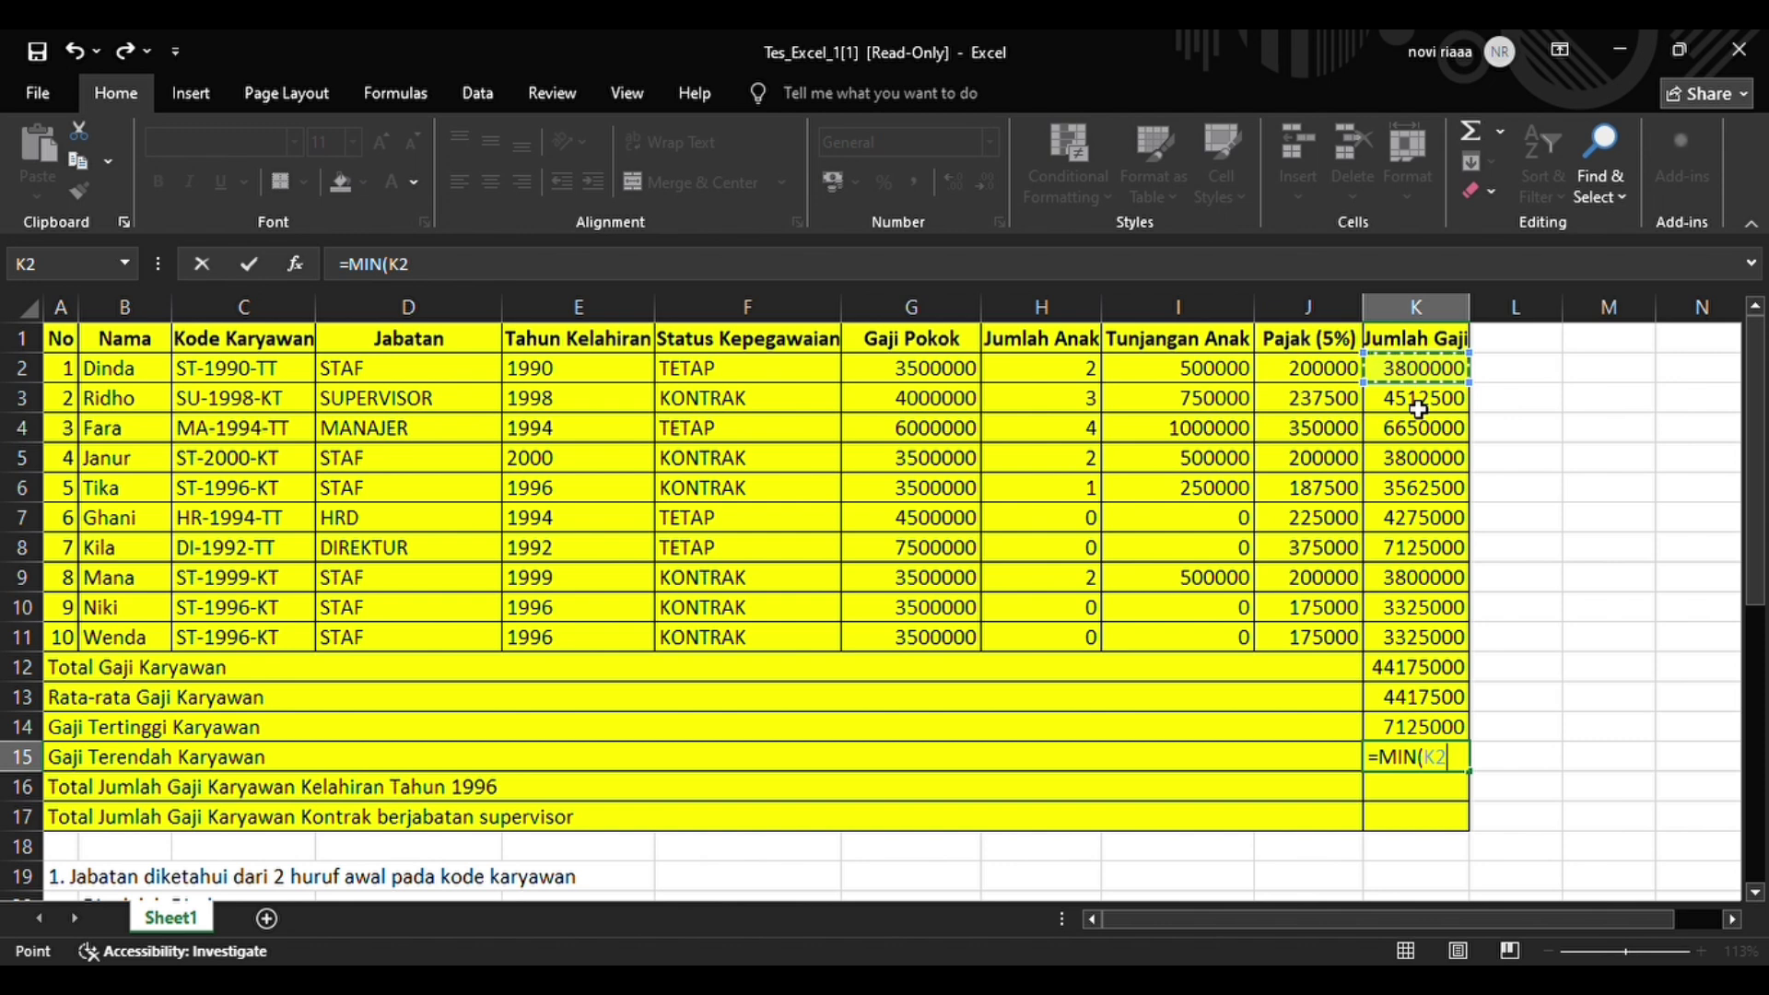
key(F8)
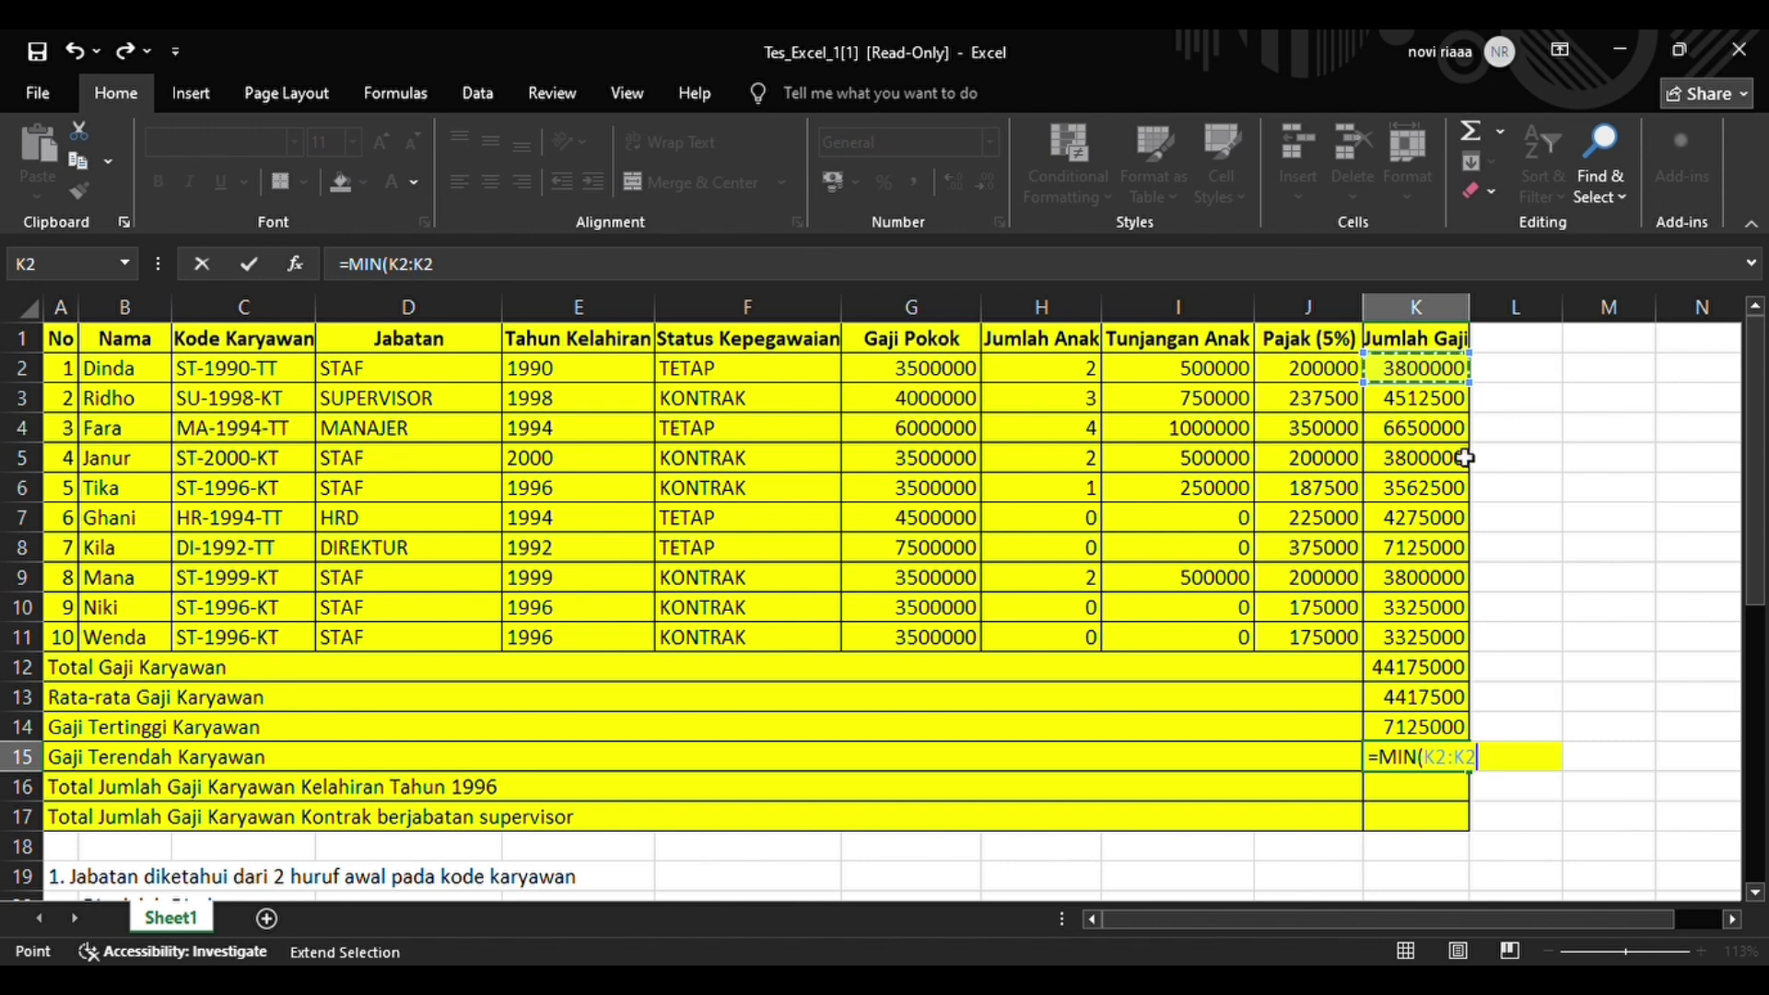
key(BackSpace)
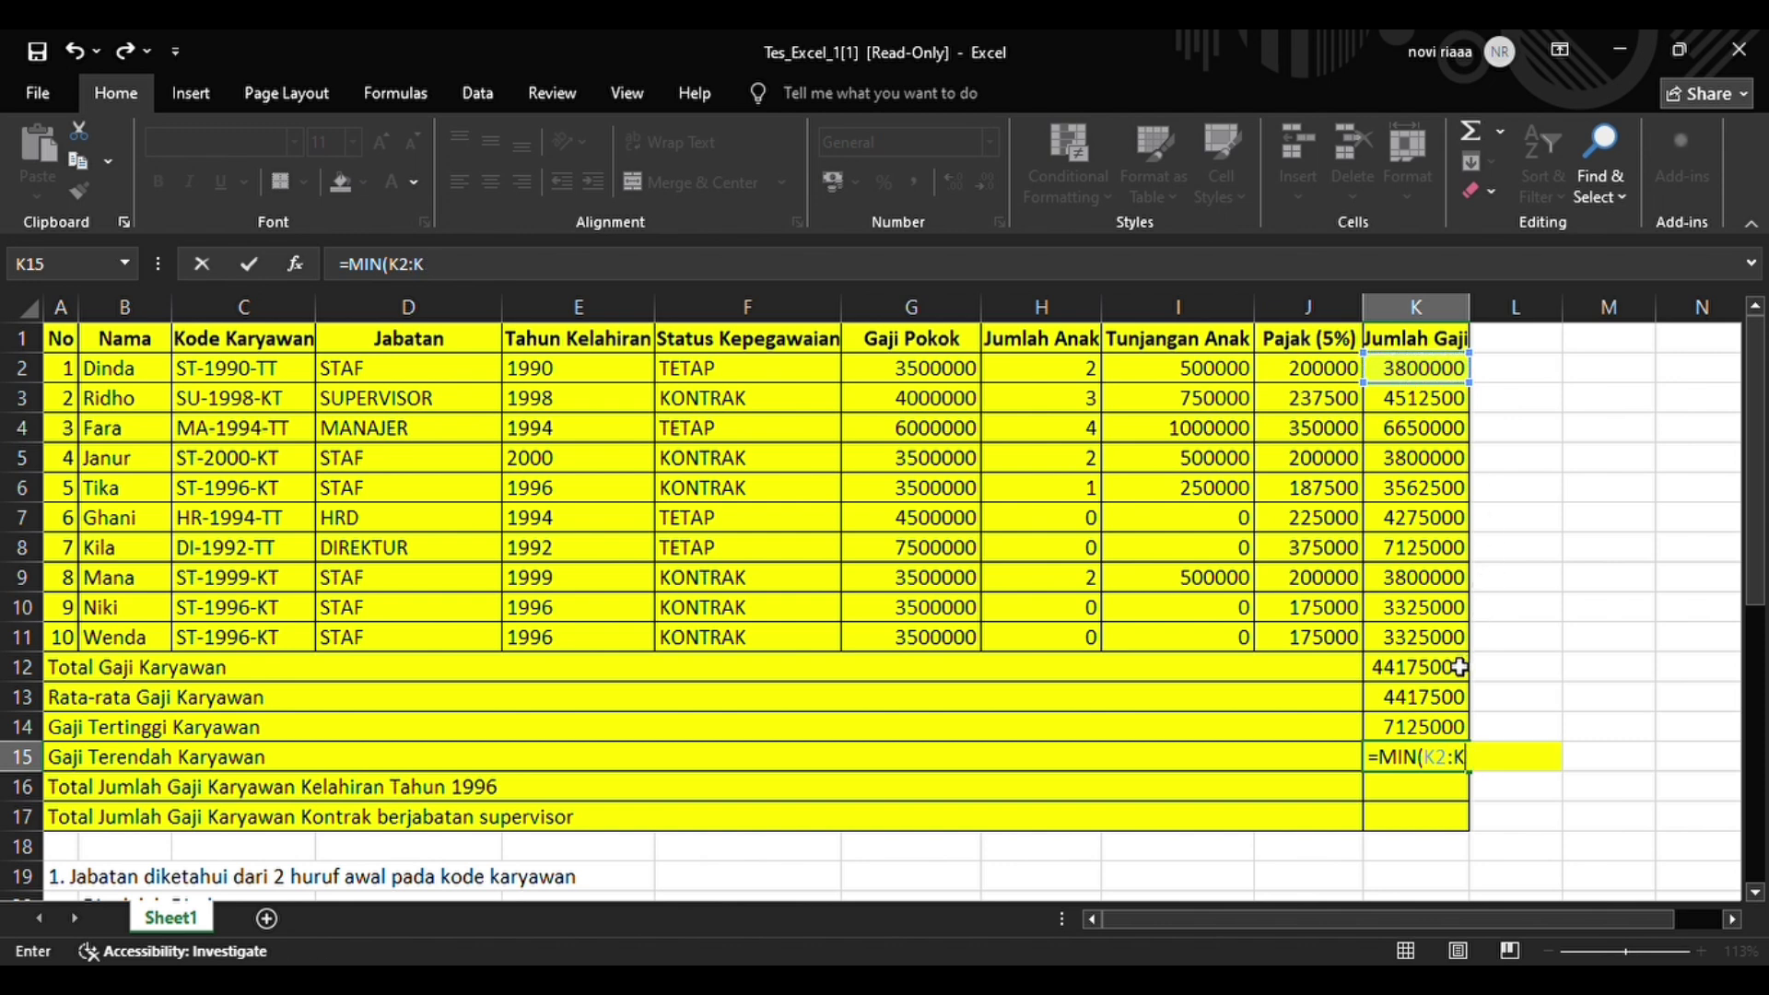
key(BackSpace)
click(1460, 647)
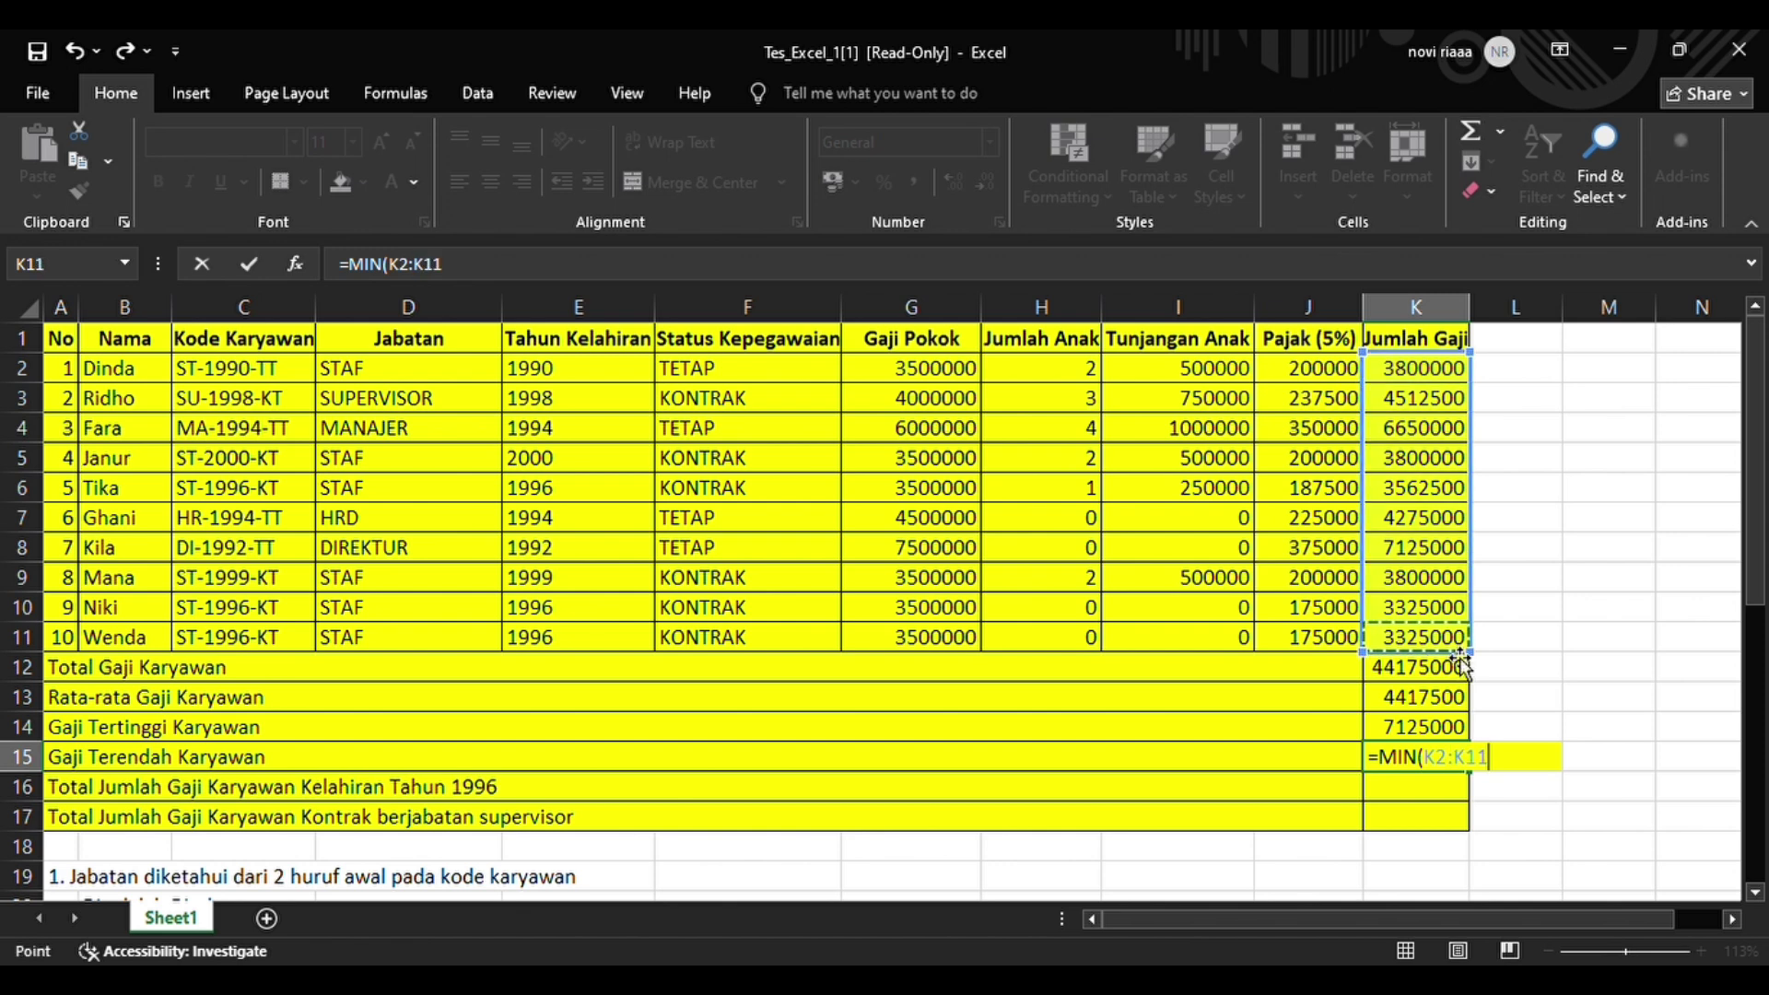
key(Return)
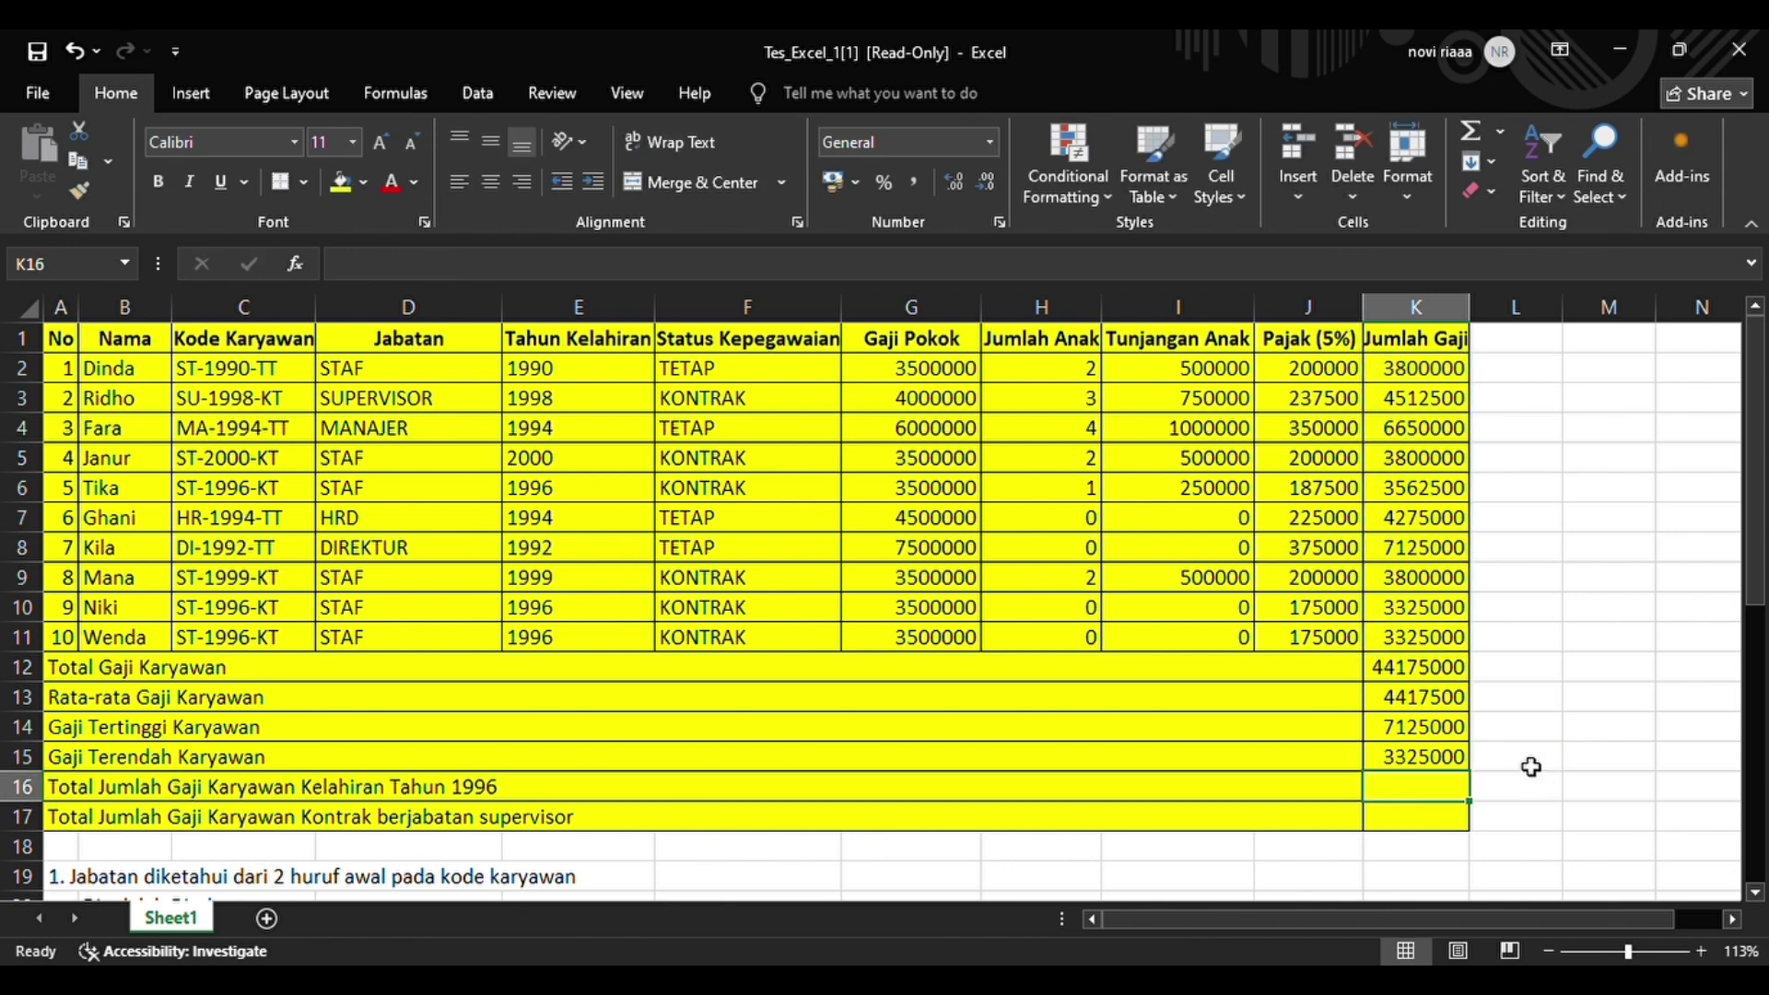
- Start a SUMIF formula in K16 for the Kelahiran Tahun 1996 total, with the birth years E2:E11 as its criteria range
click(1227, 800)
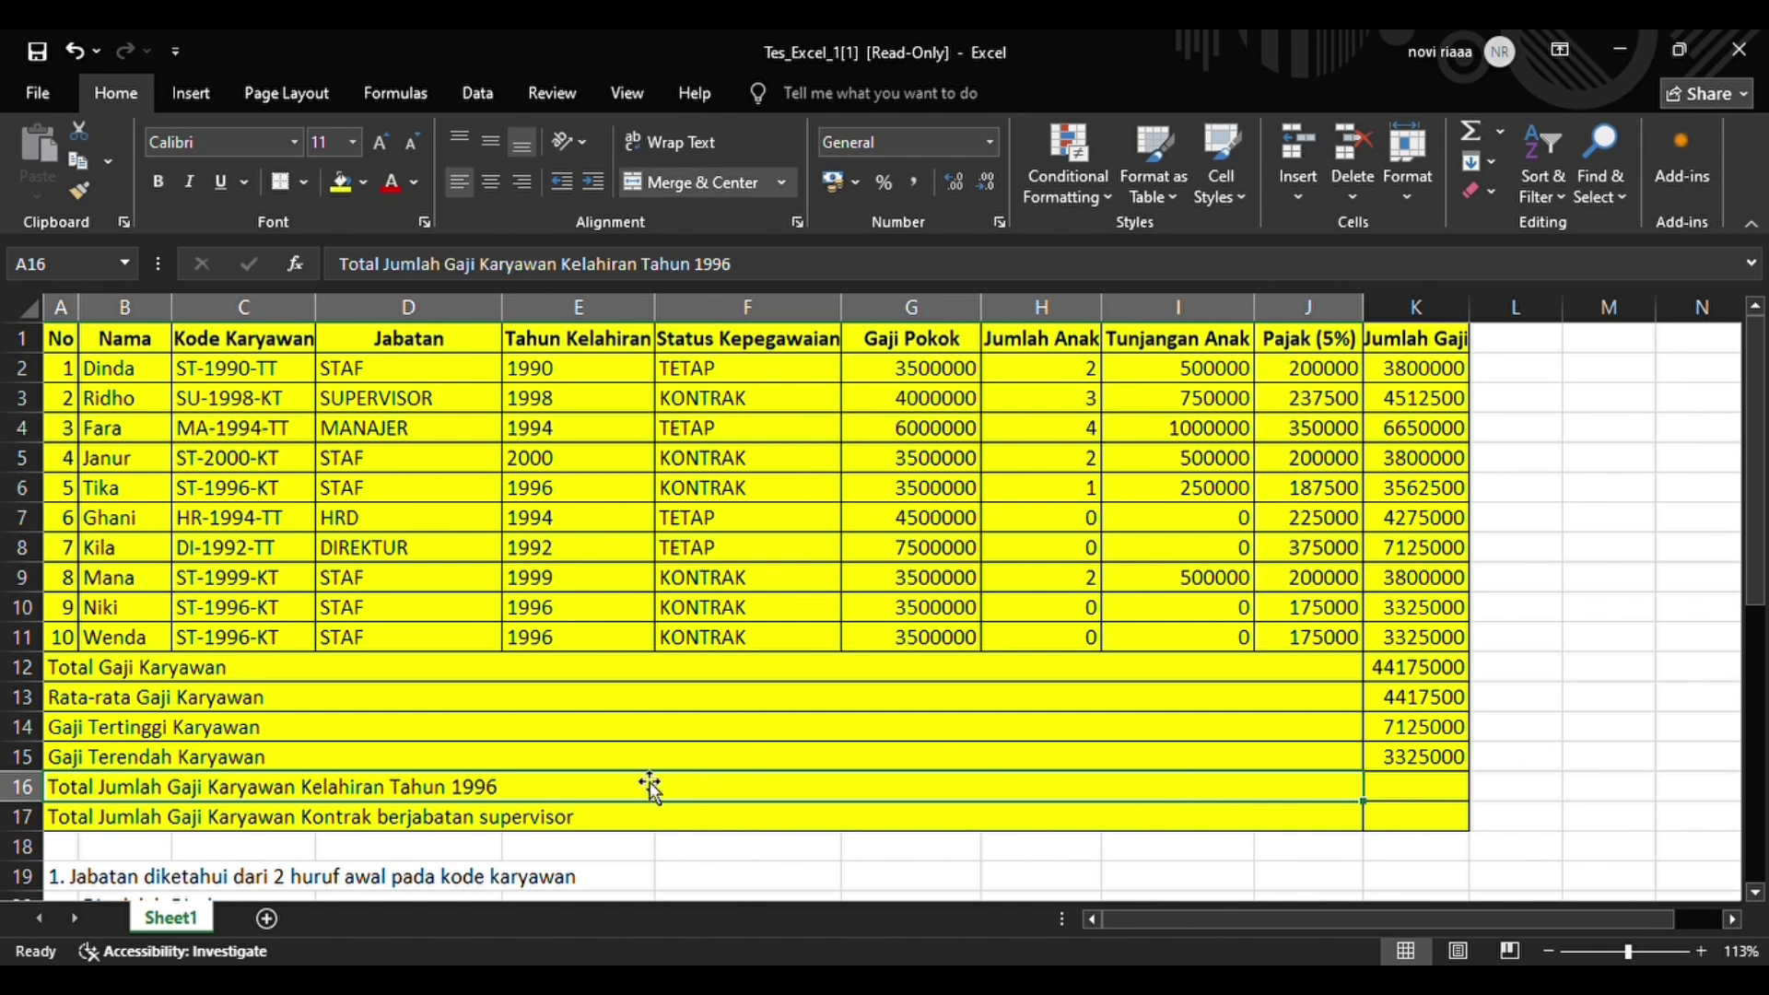
click(1415, 796)
text(=)
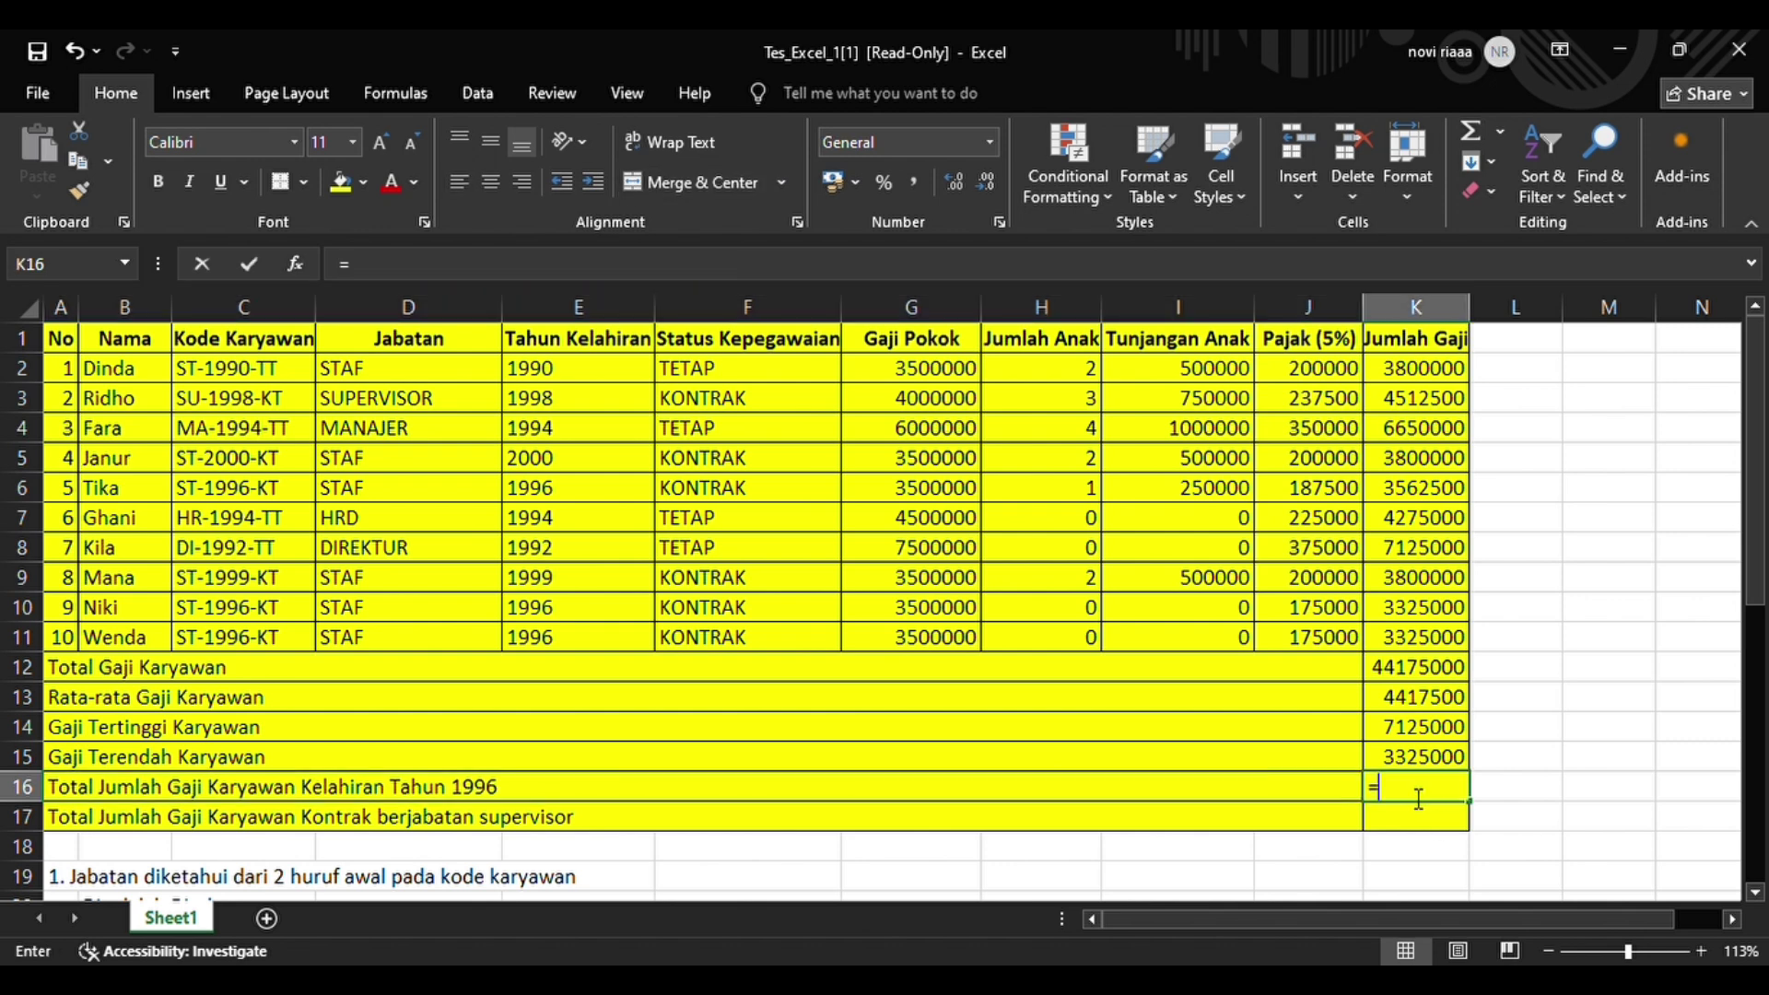
text(SU)
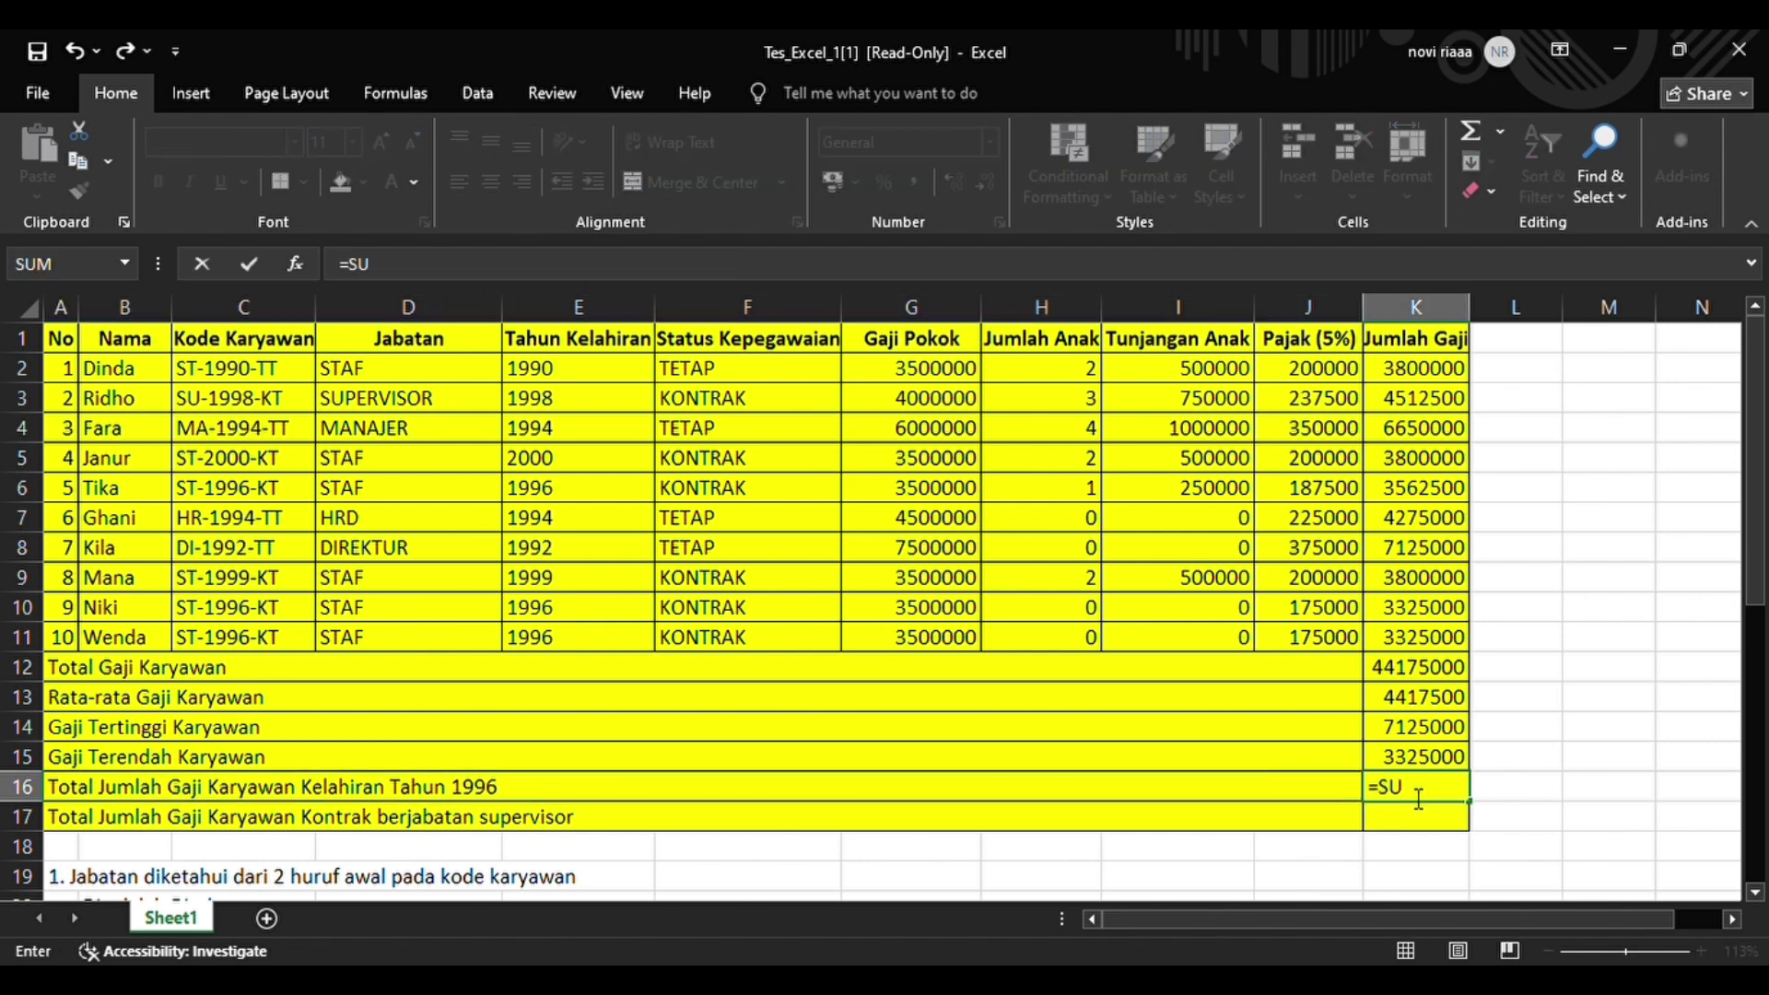
text(MIF()
click(626, 368)
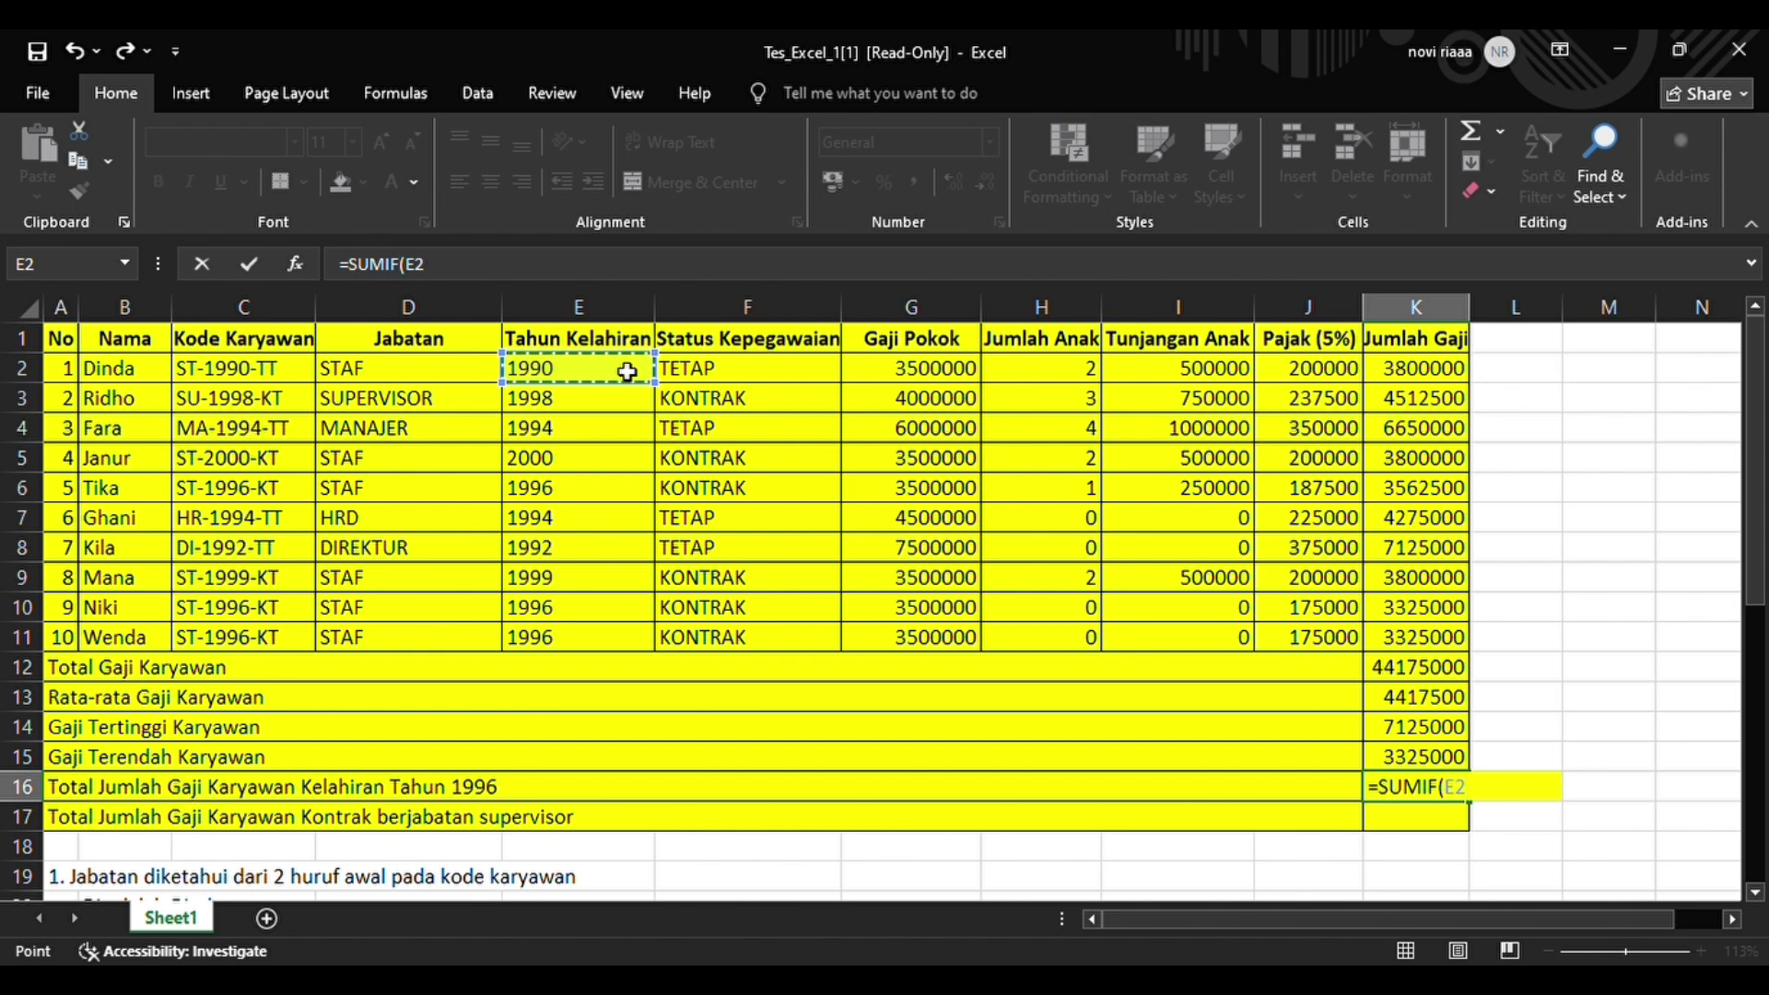
key(F8)
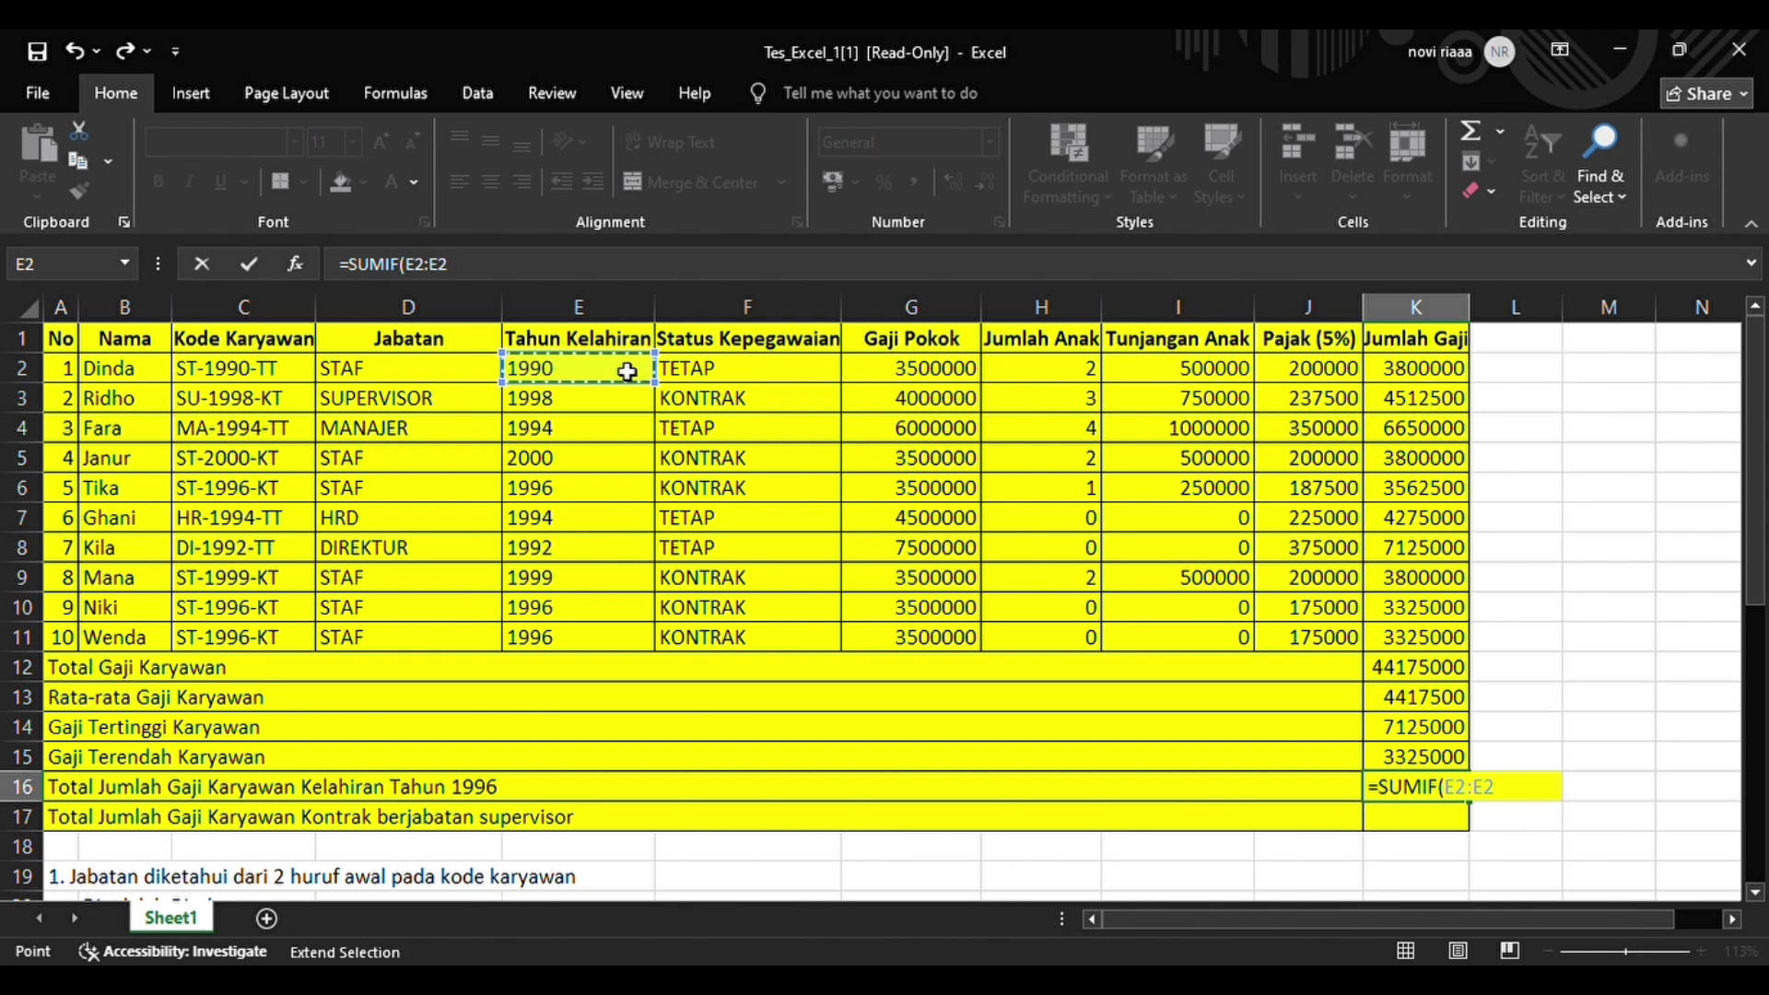
key(BackSpace)
key(BackSpace)
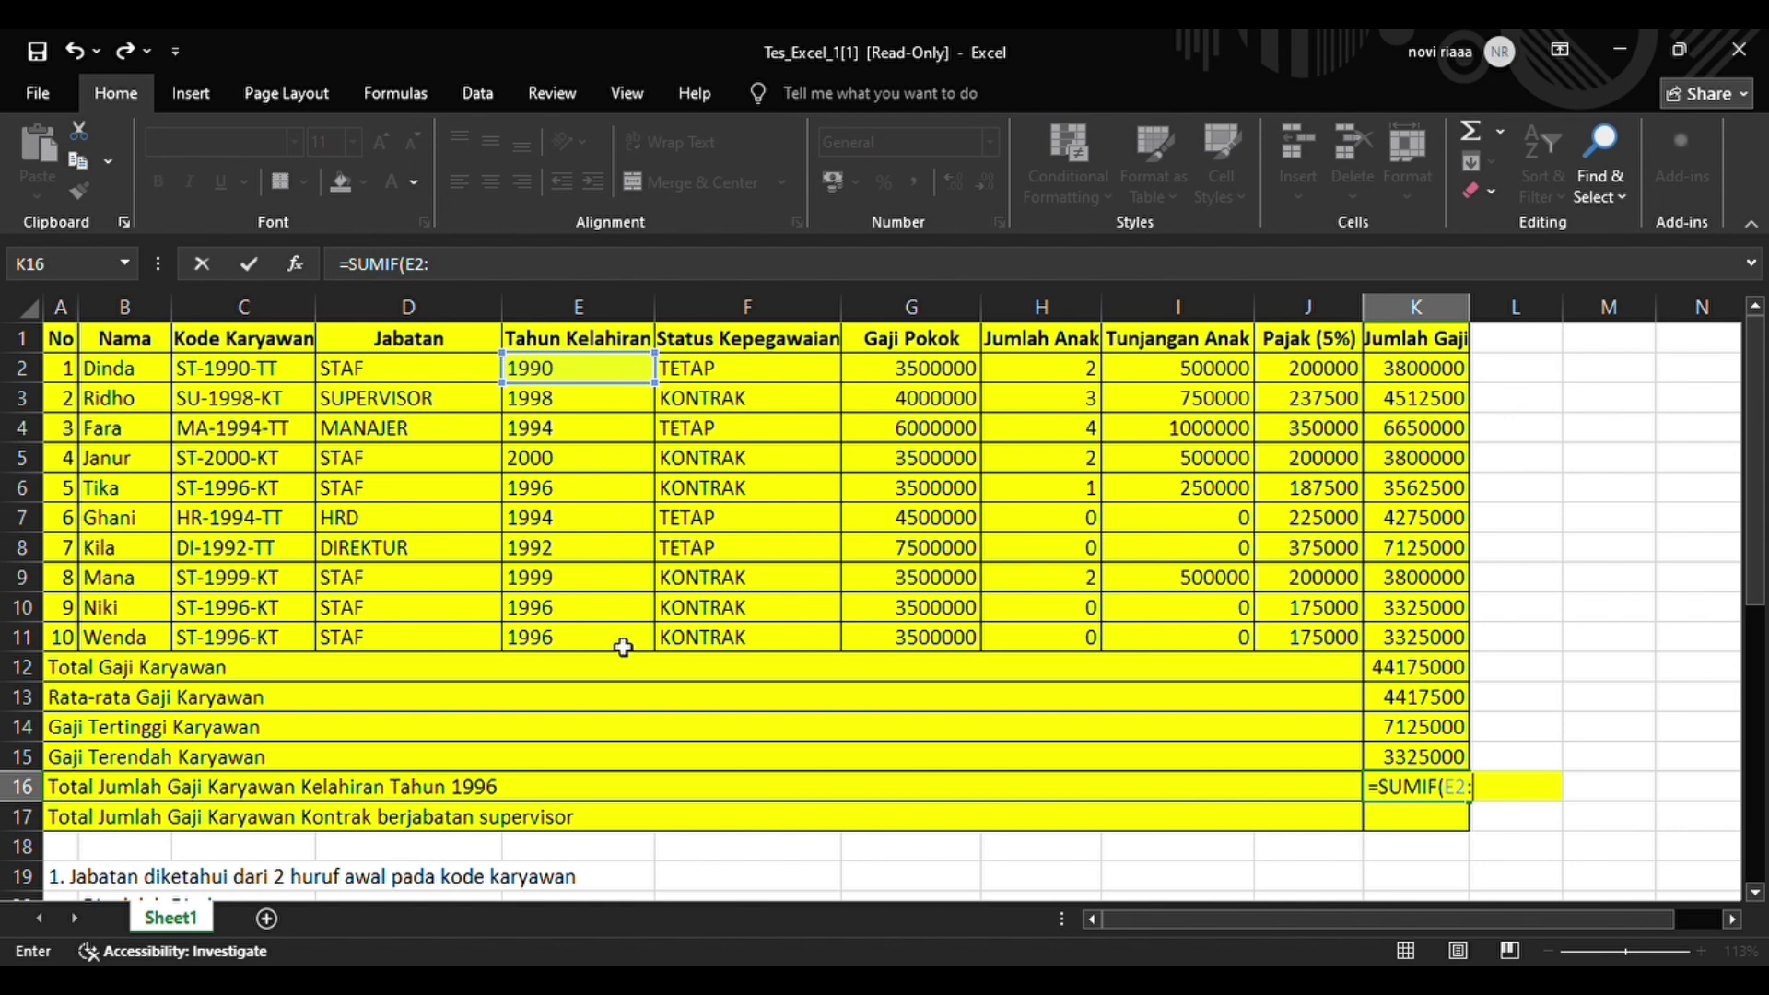
click(624, 648)
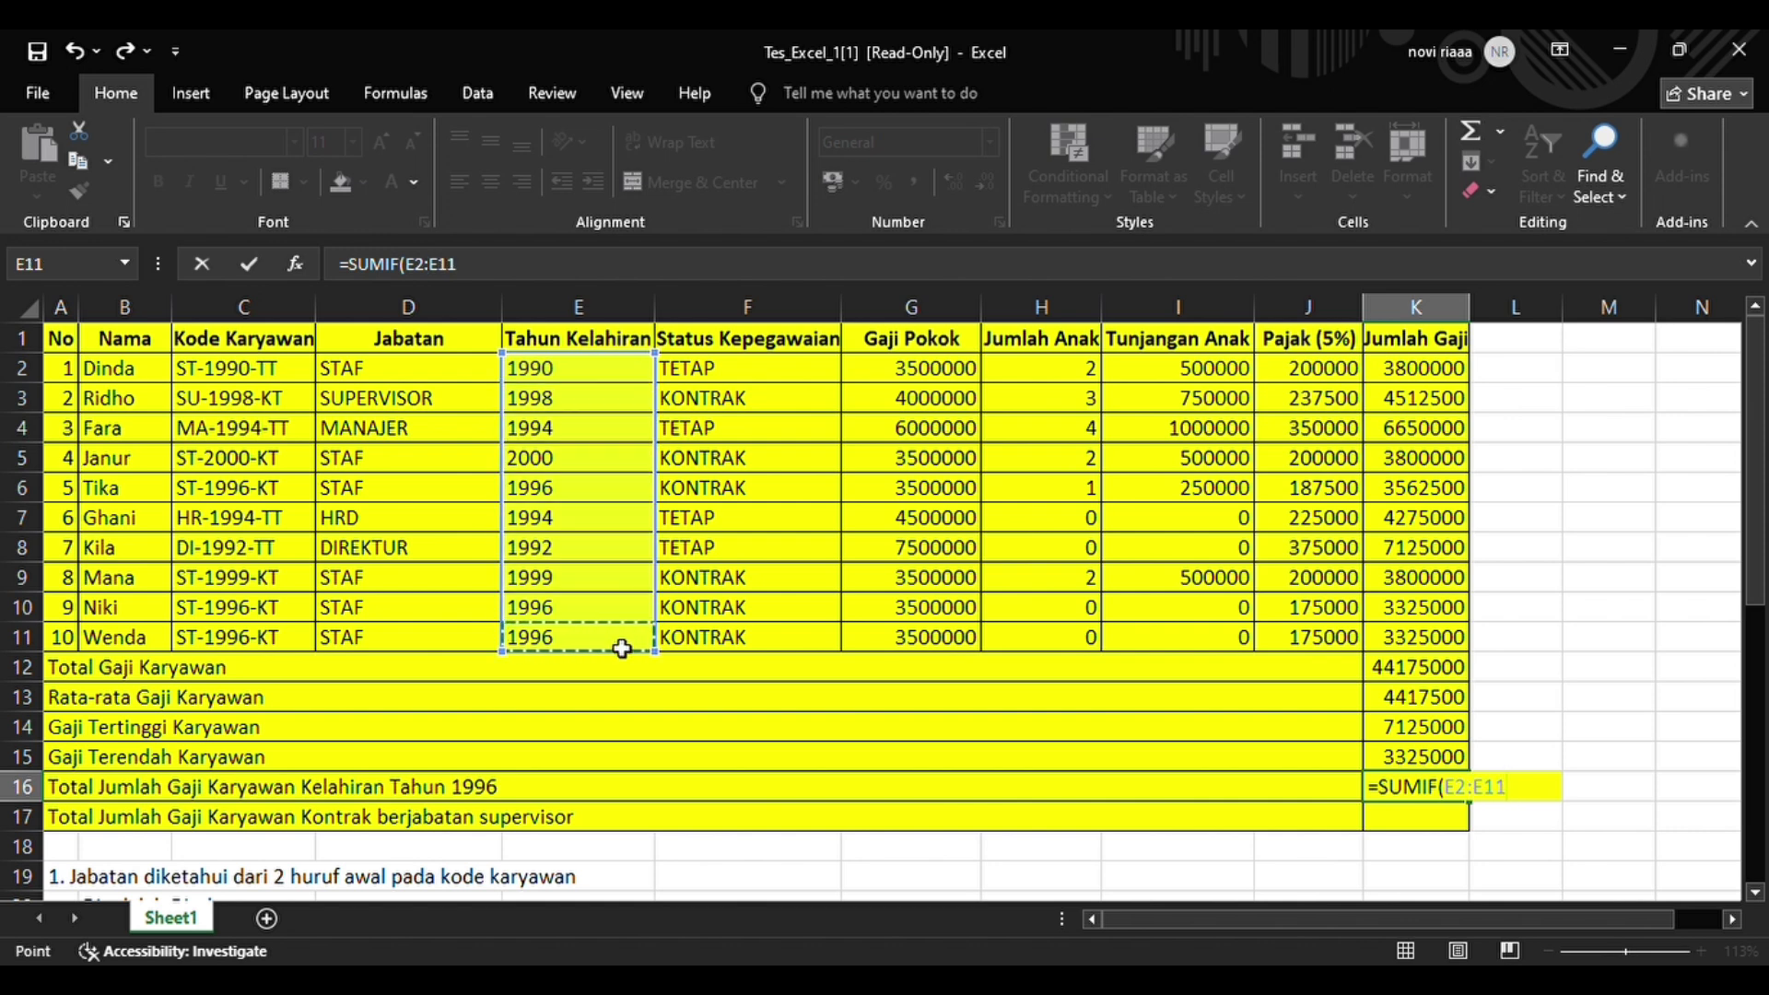
- Complete the K16 SUMIF formula with criterion 1996 and sum range K2:K11
text(;)
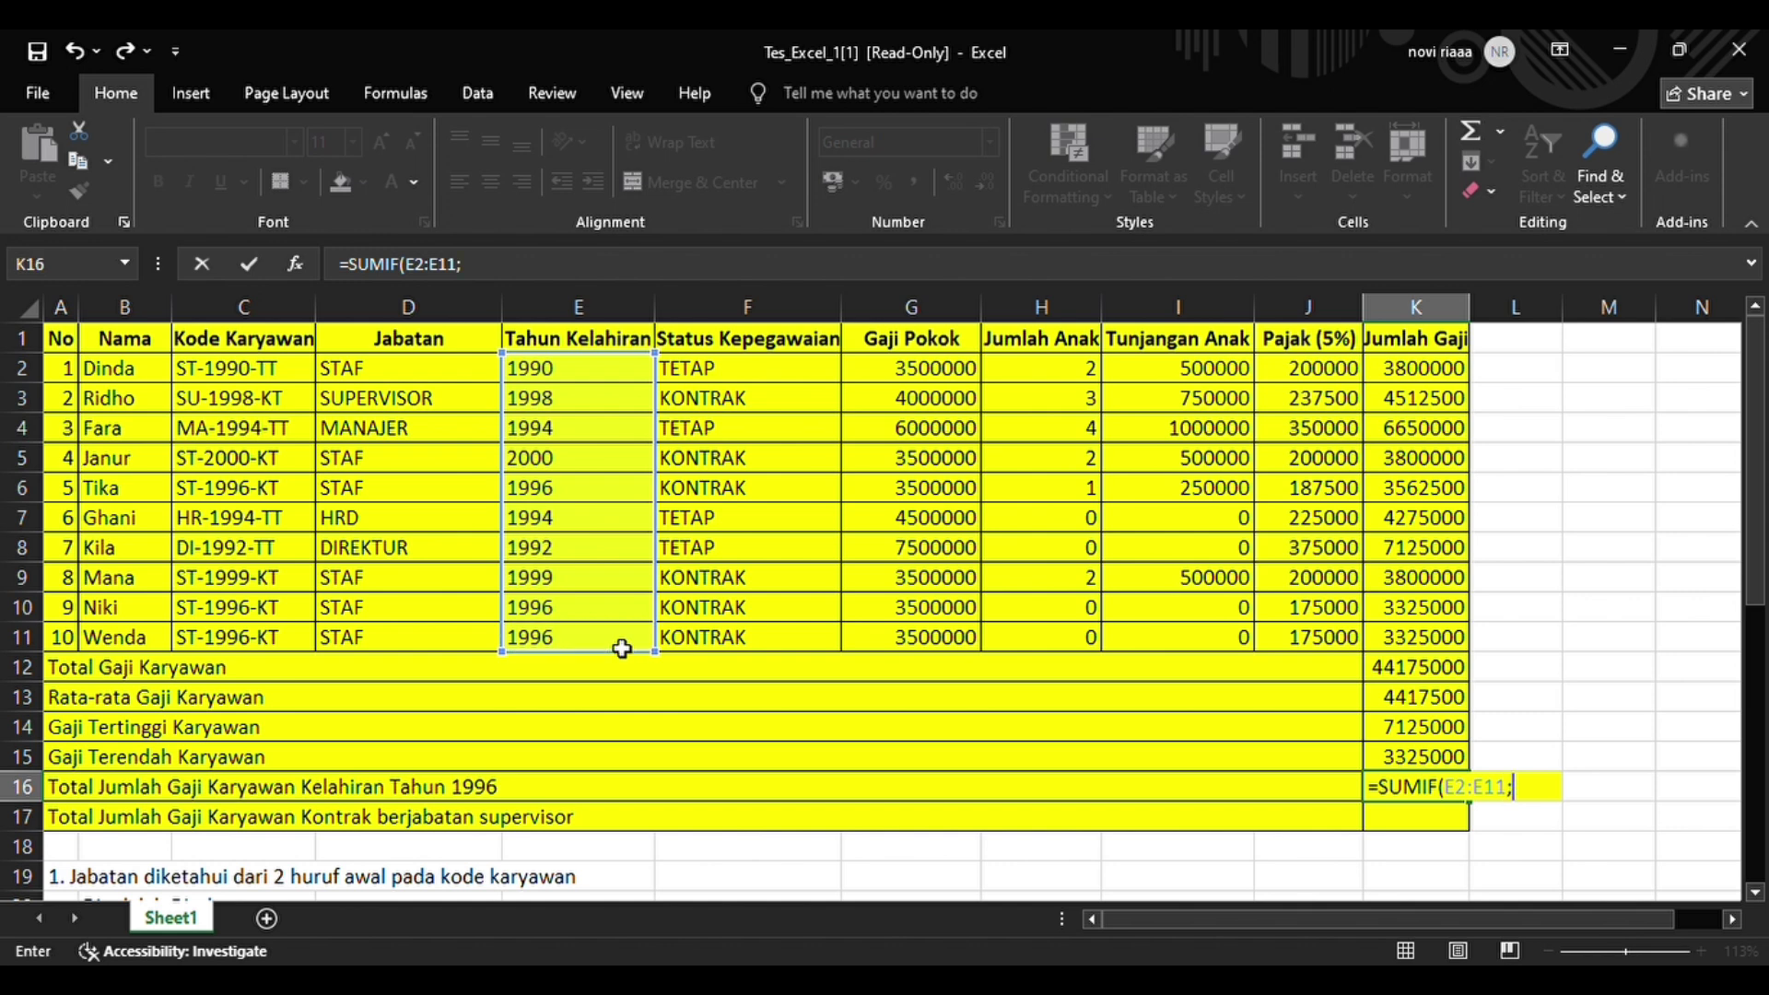
text(1)
text(0)
key(BackSpace)
key(BackSpace)
text(1996;)
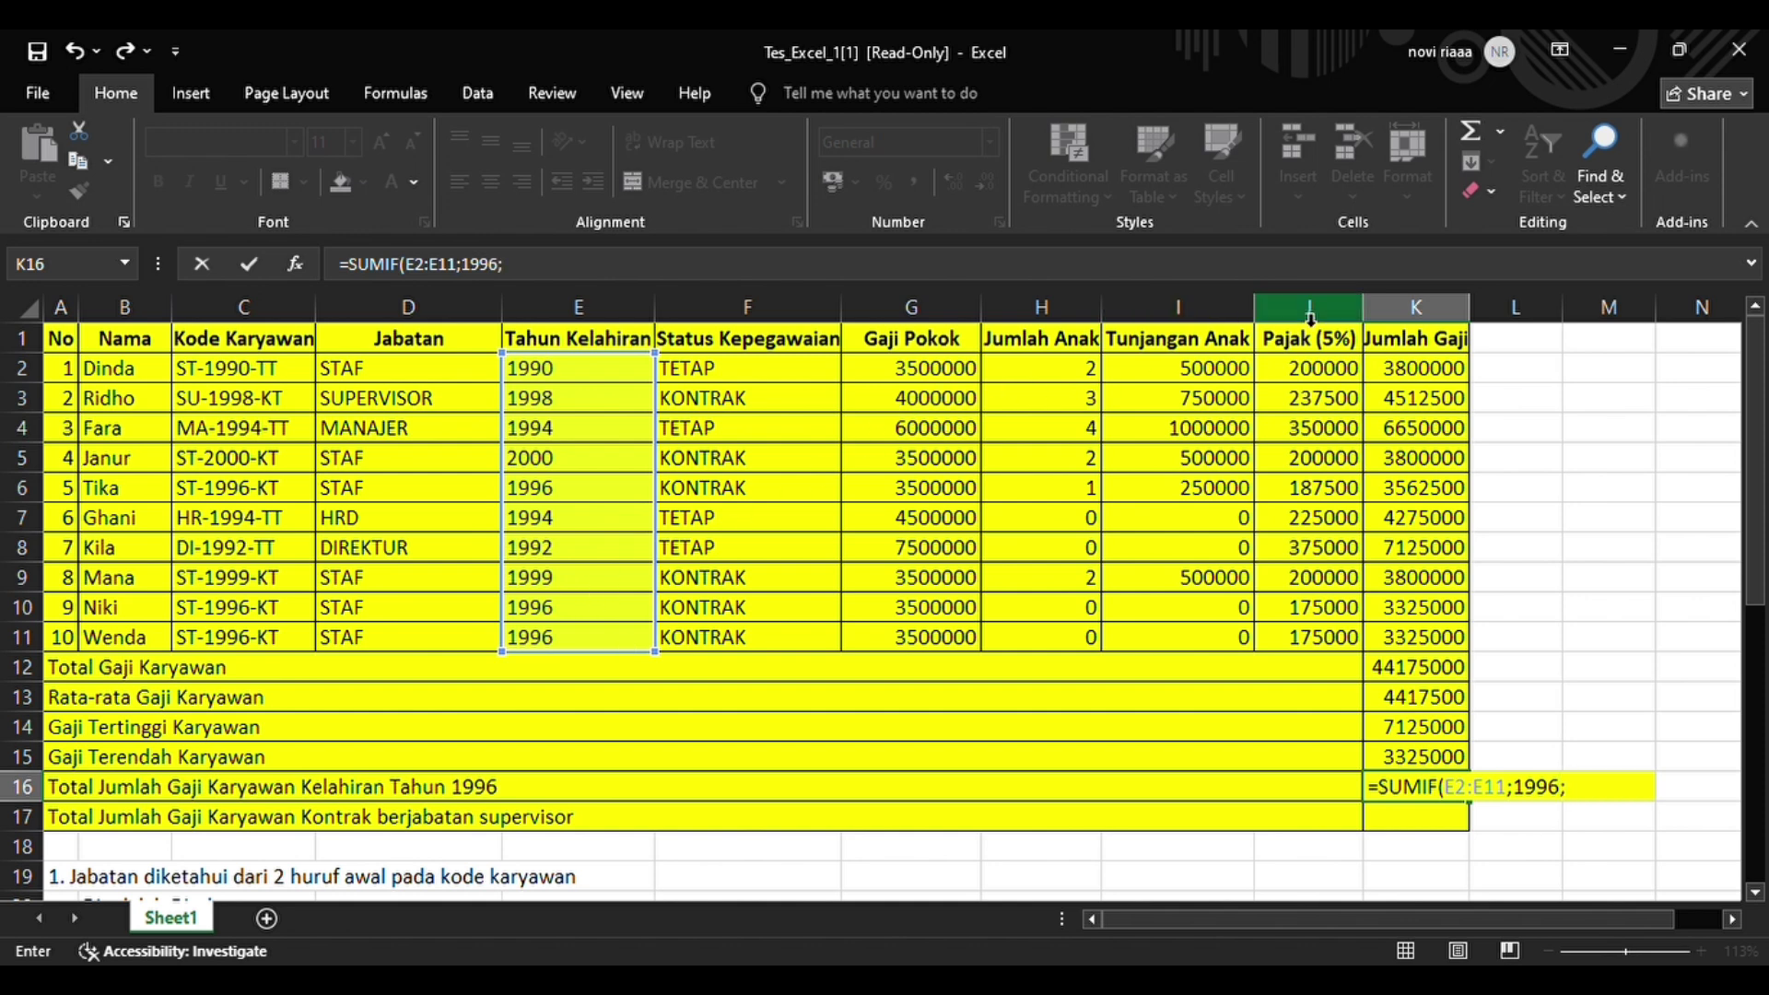
click(1396, 371)
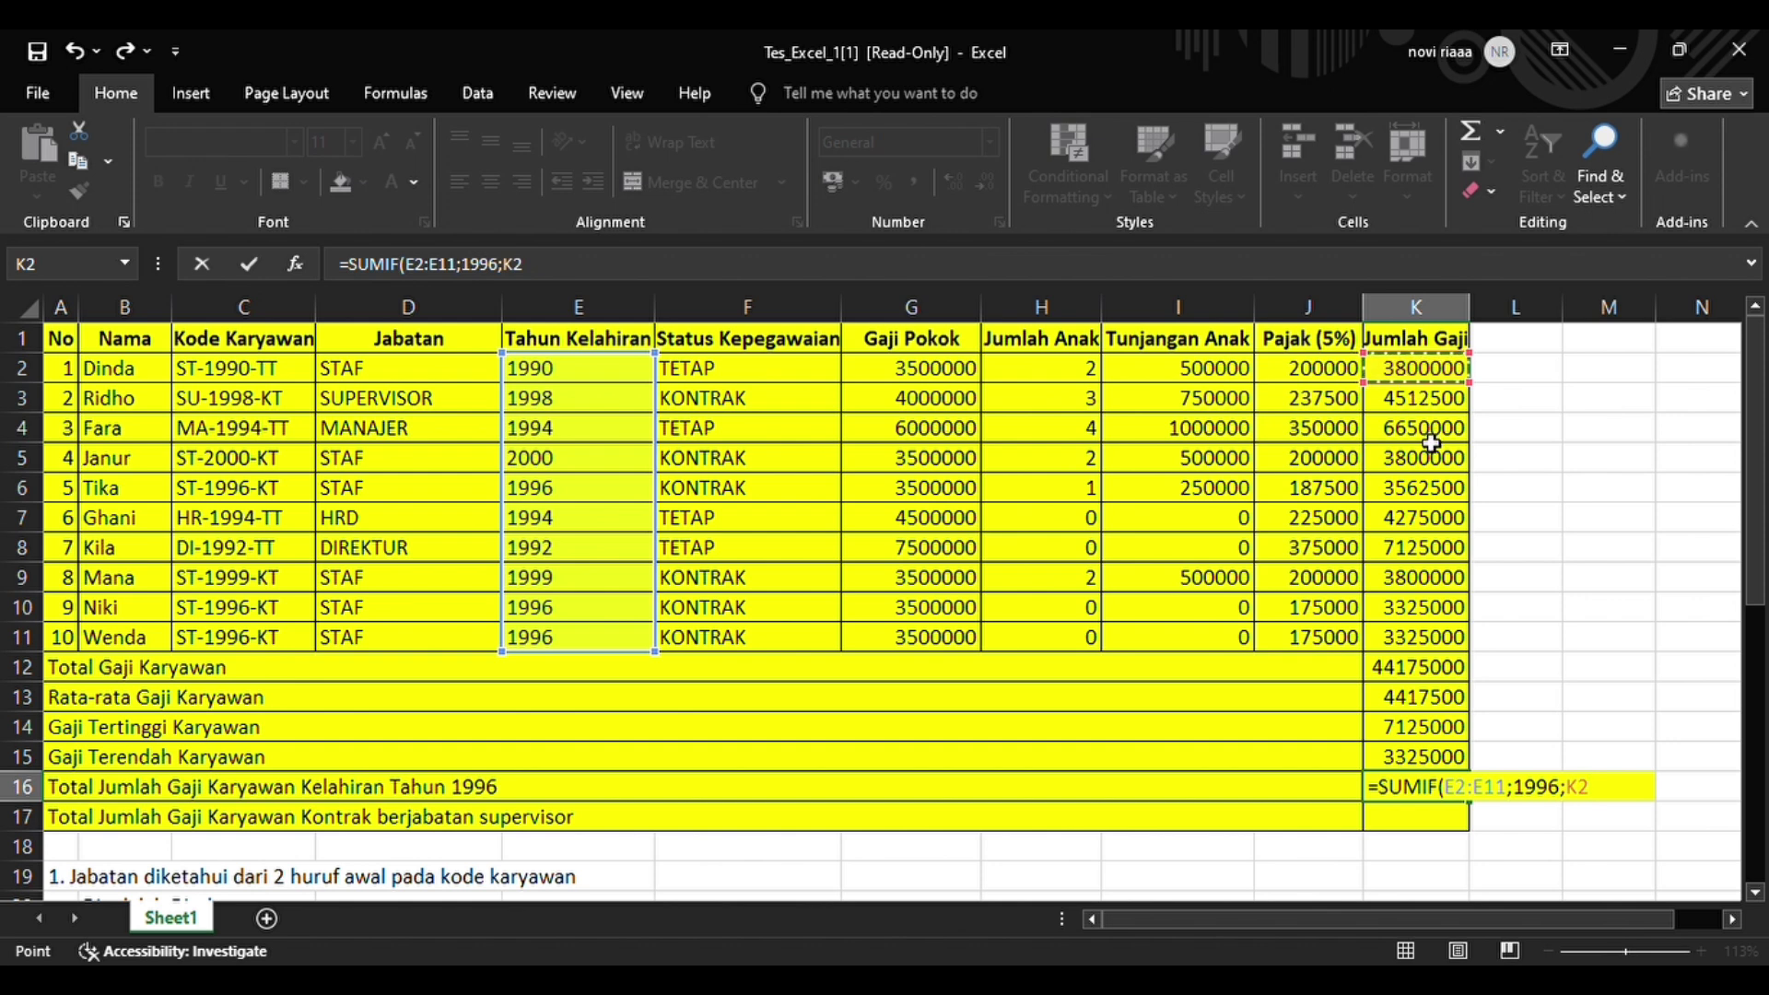
key(F8)
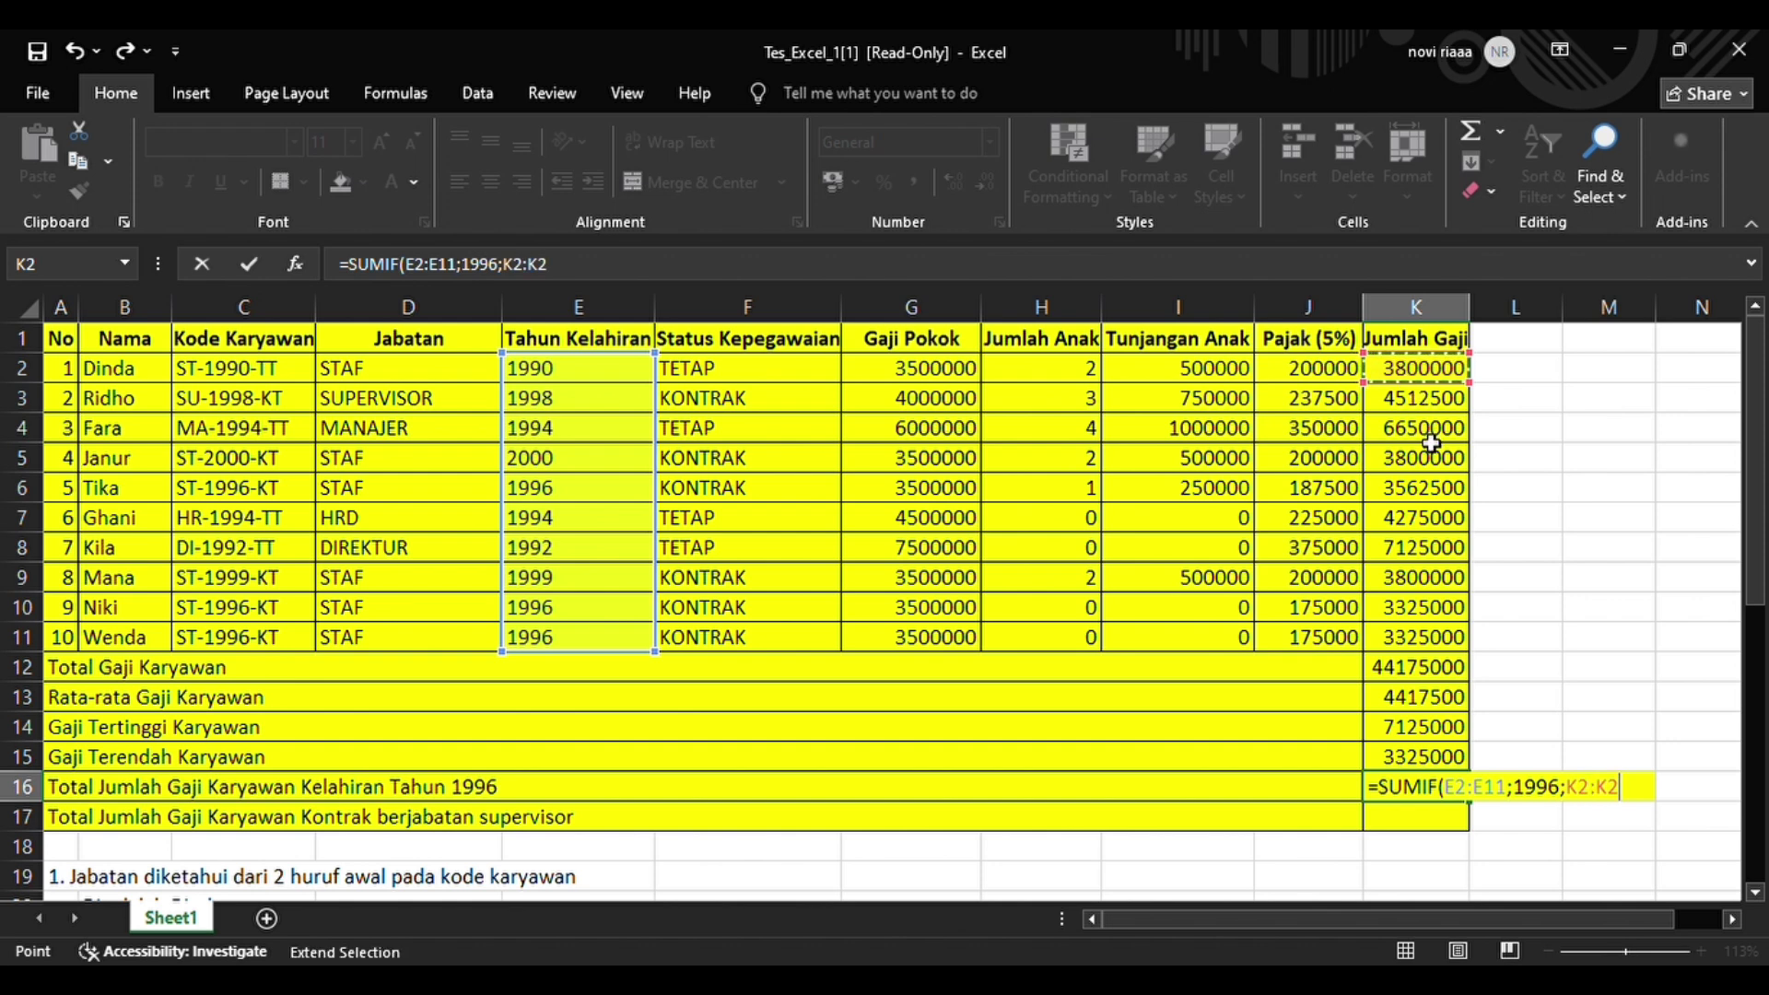
key(BackSpace)
key(BackSpace)
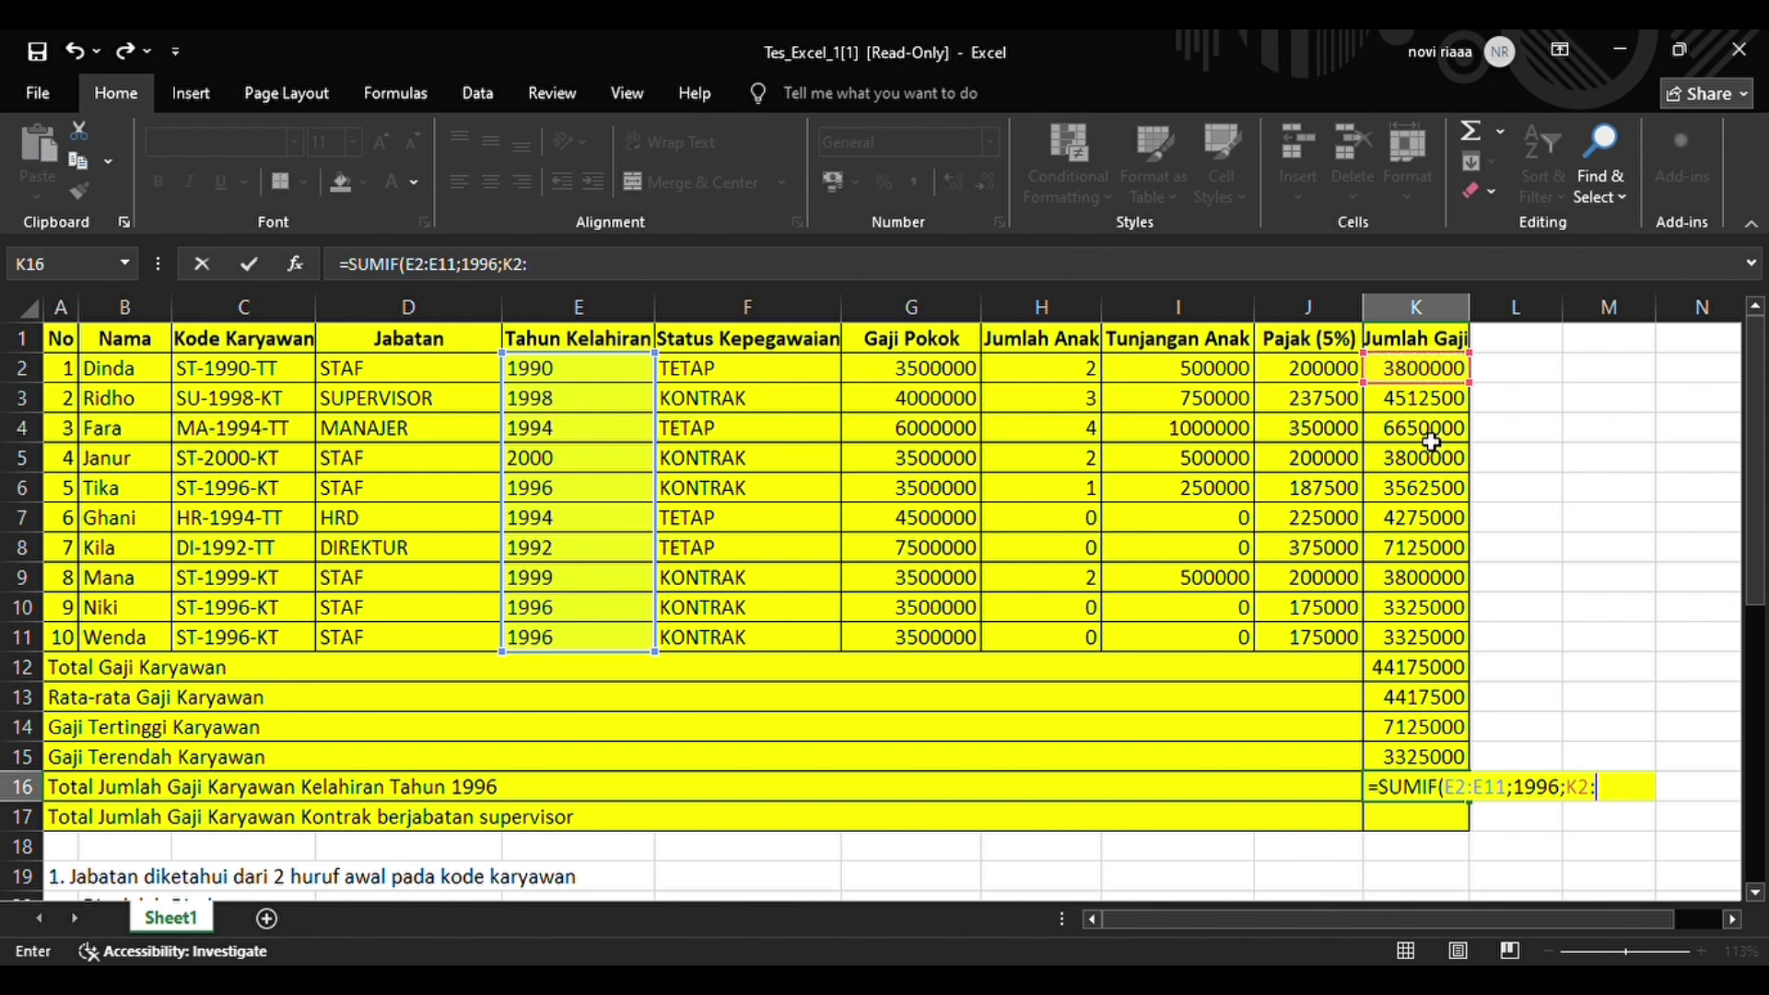
click(1422, 647)
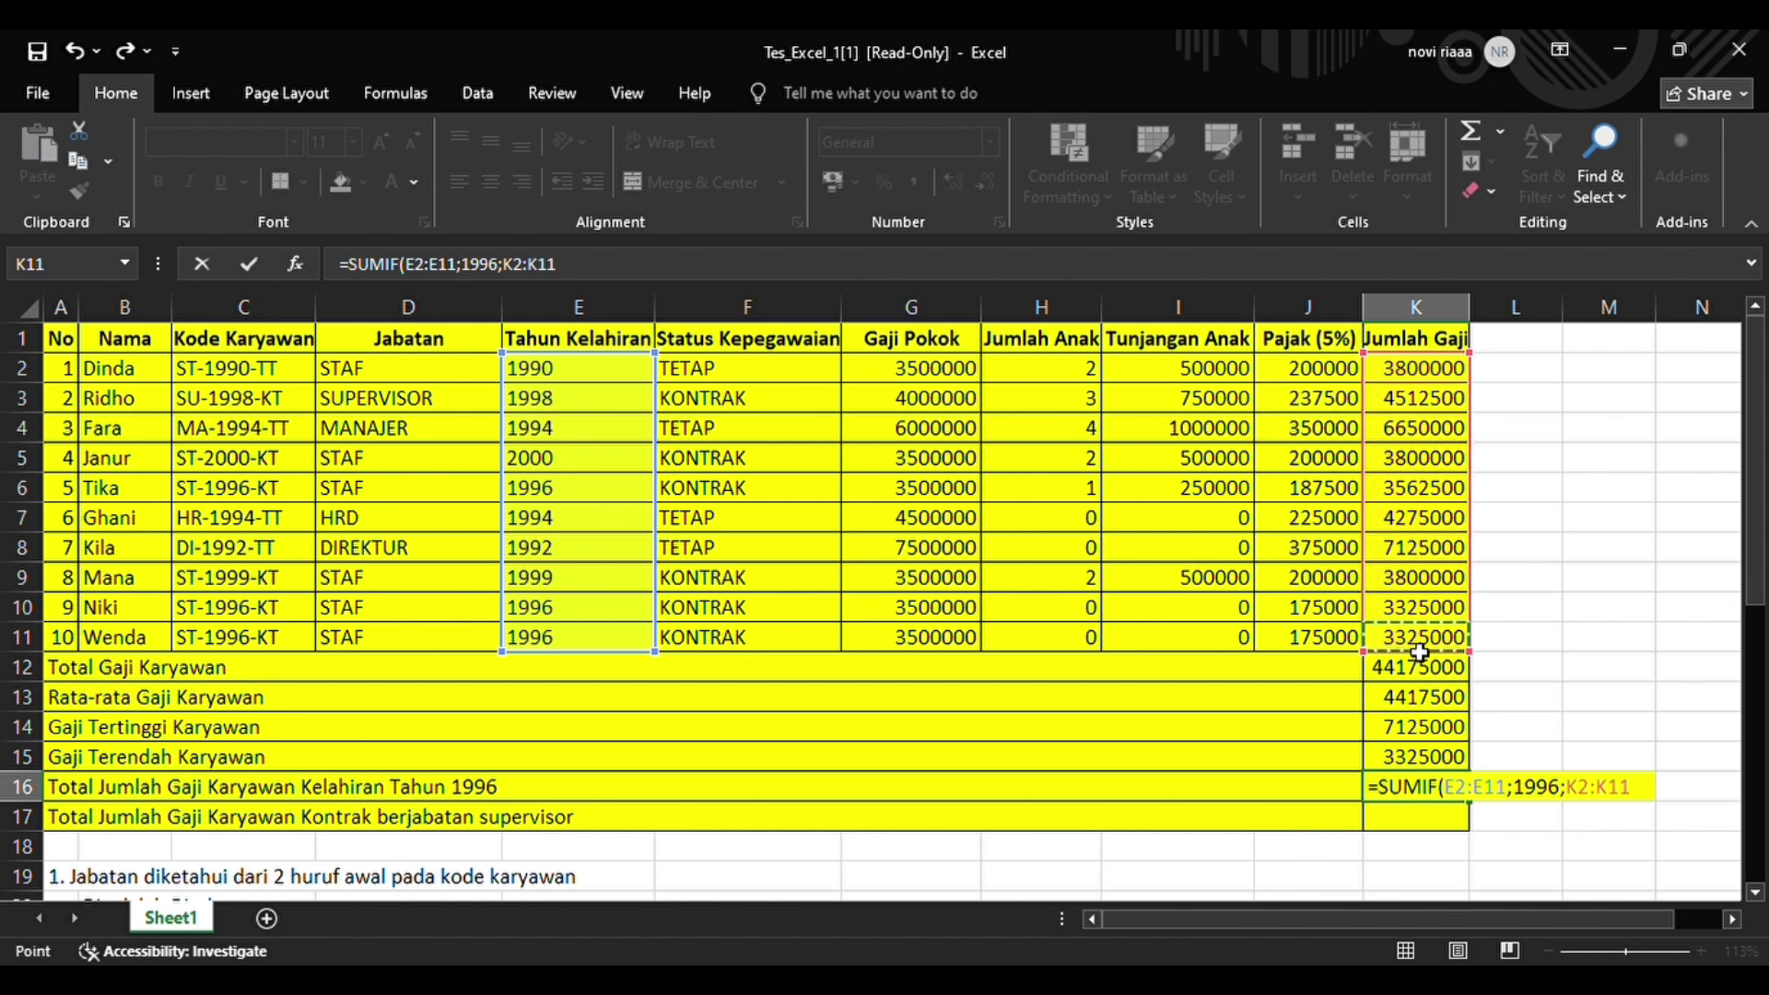
text())
key(Return)
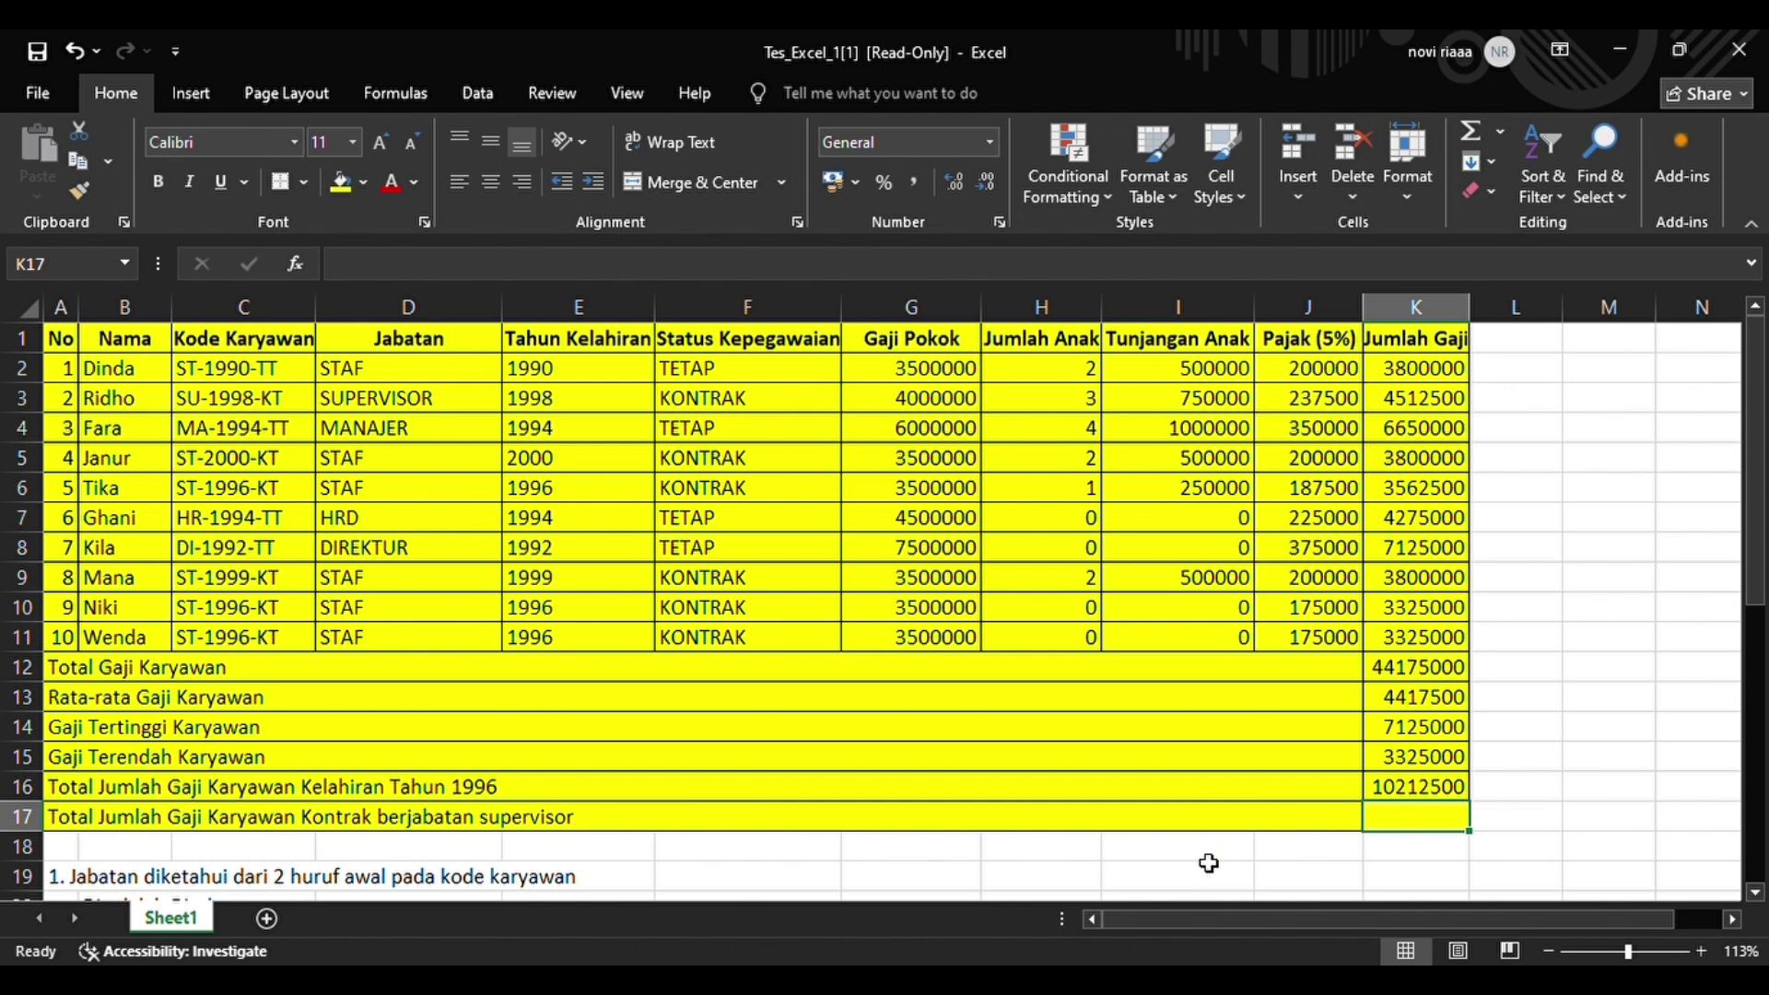
- Start a SUMIFS formula in K17 for the Kontrak berjabatan supervisor total, with K2:K11 as its sum range
key(Left)
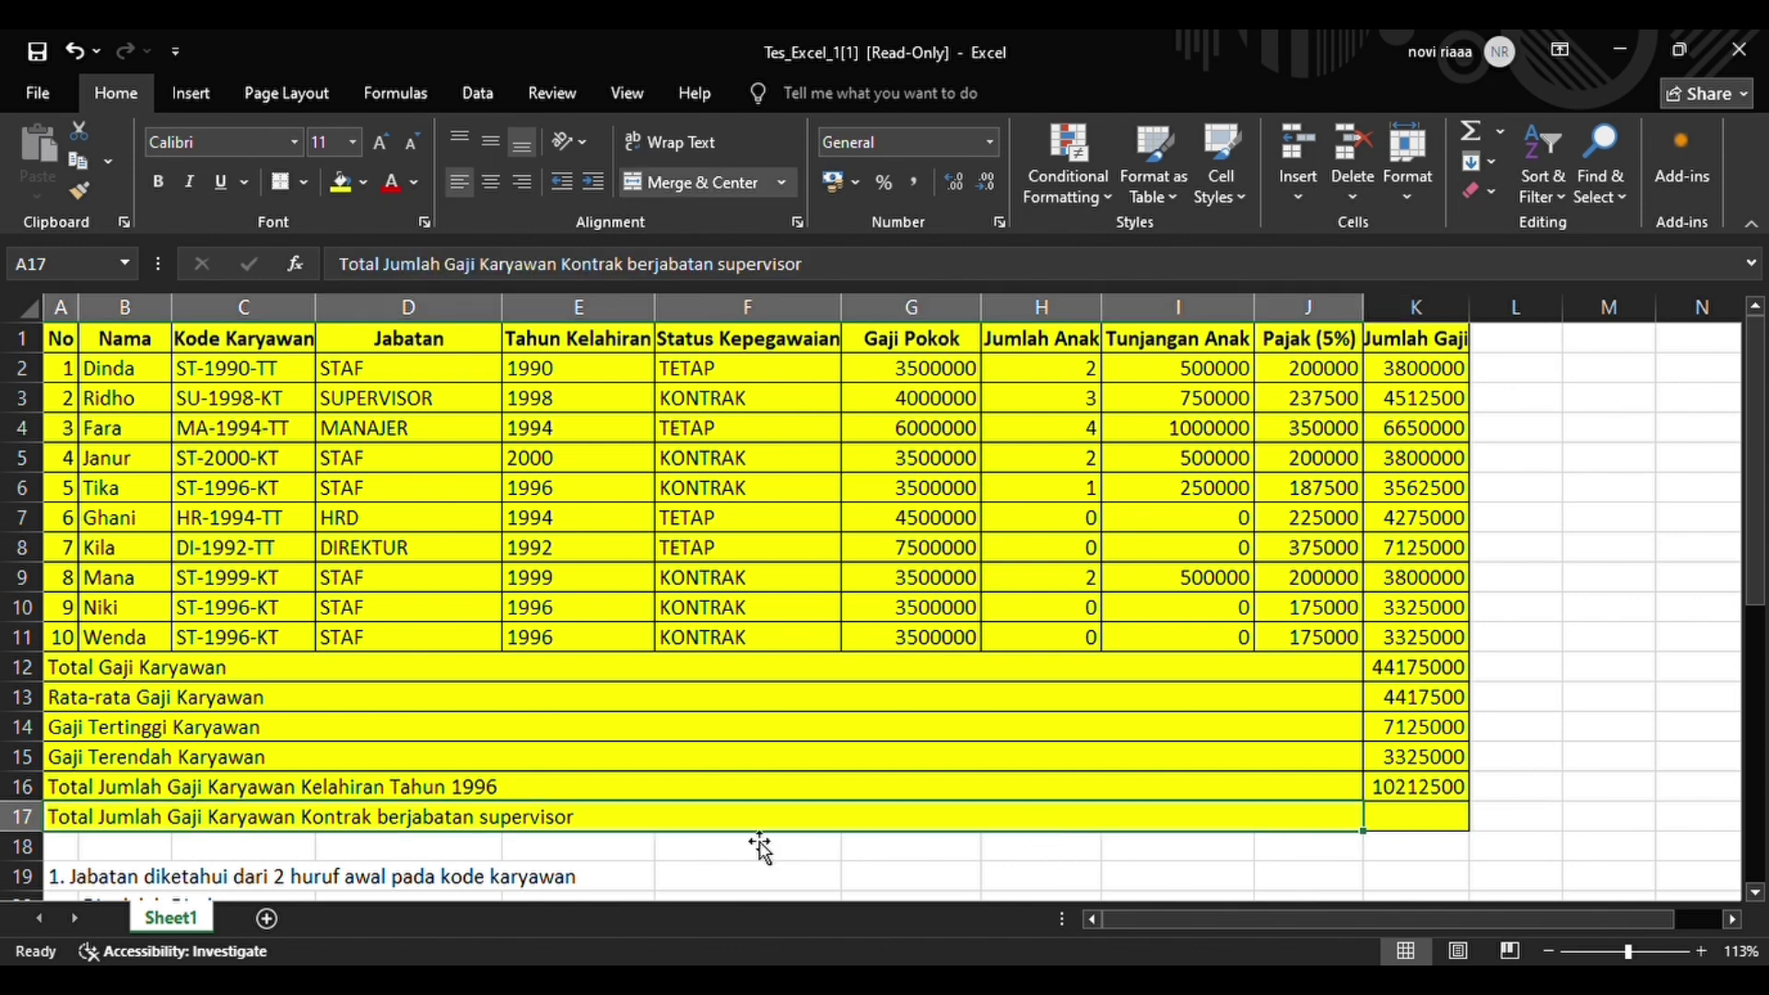
click(1393, 828)
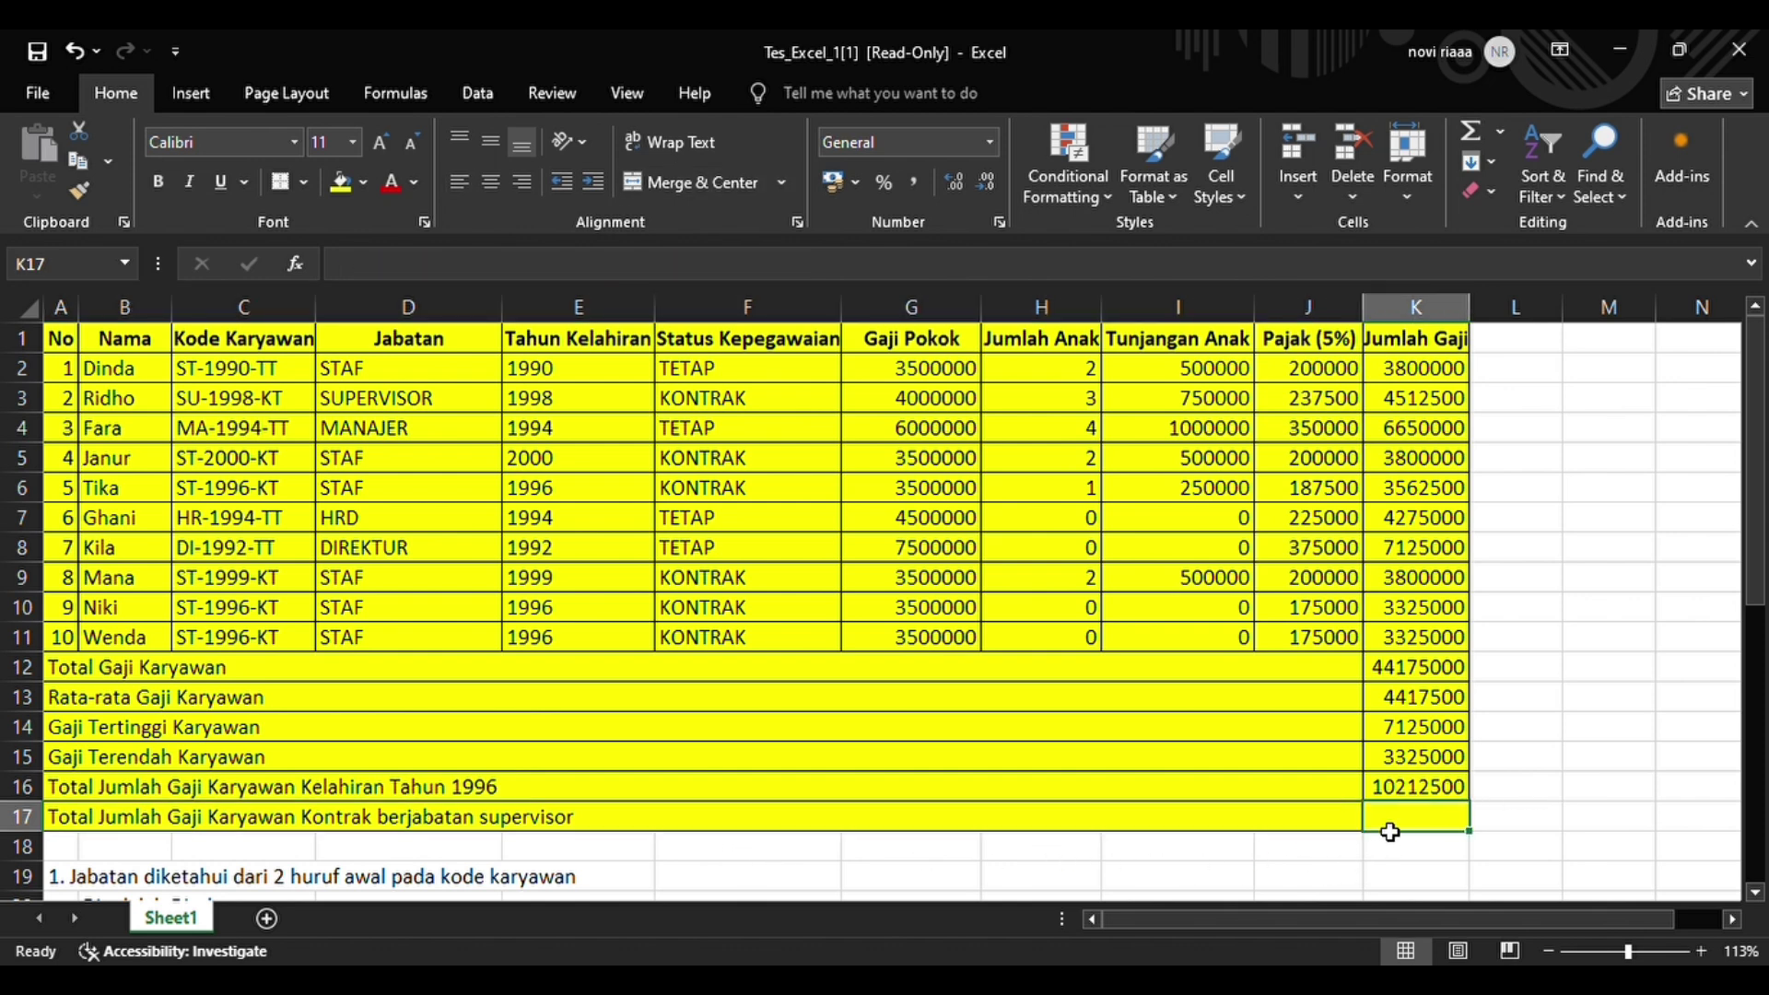
text(=S)
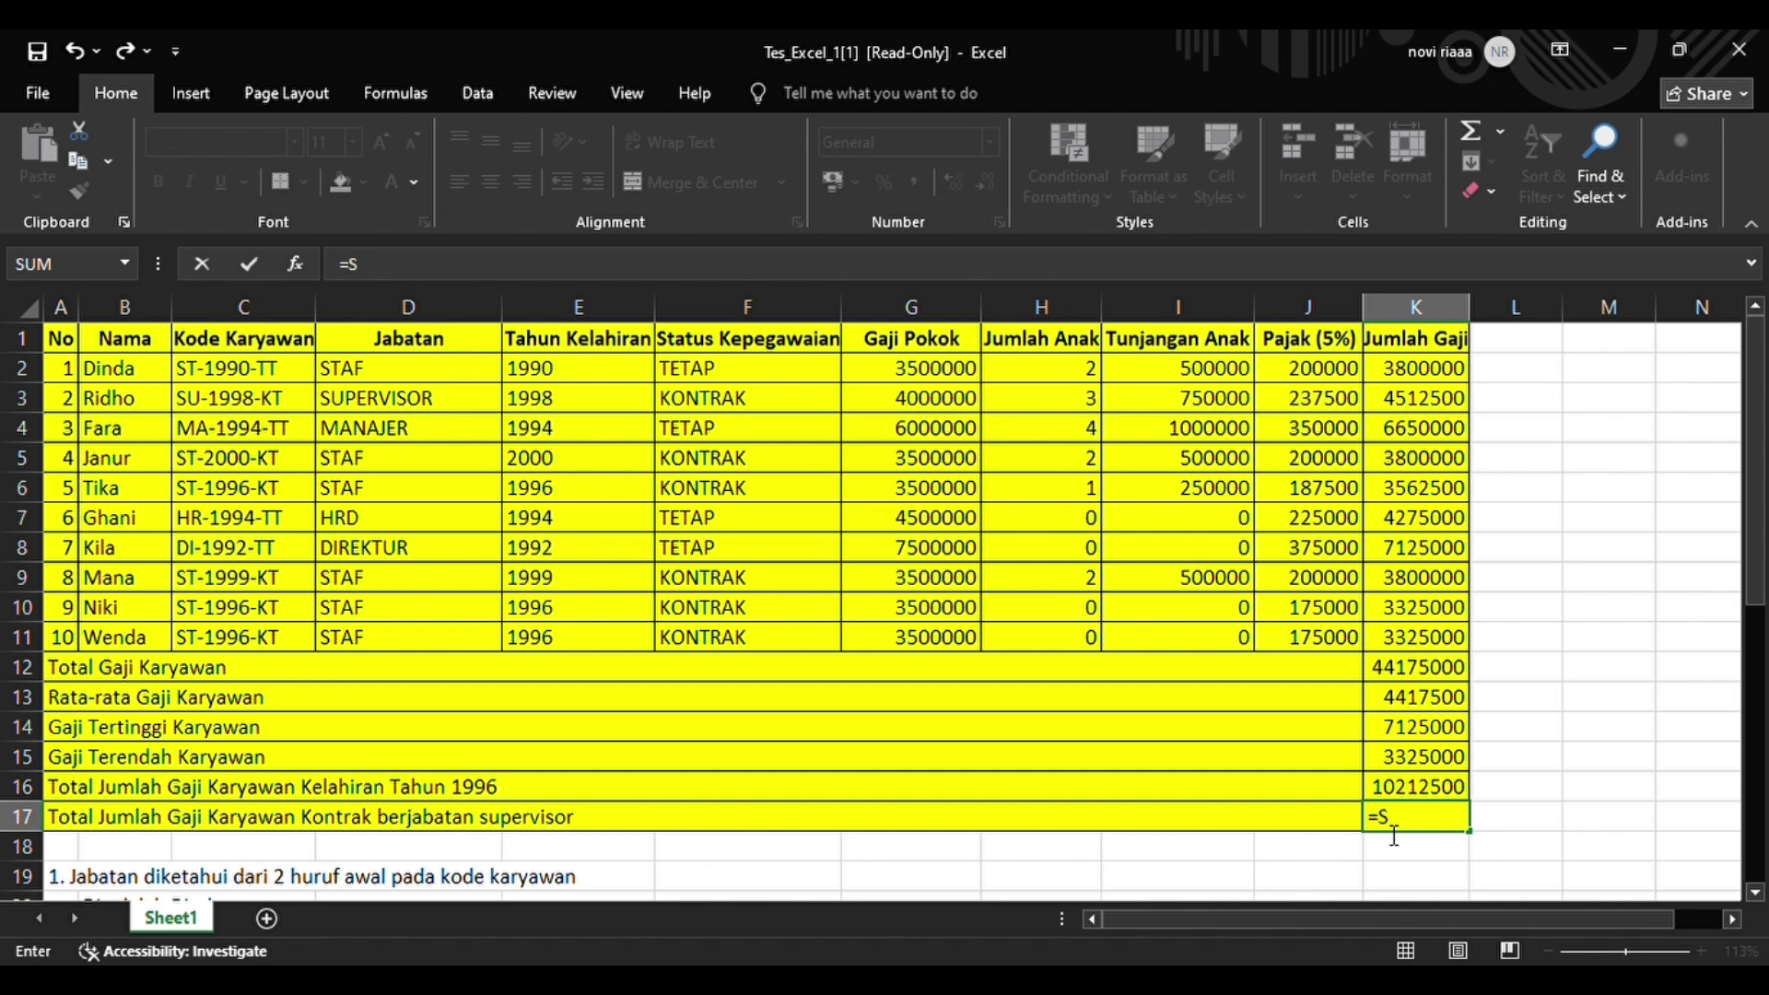
text(UMIFS()
click(1412, 370)
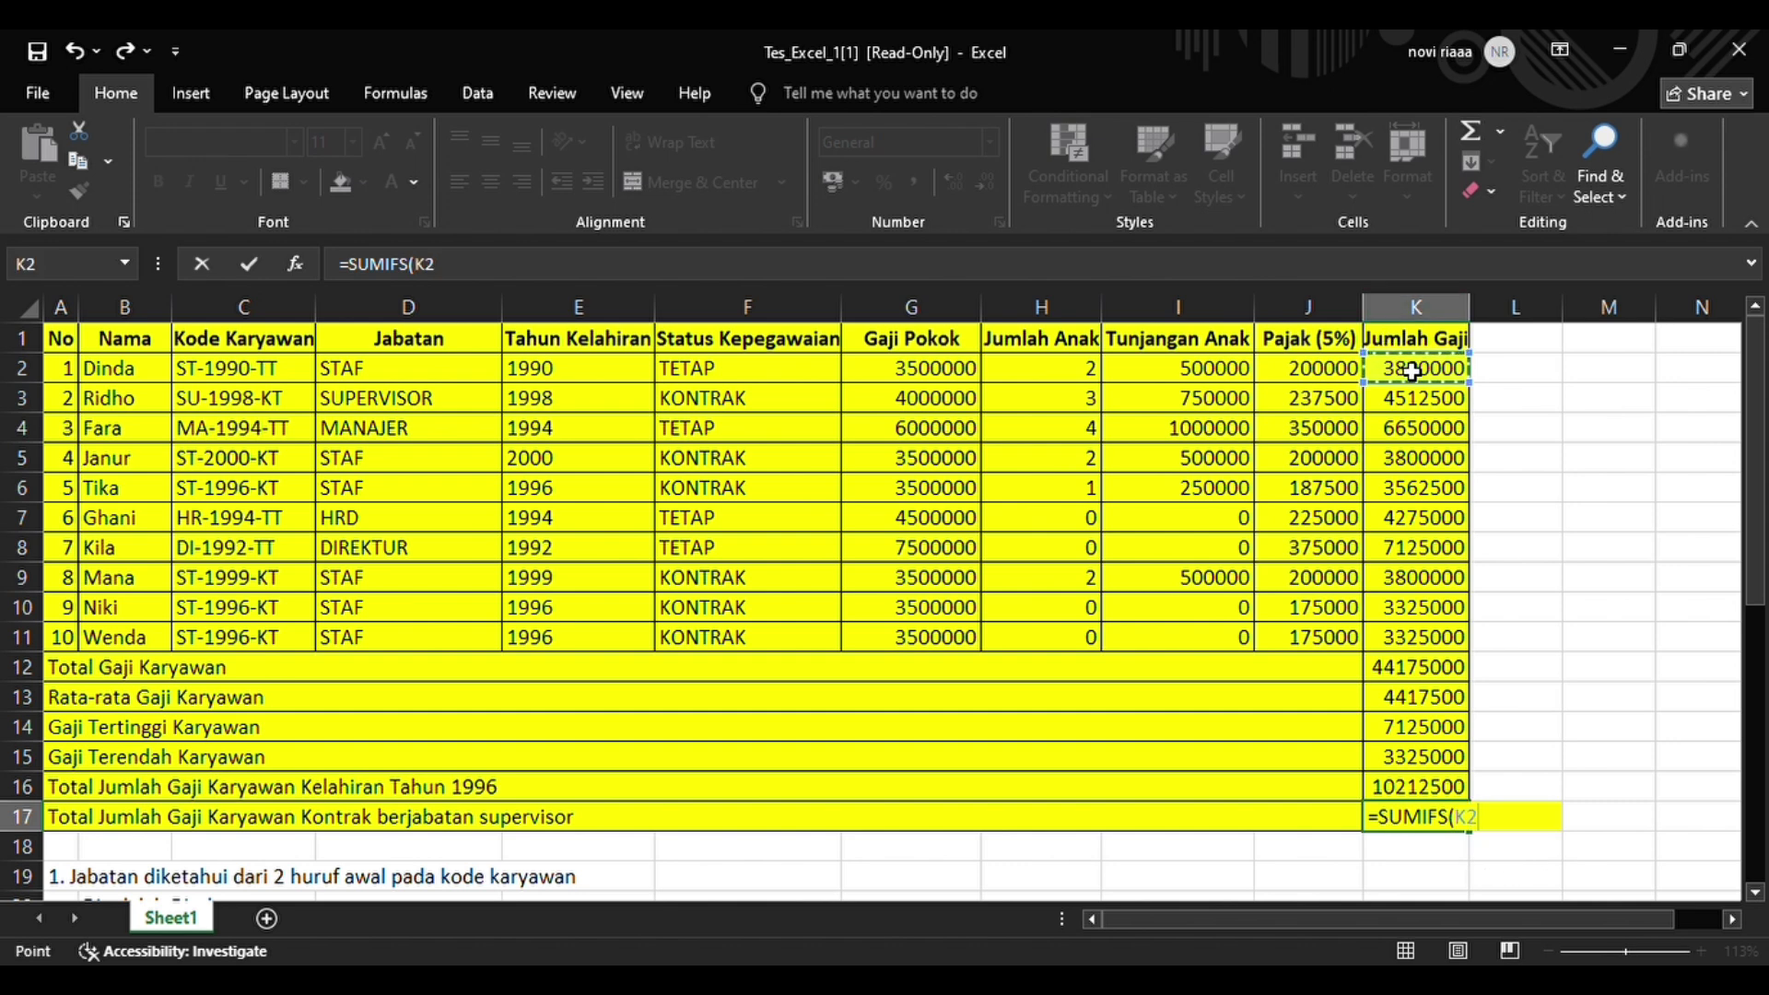
key(F8)
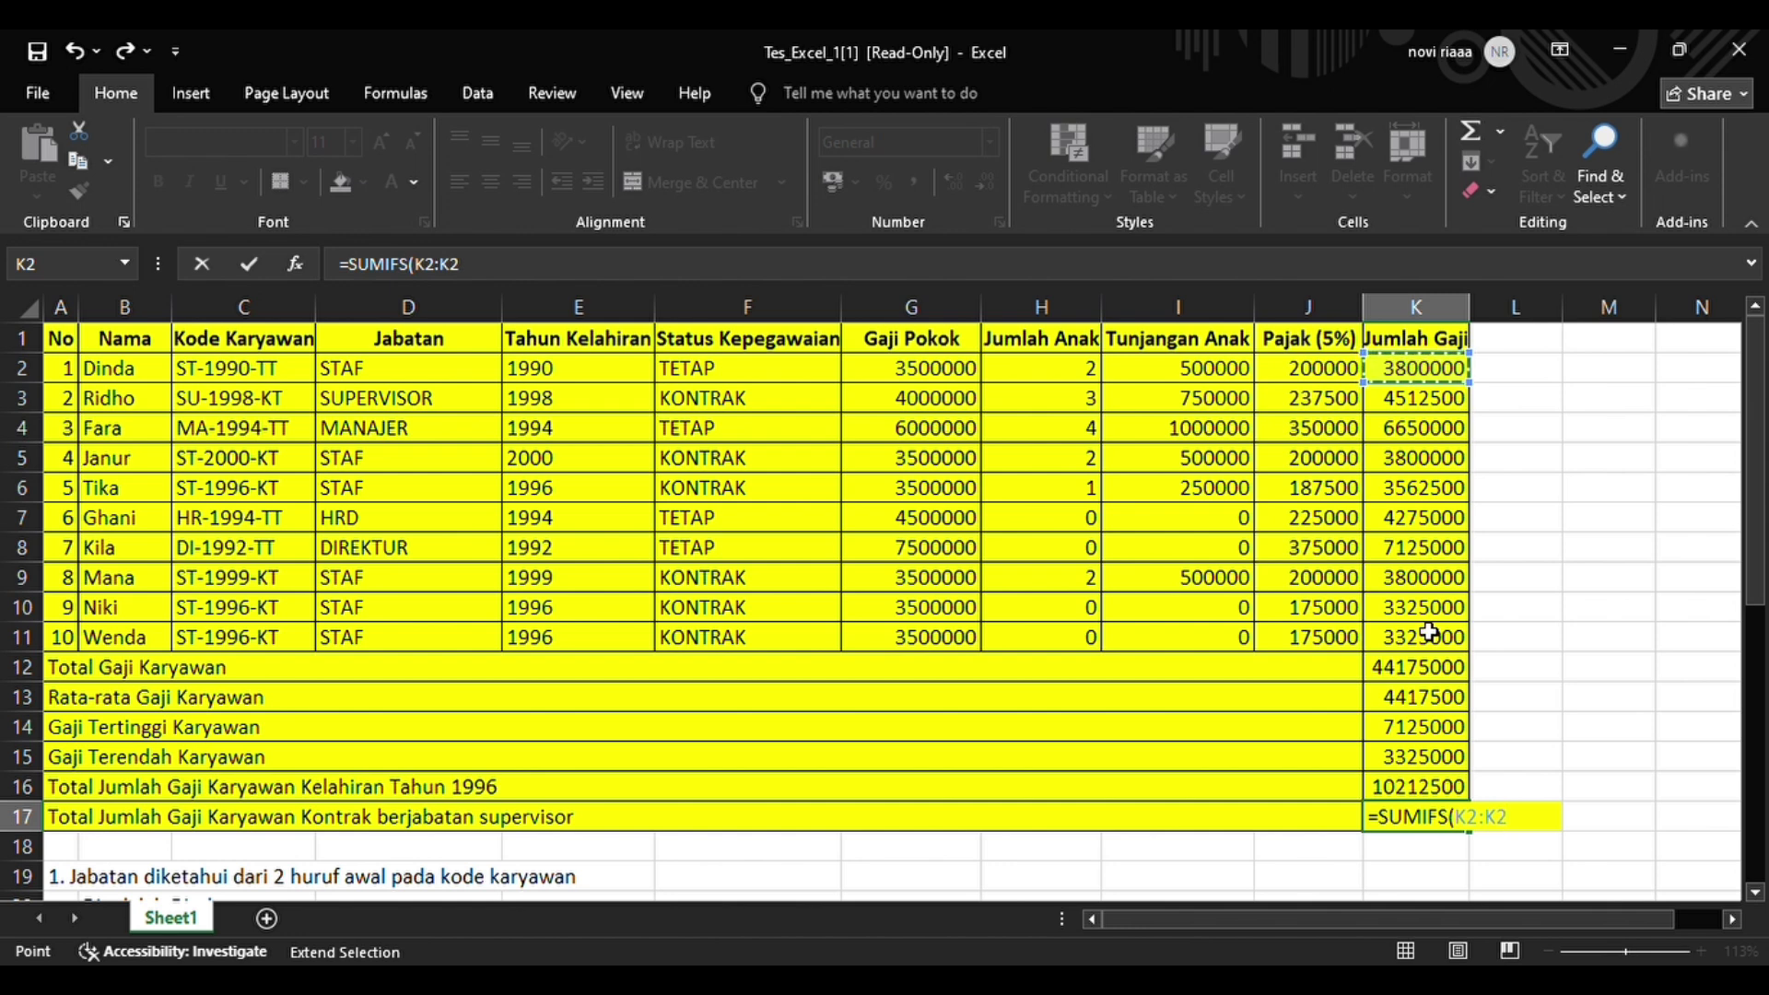
key(BackSpace)
key(BackSpace)
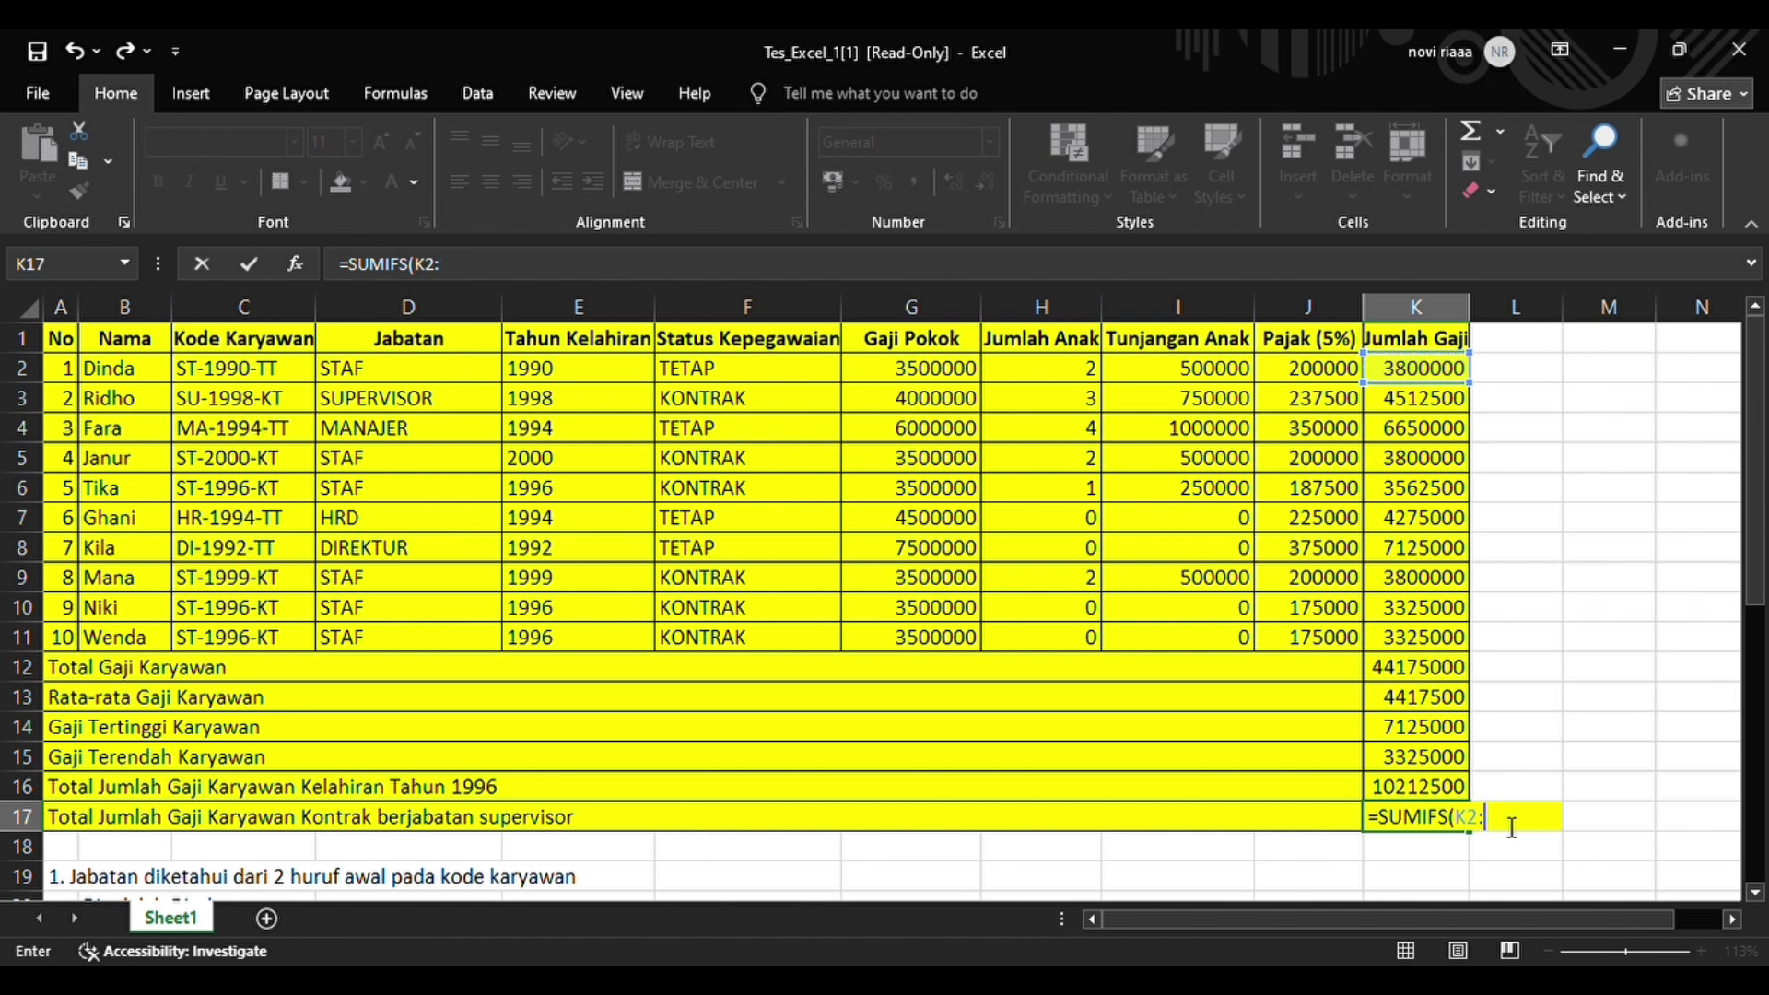
click(1428, 650)
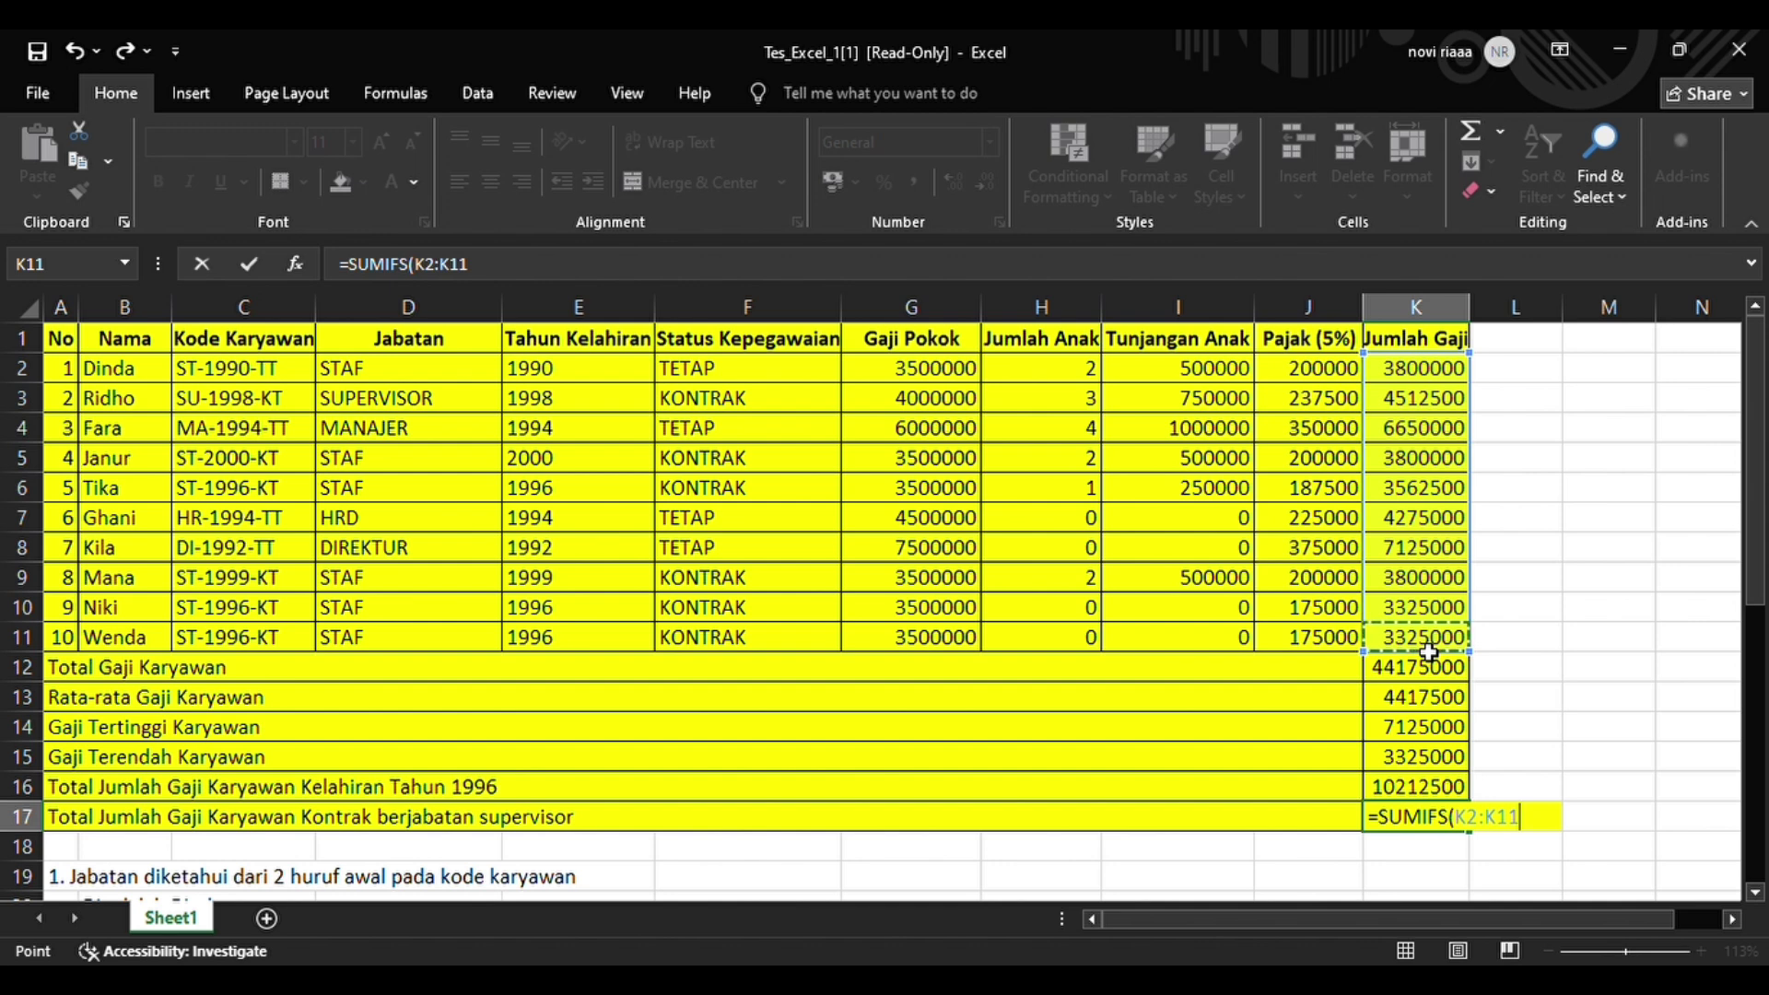
text(;)
- Add the employment status range F2:F11 with criterion "KONTRAK" to the K17 SUMIFS formula
click(830, 378)
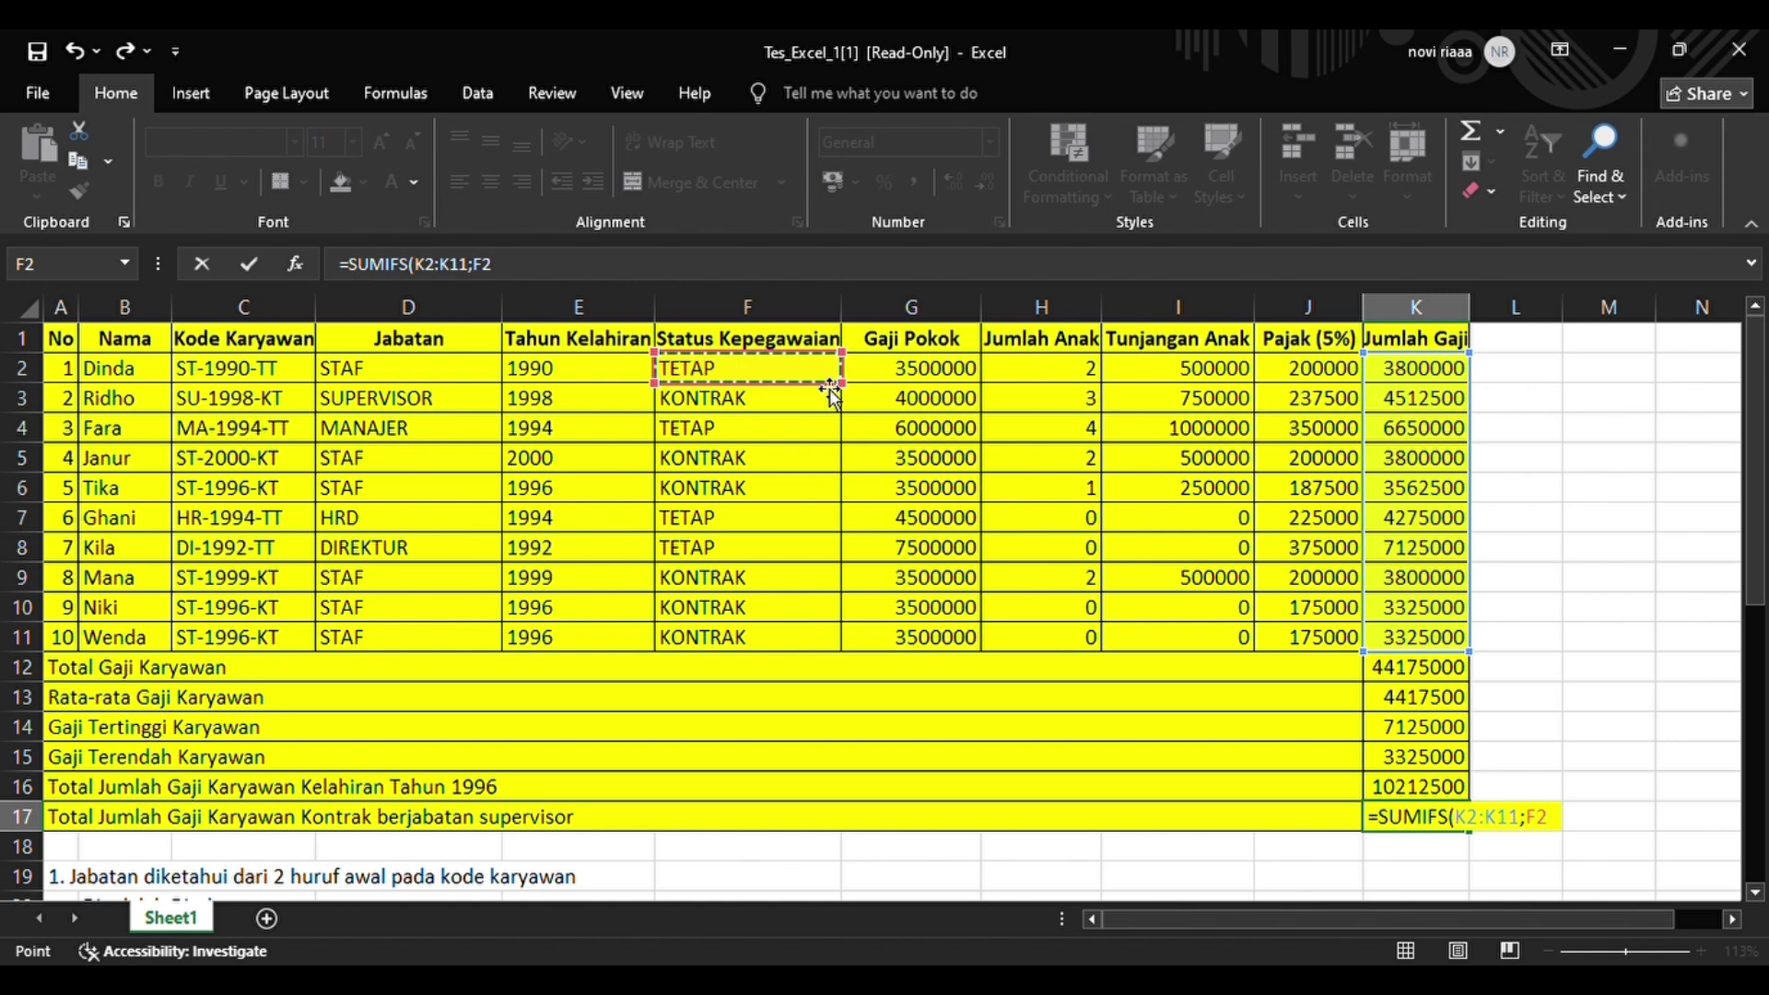
key(F8)
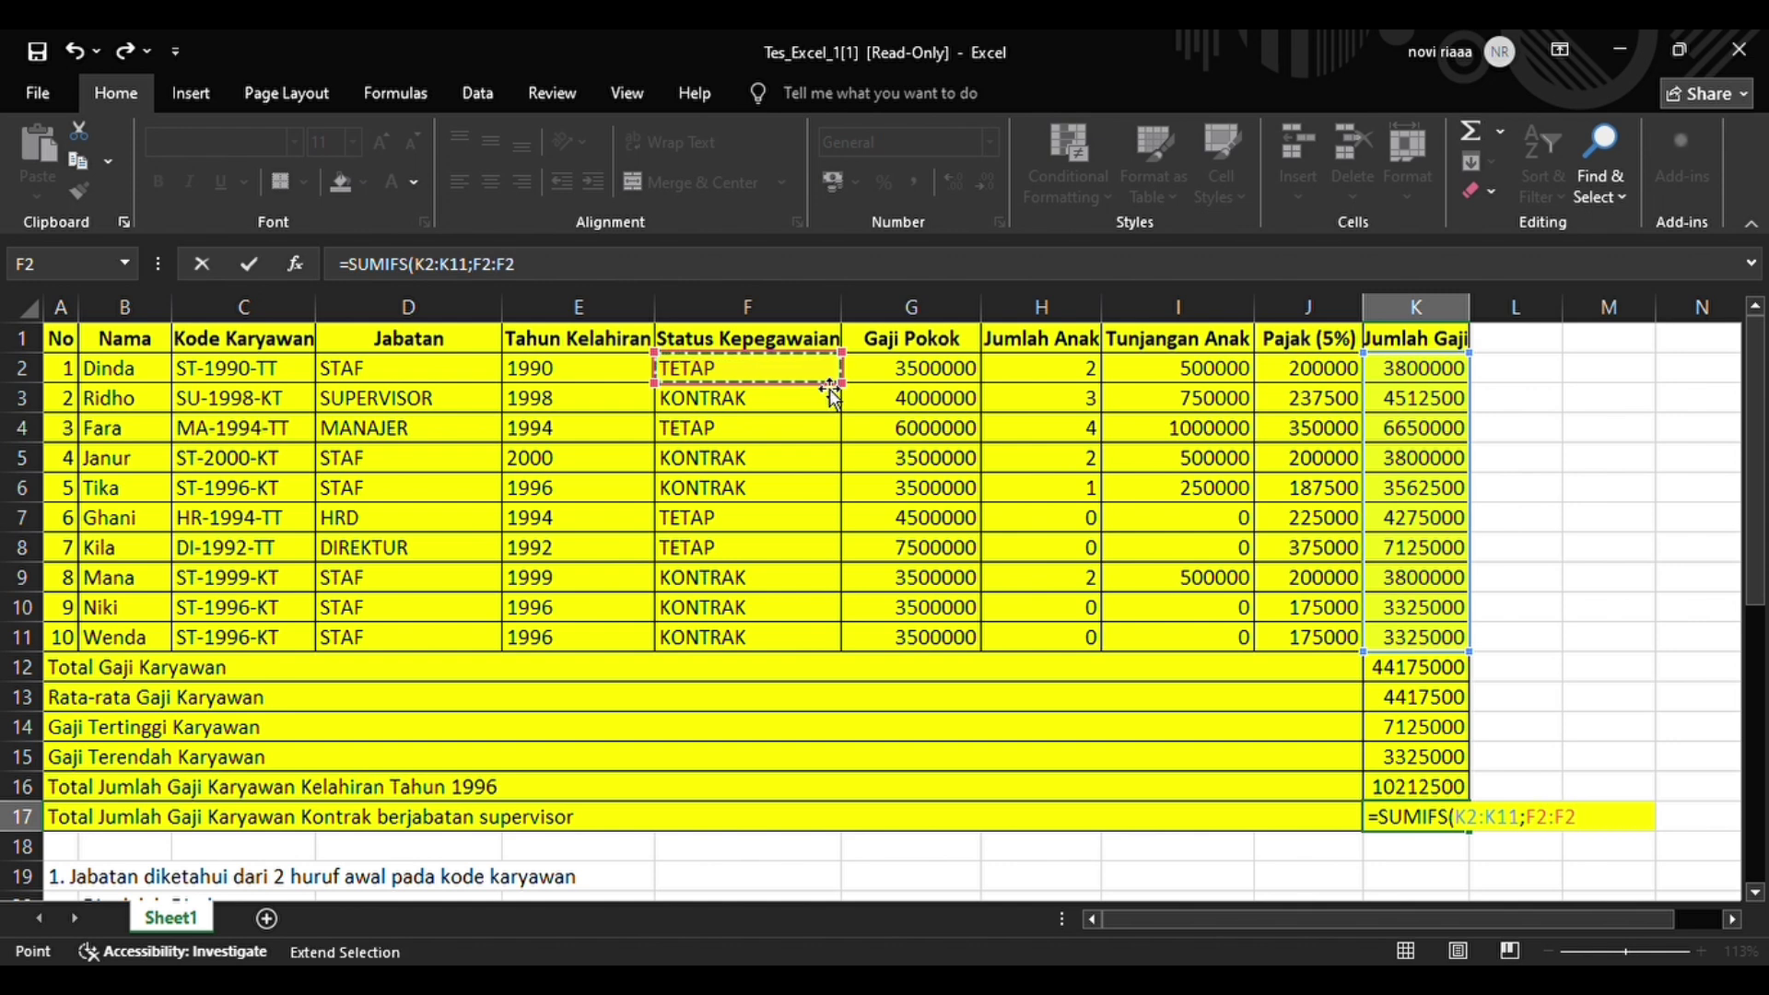
key(BackSpace)
key(BackSpace)
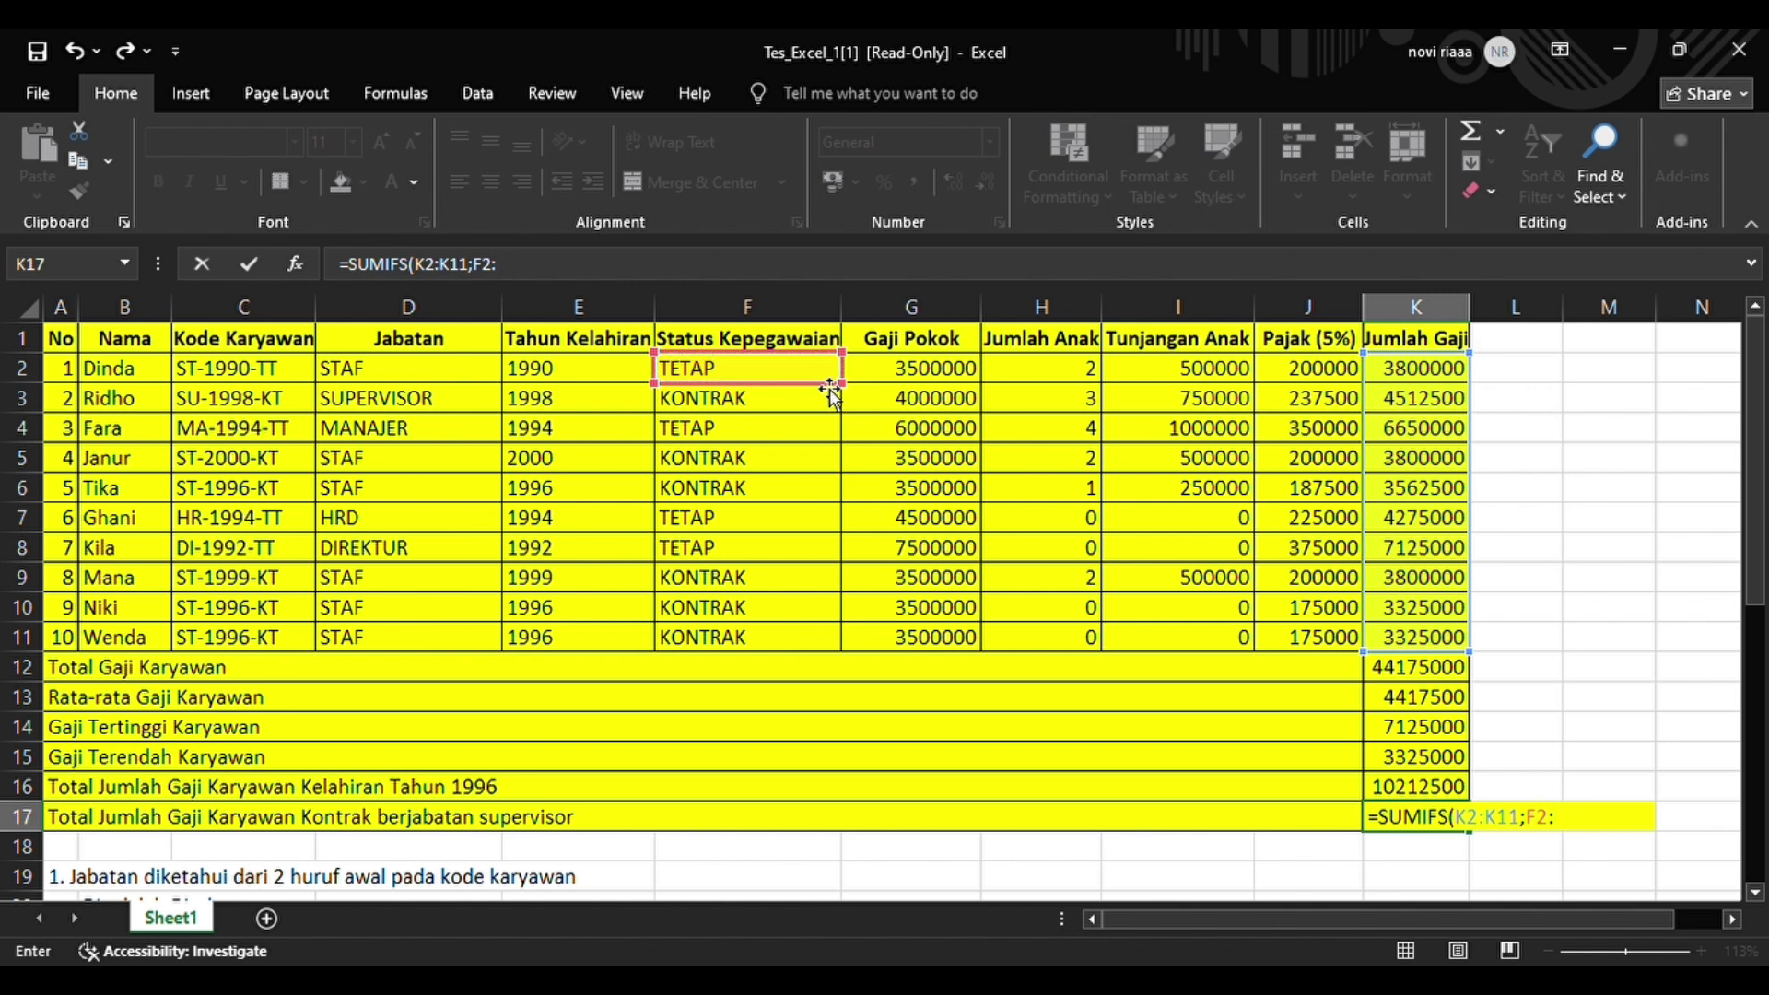
click(791, 636)
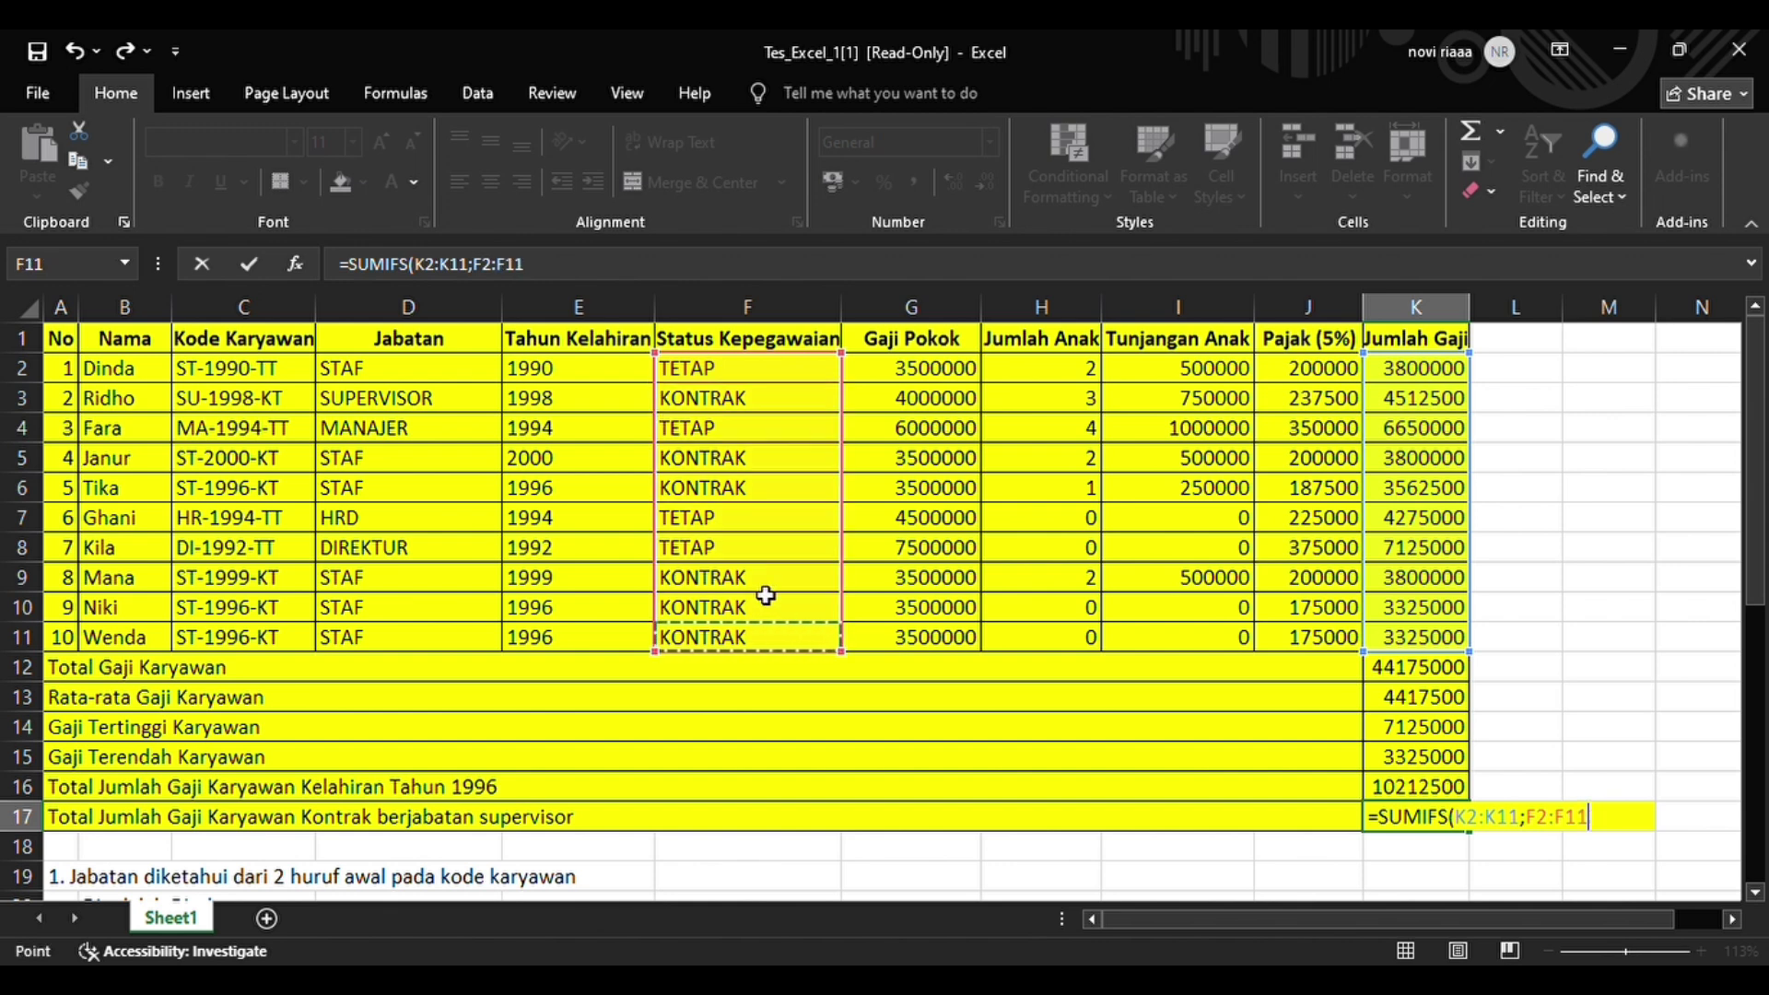
text(;")
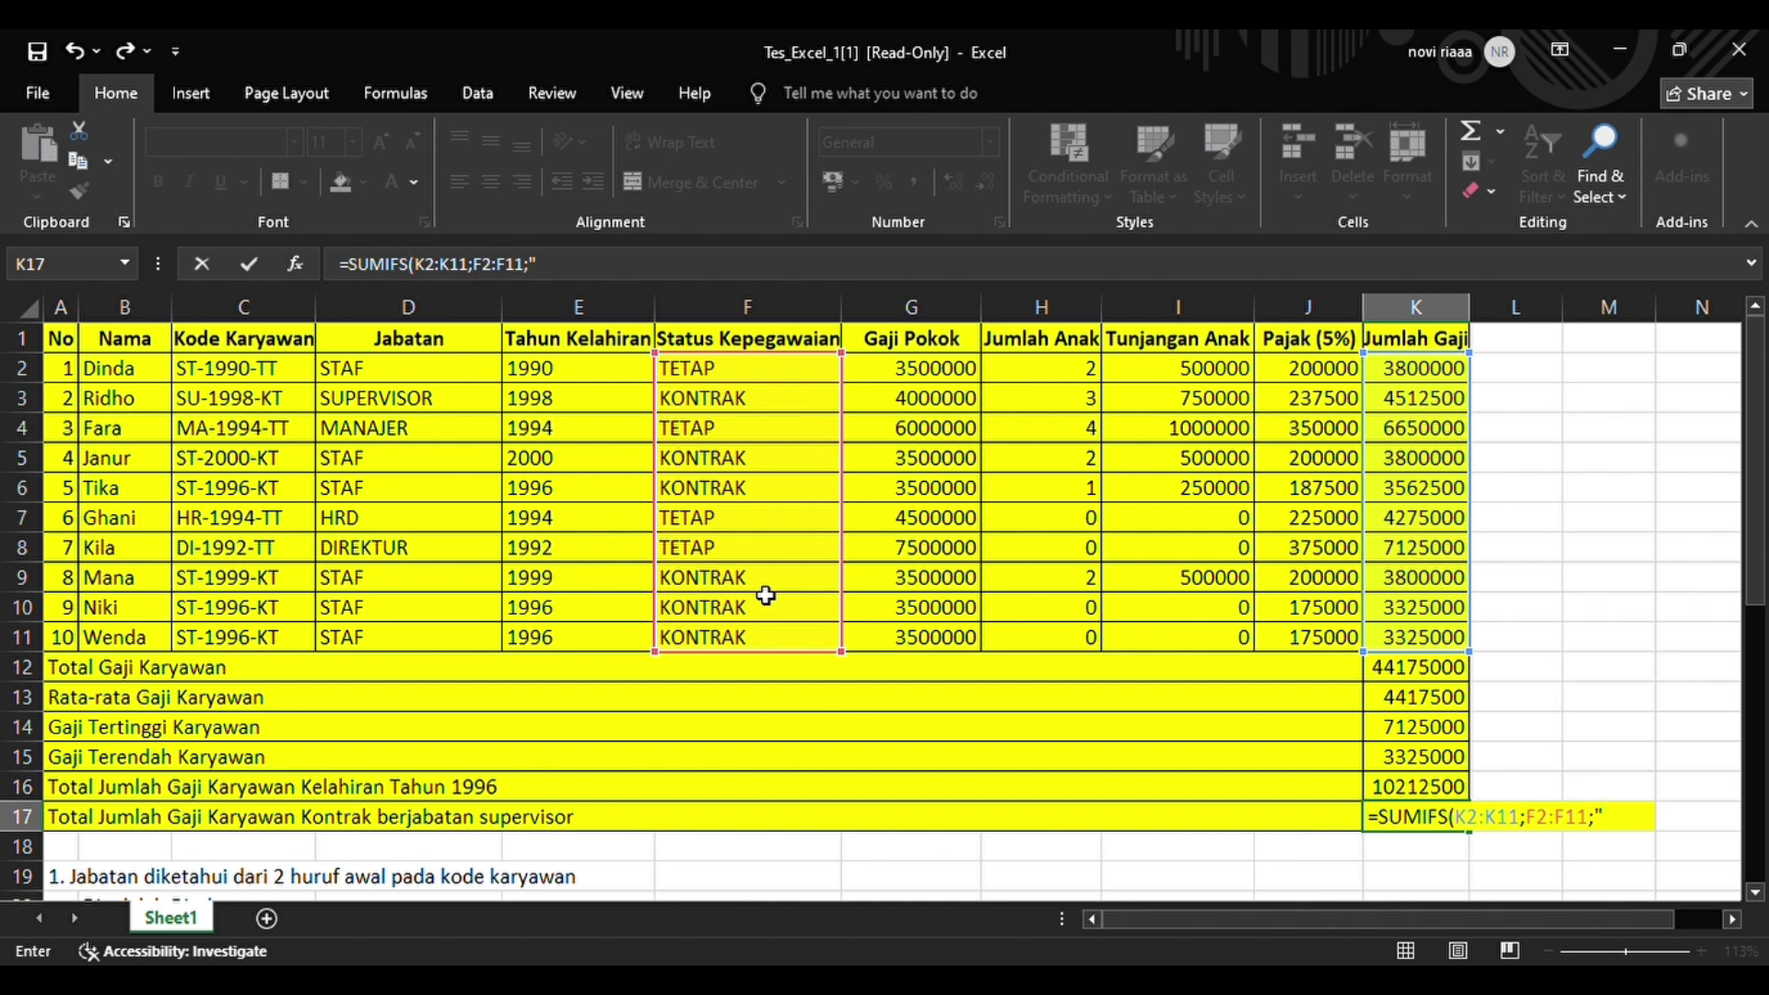
text(KONTRAK";)
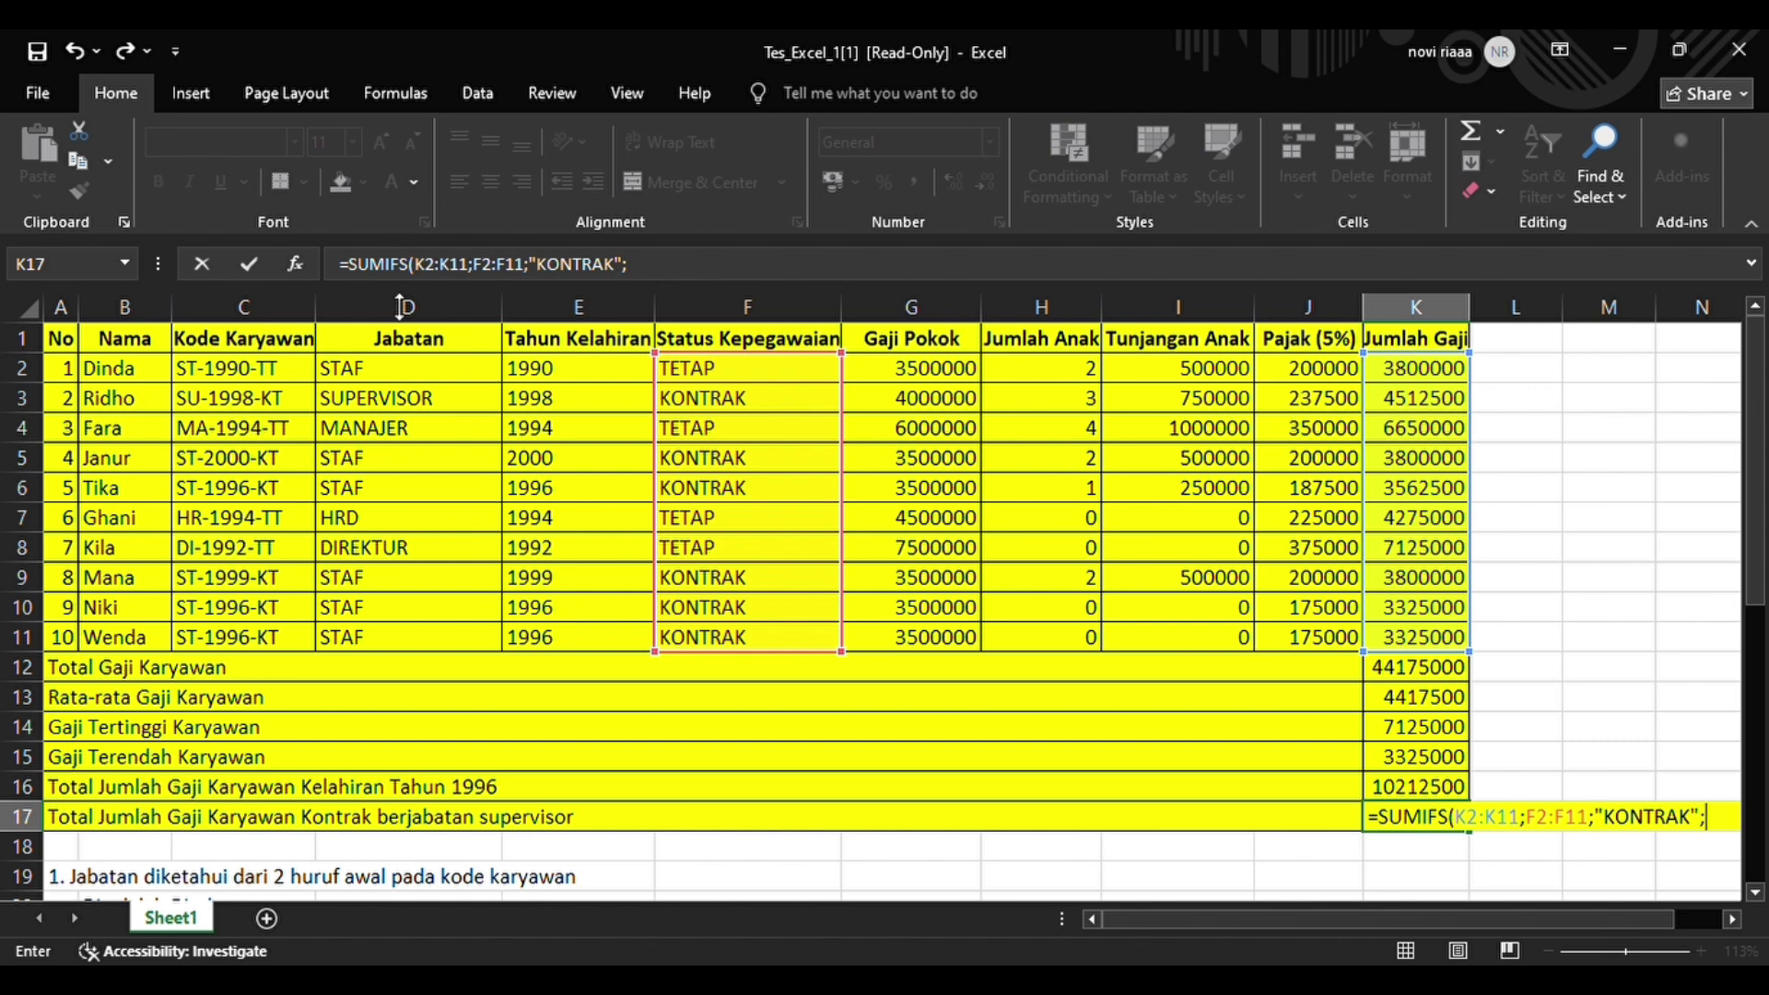
- Complete the K17 SUMIFS formula with the Jabatan range D2:D11 and criterion "SUPERVISOR"
click(463, 379)
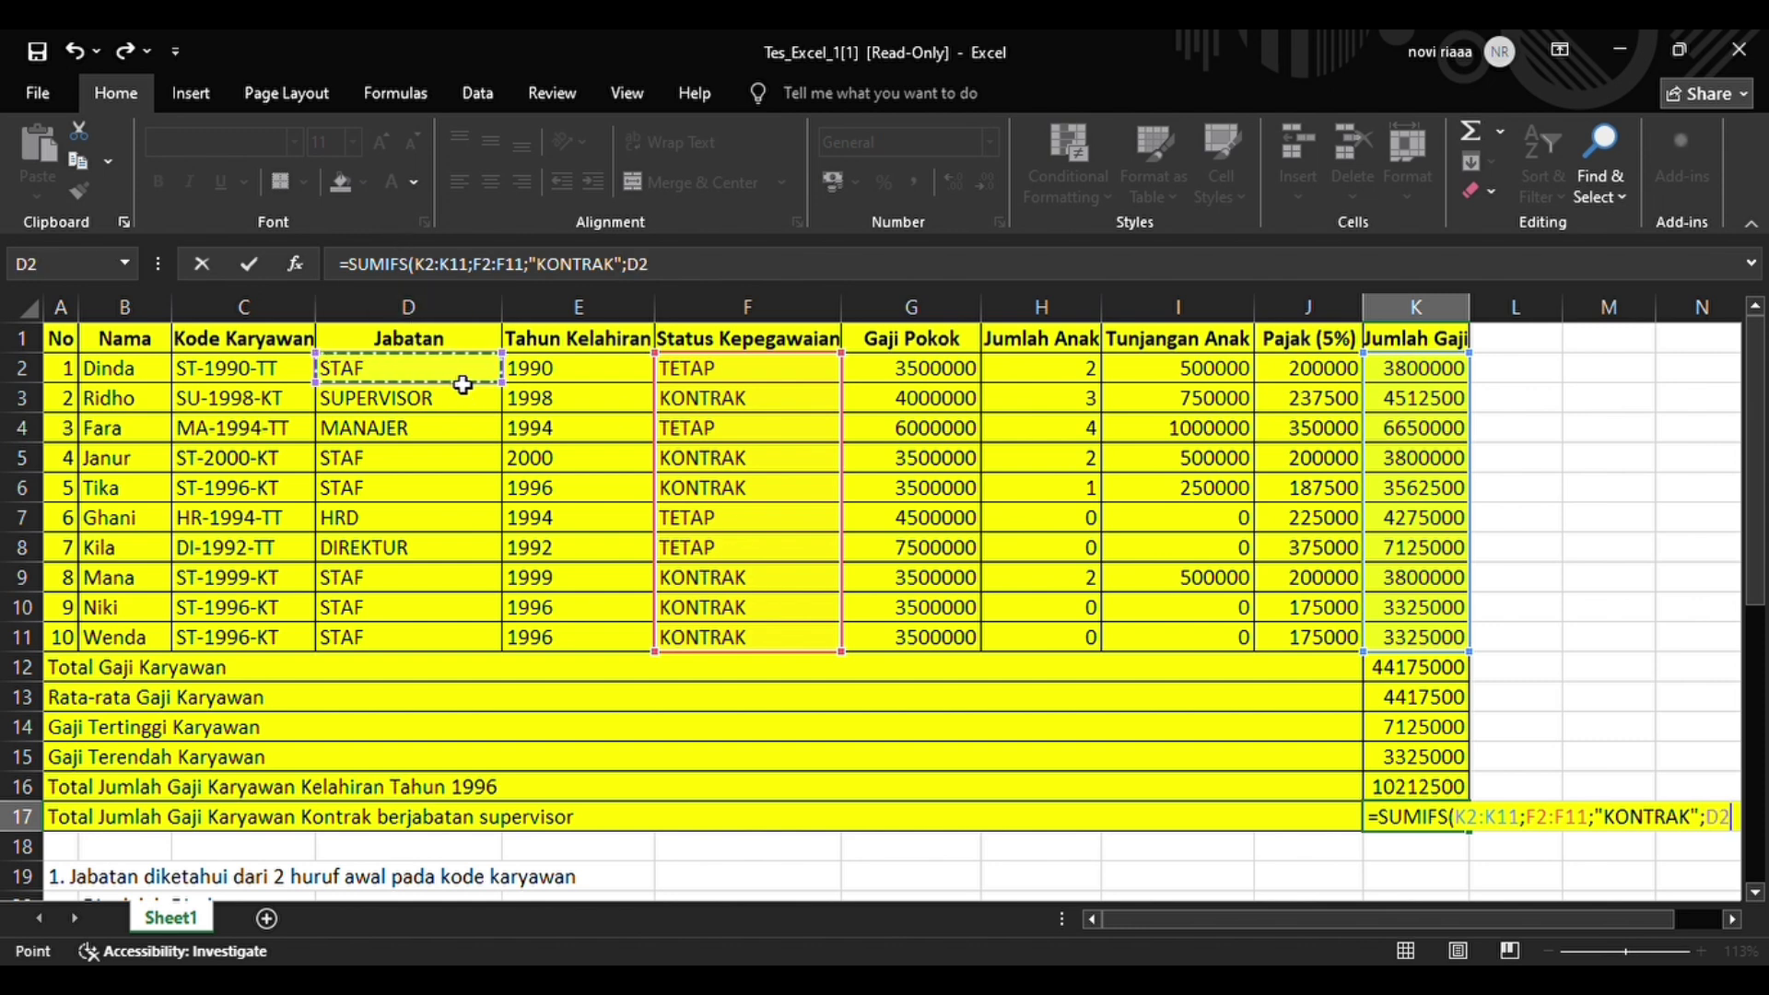
key(F8)
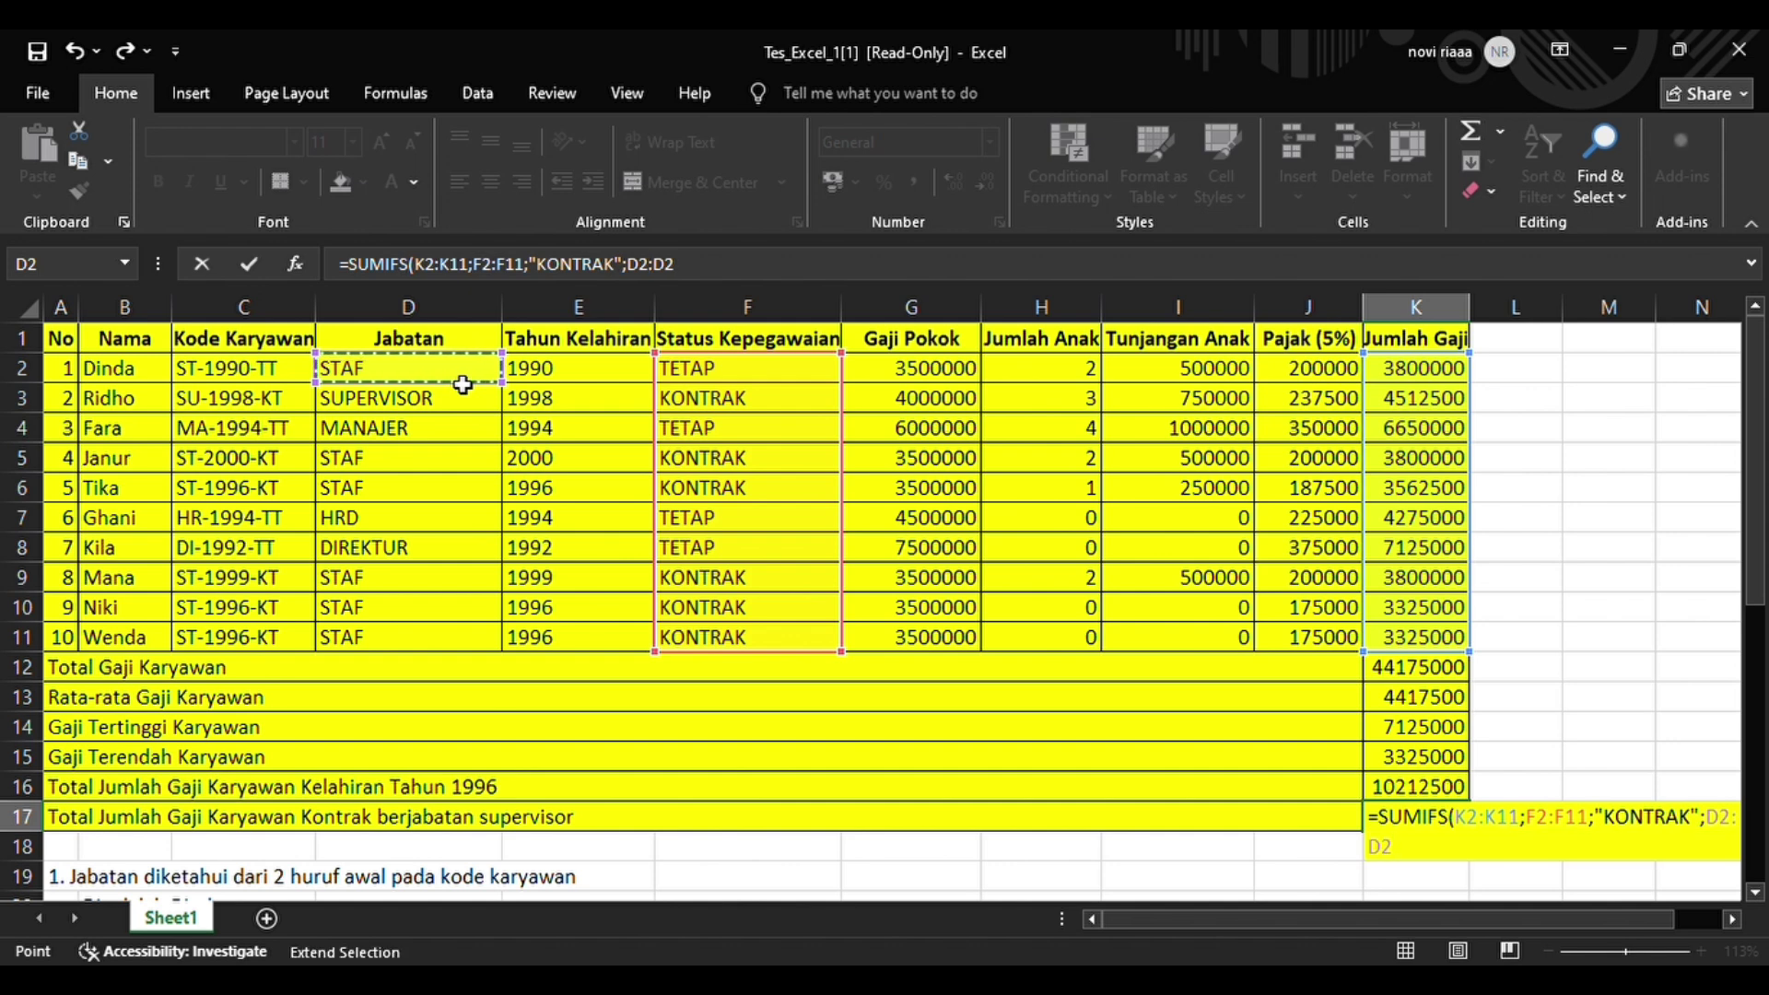
key(BackSpace)
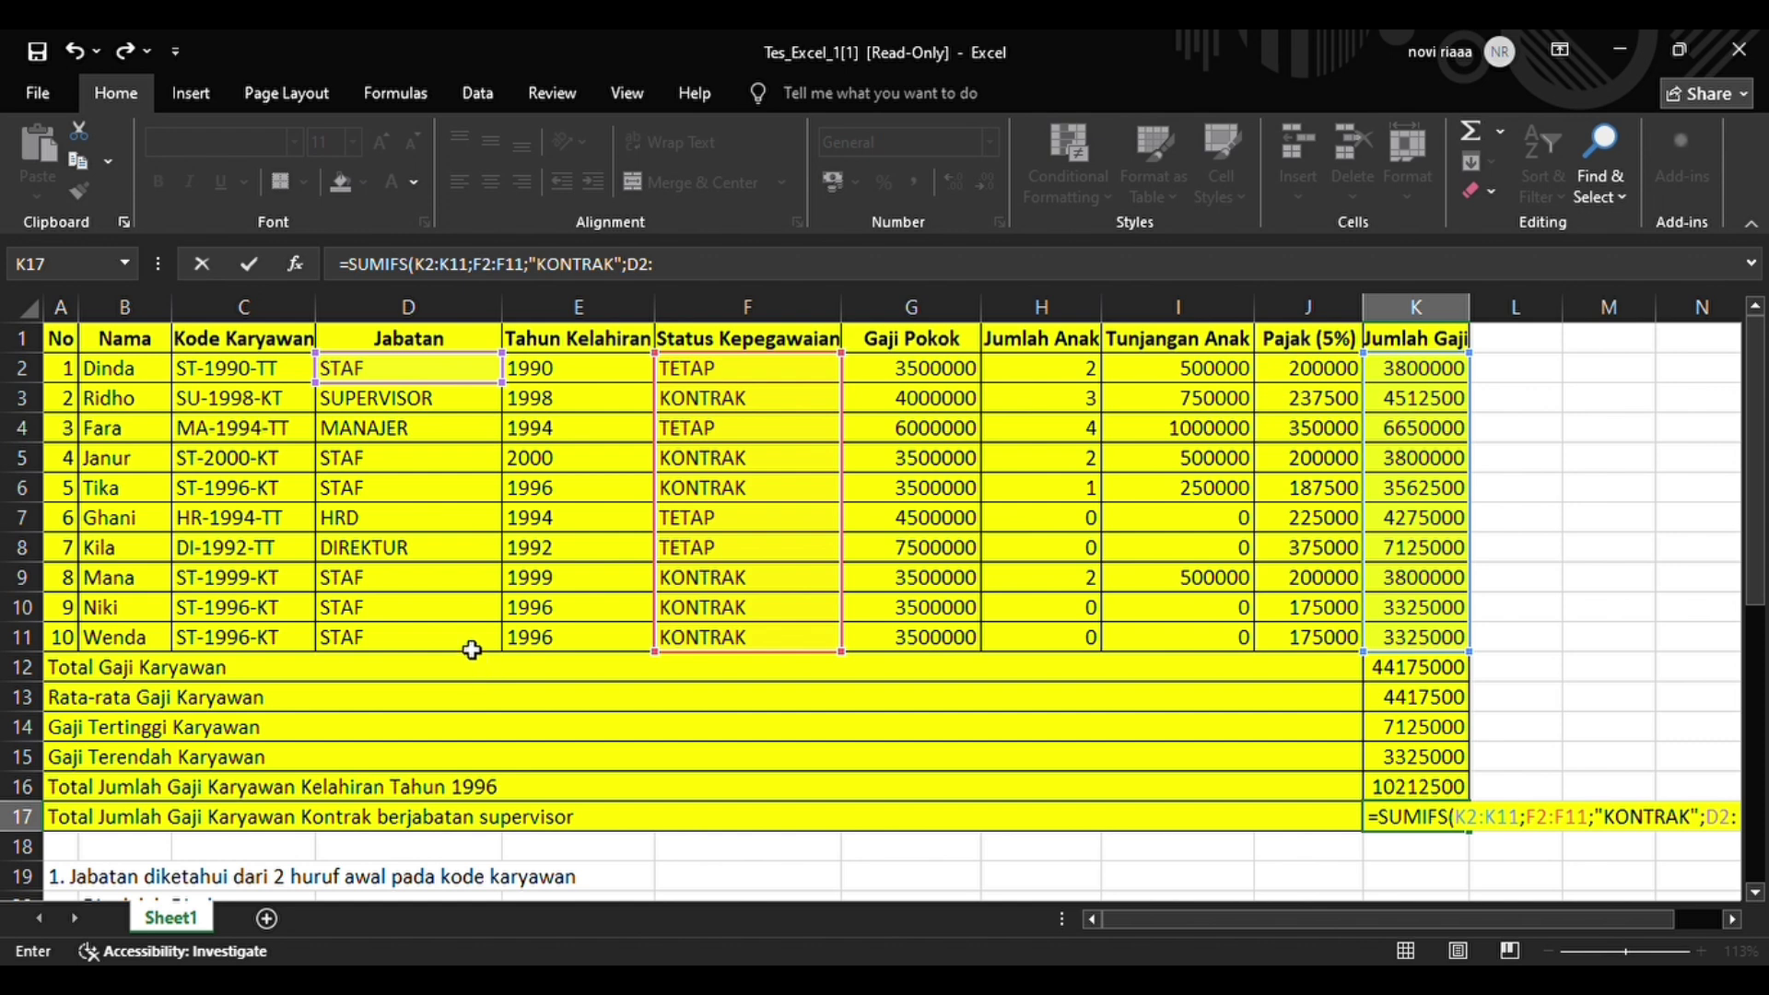
click(471, 649)
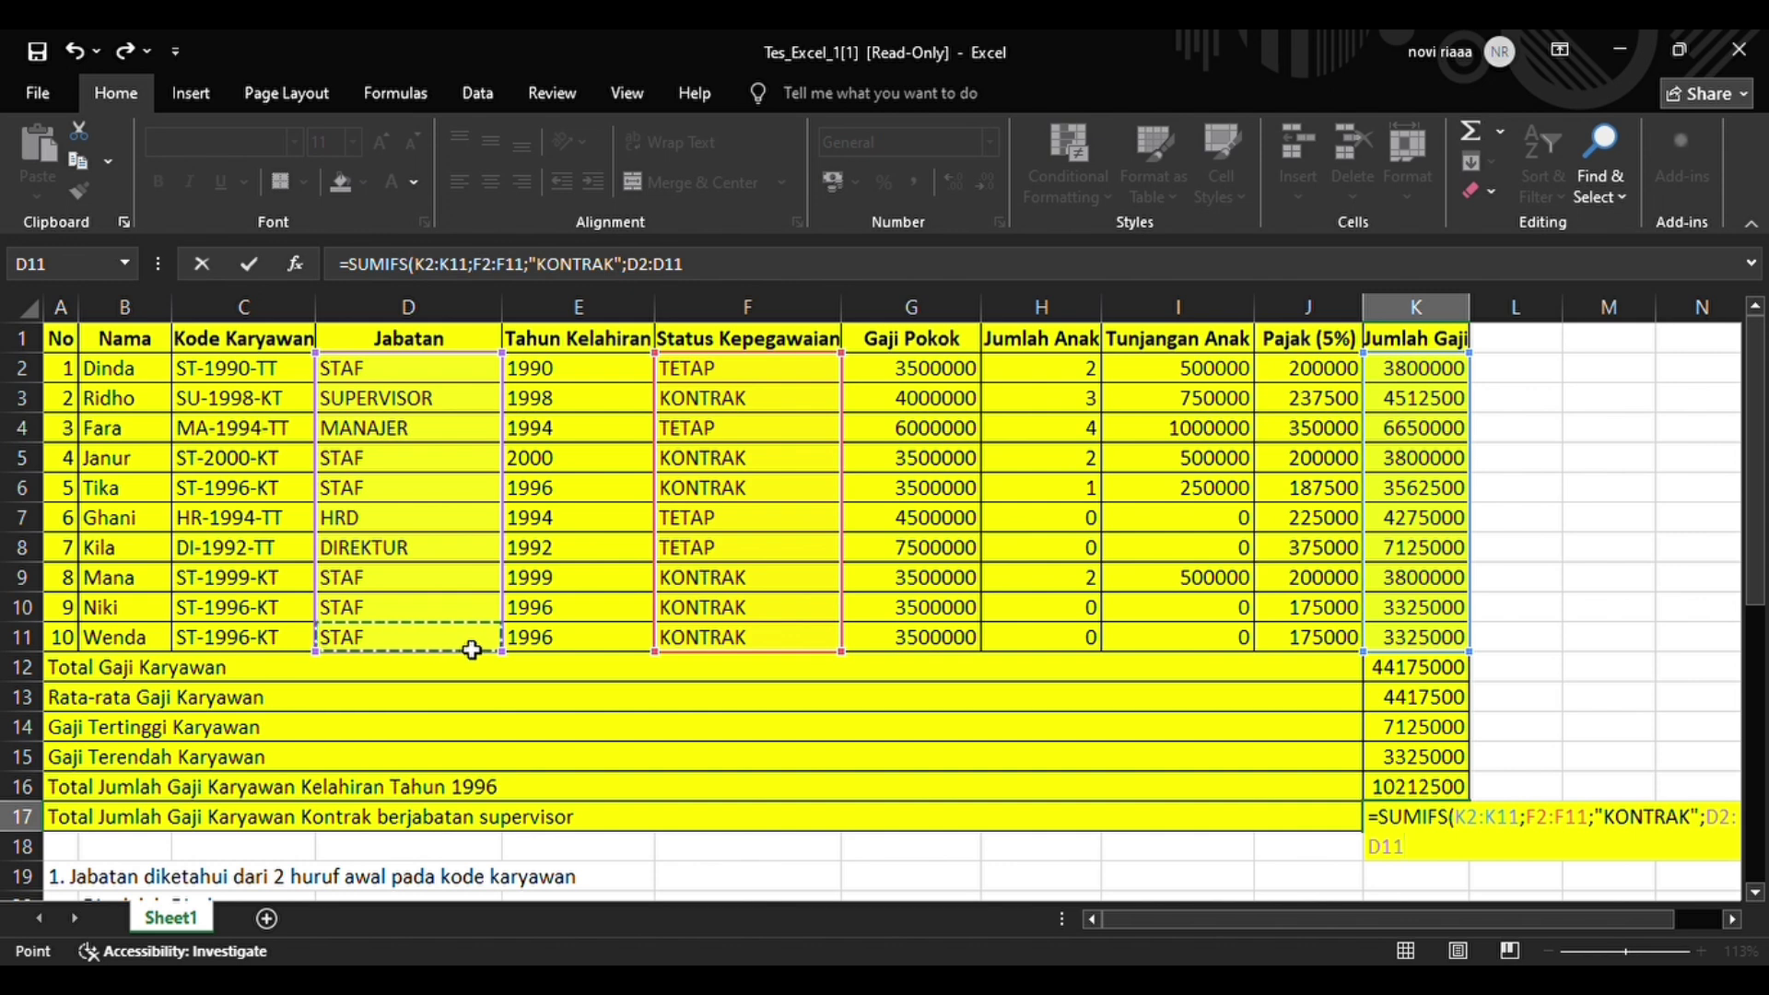
text(;"SUPERVISOR)
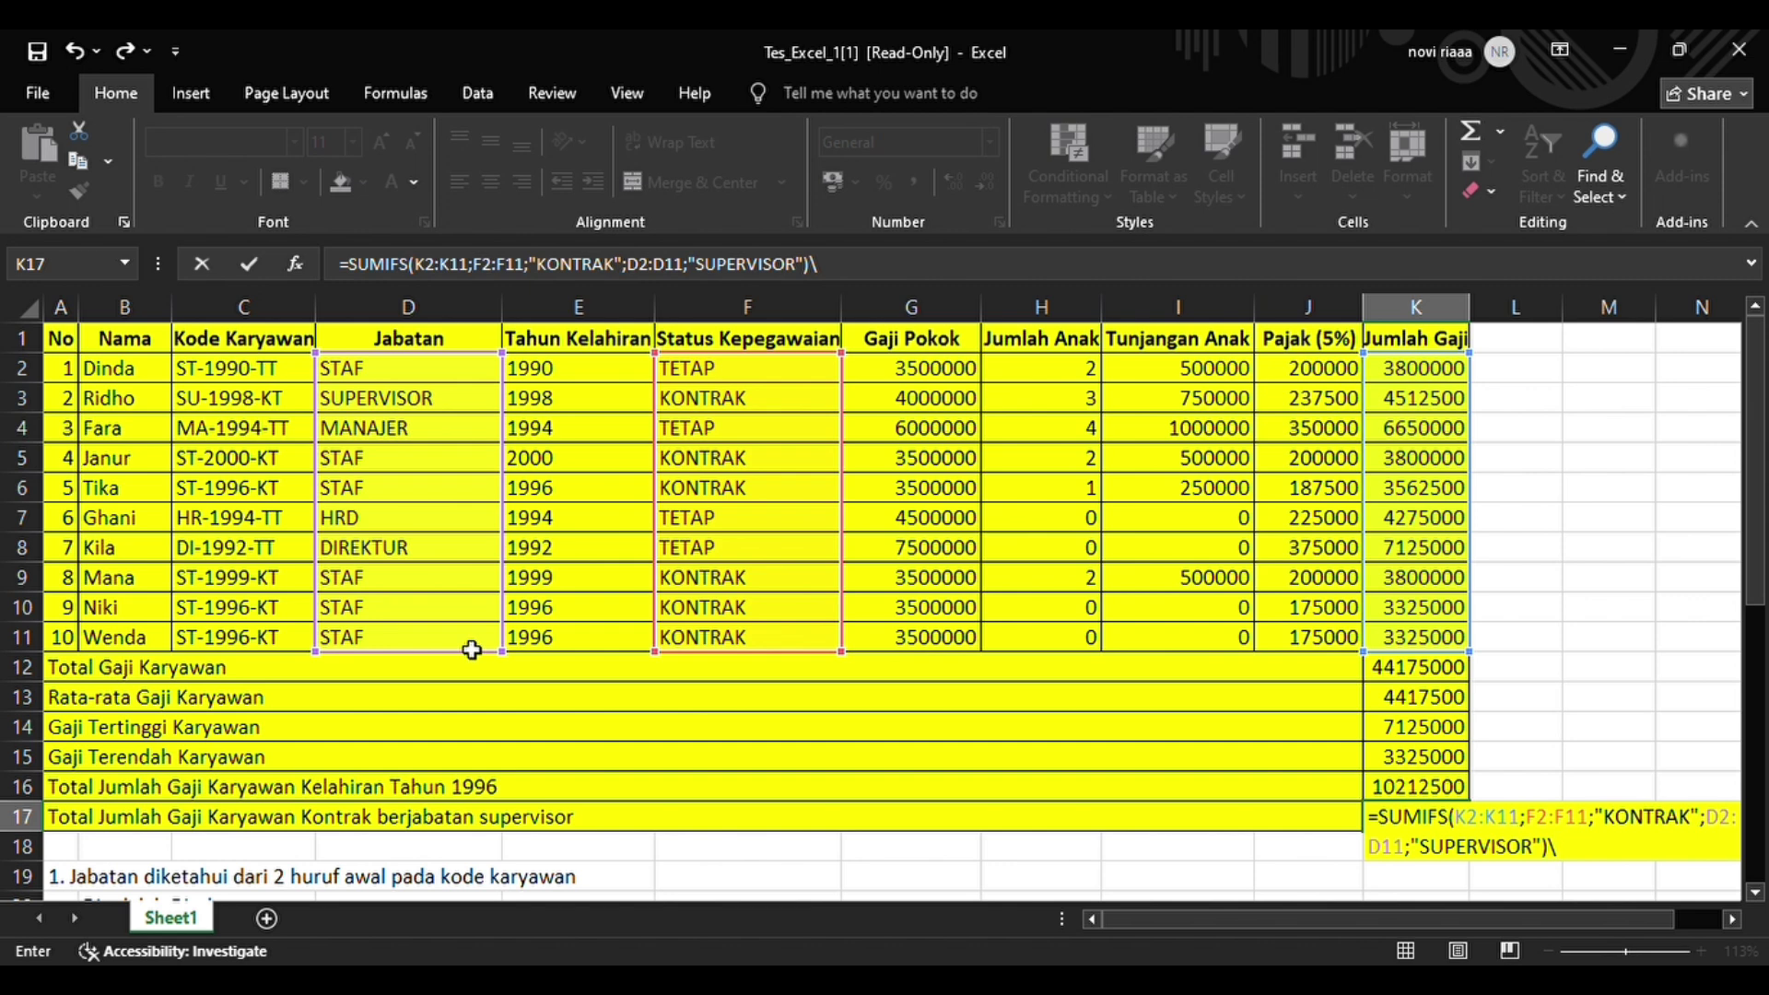
key(Return)
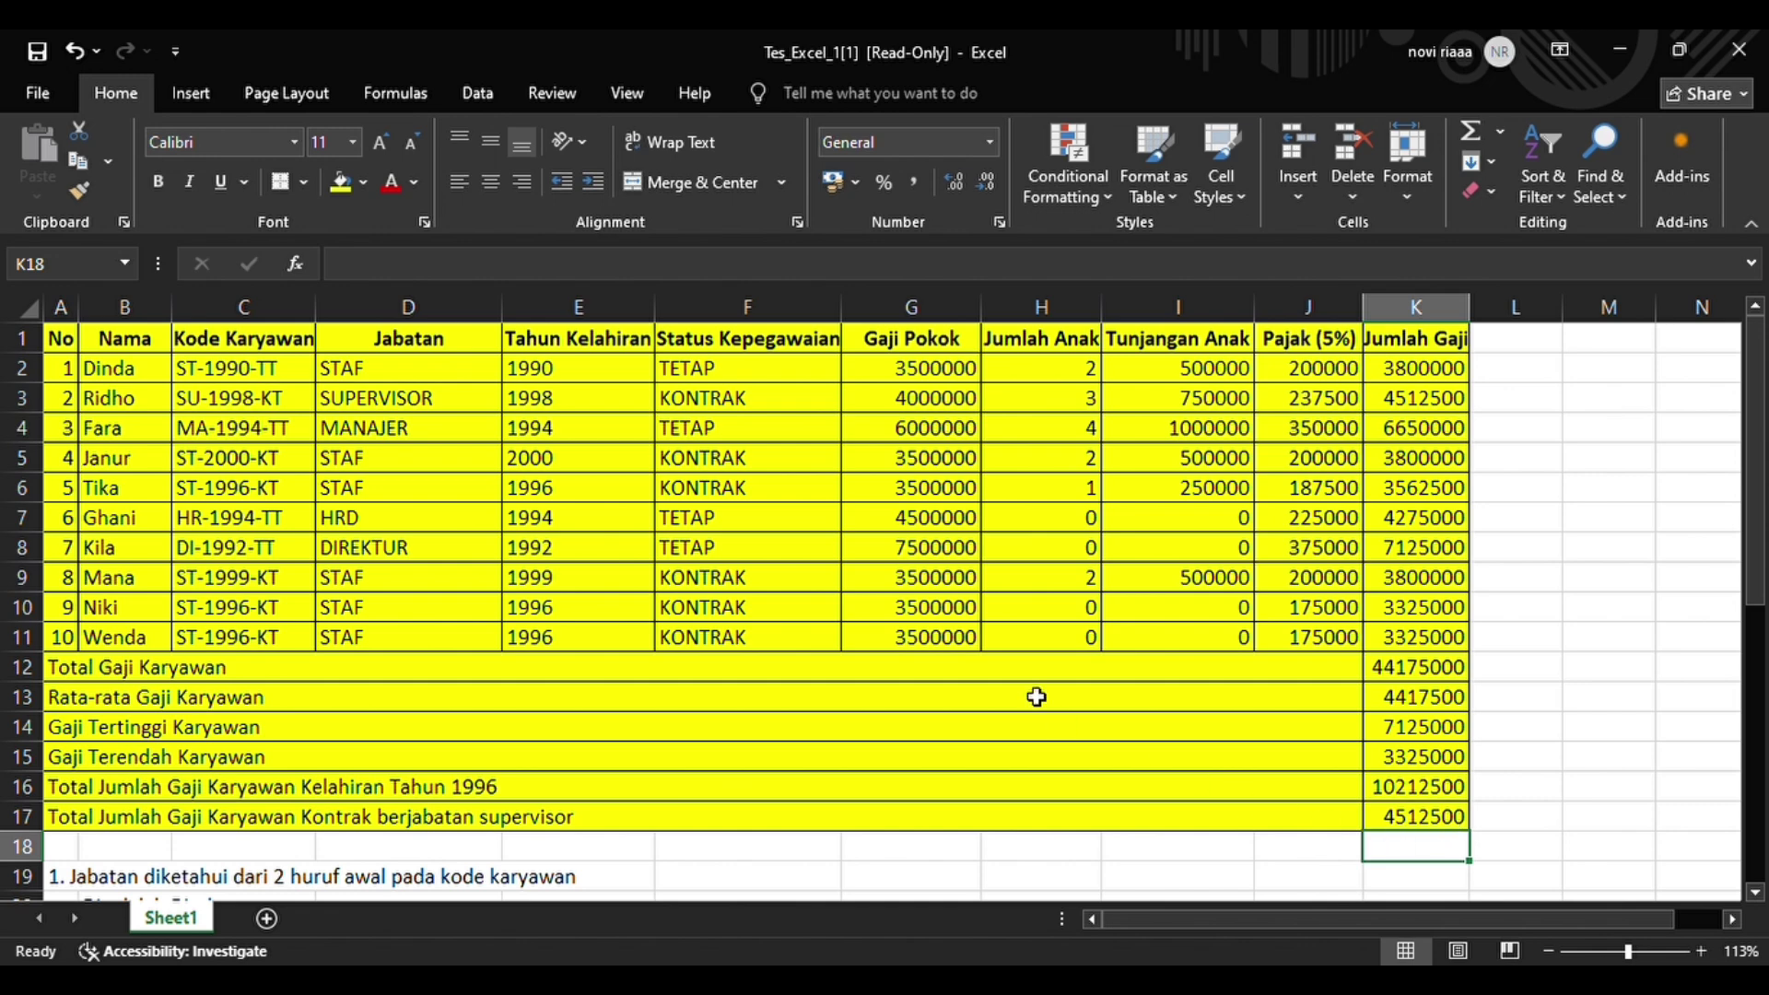
scroll(751, 452, down, 1)
scroll(728, 452, up, 1)
scroll(1106, 595, down, 8)
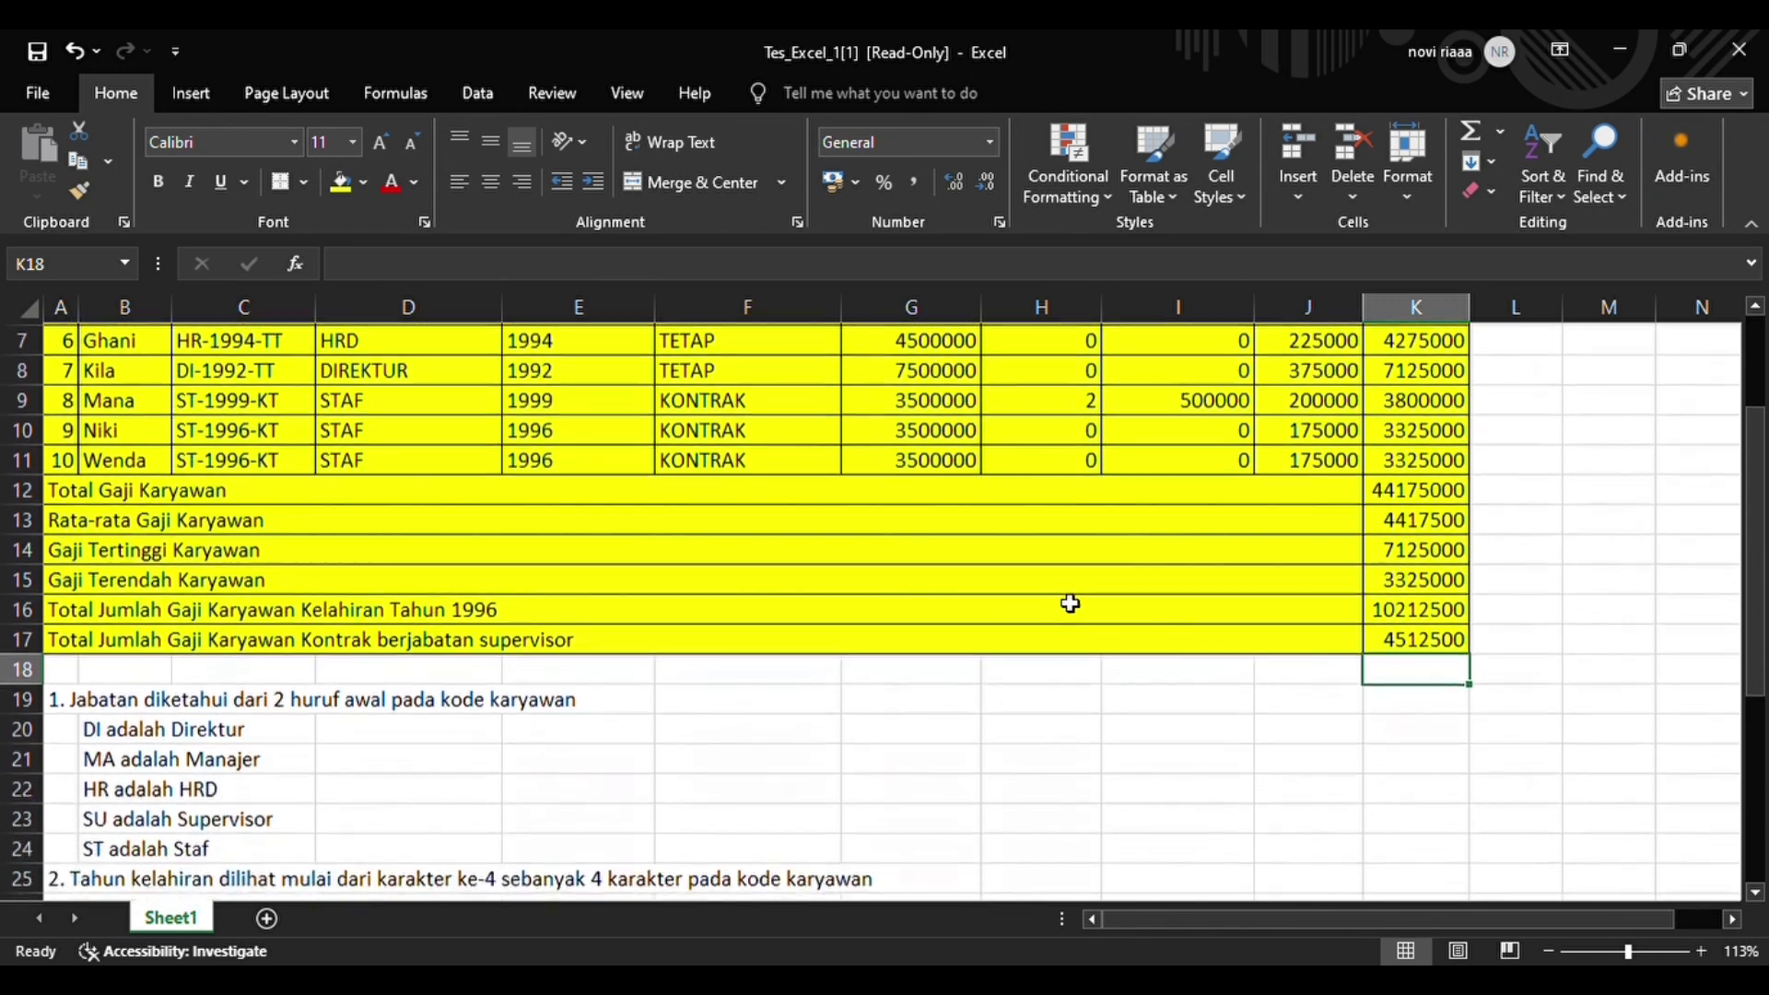
scroll(835, 679, up, 8)
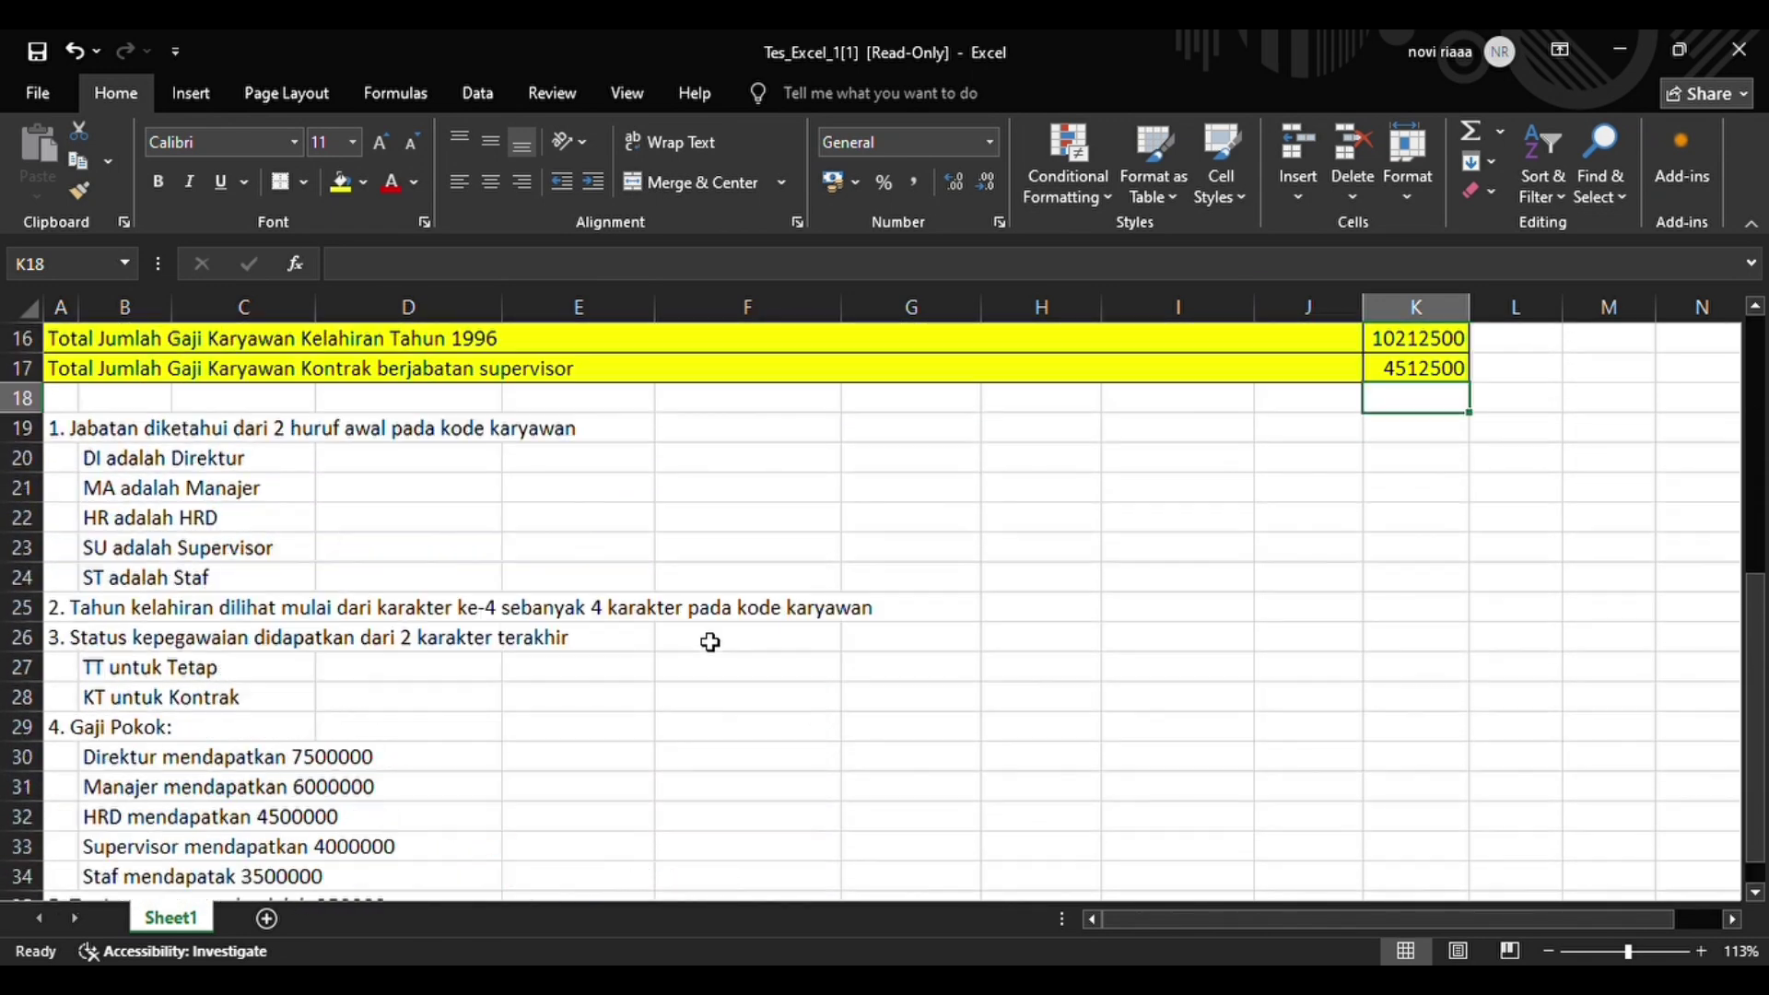